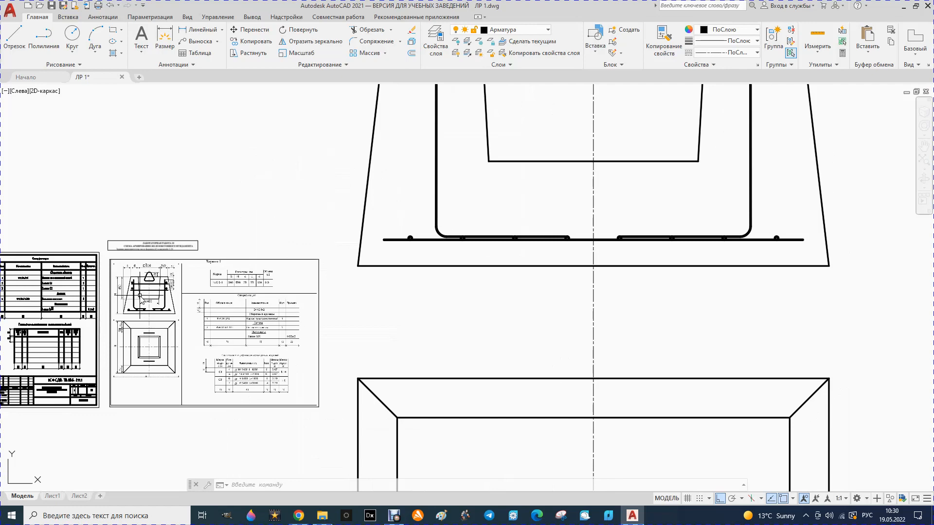
- Draw a 50 mm vertical line up from the foundation's top edge along the axis, with a 20 mm horizontal segment to its left
{"action": "scroll", "coordinate": [144, 294], "scroll_direction": "up", "scroll_amount": 7}
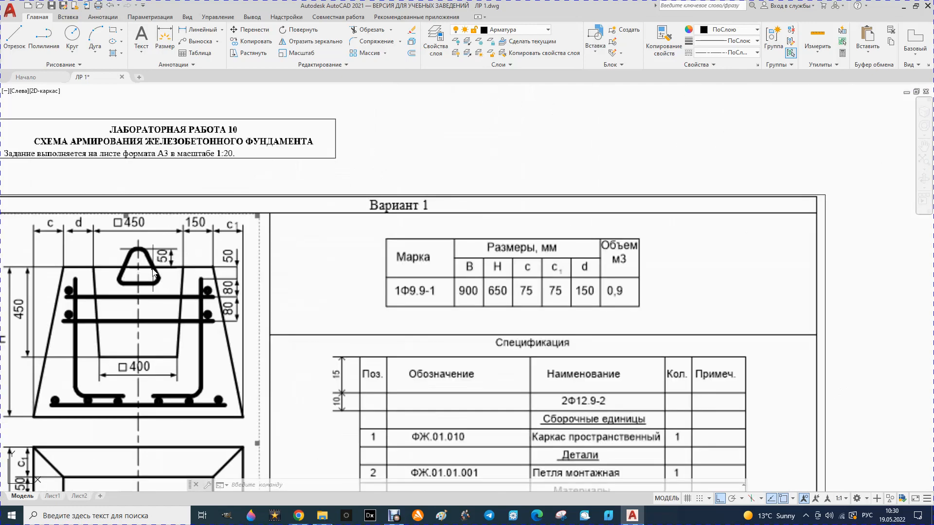
{"action": "scroll", "coordinate": [153, 273], "scroll_direction": "down", "scroll_amount": 6}
{"action": "scroll", "coordinate": [302, 115], "scroll_direction": "up", "scroll_amount": 4}
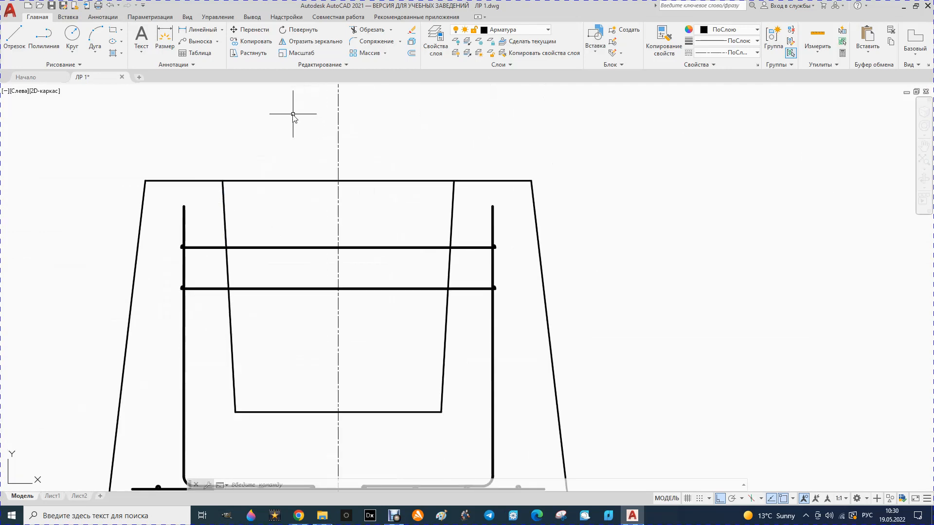
{"action": "left_click", "coordinate": [14, 37]}
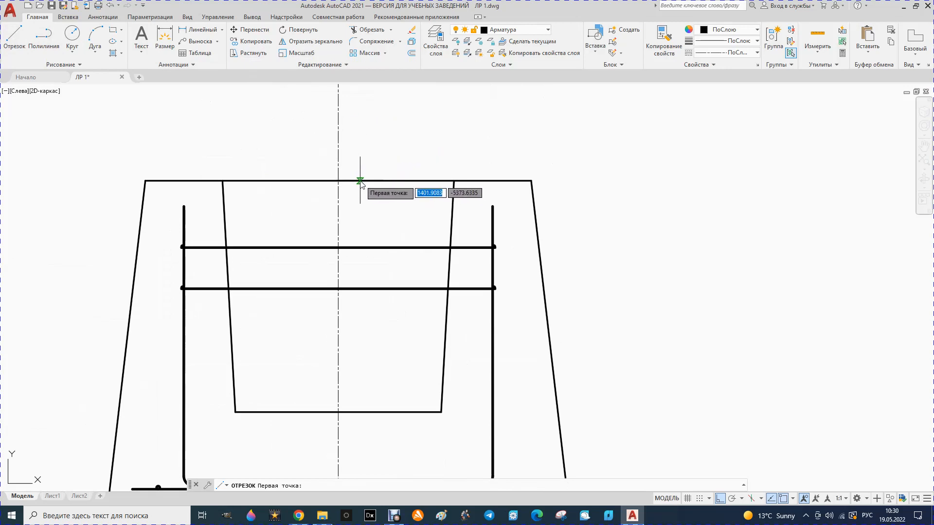
{"action": "left_click", "coordinate": [338, 181]}
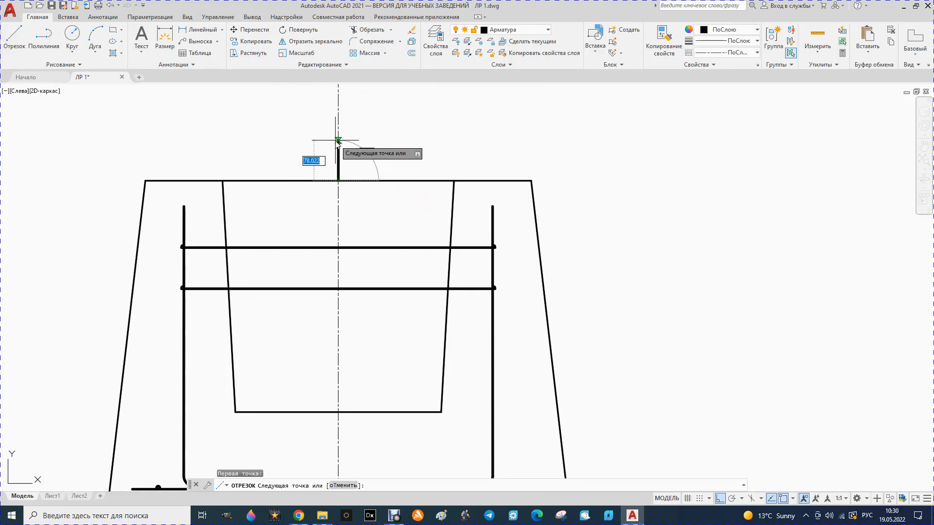
{"action": "type", "text": "50"}
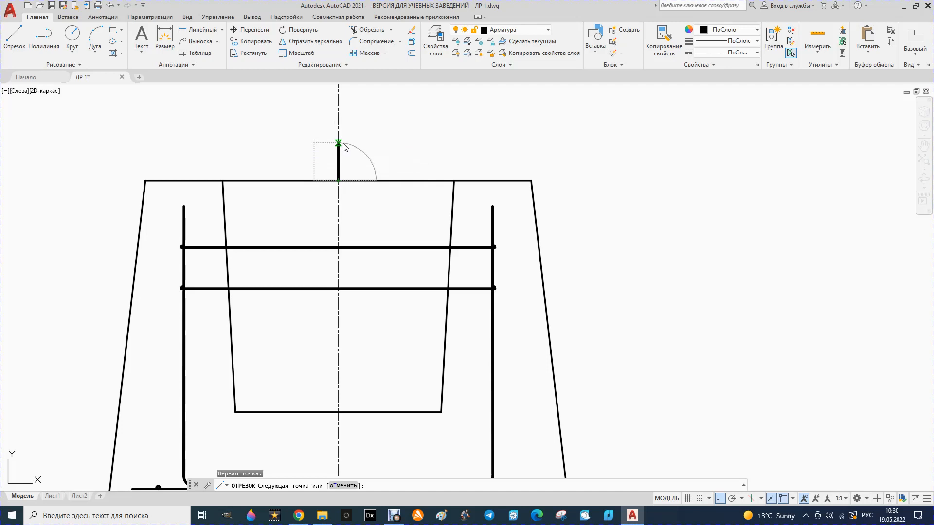
{"action": "key", "text": "Return"}
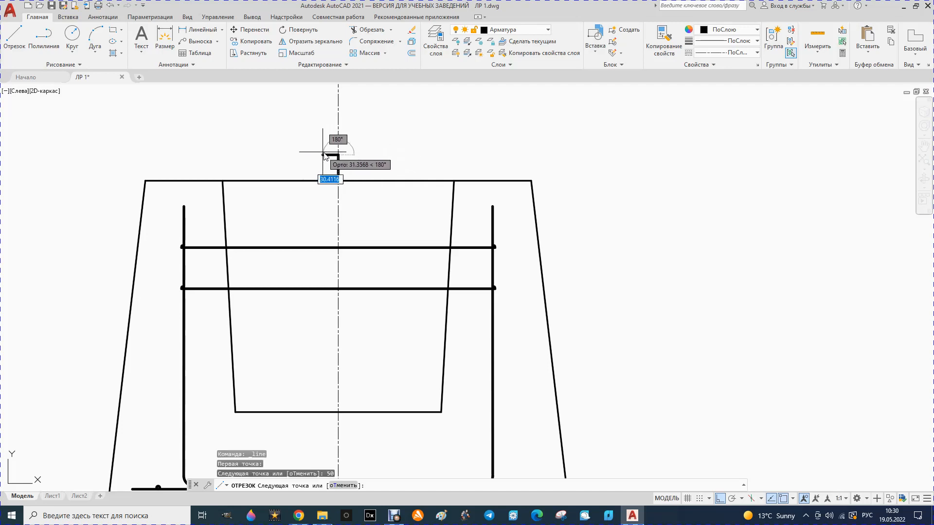
{"action": "type", "text": "20"}
{"action": "key", "text": "Return"}
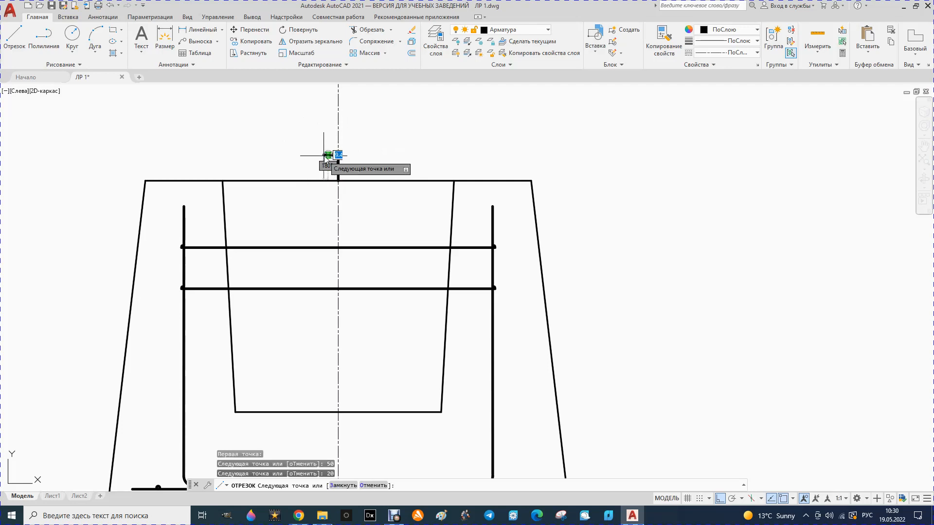
{"action": "key", "text": "Escape"}
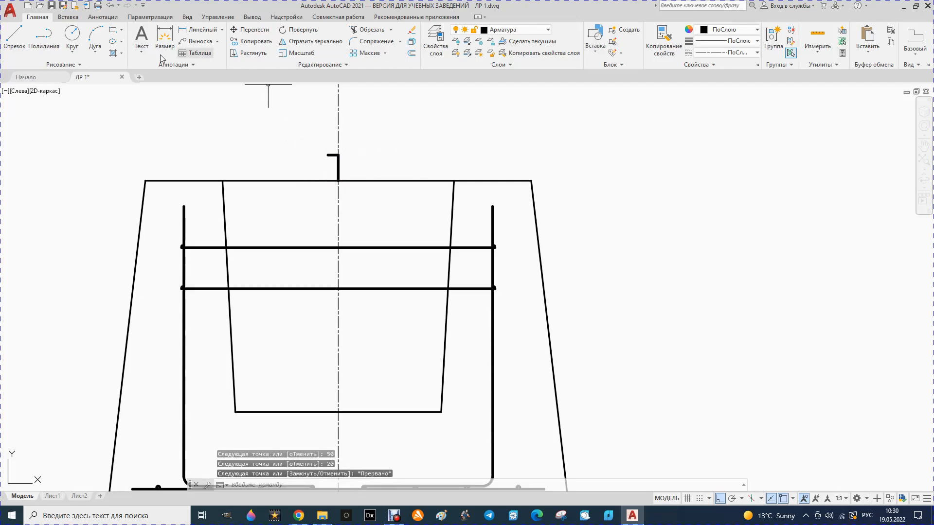
- Draw a 20 mm horizontal line to the right from the upper end of the vertical line
{"action": "left_click", "coordinate": [14, 37]}
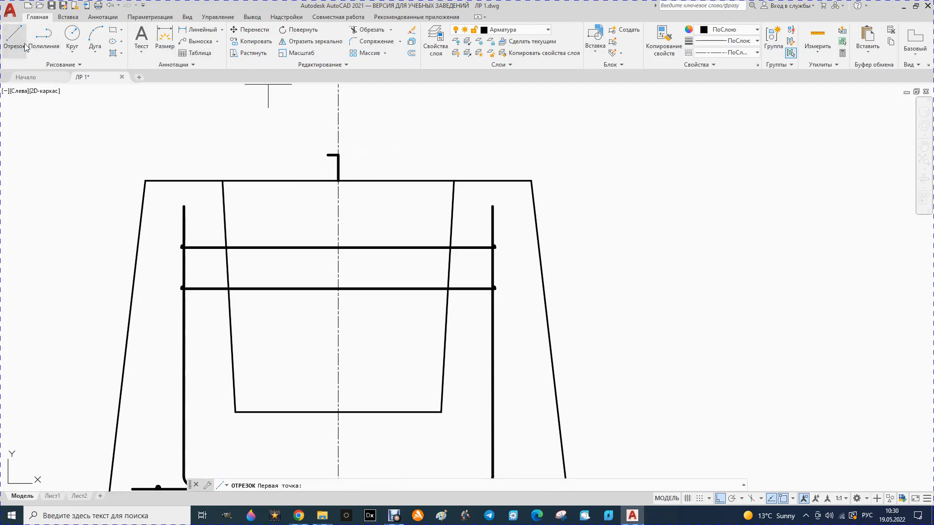
{"action": "left_click", "coordinate": [339, 155]}
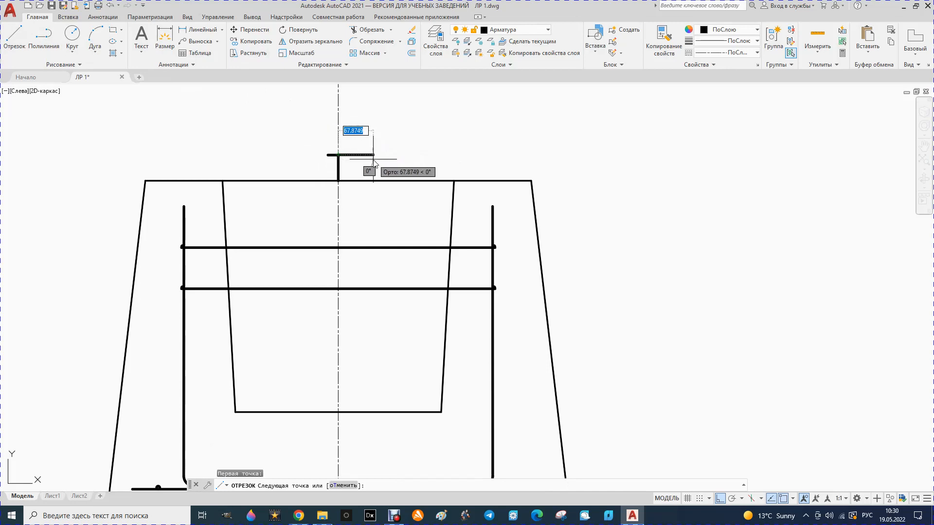
{"action": "type", "text": "20"}
{"action": "key", "text": "Return"}
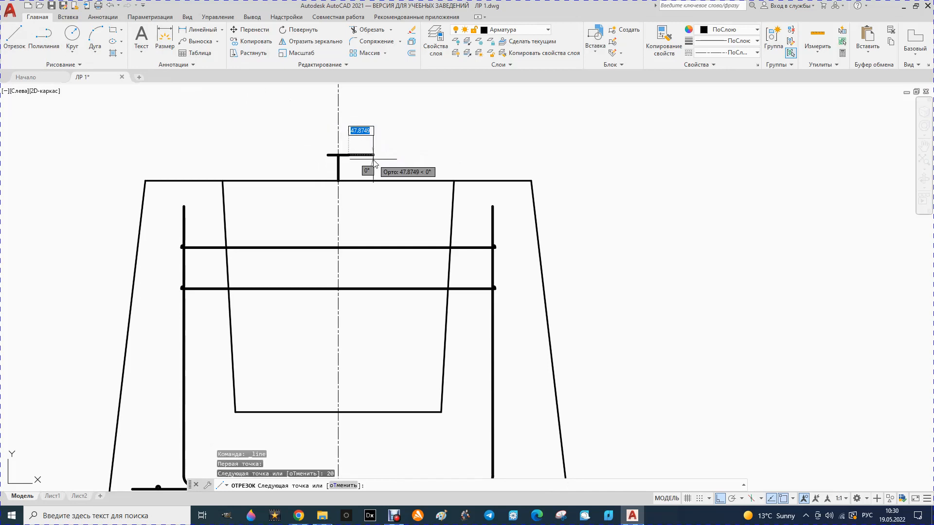
{"action": "key", "text": "Escape"}
- Copy the two short horizontal lines straight down the axis, between the foundation's top edge and the upper reinforcement bar
{"action": "left_click", "coordinate": [330, 155]}
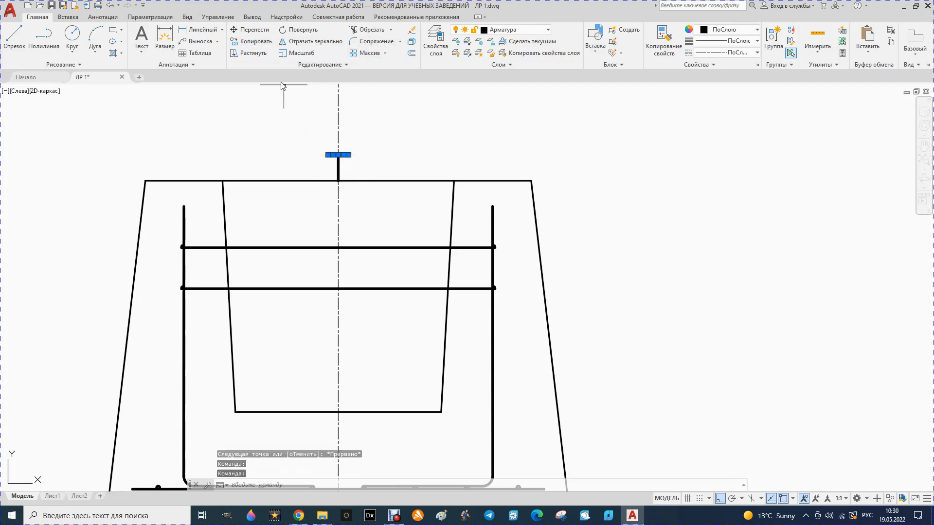
{"action": "left_click", "coordinate": [252, 41]}
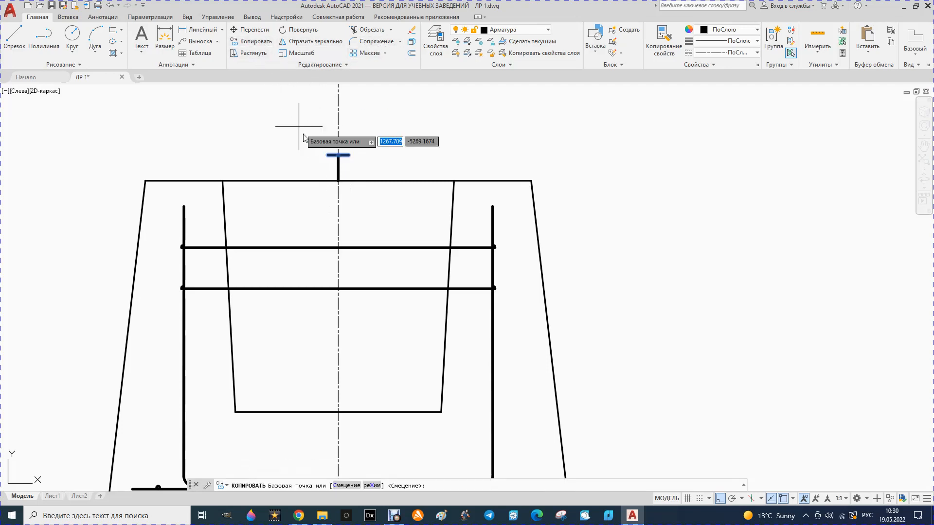
{"action": "left_click", "coordinate": [331, 154]}
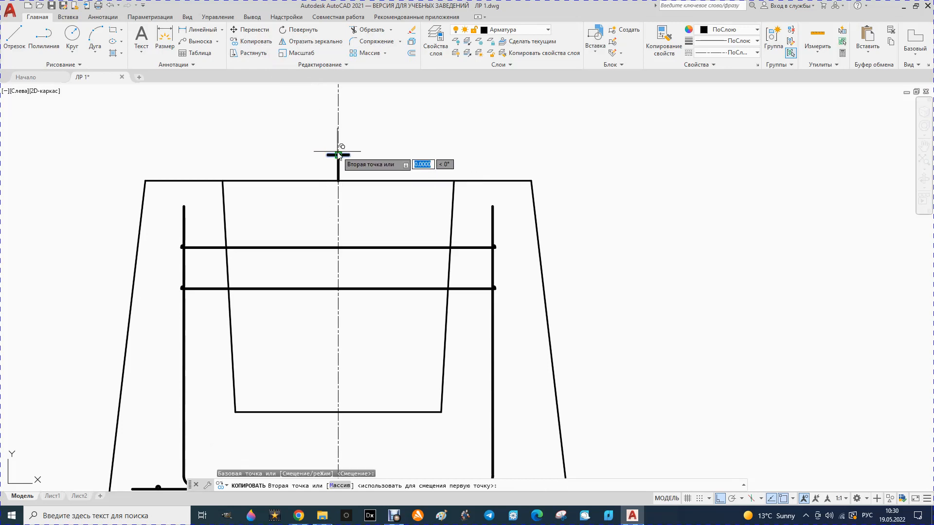
{"action": "left_click", "coordinate": [333, 218]}
{"action": "key", "text": "Escape"}
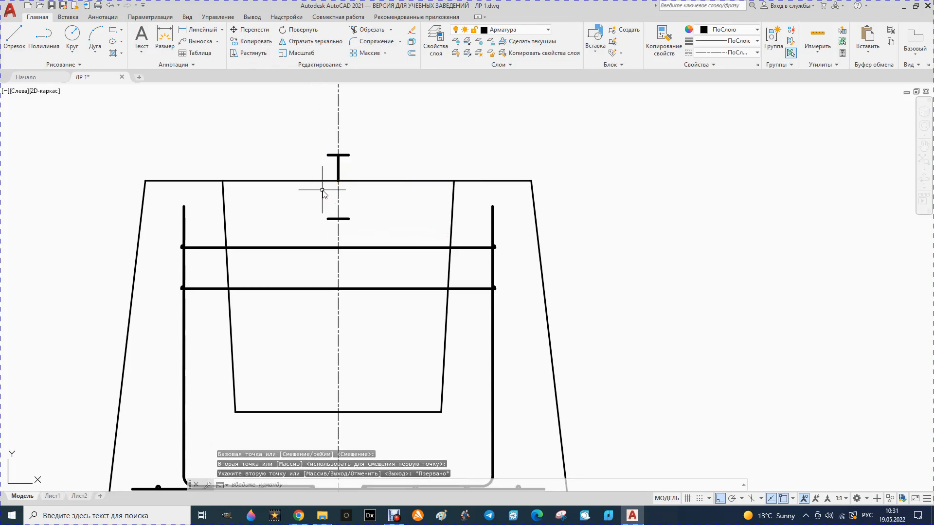
{"action": "left_click", "coordinate": [328, 220]}
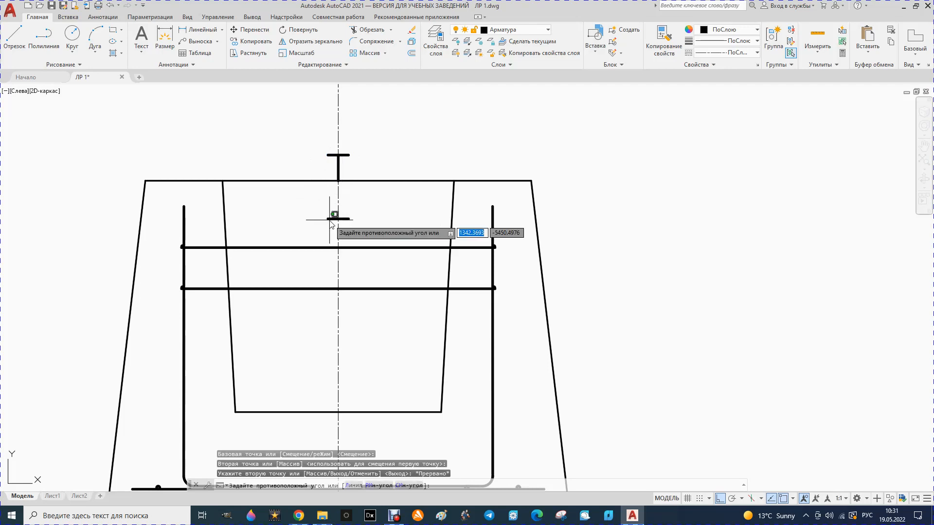
{"action": "left_click", "coordinate": [331, 217]}
{"action": "left_click", "coordinate": [330, 220]}
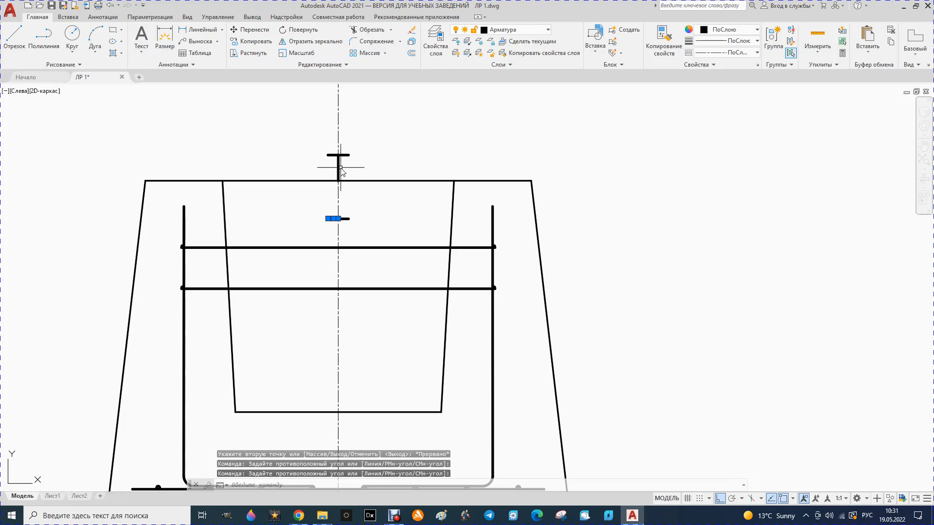
{"action": "key", "text": "Escape"}
- Erase the vertical guide line, the left half of the lower short line and the right half of the upper one
{"action": "left_click", "coordinate": [339, 169]}
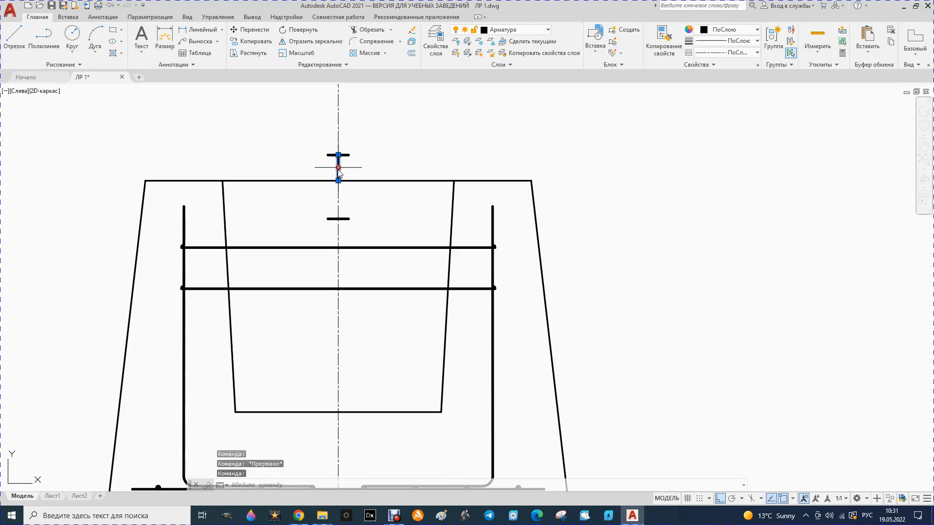
{"action": "key", "text": "Delete"}
{"action": "scroll", "coordinate": [343, 199], "scroll_direction": "up", "scroll_amount": 2}
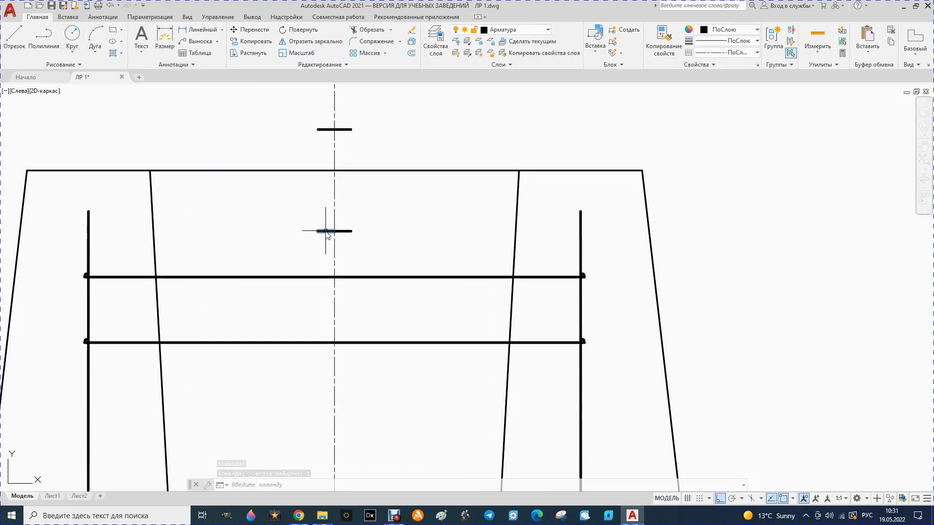
{"action": "left_click", "coordinate": [326, 231]}
{"action": "key", "text": "Delete"}
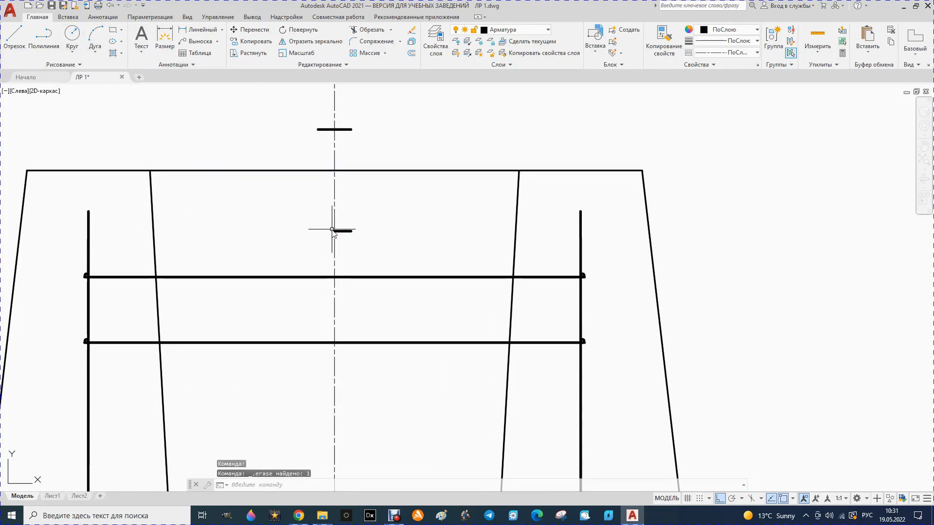
{"action": "left_click", "coordinate": [349, 130]}
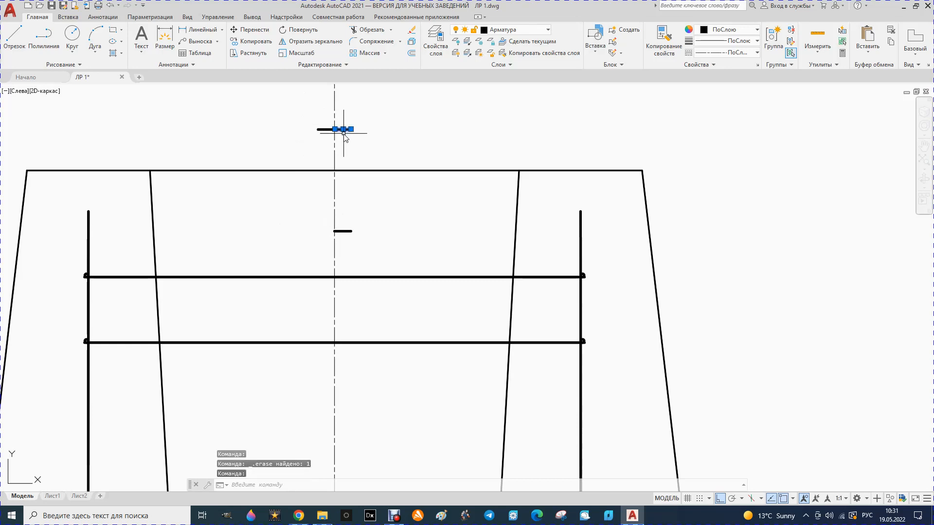
{"action": "key", "text": "Delete"}
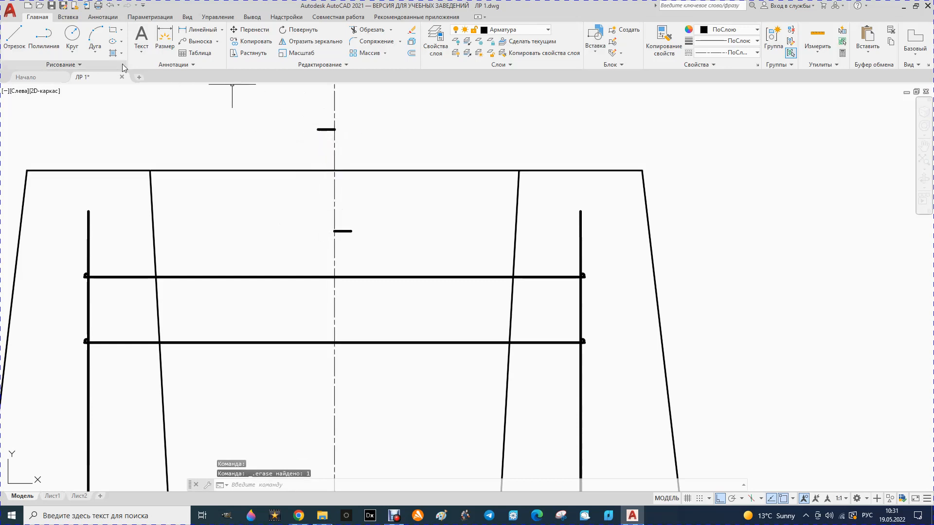
- Draw a 60 mm line left from the axis at the lower short line's level, continuing to the upper line's left end
{"action": "left_click", "coordinate": [14, 37]}
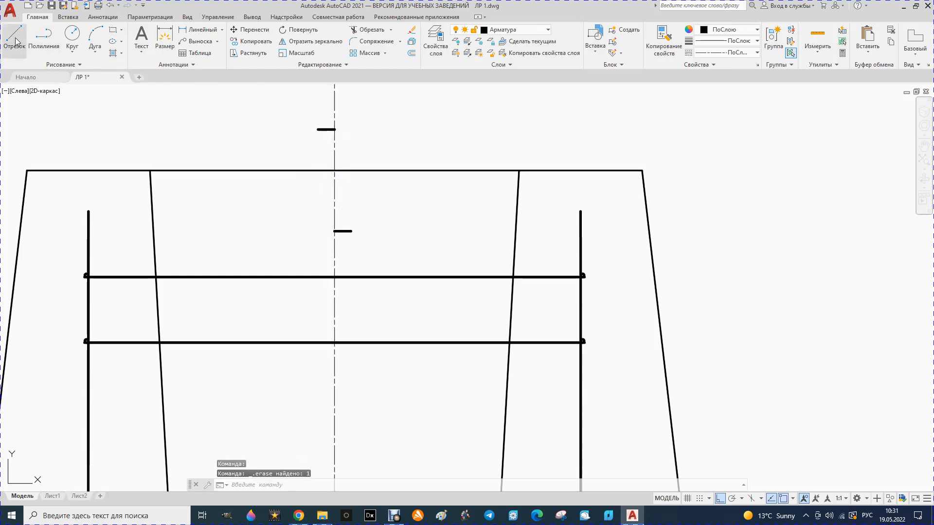
{"action": "left_click", "coordinate": [334, 230]}
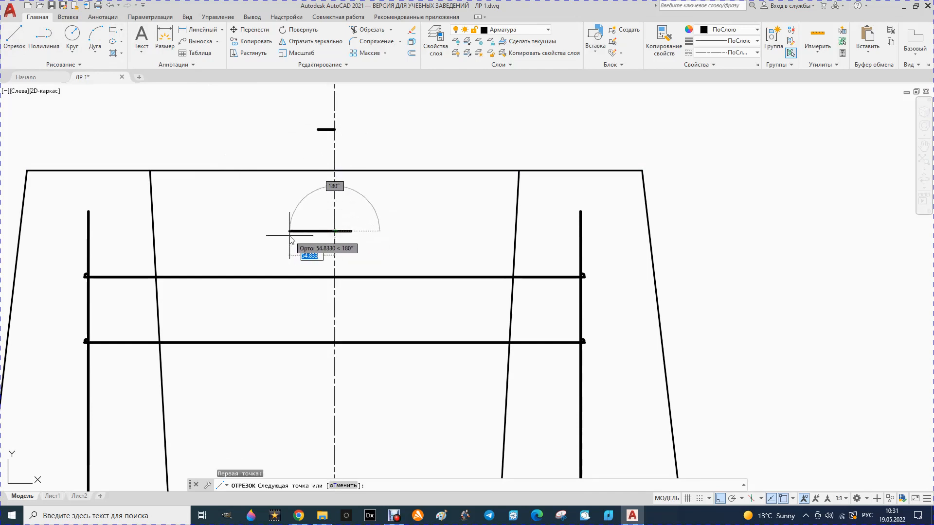
{"action": "type", "text": "60"}
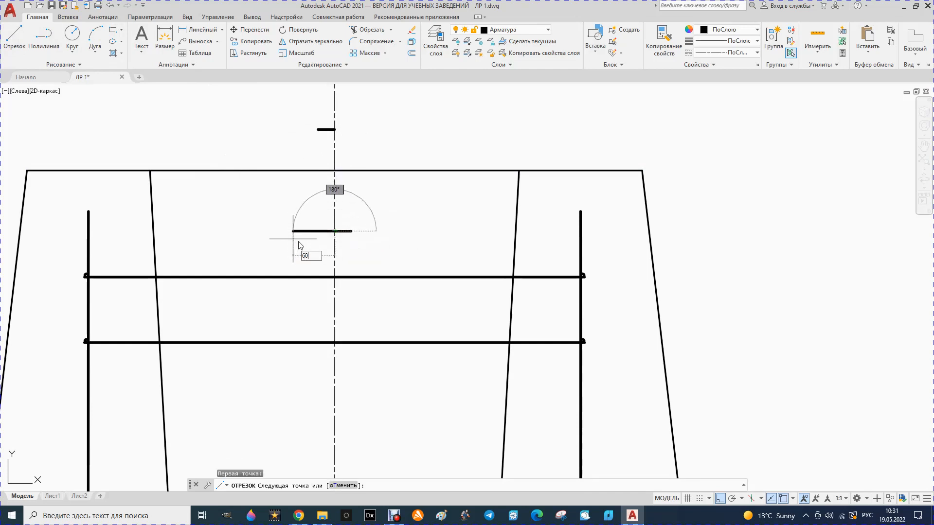
{"action": "key", "text": "Return"}
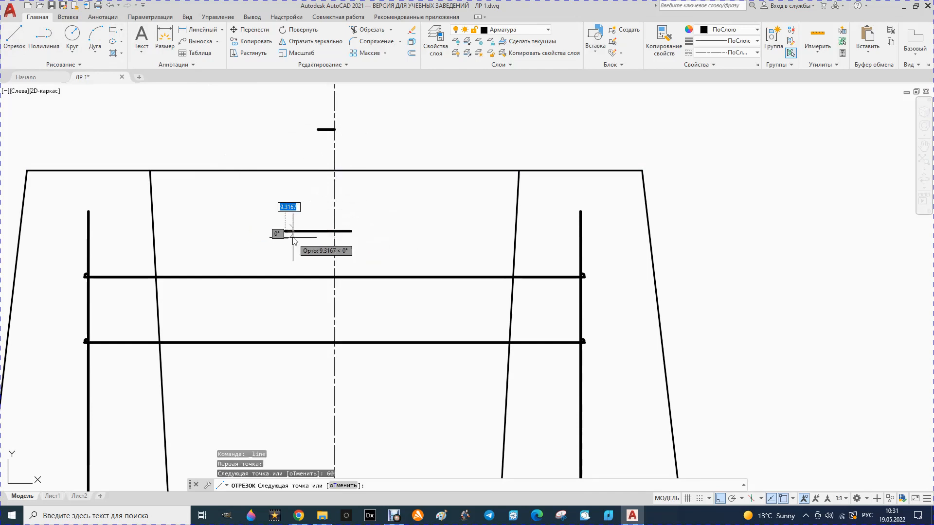
{"action": "left_click", "coordinate": [318, 129]}
{"action": "key", "text": "Escape"}
{"action": "key", "text": "Escape"}
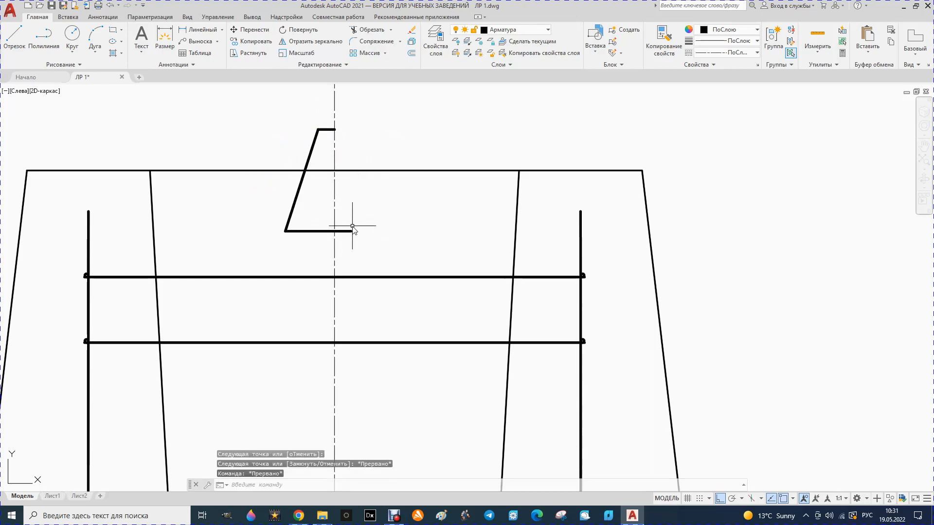
- Erase the leftover short line to the right of the axis at the loop's base
{"action": "left_click", "coordinate": [349, 233]}
{"action": "left_click", "coordinate": [348, 231]}
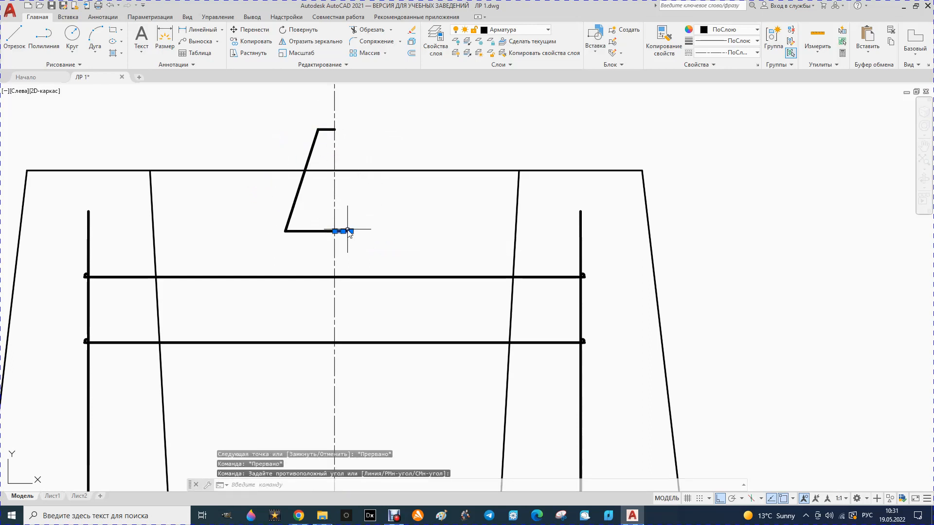
- Fillet the corner between the loop's short upper line and its sloping side with a radius of 10 mm
{"action": "left_click", "coordinate": [374, 42]}
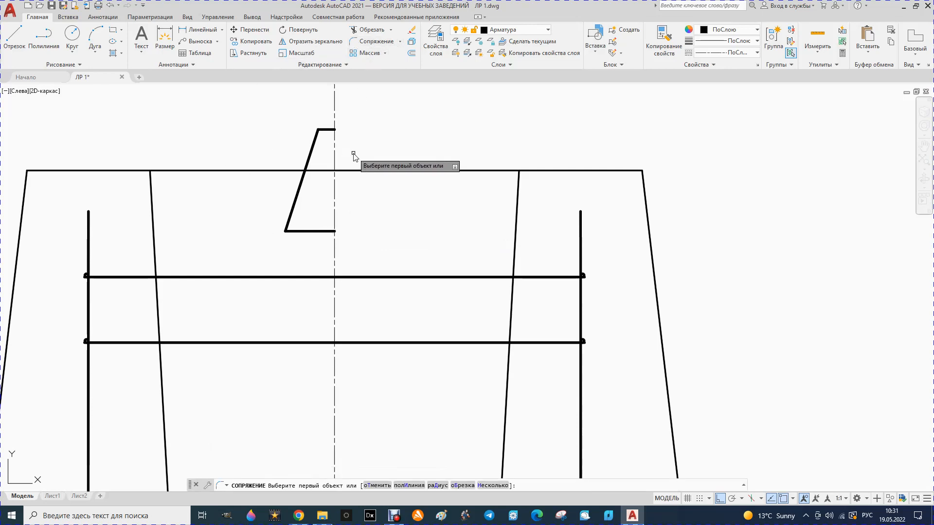
{"action": "key", "text": "Down"}
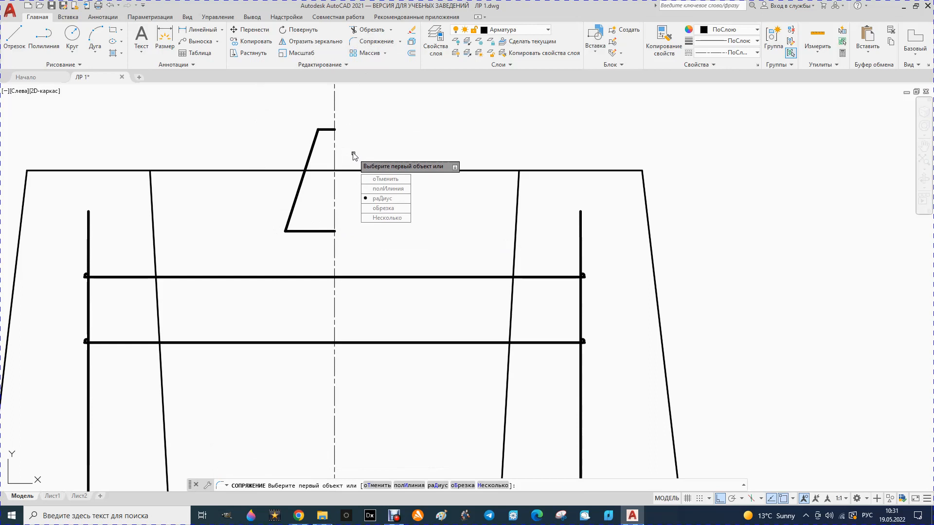
{"action": "key", "text": "Return"}
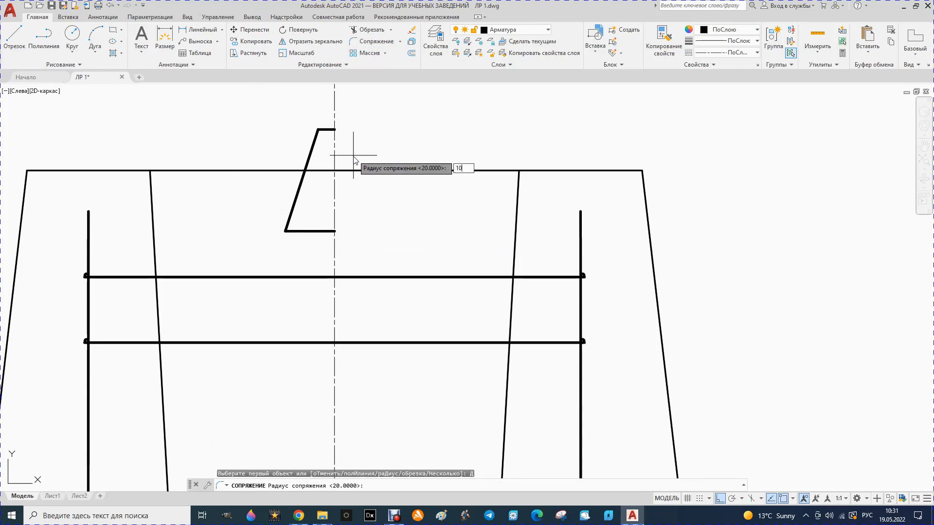
{"action": "key", "text": "Return"}
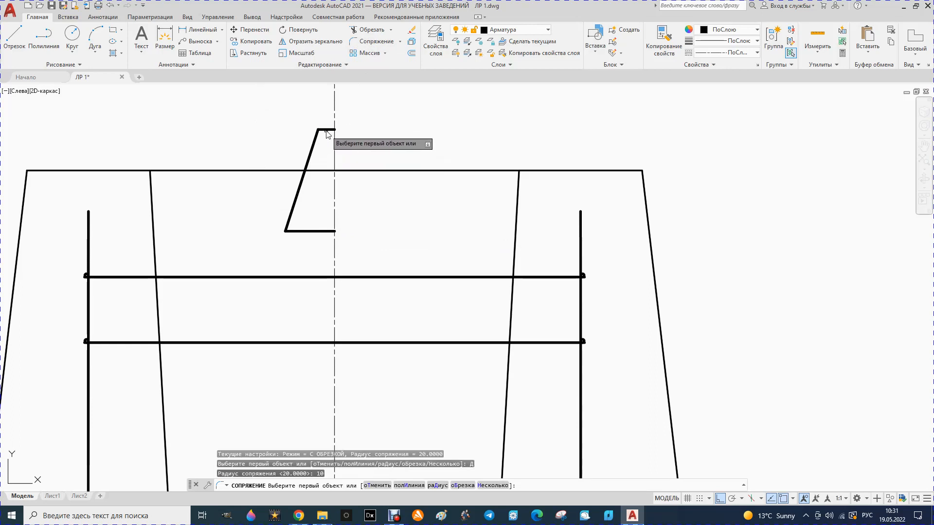
{"action": "left_click", "coordinate": [331, 131]}
{"action": "left_click", "coordinate": [313, 144]}
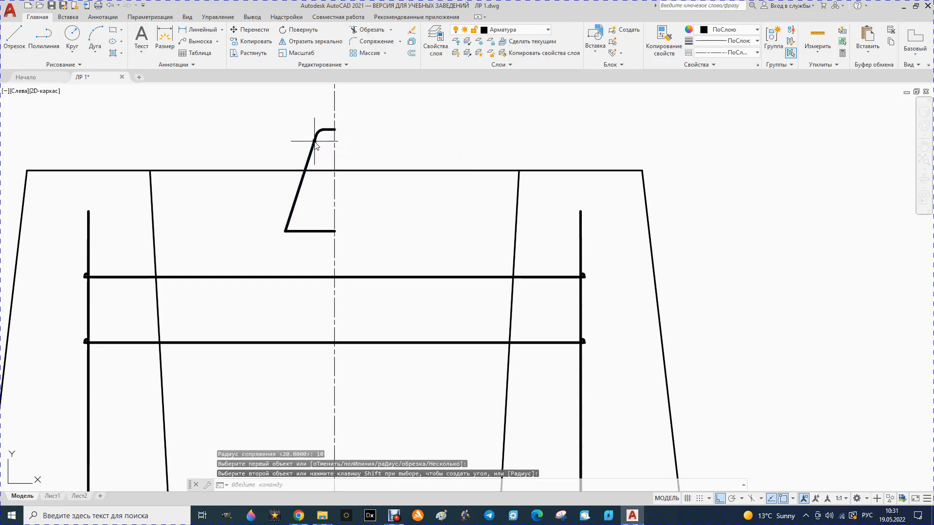
{"action": "left_click", "coordinate": [290, 222]}
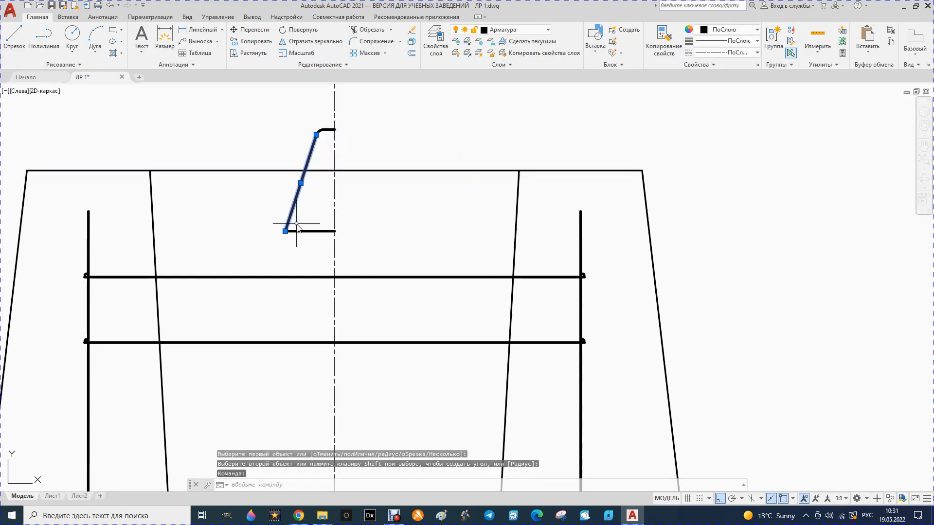
{"action": "left_click", "coordinate": [302, 232]}
{"action": "key", "text": "Escape"}
{"action": "key", "text": "Escape"}
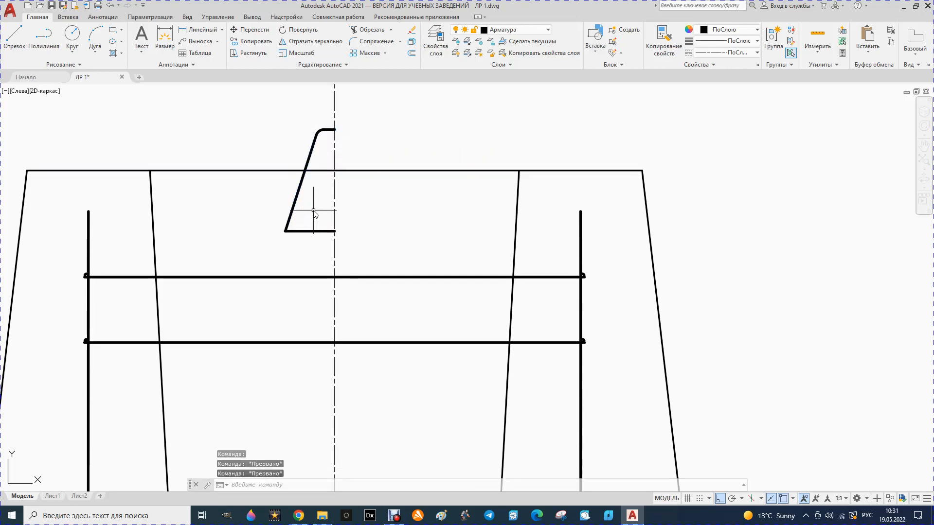
- Fillet the corner between the loop's sloping side and its base line with a radius of 20 mm
{"action": "left_click", "coordinate": [400, 42]}
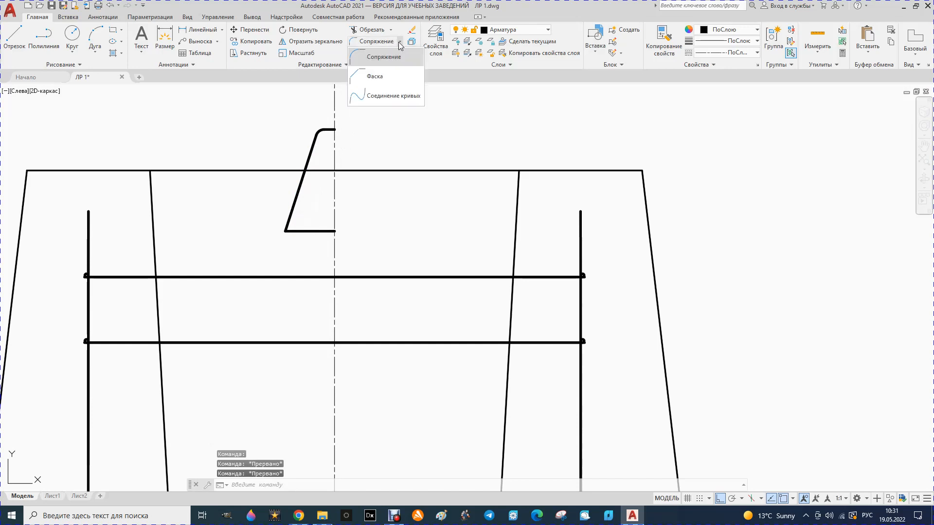
{"action": "left_click", "coordinate": [380, 58]}
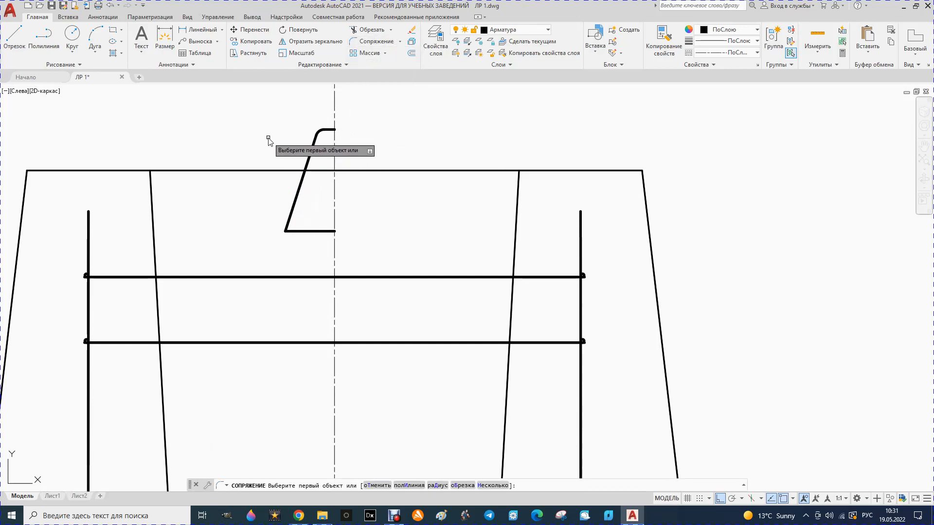
{"action": "key", "text": "Down"}
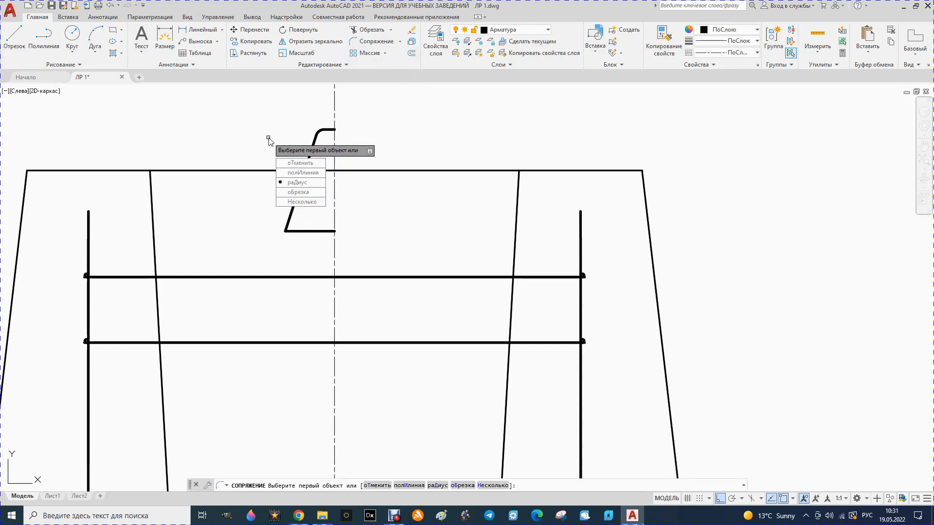
{"action": "key", "text": "Return"}
{"action": "type", "text": "20"}
{"action": "key", "text": "Return"}
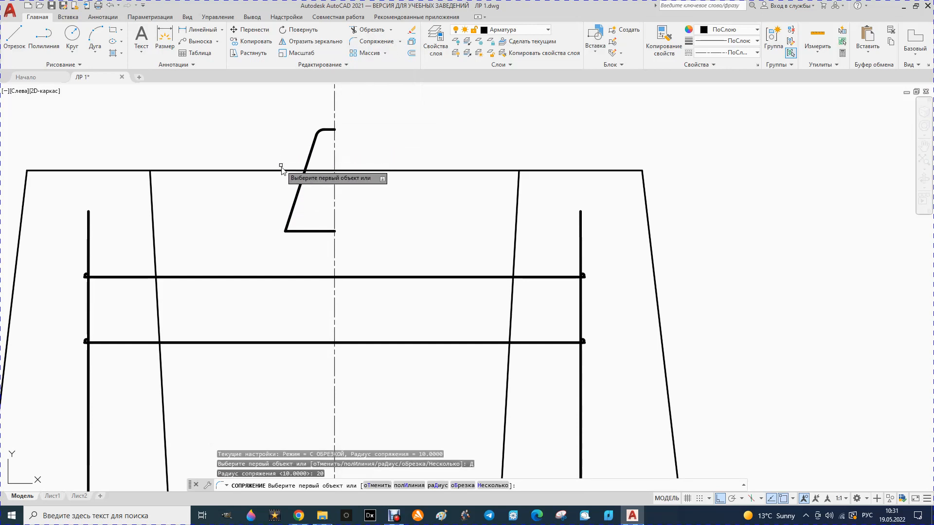
{"action": "left_click", "coordinate": [295, 206]}
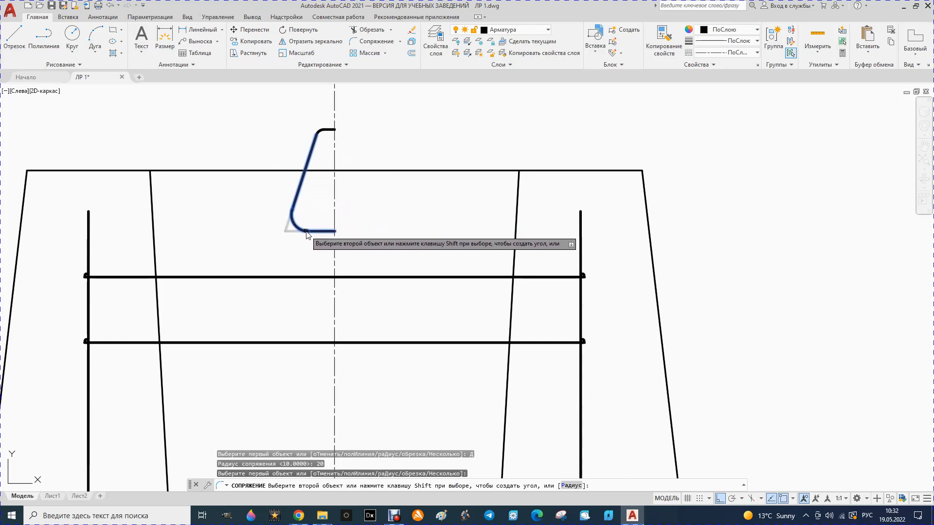
{"action": "left_click", "coordinate": [306, 231]}
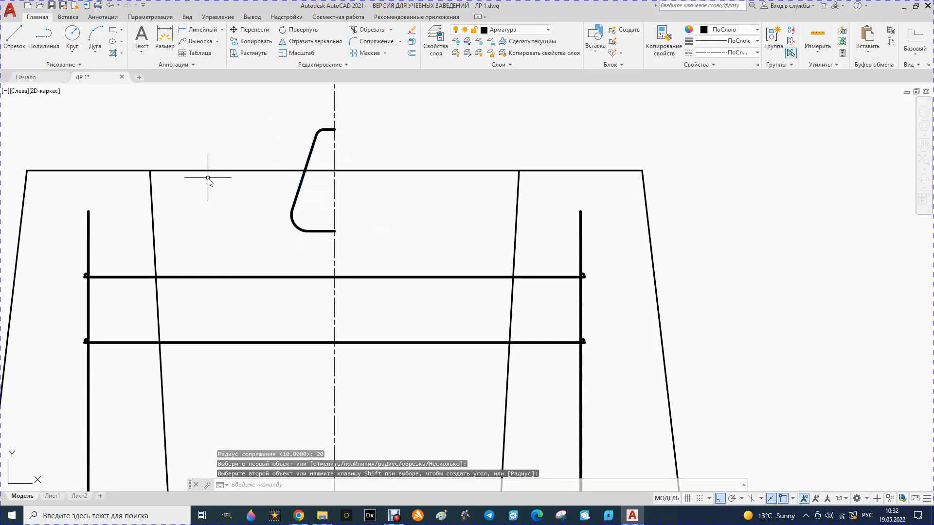
{"action": "key", "text": "Escape"}
{"action": "key", "text": "Escape"}
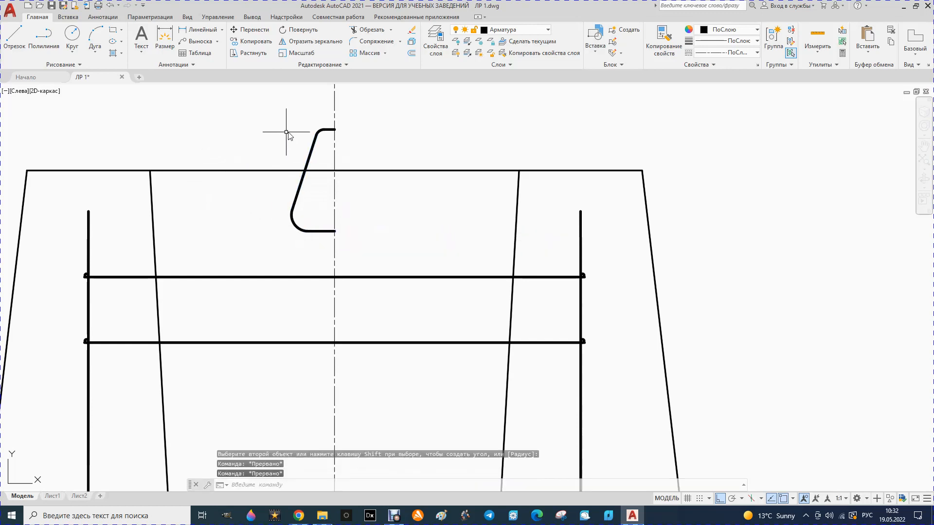
- Mirror the left half of the lifting loop about the vertical axis, keeping the source objects
{"action": "left_click", "coordinate": [329, 130]}
{"action": "left_click", "coordinate": [319, 131]}
{"action": "left_click", "coordinate": [311, 154]}
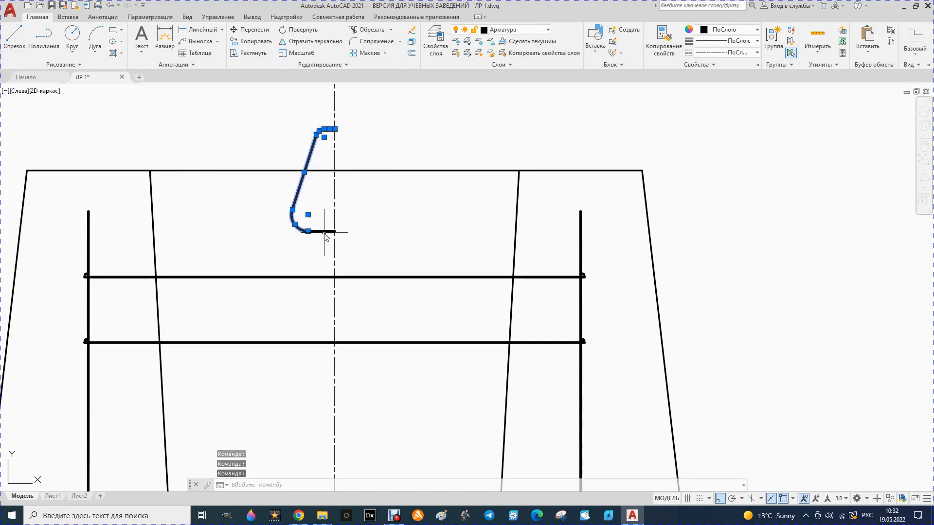
{"action": "left_click", "coordinate": [301, 41]}
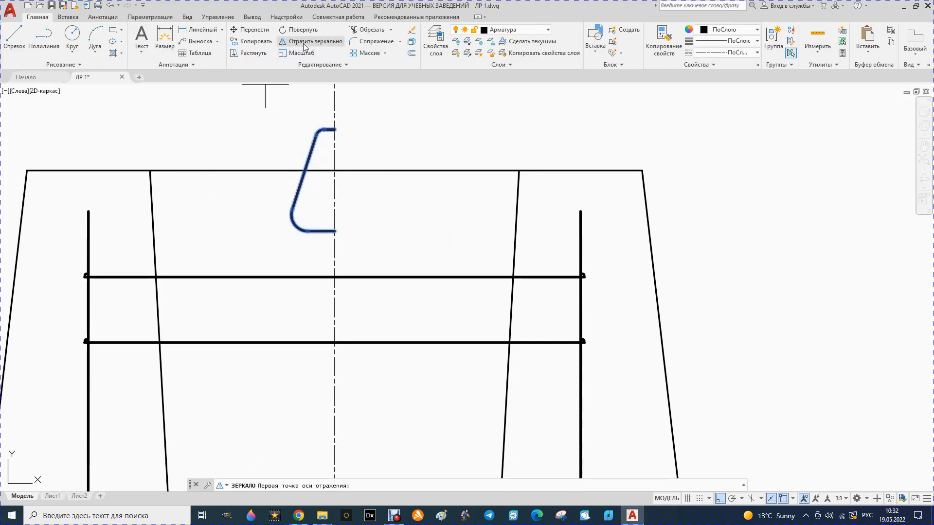
{"action": "left_click", "coordinate": [335, 129]}
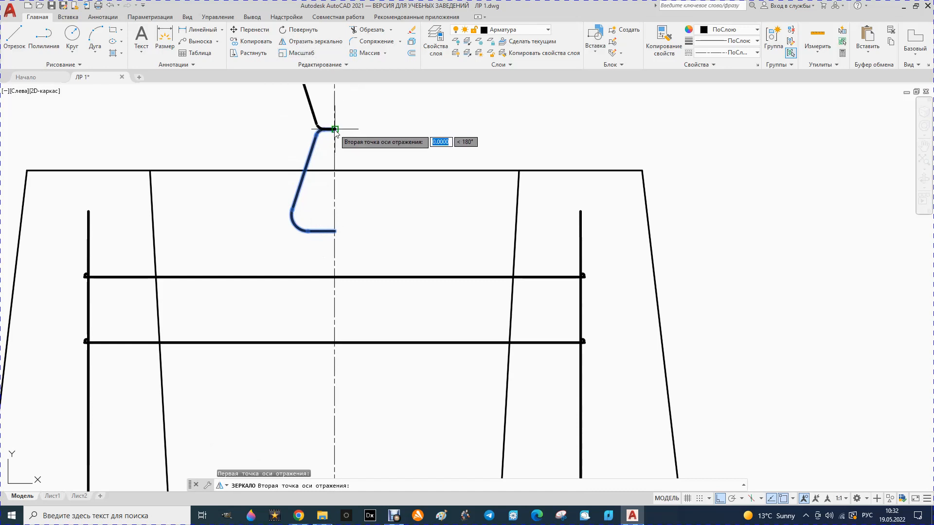
{"action": "left_click", "coordinate": [336, 230]}
{"action": "key", "text": "Return"}
{"action": "scroll", "coordinate": [311, 180], "scroll_direction": "down", "scroll_amount": 4}
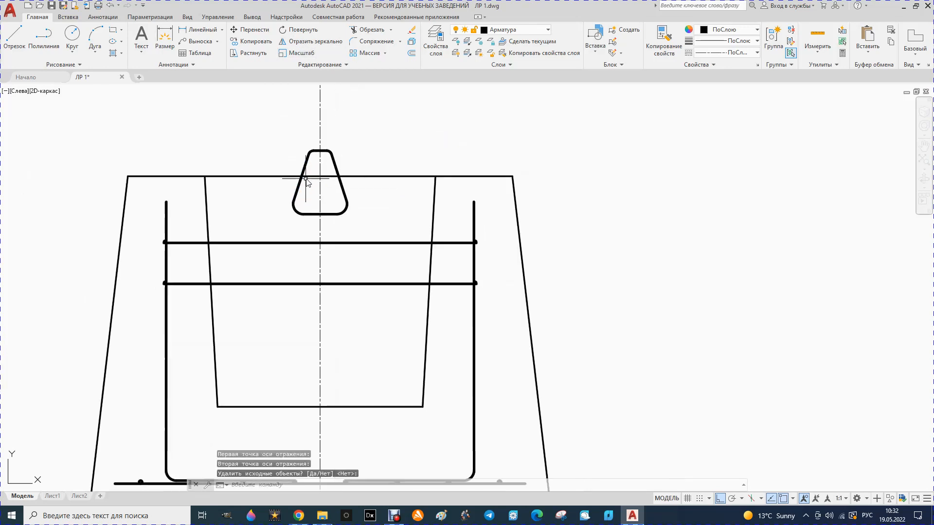
- Examine the front and plan views on the reference sheet and compare them with the drawn foundation views
{"action": "scroll", "coordinate": [289, 171], "scroll_direction": "down", "scroll_amount": 3}
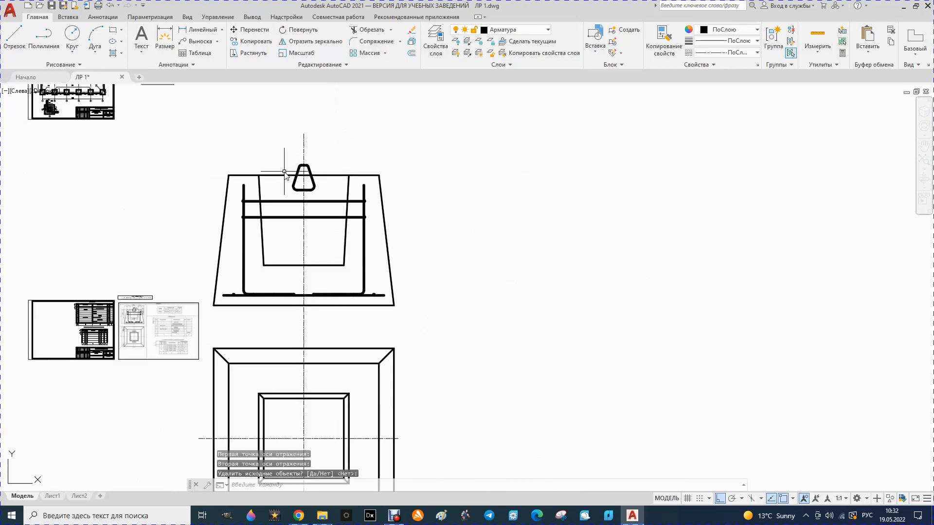
{"action": "scroll", "coordinate": [287, 167], "scroll_direction": "down", "scroll_amount": 2}
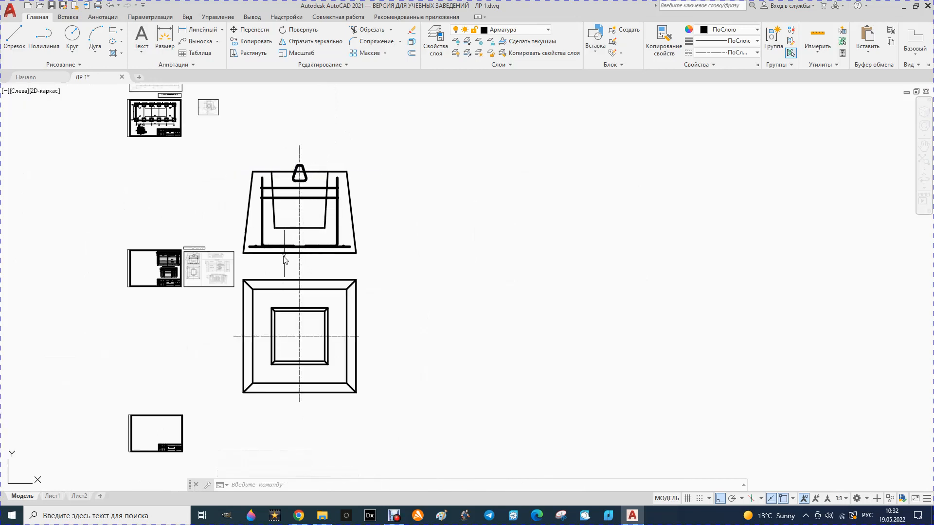
{"action": "scroll", "coordinate": [228, 336], "scroll_direction": "up", "scroll_amount": 2}
{"action": "scroll", "coordinate": [176, 223], "scroll_direction": "up", "scroll_amount": 2}
{"action": "scroll", "coordinate": [176, 224], "scroll_direction": "up", "scroll_amount": 3}
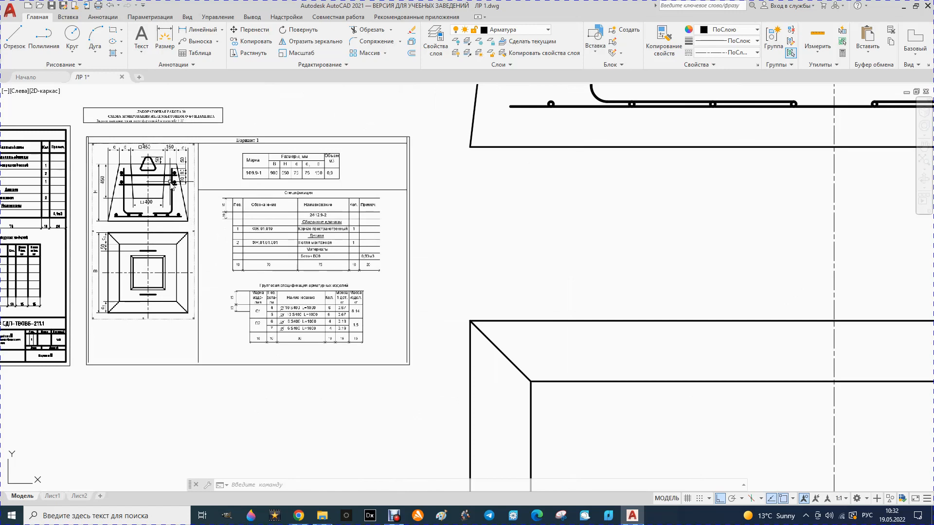
{"action": "scroll", "coordinate": [166, 221], "scroll_direction": "down", "scroll_amount": 3}
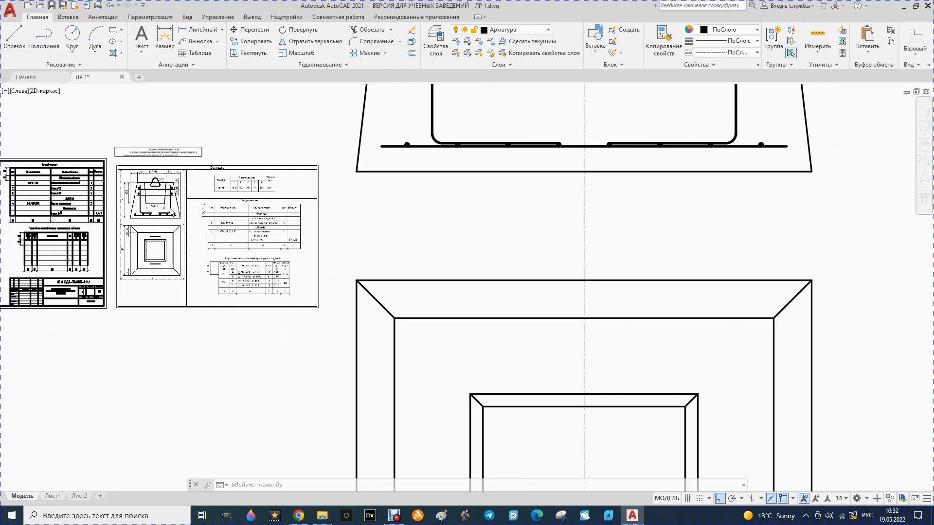
{"action": "scroll", "coordinate": [230, 210], "scroll_direction": "down", "scroll_amount": 2}
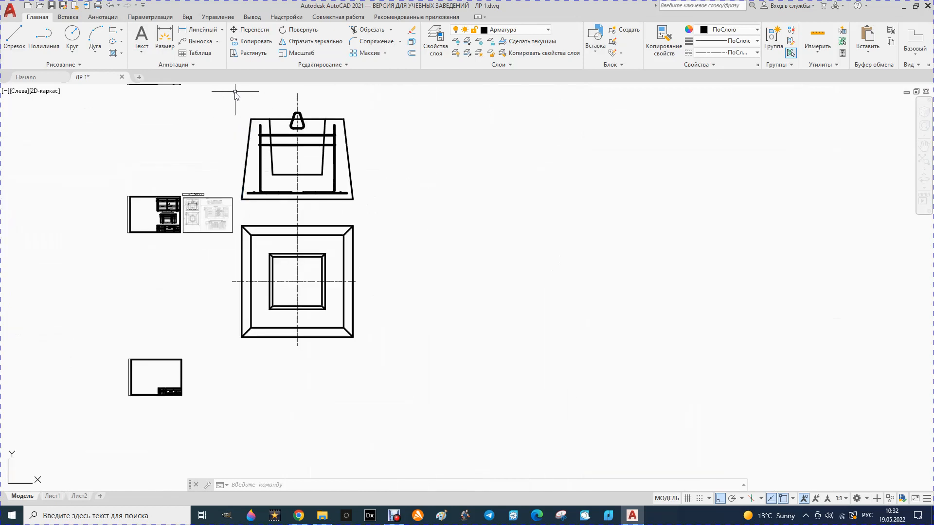
- Break the vertical axis line in the gap between the front view and the plan view
{"action": "scroll", "coordinate": [283, 166], "scroll_direction": "up", "scroll_amount": 4}
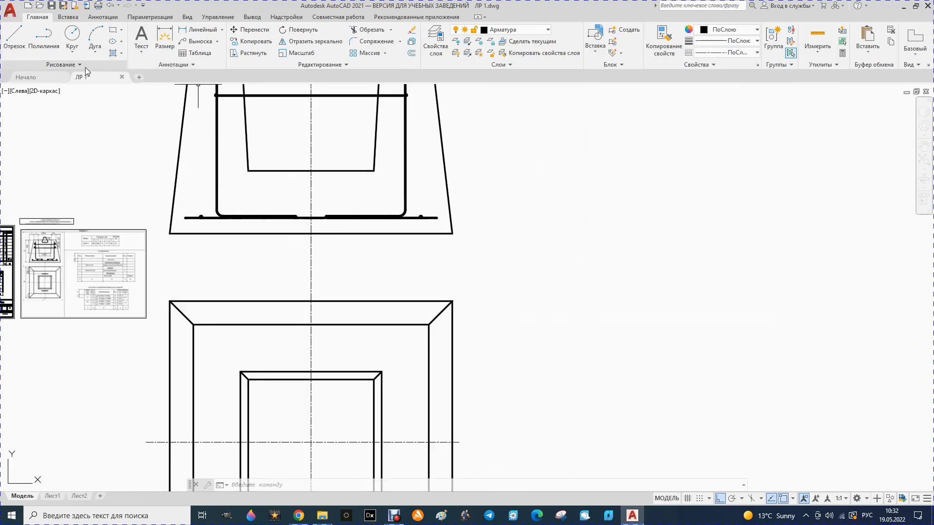
{"action": "left_click", "coordinate": [345, 64]}
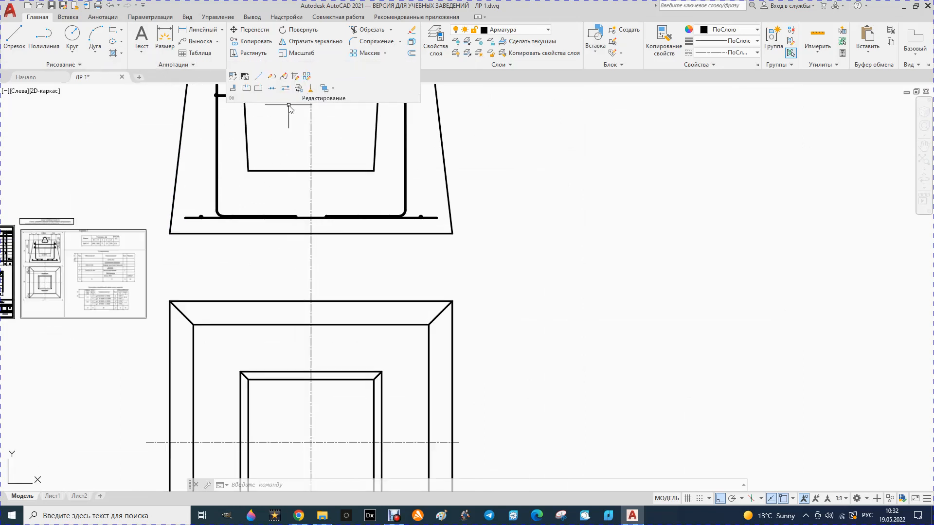
{"action": "left_click", "coordinate": [246, 89]}
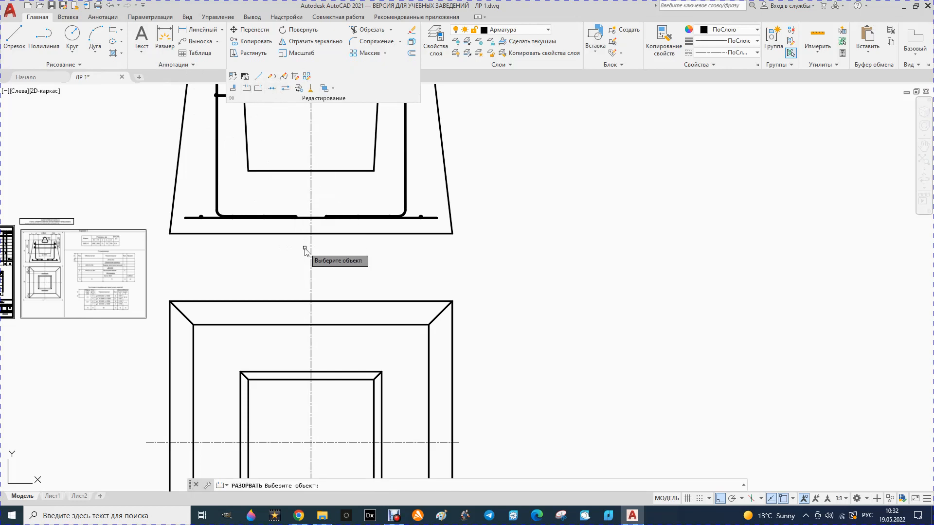
{"action": "left_click", "coordinate": [311, 243]}
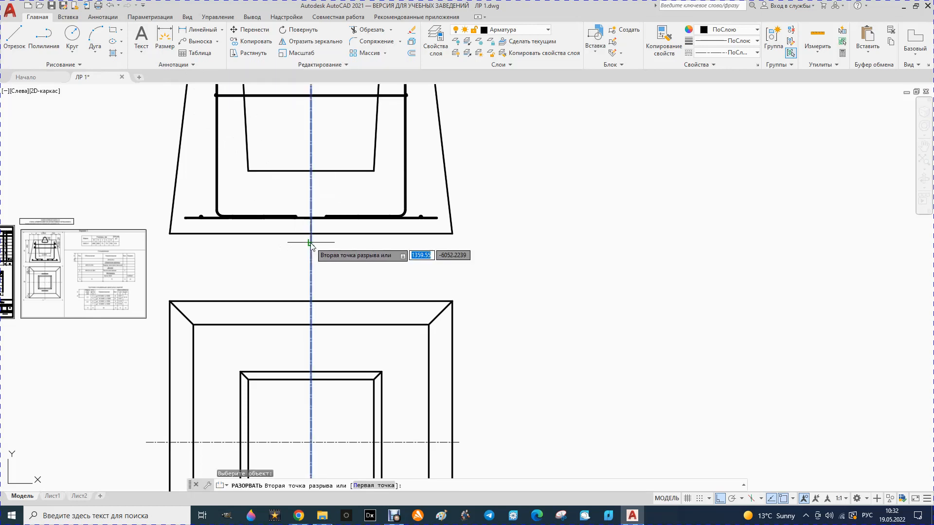
{"action": "left_click", "coordinate": [310, 293]}
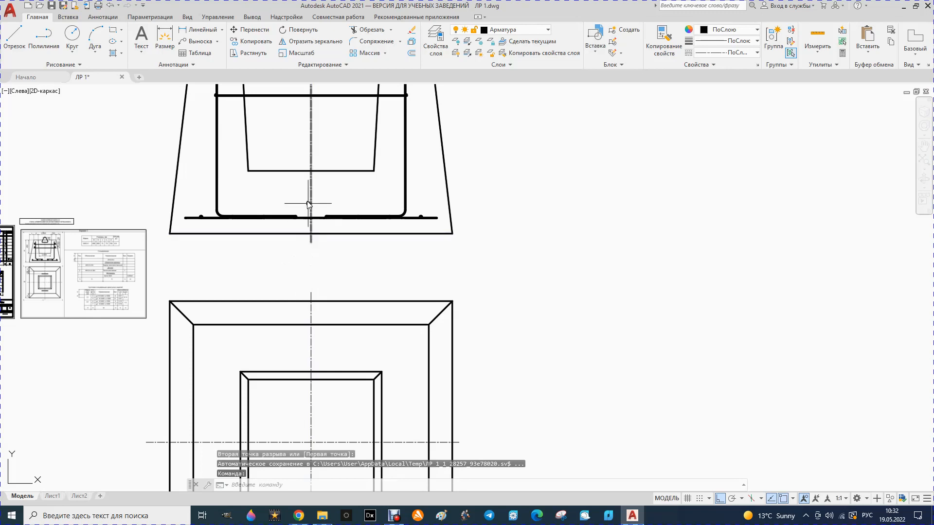
{"action": "scroll", "coordinate": [339, 271], "scroll_direction": "down", "scroll_amount": 4}
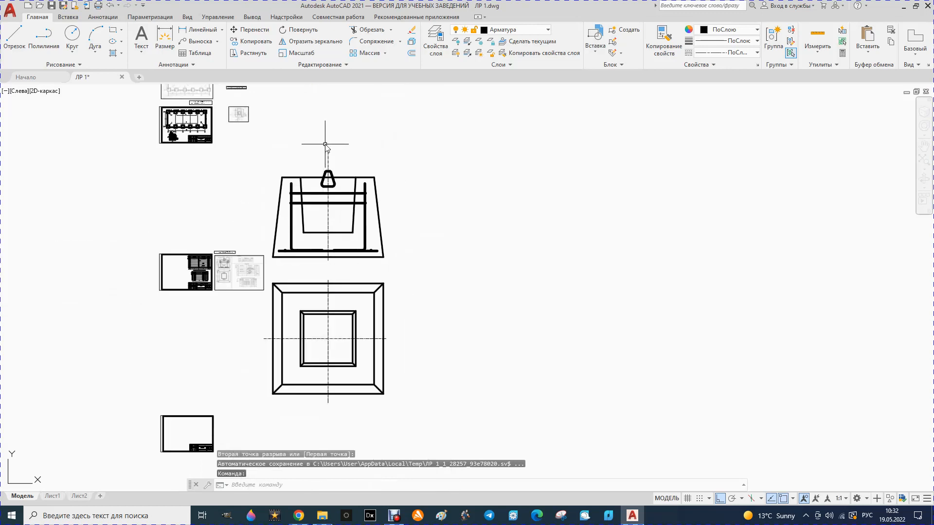
- Cut off the upper end of the front view's axis line with Break, leaving a short overhang above the loop
{"action": "scroll", "coordinate": [325, 144], "scroll_direction": "up", "scroll_amount": 4}
{"action": "left_click", "coordinate": [328, 163]}
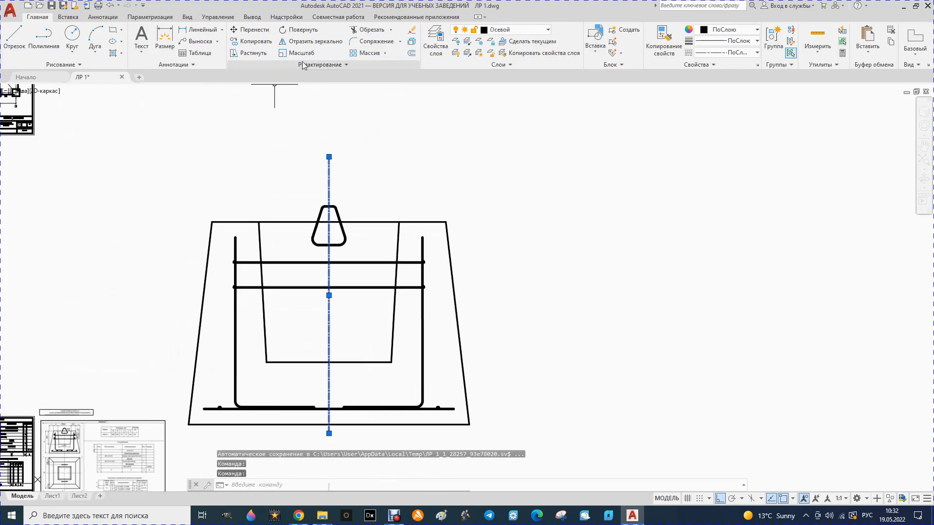
{"action": "left_click", "coordinate": [347, 65]}
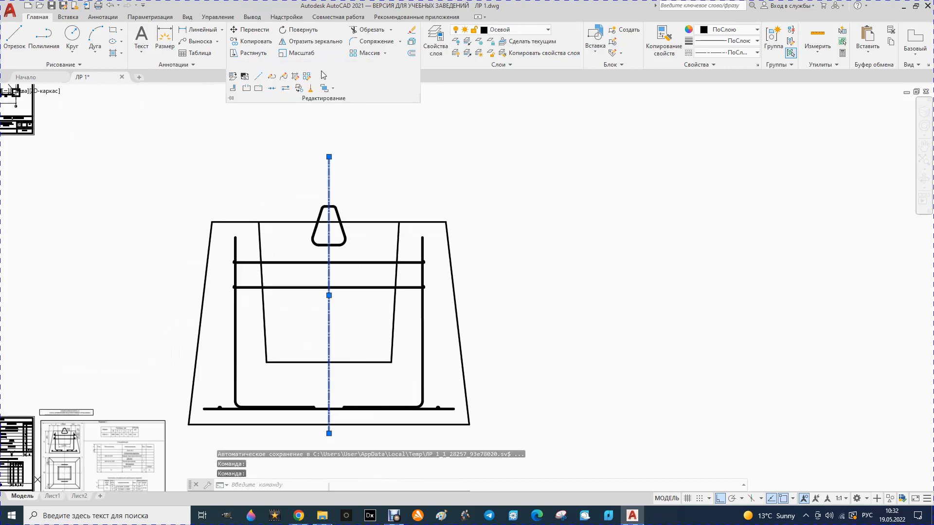
{"action": "left_click", "coordinate": [247, 88]}
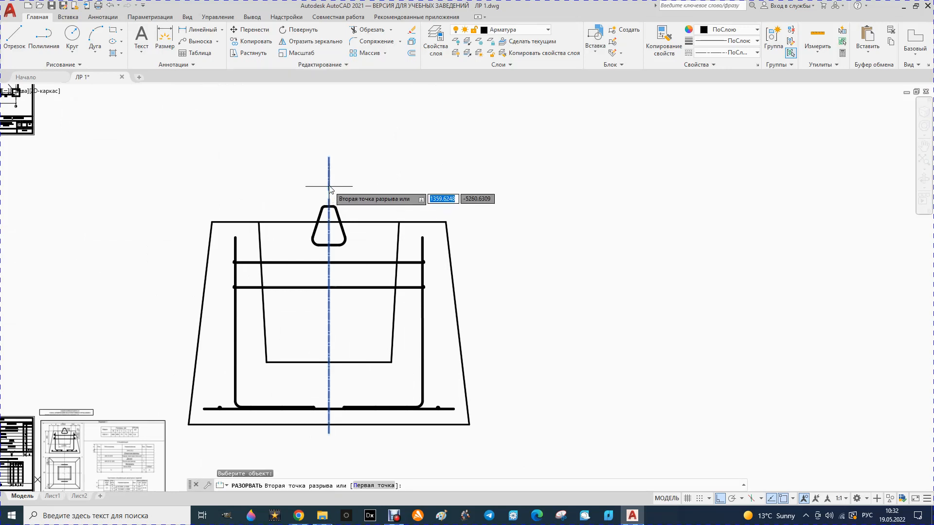
{"action": "left_click", "coordinate": [327, 153]}
{"action": "scroll", "coordinate": [359, 161], "scroll_direction": "down", "scroll_amount": 4}
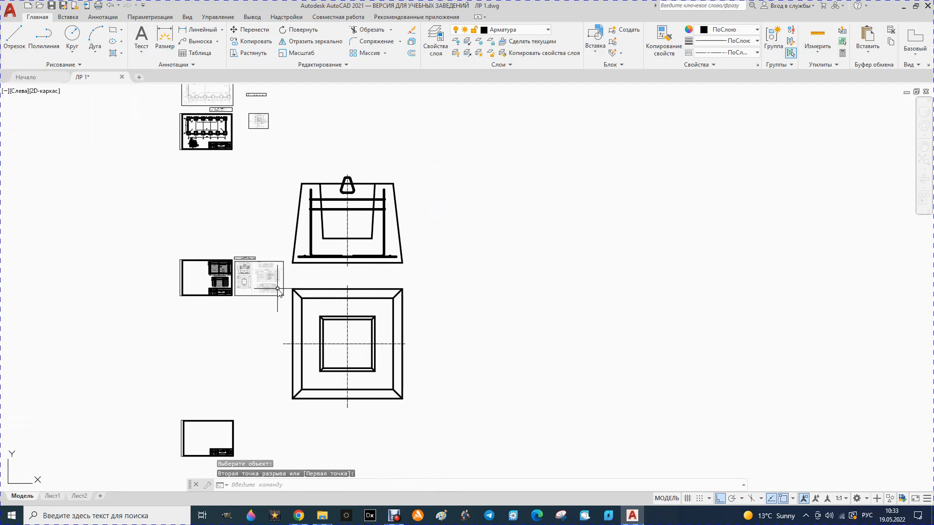
{"action": "left_click", "coordinate": [260, 296]}
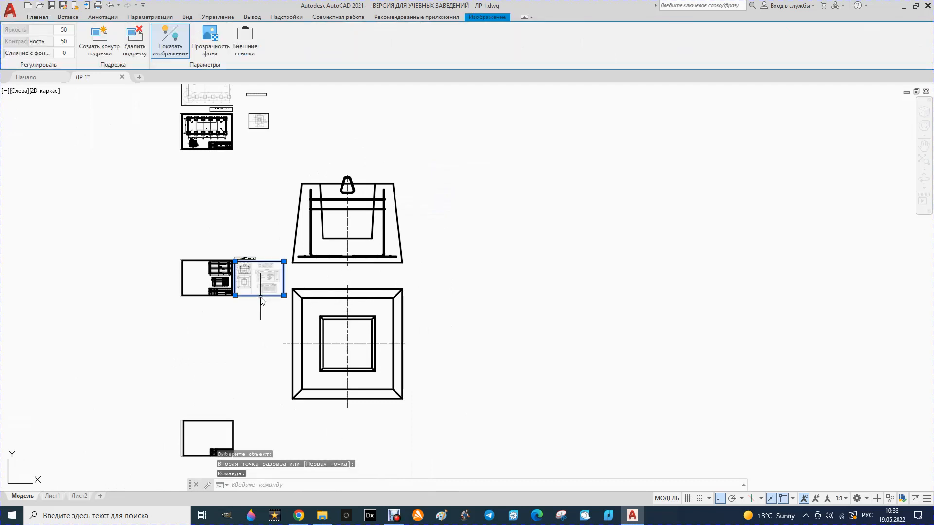
{"action": "left_click", "coordinate": [299, 272]}
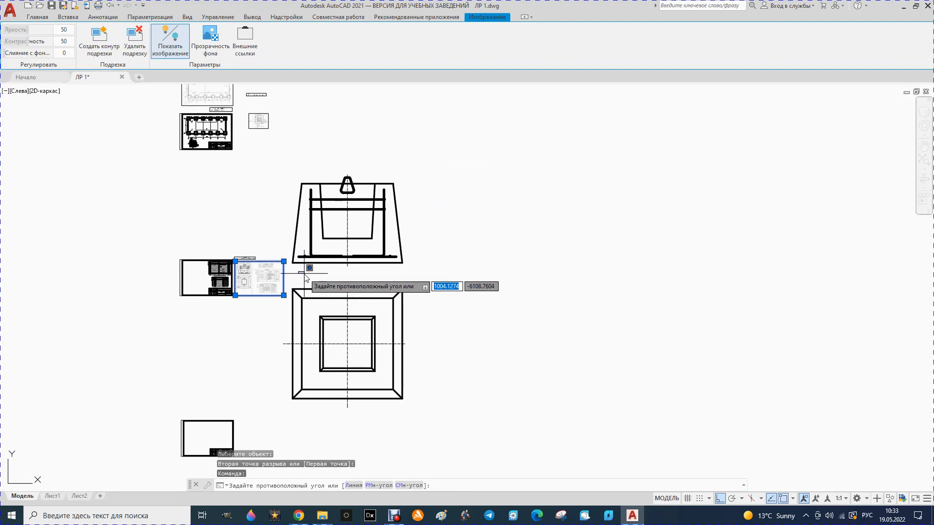
{"action": "key", "text": "Escape"}
{"action": "key", "text": "Escape"}
{"action": "key", "text": "Escape"}
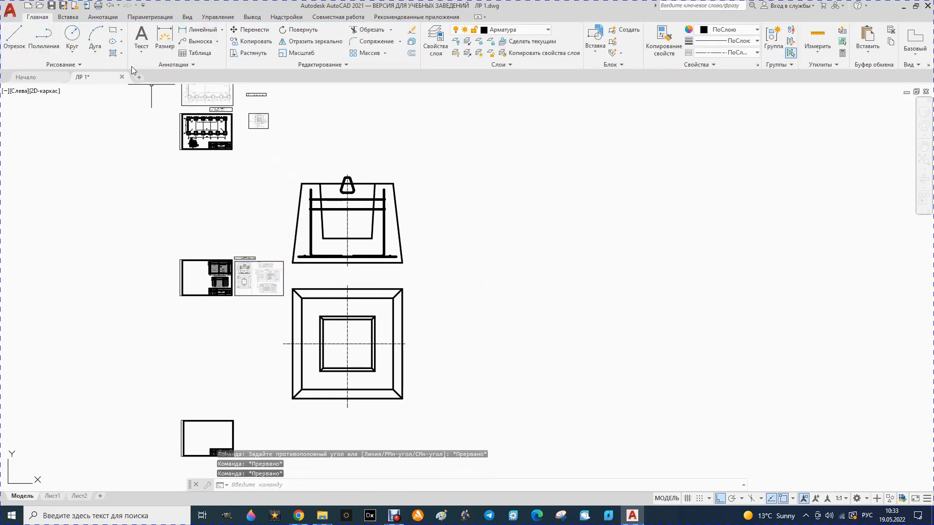
- Scale the front and plan views together by a factor of 0.1 about the front view's lower-left corner
{"action": "left_click", "coordinate": [292, 53]}
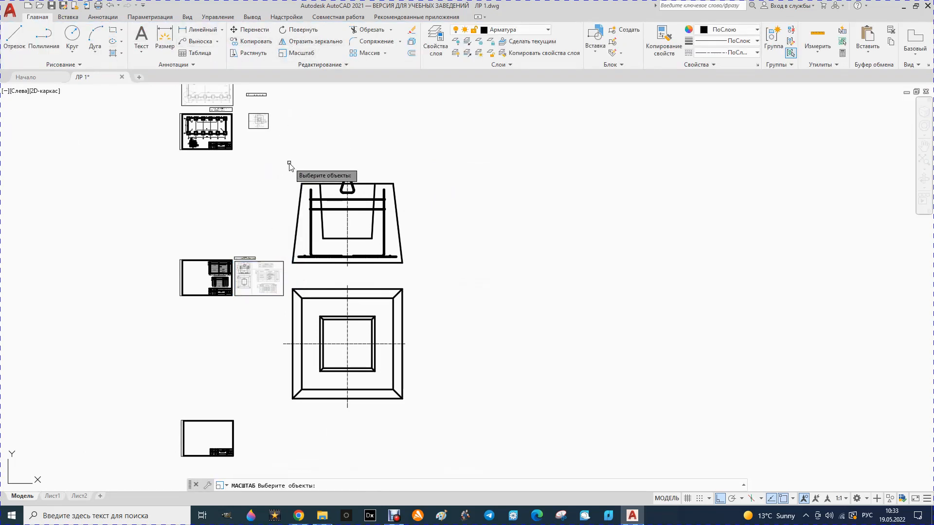
{"action": "mouse_move", "coordinate": [287, 169]}
{"action": "left_mouse_down"}
{"action": "mouse_move", "coordinate": [381, 167]}
{"action": "mouse_move", "coordinate": [465, 284]}
{"action": "mouse_move", "coordinate": [415, 428]}
{"action": "mouse_move", "coordinate": [302, 410]}
{"action": "mouse_move", "coordinate": [275, 388]}
{"action": "mouse_move", "coordinate": [287, 286]}
{"action": "left_mouse_up"}
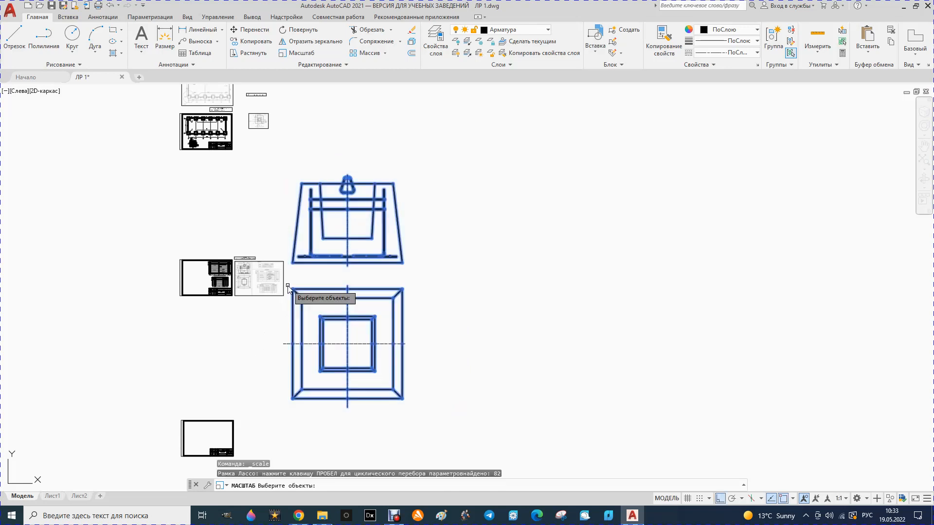
{"action": "left_click", "coordinate": [331, 344]}
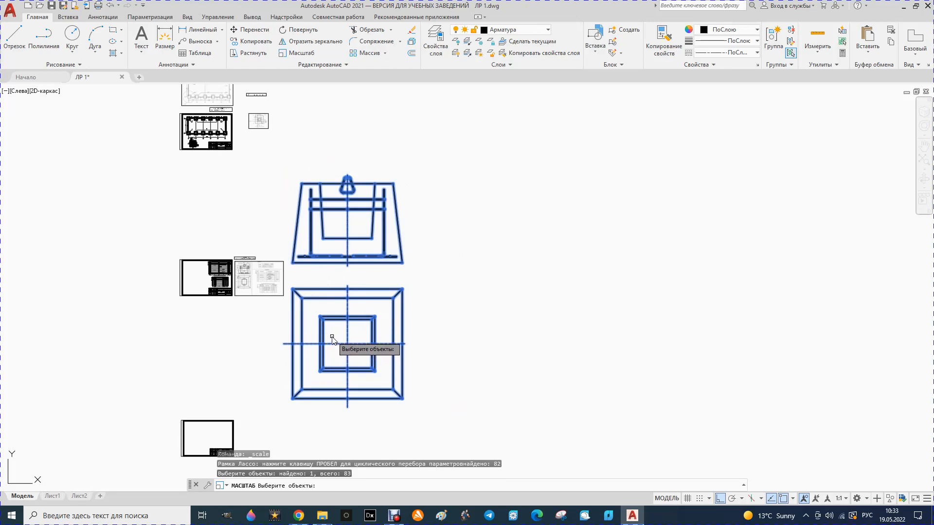
{"action": "key", "text": "Return"}
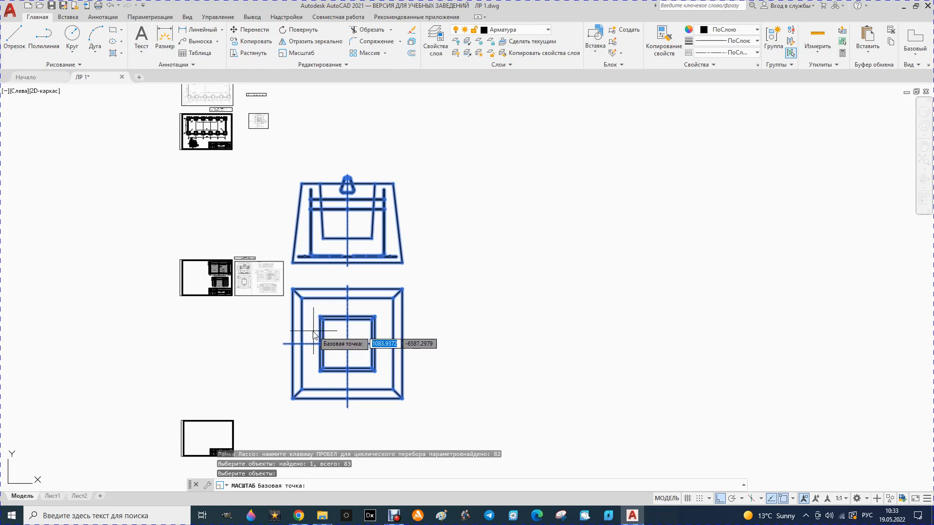
{"action": "left_click", "coordinate": [294, 264]}
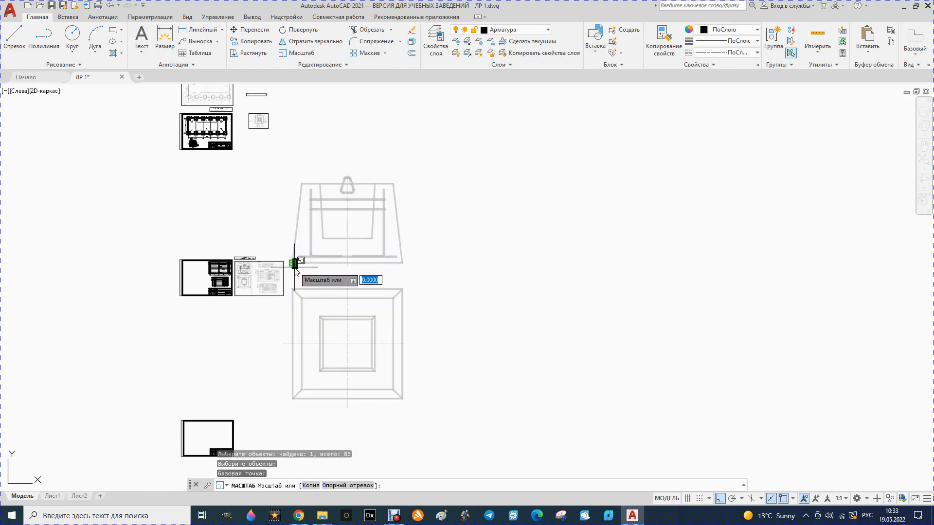
{"action": "type", "text": "0"}
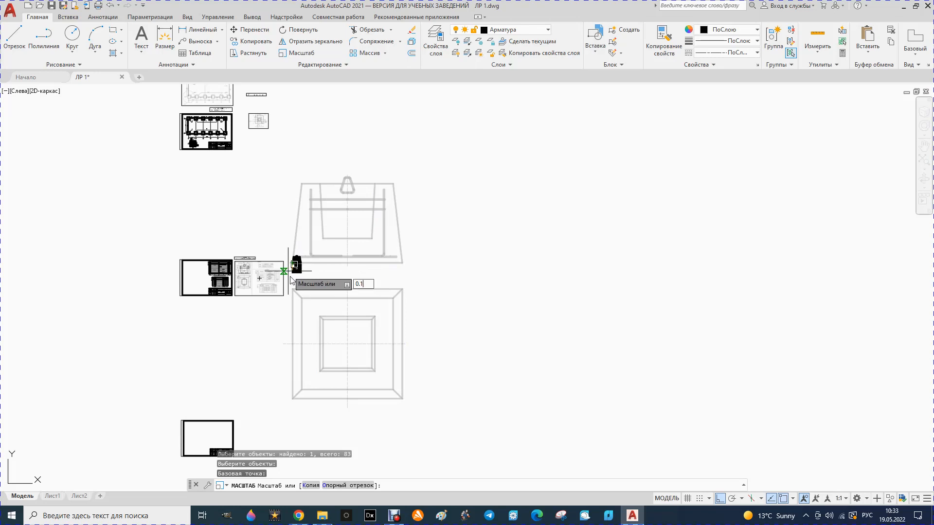
{"action": "type", "text": ".1"}
{"action": "key", "text": "Return"}
- Move both scaled views by the plan view's centre into the empty left part of the drawing sheet, with Ortho off
{"action": "scroll", "coordinate": [273, 274], "scroll_direction": "up", "scroll_amount": 4}
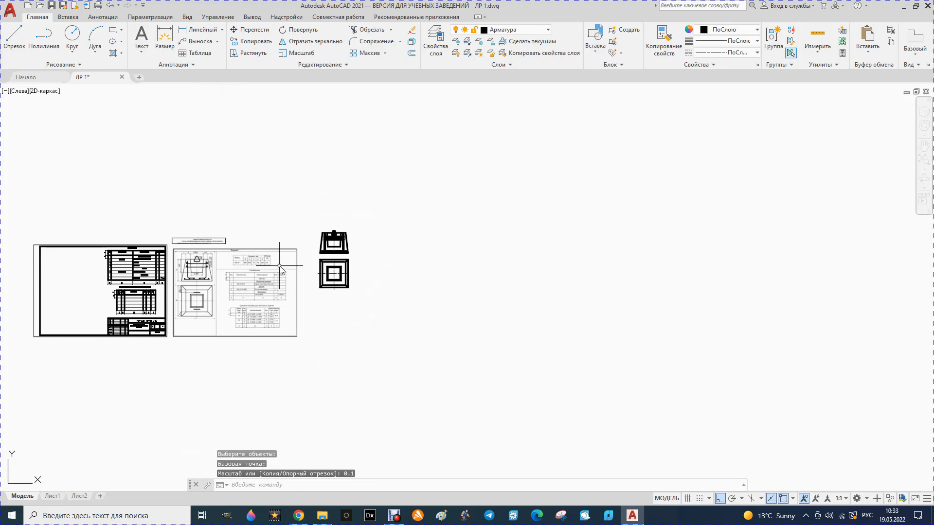
{"action": "scroll", "coordinate": [358, 263], "scroll_direction": "down", "scroll_amount": 2}
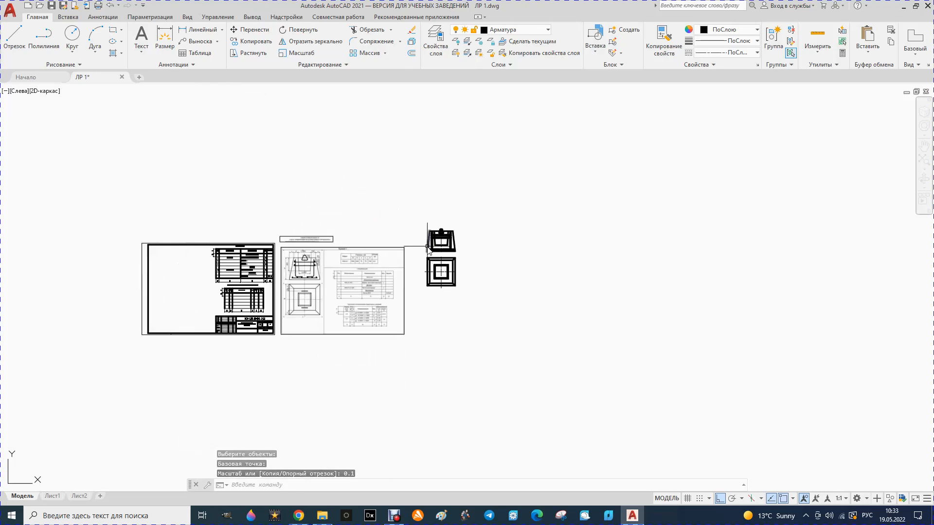
{"action": "mouse_move", "coordinate": [412, 220]}
{"action": "left_mouse_down"}
{"action": "mouse_move", "coordinate": [479, 212]}
{"action": "mouse_move", "coordinate": [457, 313]}
{"action": "mouse_move", "coordinate": [400, 294]}
{"action": "left_mouse_up"}
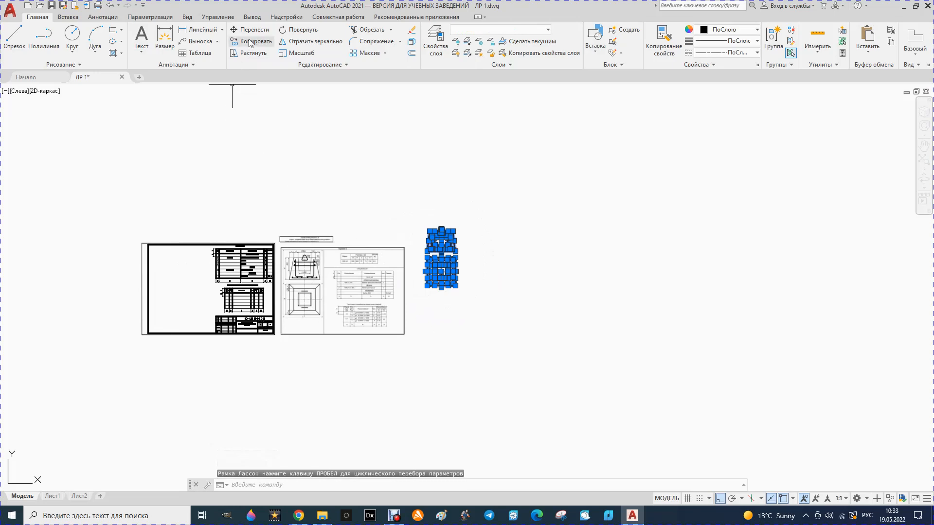
{"action": "left_click", "coordinate": [253, 31]}
{"action": "left_click", "coordinate": [441, 271]}
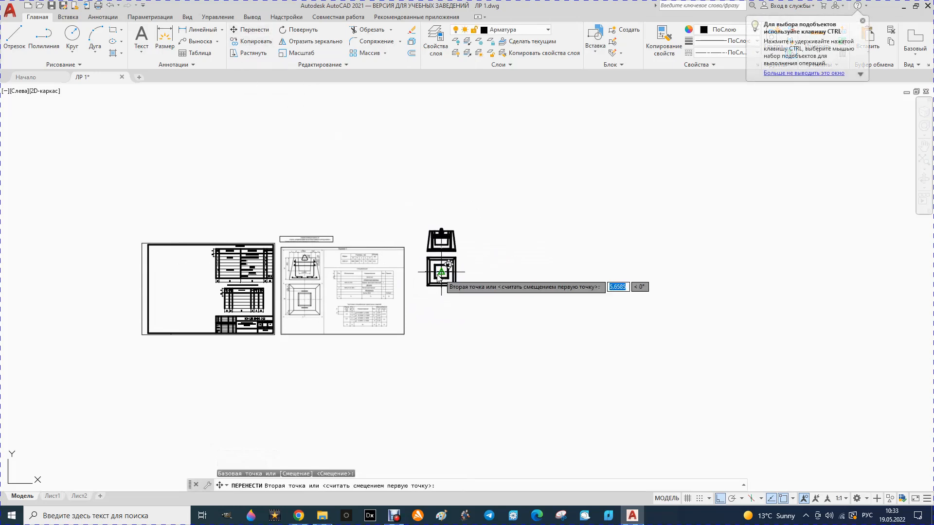
{"action": "left_click", "coordinate": [720, 499]}
{"action": "scroll", "coordinate": [126, 311], "scroll_direction": "up", "scroll_amount": 4}
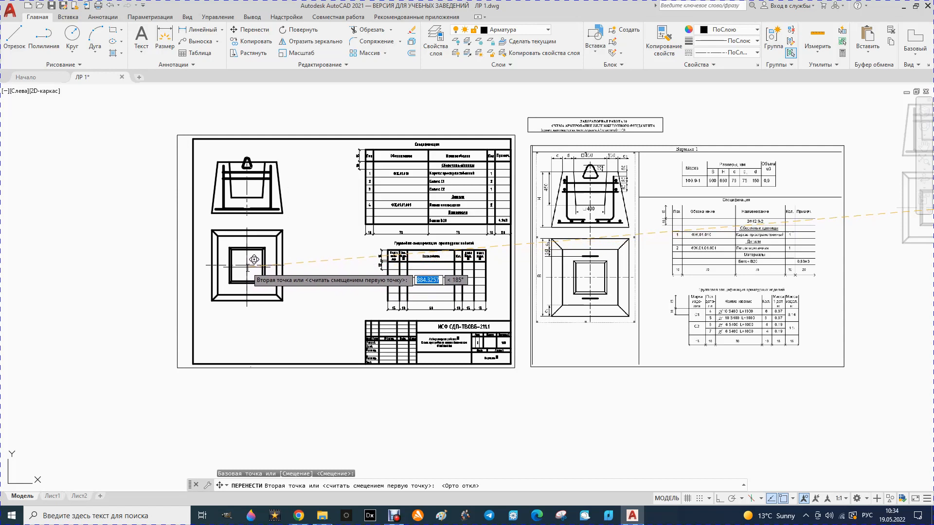
{"action": "left_click", "coordinate": [247, 267]}
{"action": "key", "text": "Escape"}
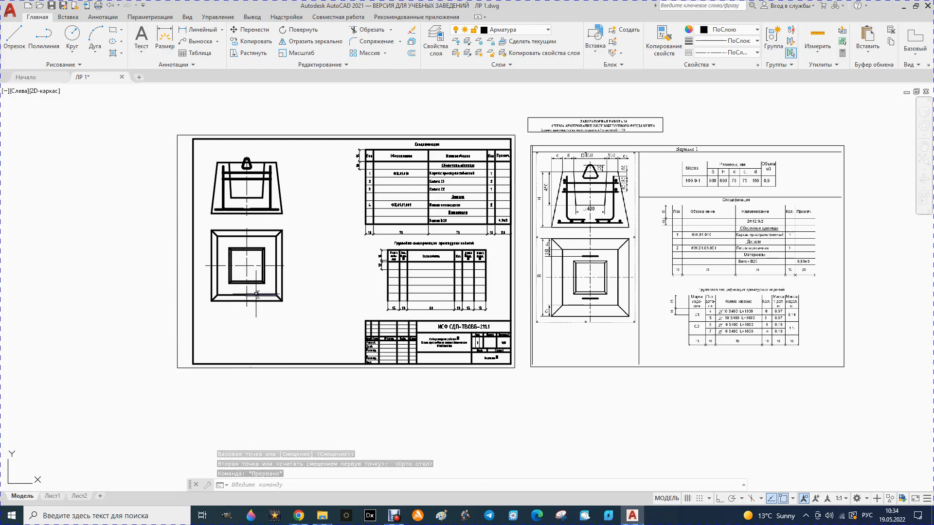
{"action": "scroll", "coordinate": [252, 294], "scroll_direction": "up", "scroll_amount": 3}
{"action": "scroll", "coordinate": [267, 293], "scroll_direction": "down", "scroll_amount": 2}
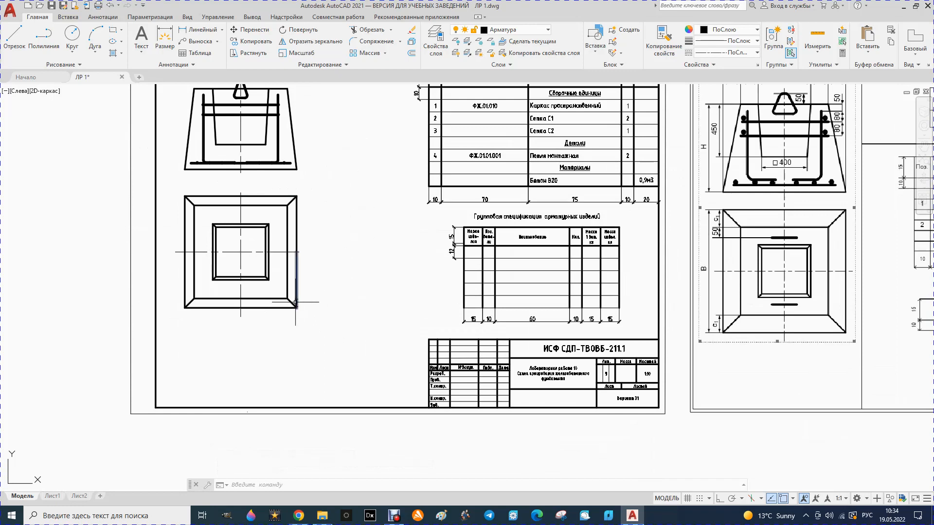
{"action": "scroll", "coordinate": [242, 267], "scroll_direction": "down", "scroll_amount": 3}
{"action": "scroll", "coordinate": [223, 187], "scroll_direction": "up", "scroll_amount": 3}
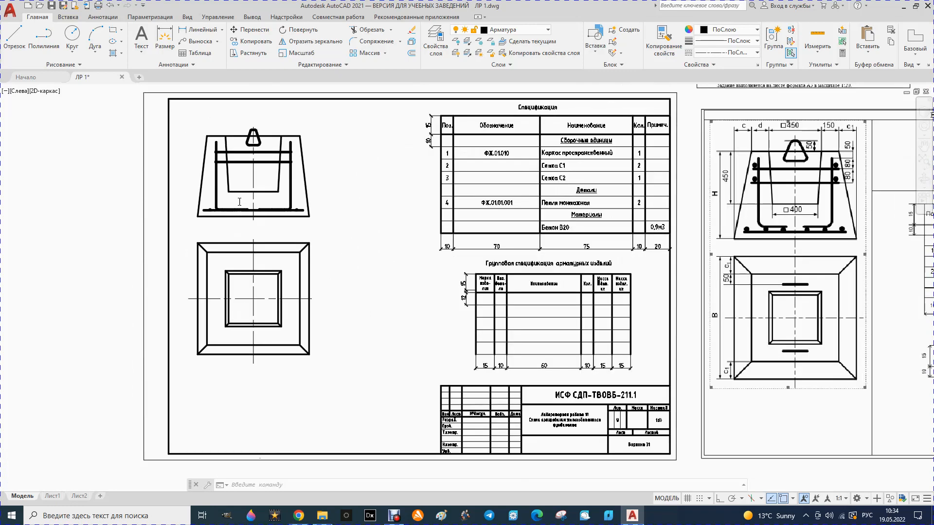
{"action": "scroll", "coordinate": [239, 202], "scroll_direction": "up", "scroll_amount": 2}
{"action": "scroll", "coordinate": [263, 244], "scroll_direction": "down", "scroll_amount": 2}
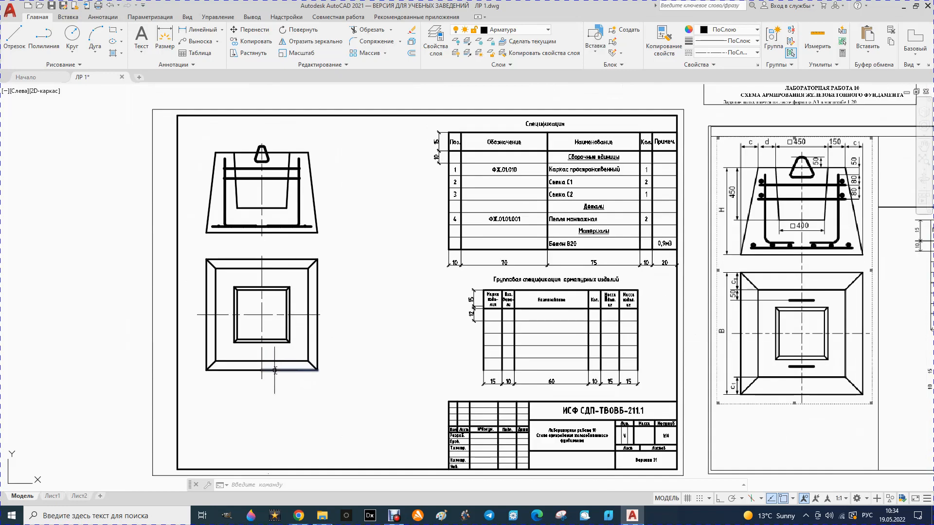
- Draw a wavy spline break line on layer Тонкий across the plan view's lower-right corner, from the bottom edge to the right edge
{"action": "left_click", "coordinate": [549, 31]}
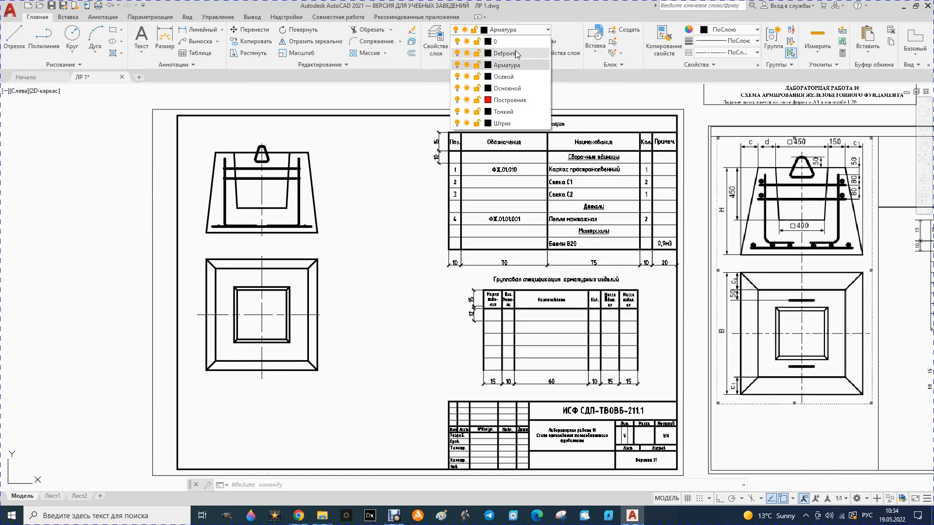
{"action": "left_click", "coordinate": [505, 112]}
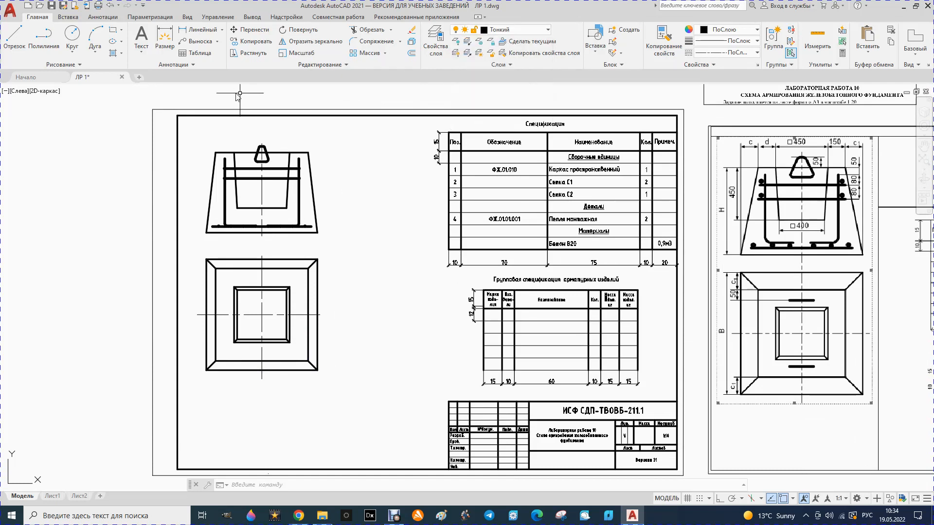
{"action": "left_click", "coordinate": [76, 65]}
{"action": "left_click", "coordinate": [7, 77]}
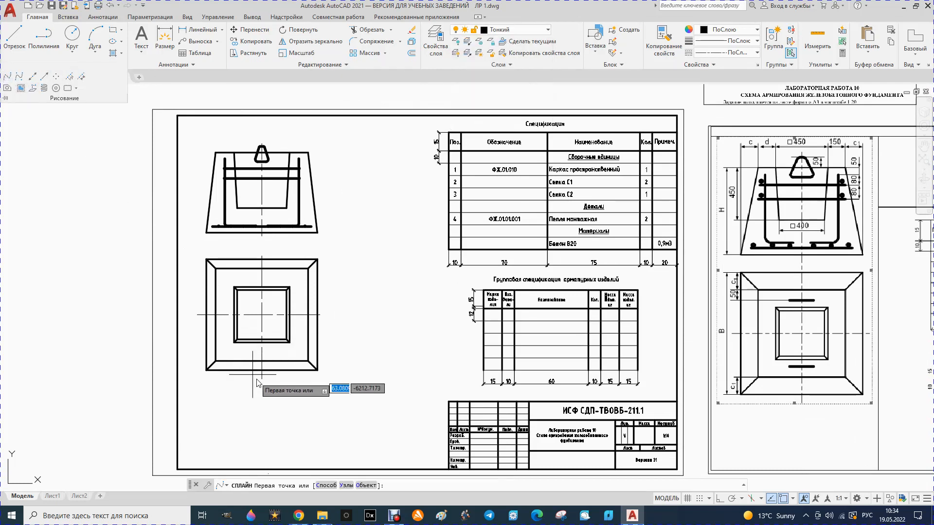
{"action": "scroll", "coordinate": [277, 372], "scroll_direction": "up", "scroll_amount": 3}
{"action": "left_click", "coordinate": [276, 369]}
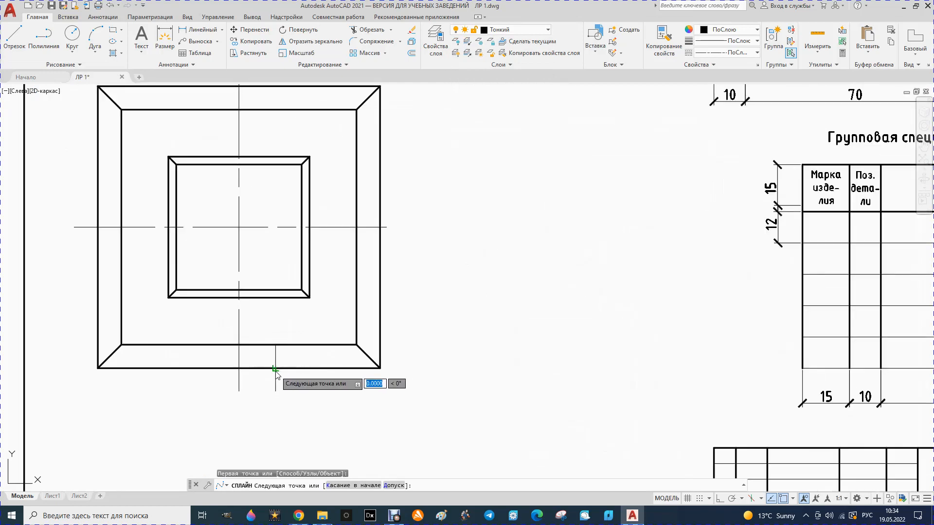
{"action": "left_click", "coordinate": [284, 325]}
{"action": "left_click", "coordinate": [322, 310]}
{"action": "left_click", "coordinate": [348, 287]}
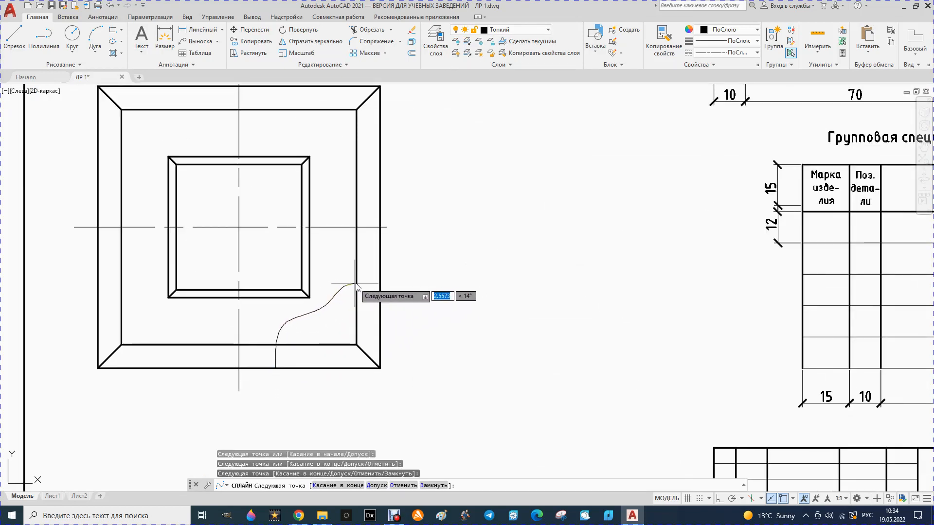
{"action": "left_click", "coordinate": [372, 275]}
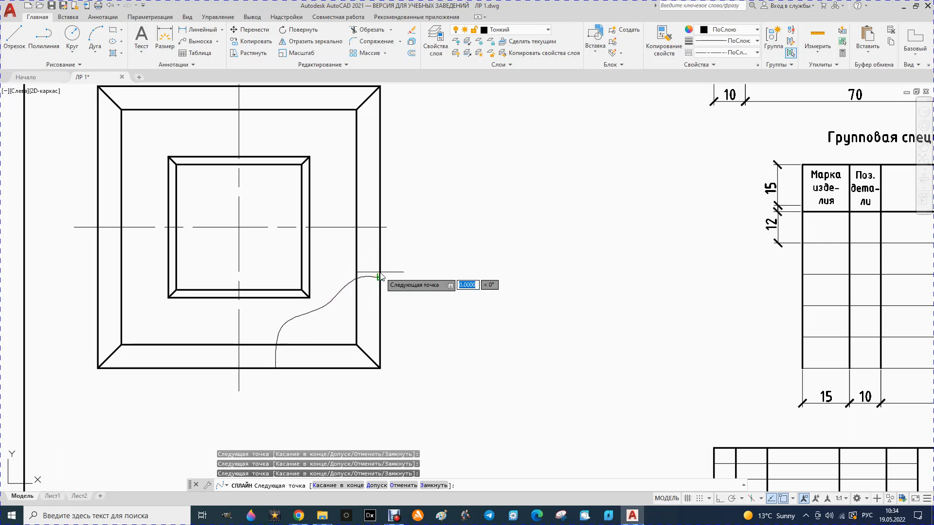
{"action": "right_click", "coordinate": [389, 266]}
{"action": "left_click", "coordinate": [406, 270]}
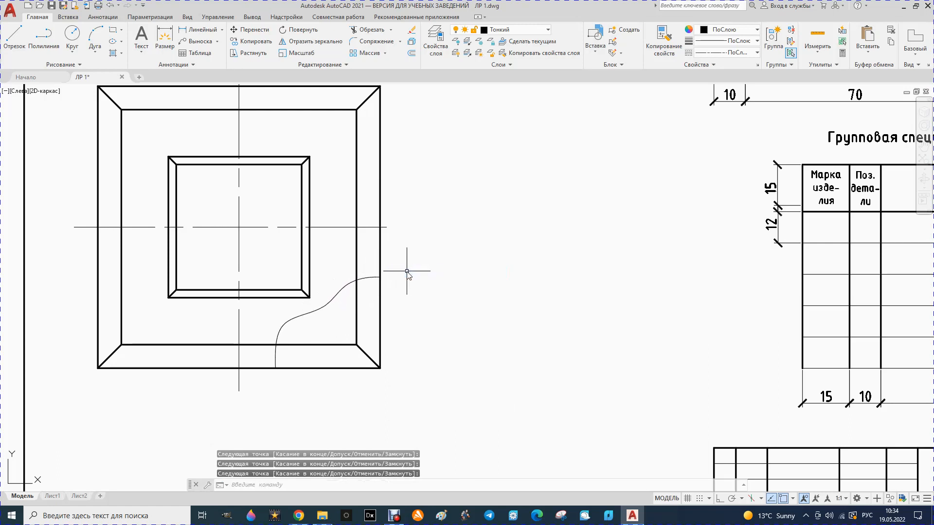
- Trim the inner contour and corner diagonal inside the plan view's lower-right break-out area
{"action": "left_click", "coordinate": [376, 32]}
{"action": "left_click", "coordinate": [323, 345]}
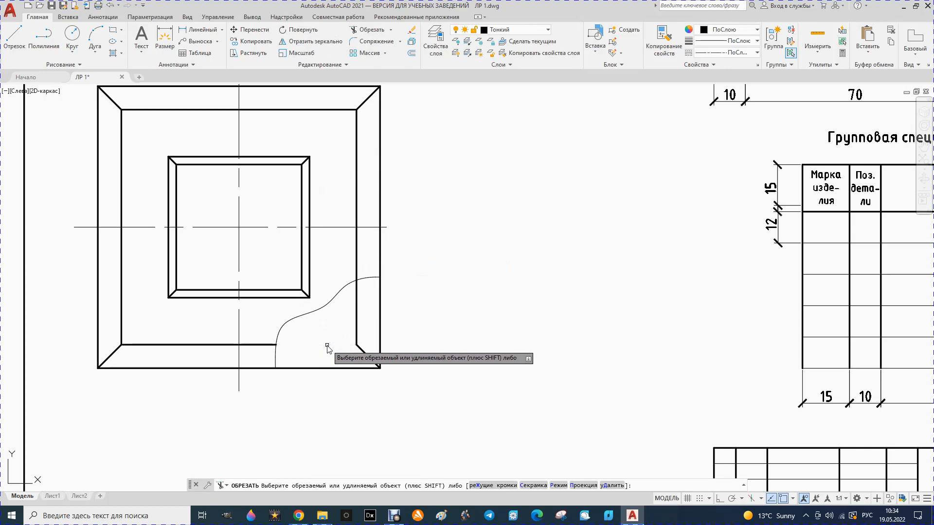
{"action": "left_click", "coordinate": [357, 329]}
{"action": "scroll", "coordinate": [352, 343], "scroll_direction": "down", "scroll_amount": 2}
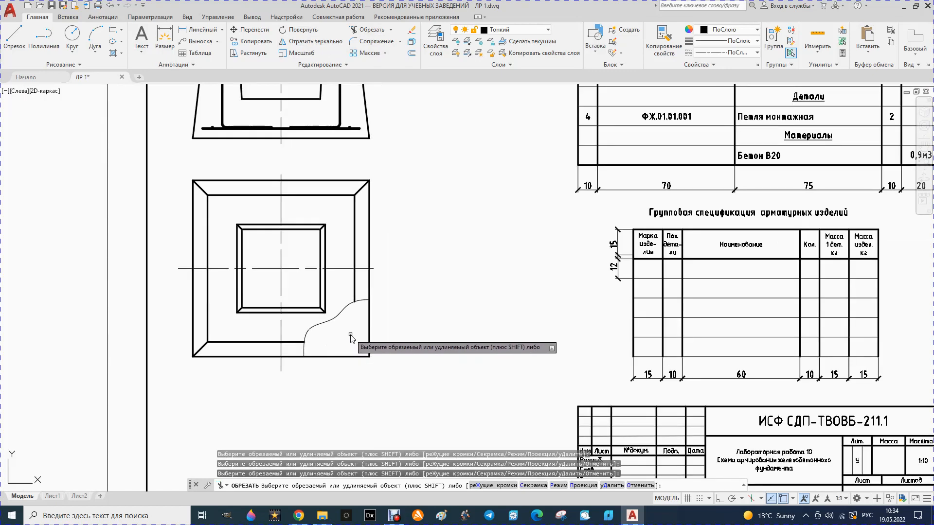
{"action": "scroll", "coordinate": [351, 197], "scroll_direction": "up", "scroll_amount": 2}
{"action": "scroll", "coordinate": [351, 197], "scroll_direction": "down", "scroll_amount": 2}
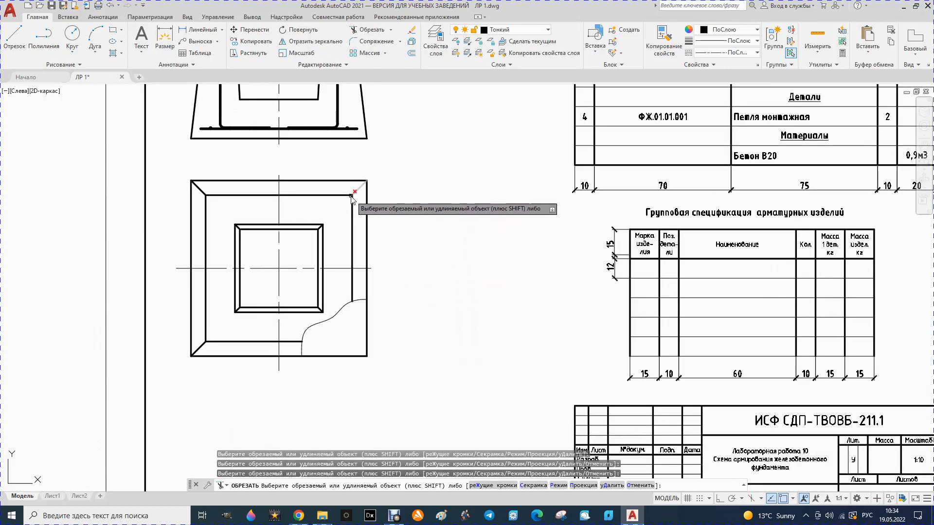
- Draw a vertical projection line from the right end of the front view's bottom mesh to below the plan view
{"action": "left_click", "coordinate": [13, 41]}
{"action": "left_click", "coordinate": [357, 130]}
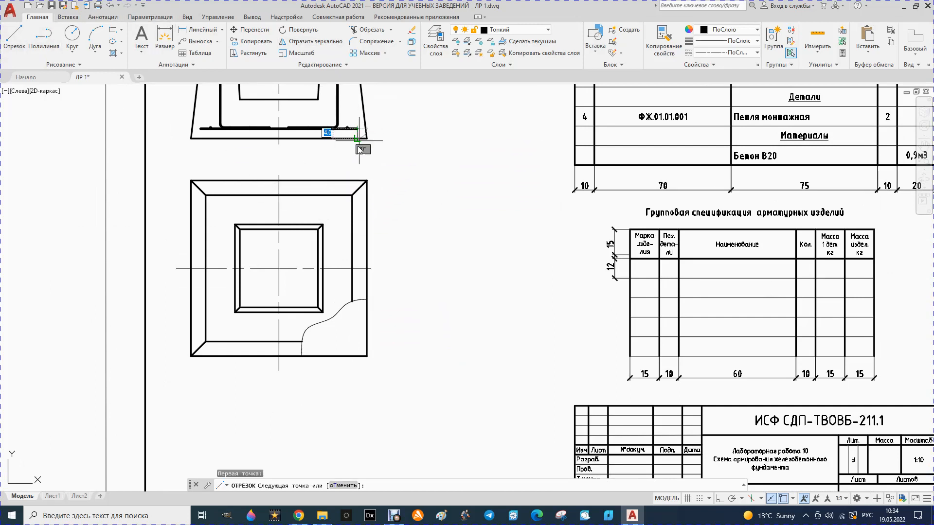
{"action": "left_click", "coordinate": [357, 383]}
{"action": "key", "text": "Escape"}
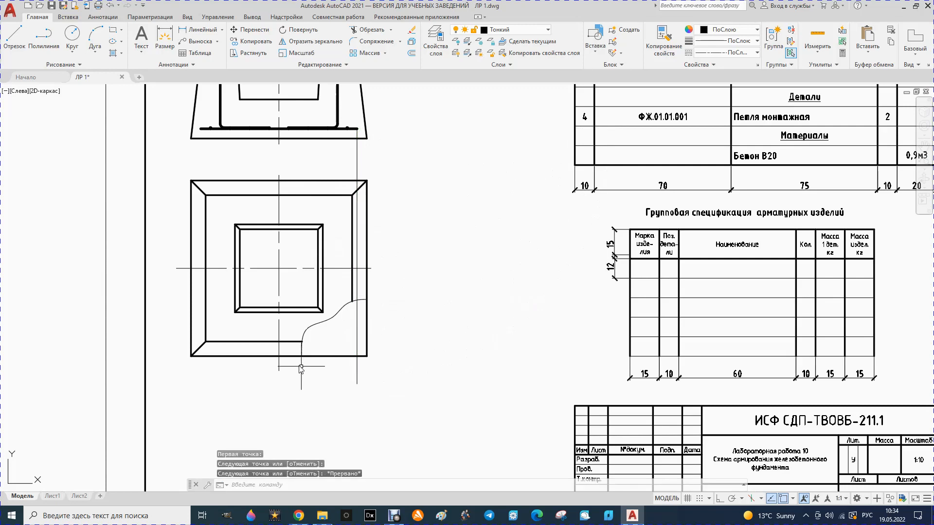
- Measure the horizontal distance between the projection line and the plan view's right edge with a temporary linear dimension
{"action": "left_click", "coordinate": [13, 41]}
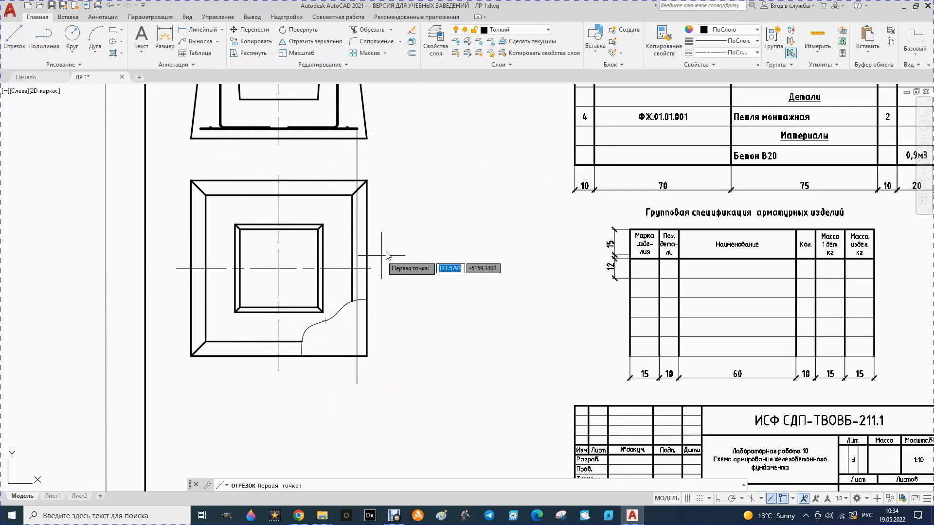
{"action": "left_click", "coordinate": [197, 30]}
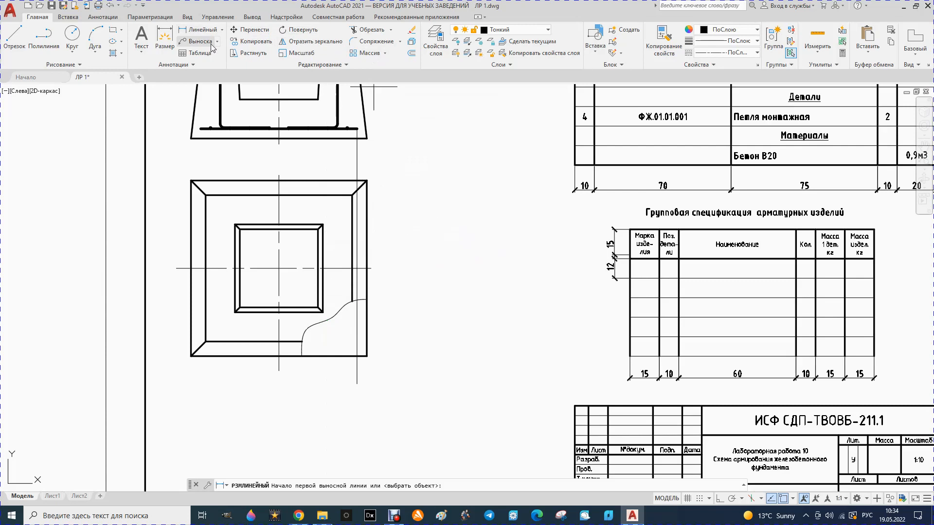
{"action": "left_click", "coordinate": [355, 268]}
{"action": "left_click", "coordinate": [360, 267]}
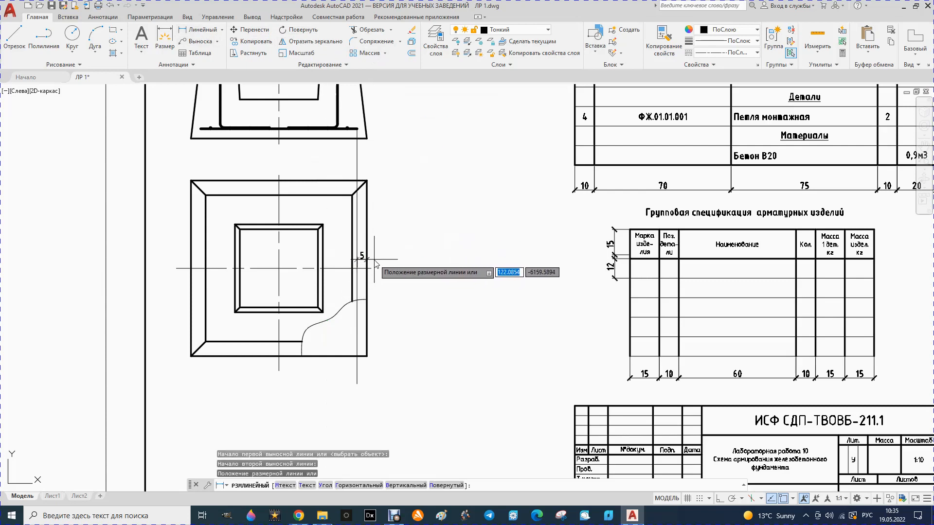
{"action": "key", "text": "Escape"}
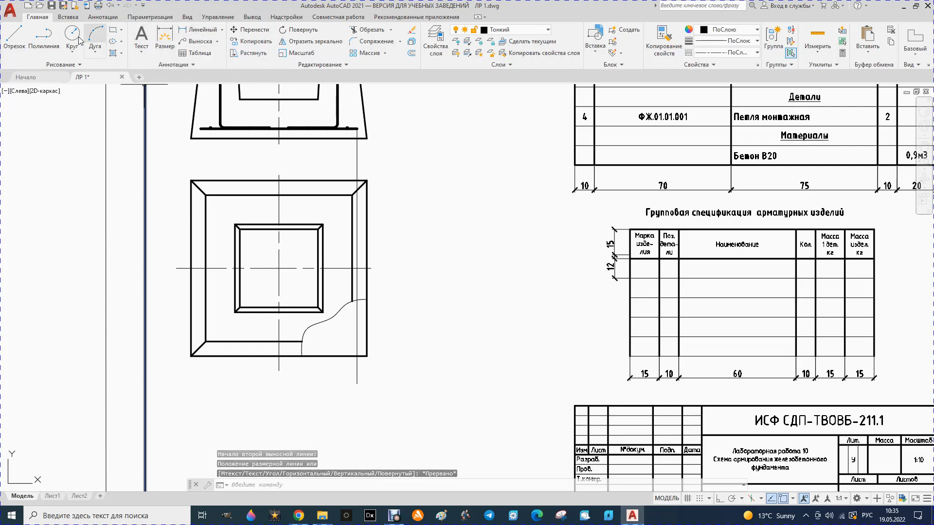
- Offset the plan view's bottom edge inward by 5
{"action": "left_click", "coordinate": [412, 52]}
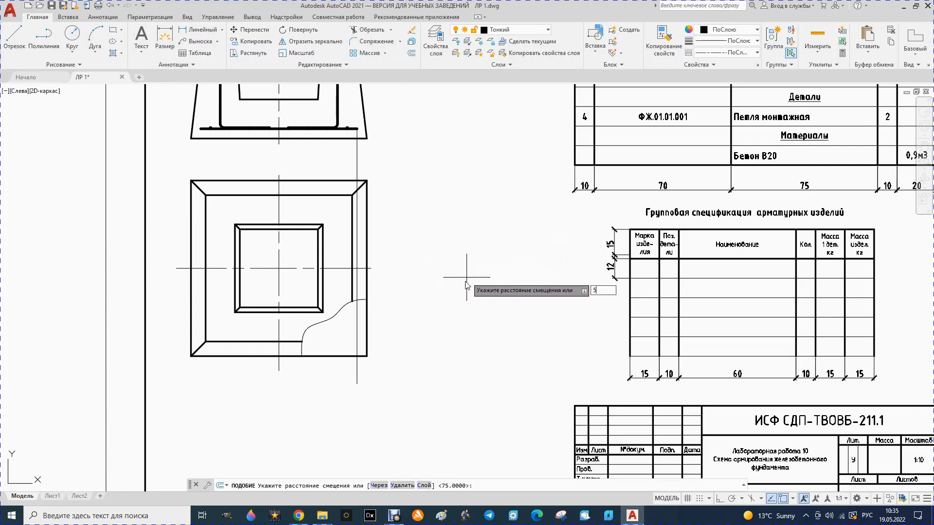
{"action": "key", "text": "Return"}
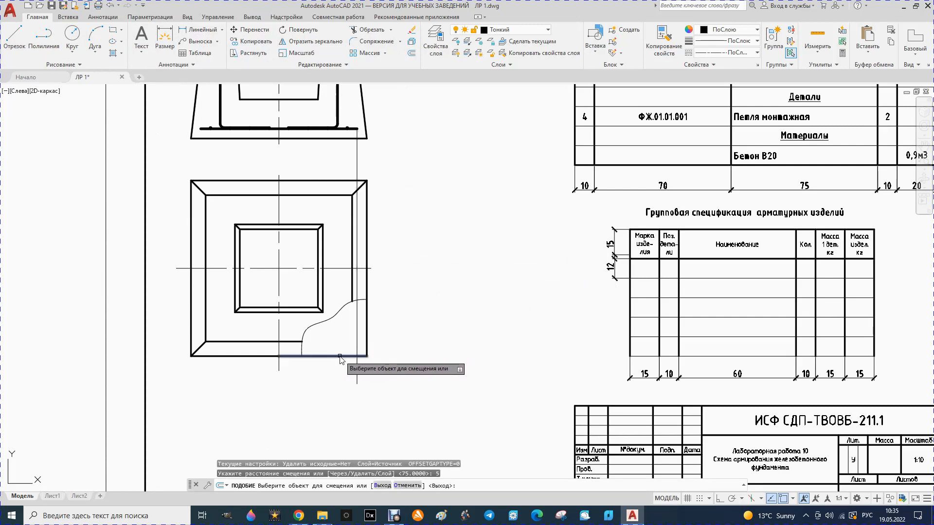
{"action": "left_click", "coordinate": [339, 358]}
{"action": "left_click", "coordinate": [335, 337]}
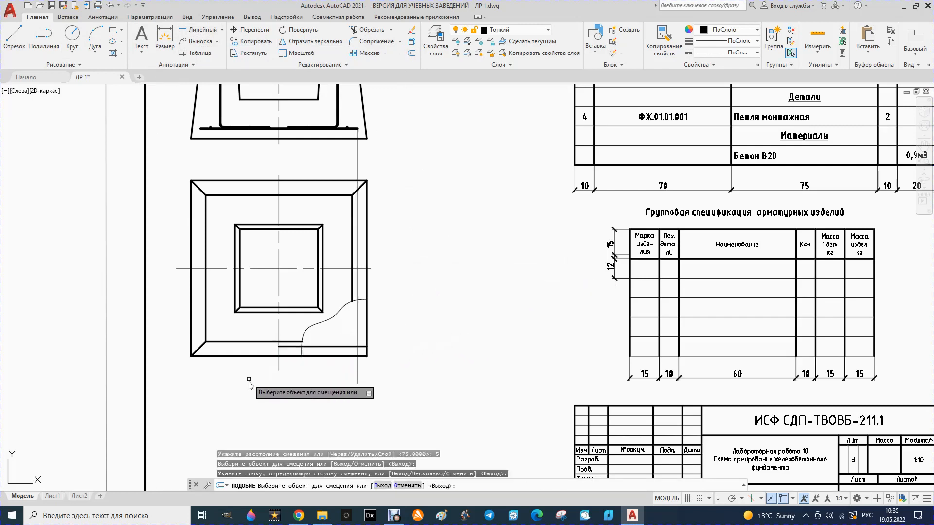
{"action": "key", "text": "Escape"}
- Trim the vertical projection line and the offset bottom line so they meet in a corner inside the plan view's break-out
{"action": "left_click", "coordinate": [368, 30]}
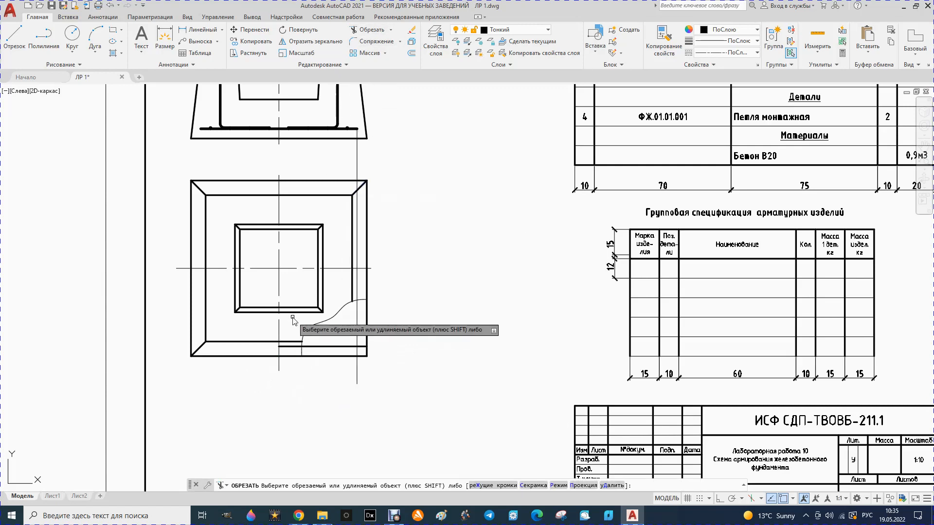
{"action": "left_click", "coordinate": [357, 365]}
{"action": "left_click", "coordinate": [358, 351]}
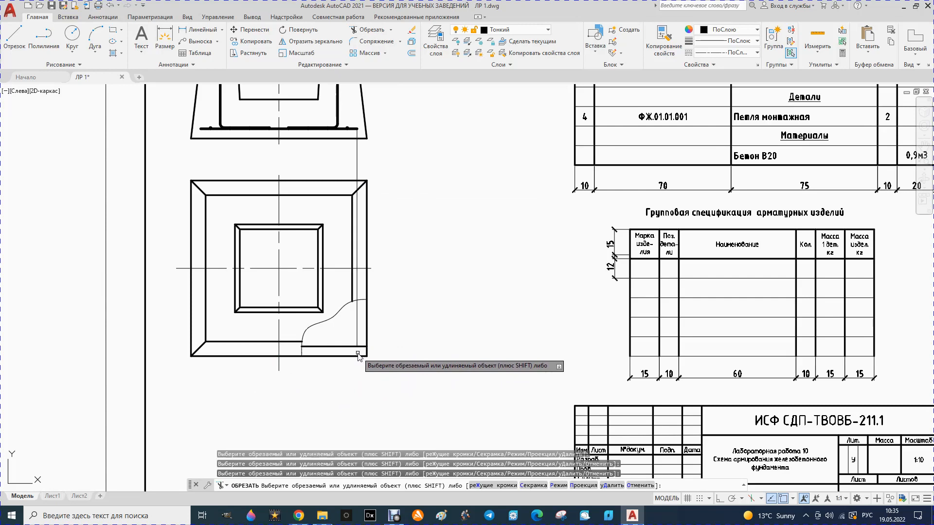
{"action": "left_click", "coordinate": [364, 348]}
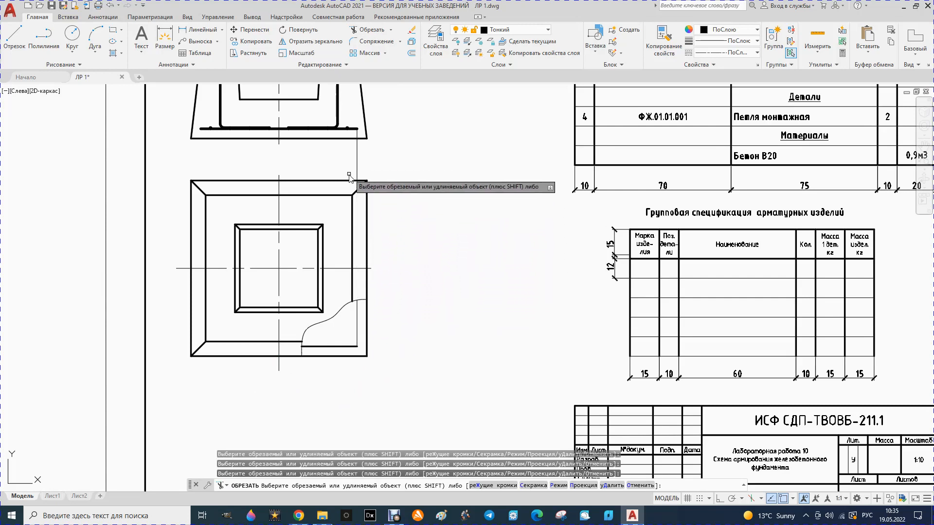
{"action": "left_click", "coordinate": [358, 157]}
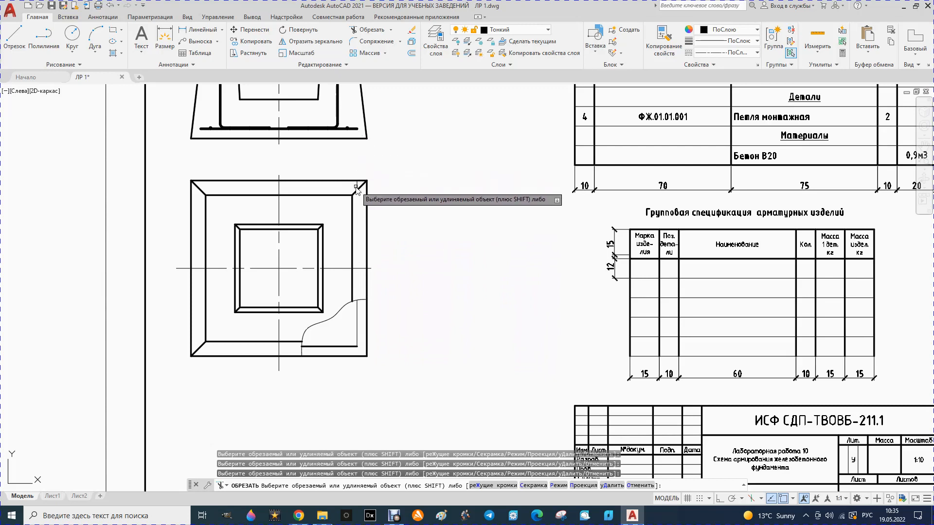
{"action": "key", "text": "Escape"}
- Move the two trimmed lines in the break-out to the reinforcement layer Арматура
{"action": "left_click", "coordinate": [357, 329]}
{"action": "left_click", "coordinate": [336, 347]}
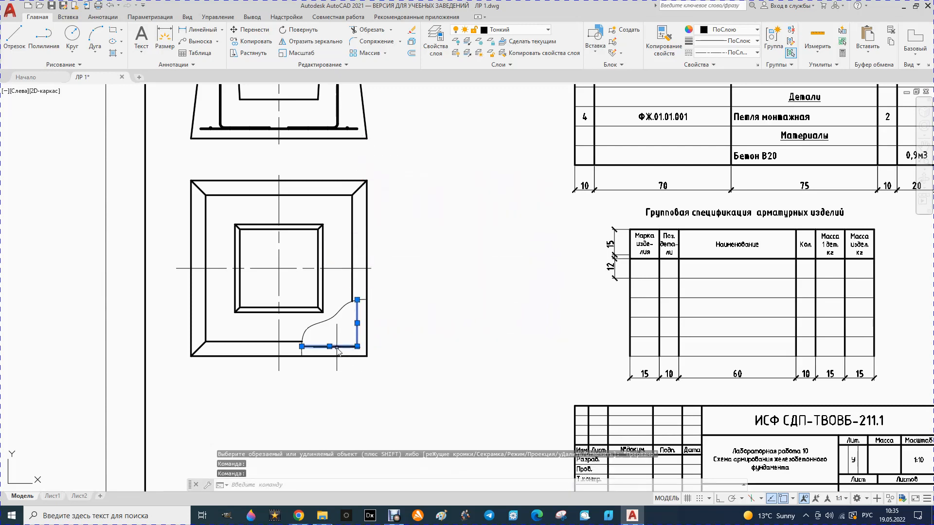
{"action": "left_click", "coordinate": [548, 31]}
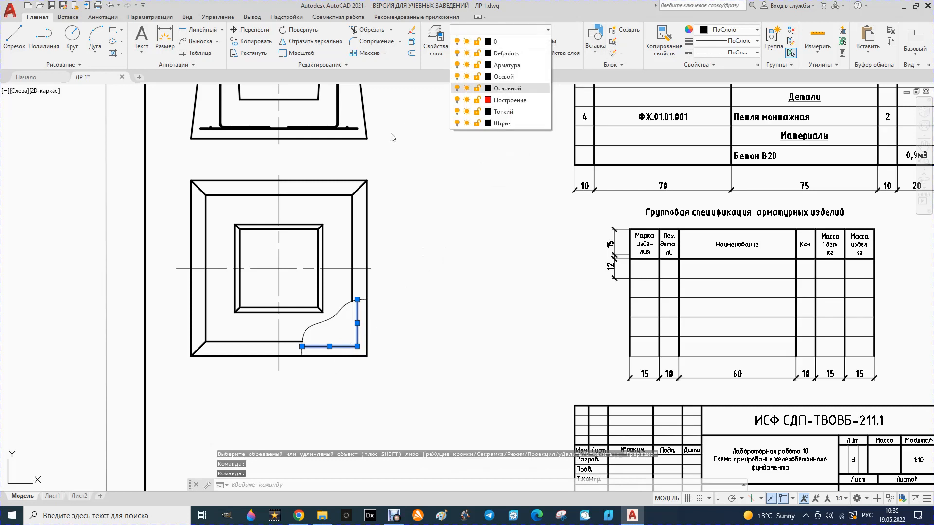
{"action": "left_click", "coordinate": [503, 88]}
{"action": "key", "text": "Escape"}
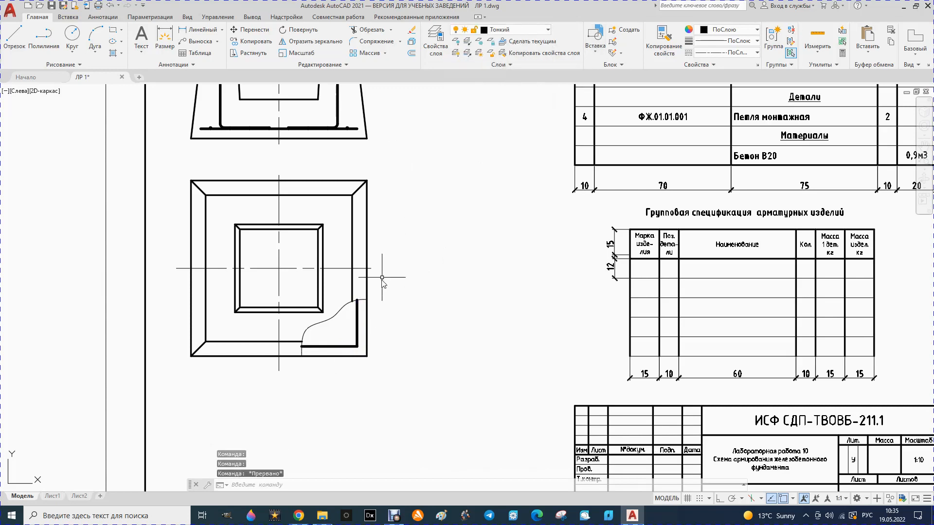
- Draw a vertical projection line from the outermost right bar dot of the front view's bottom mesh to the plan view's bottom edge
{"action": "scroll", "coordinate": [382, 359], "scroll_direction": "up", "scroll_amount": 2}
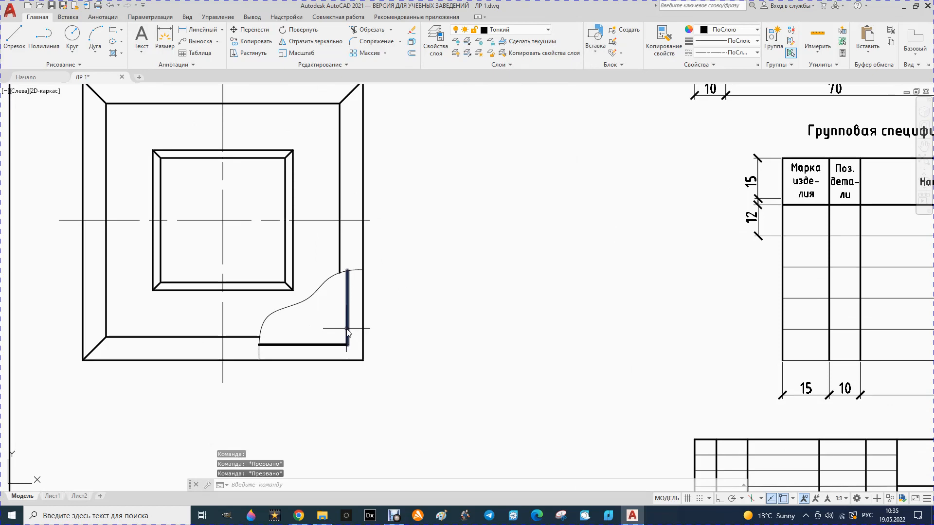
{"action": "scroll", "coordinate": [361, 340], "scroll_direction": "down", "scroll_amount": 4}
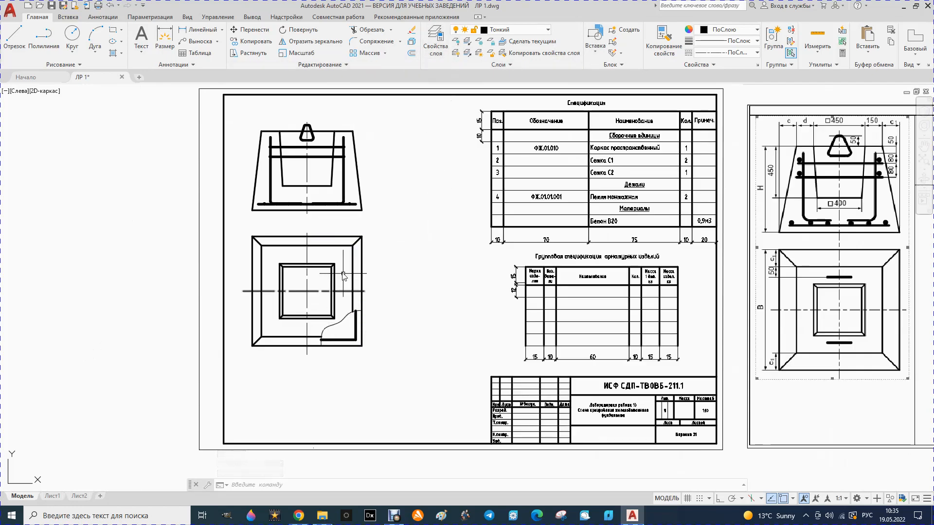
{"action": "scroll", "coordinate": [354, 274], "scroll_direction": "up", "scroll_amount": 2}
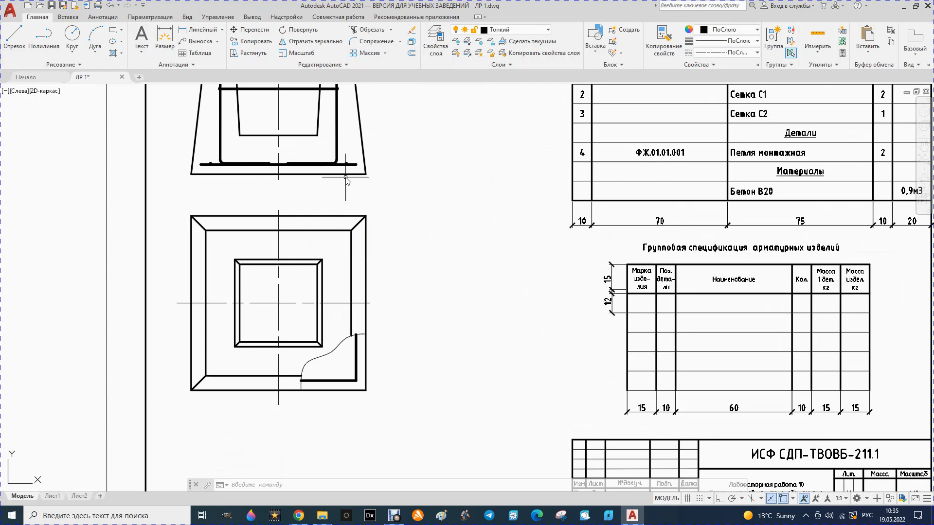
{"action": "left_click", "coordinate": [15, 39]}
{"action": "scroll", "coordinate": [358, 190], "scroll_direction": "up", "scroll_amount": 4}
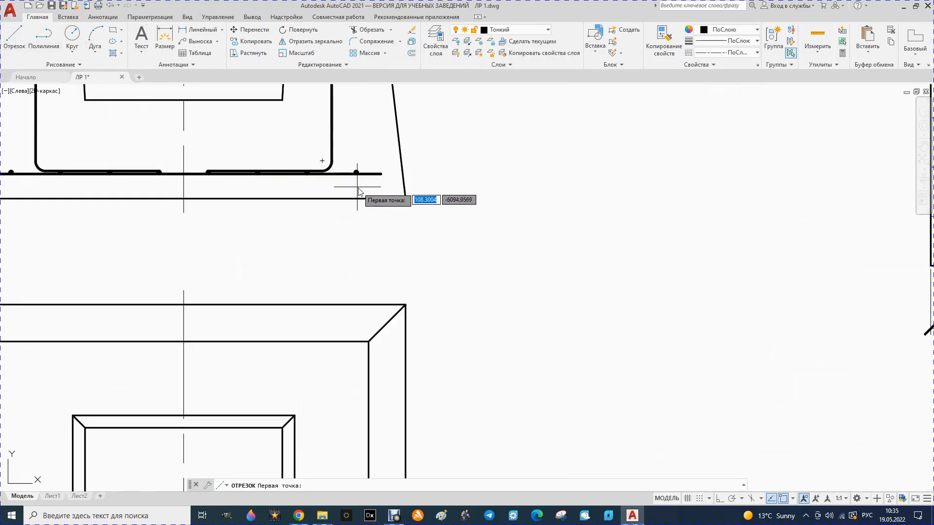
{"action": "left_click", "coordinate": [356, 174]}
{"action": "scroll", "coordinate": [357, 175], "scroll_direction": "down", "scroll_amount": 6}
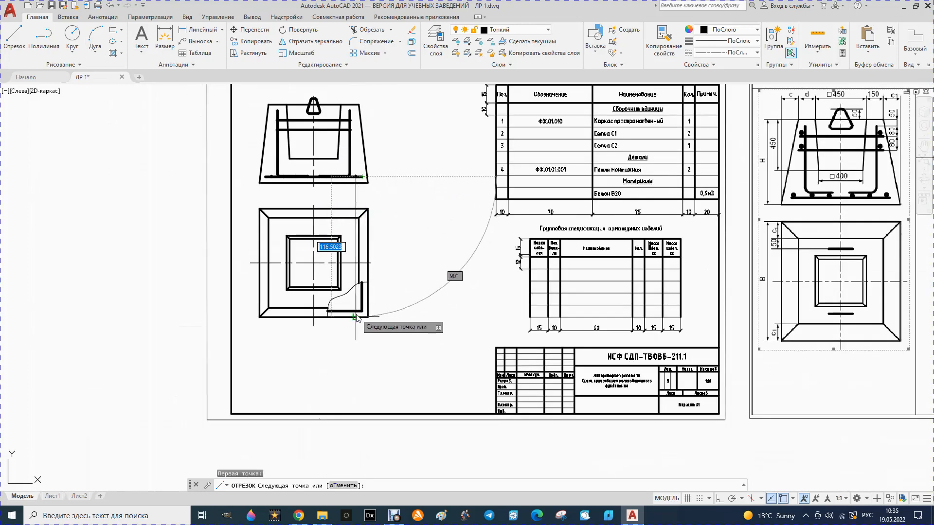
{"action": "key", "text": "Escape"}
{"action": "scroll", "coordinate": [344, 300], "scroll_direction": "up", "scroll_amount": 5}
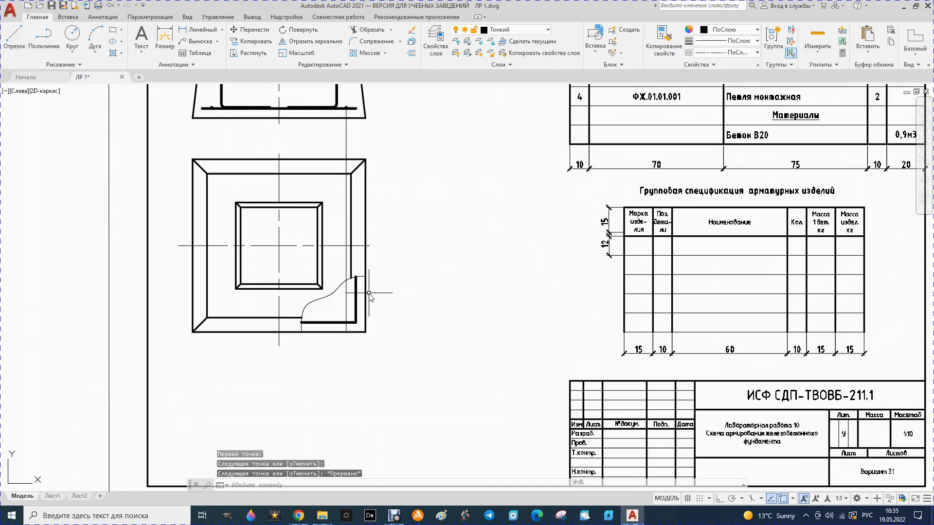
- Measure the horizontal distance between the new projection line and the break-out's right bar with a temporary linear dimension
{"action": "left_click", "coordinate": [165, 35]}
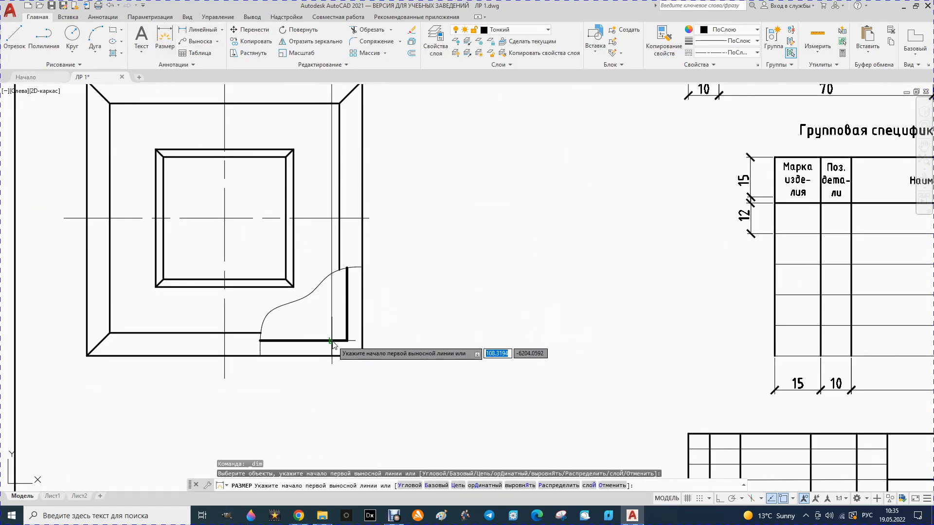
{"action": "left_click", "coordinate": [346, 340]}
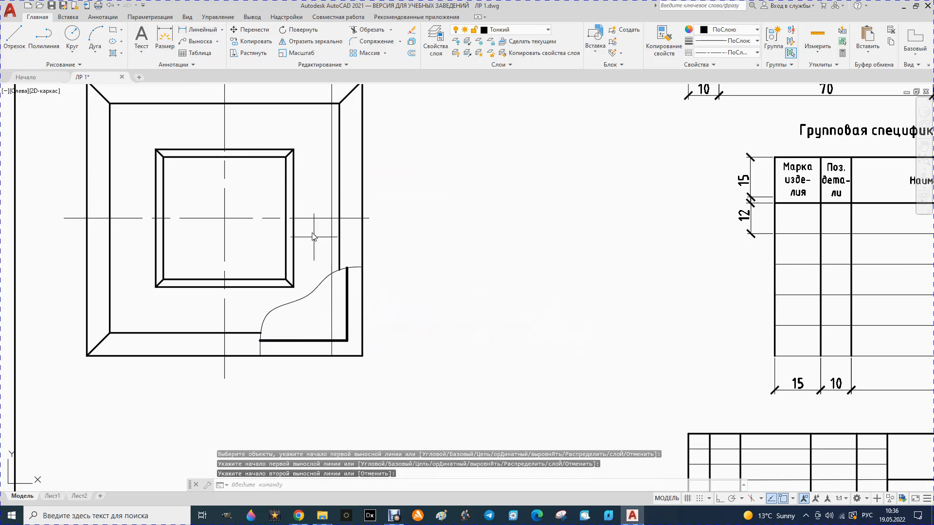
{"action": "left_click", "coordinate": [197, 29]}
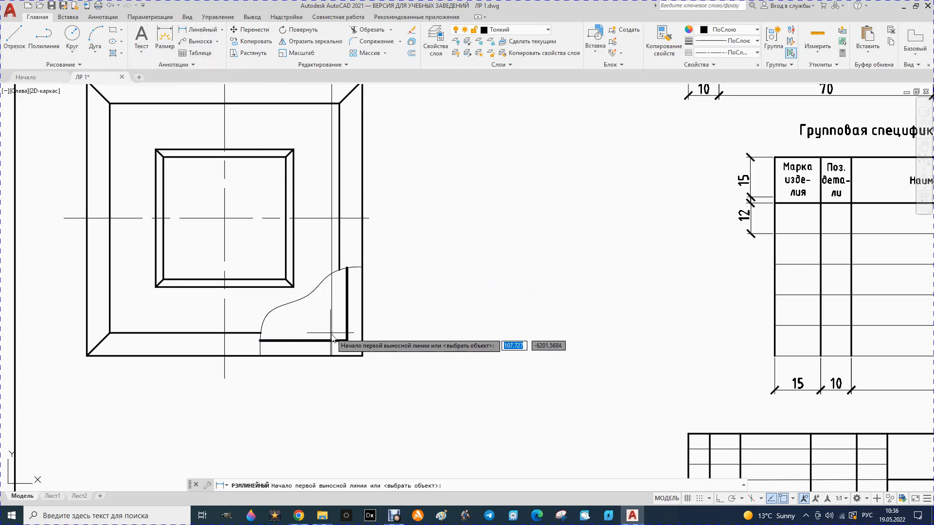
{"action": "left_click", "coordinate": [331, 341]}
{"action": "left_click", "coordinate": [347, 340]}
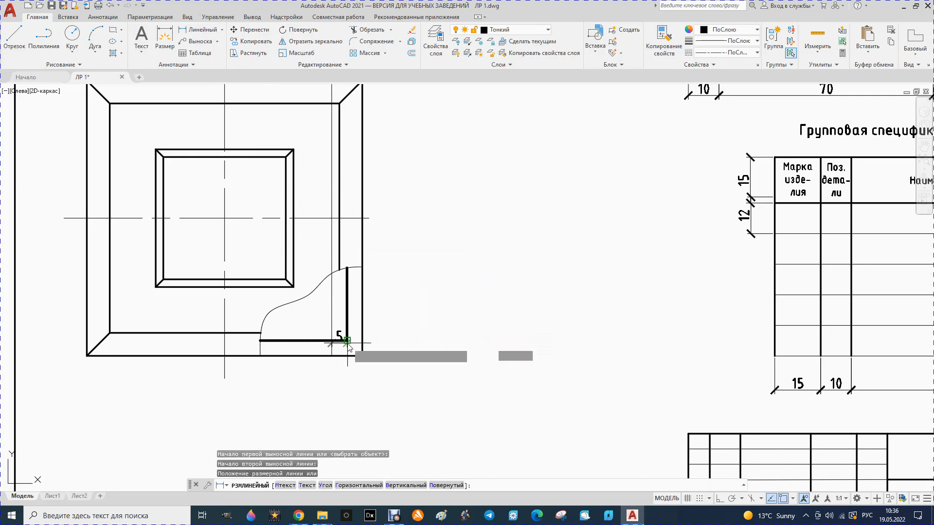
{"action": "key", "text": "Escape"}
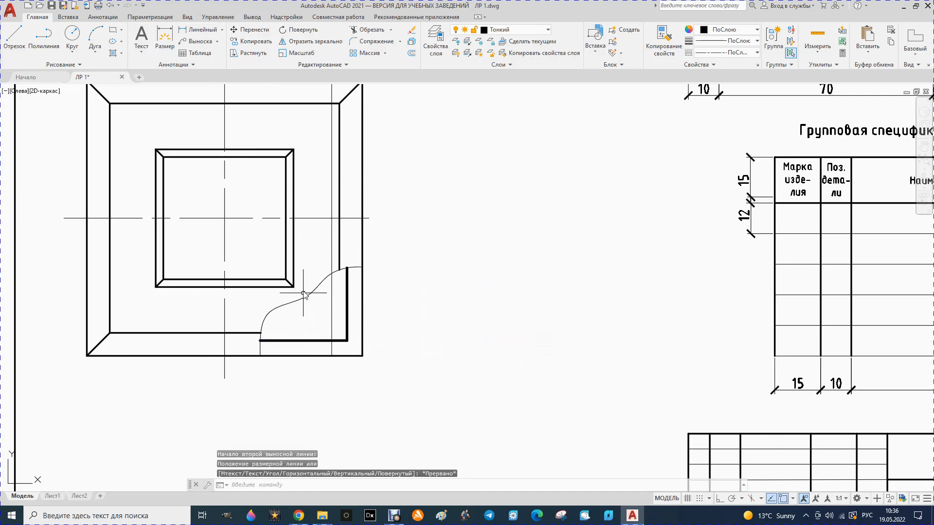
- Offset the horizontal reinforcement bar in the break-out upward by 5
{"action": "left_click", "coordinate": [412, 53]}
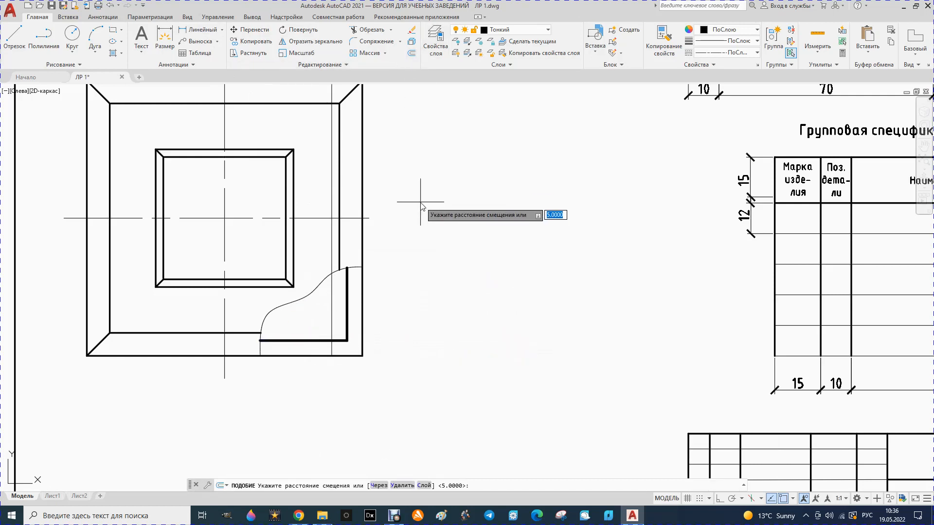
{"action": "key", "text": "Return"}
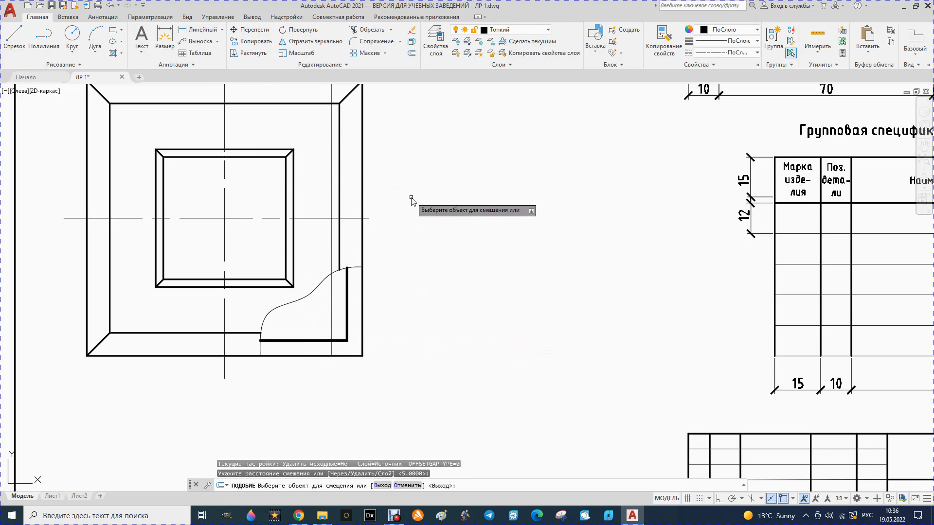
{"action": "left_click", "coordinate": [302, 341]}
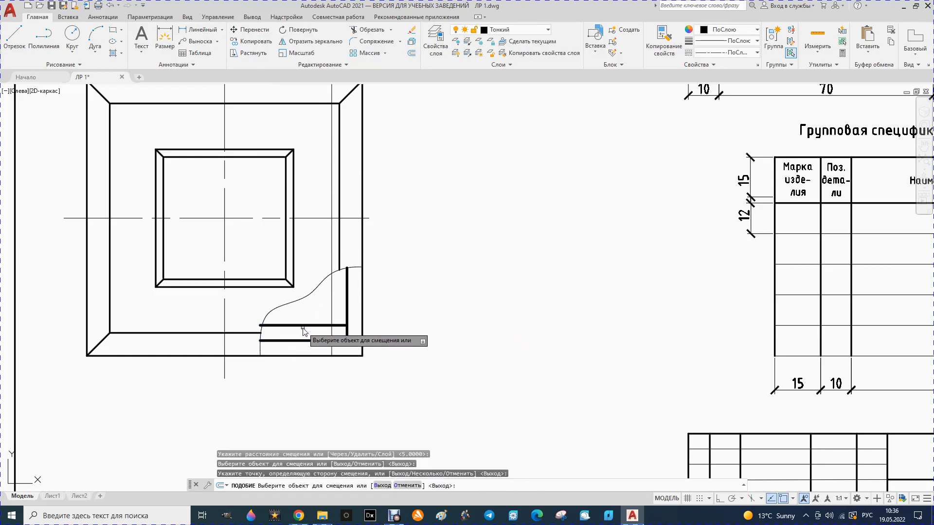
{"action": "key", "text": "Escape"}
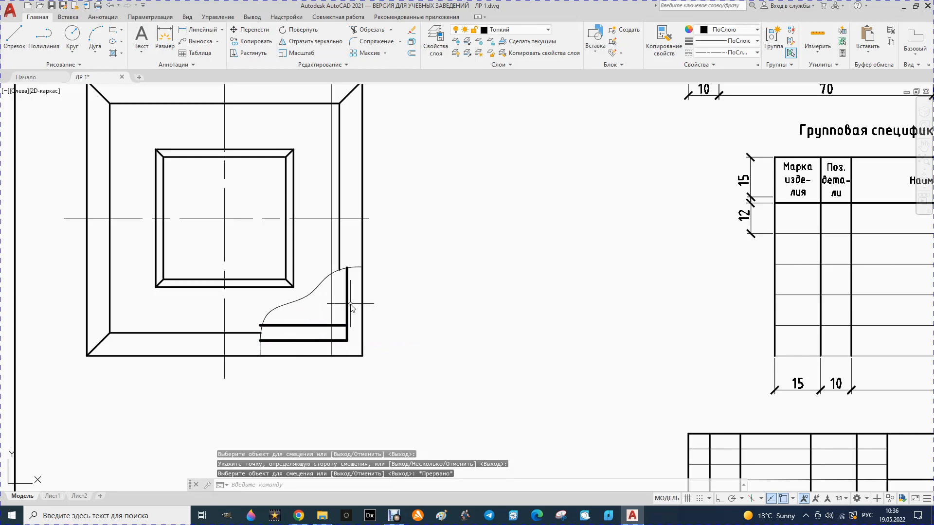
{"action": "key", "text": "Escape"}
- Offset the vertical reinforcement bar in the break-out to the left by 5
{"action": "left_click", "coordinate": [411, 55]}
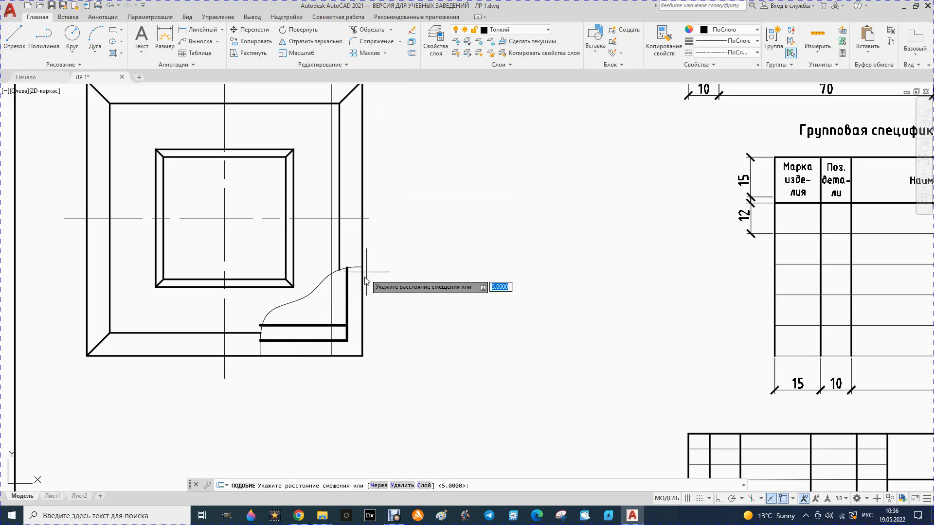
{"action": "key", "text": "Return"}
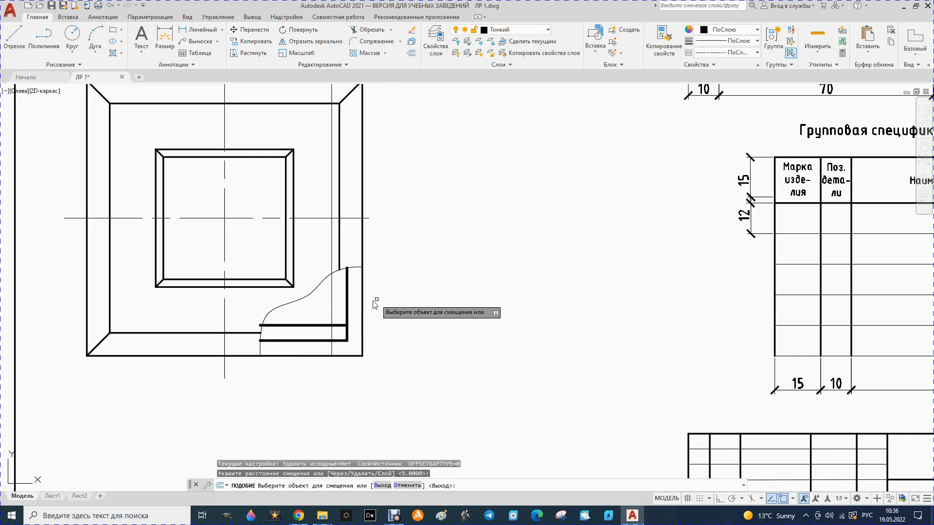
{"action": "left_click", "coordinate": [347, 302]}
{"action": "left_click", "coordinate": [328, 311]}
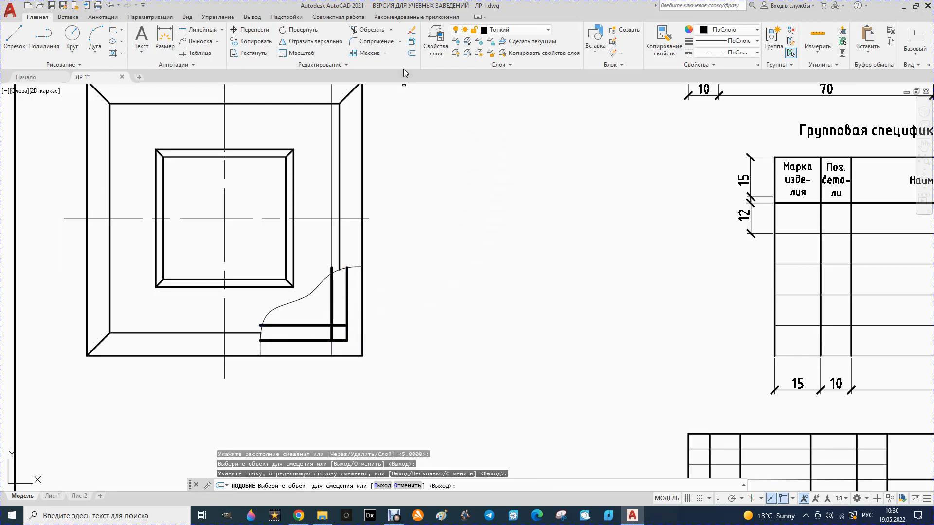
- Offset the second horizontal bar upward and the vertical projection line to the left, both by 10
{"action": "left_click", "coordinate": [412, 53]}
{"action": "type", "text": "10"}
{"action": "key", "text": "Return"}
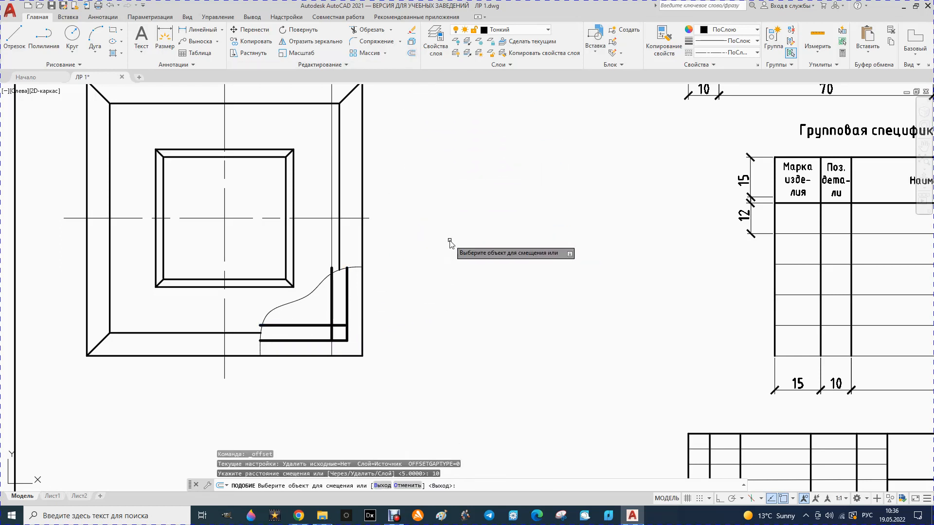
{"action": "left_click", "coordinate": [304, 325]}
{"action": "left_click", "coordinate": [299, 312]}
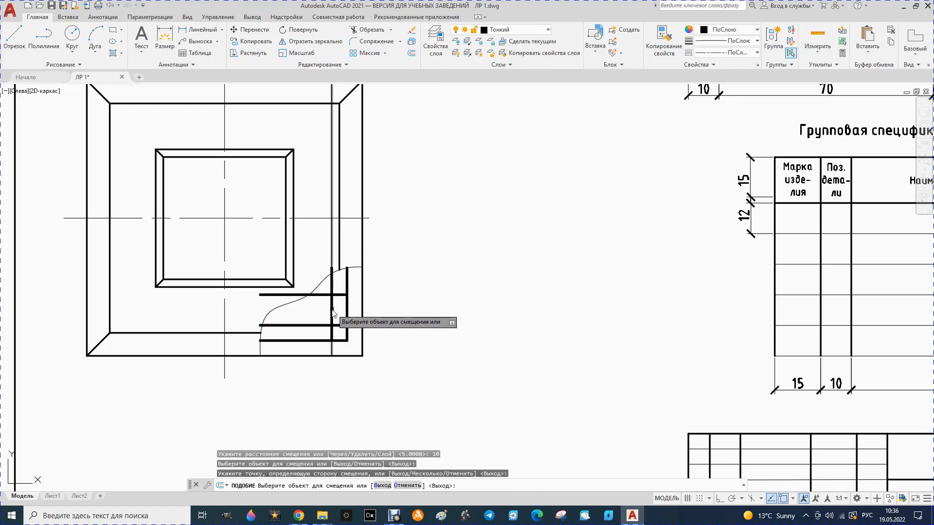
{"action": "left_click", "coordinate": [334, 313]}
{"action": "left_click", "coordinate": [310, 315]}
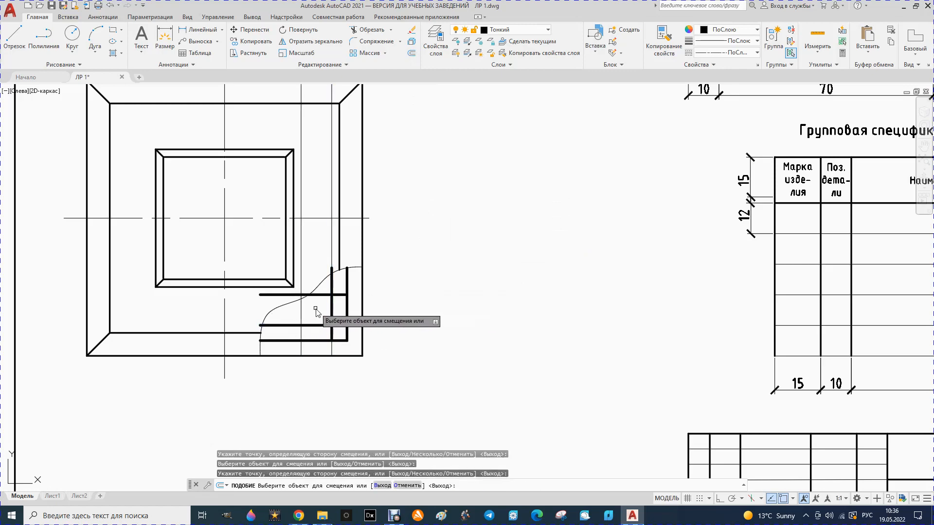
{"action": "key", "text": "Escape"}
- Trim the two vertical projection lines in the gap between the front view and the plan view
{"action": "scroll", "coordinate": [302, 308], "scroll_direction": "down", "scroll_amount": 4}
{"action": "scroll", "coordinate": [310, 191], "scroll_direction": "up", "scroll_amount": 2}
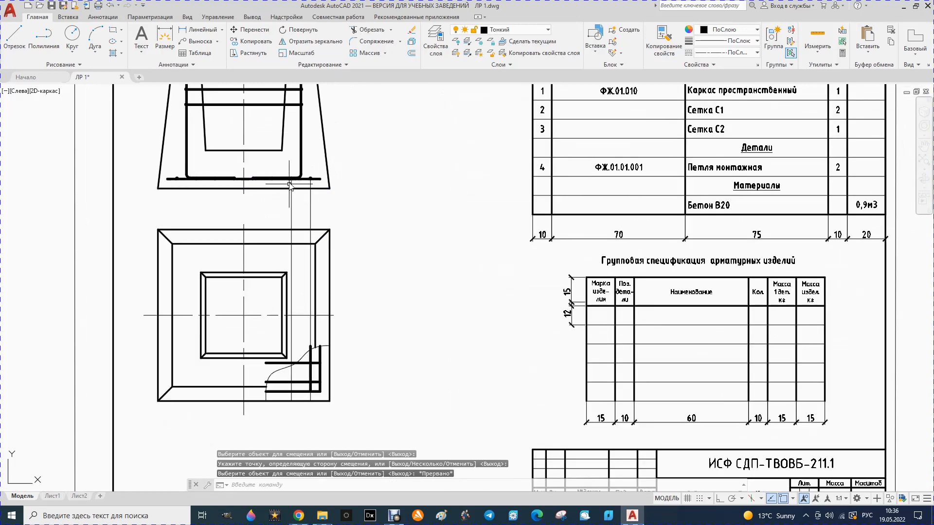
{"action": "left_click", "coordinate": [371, 30]}
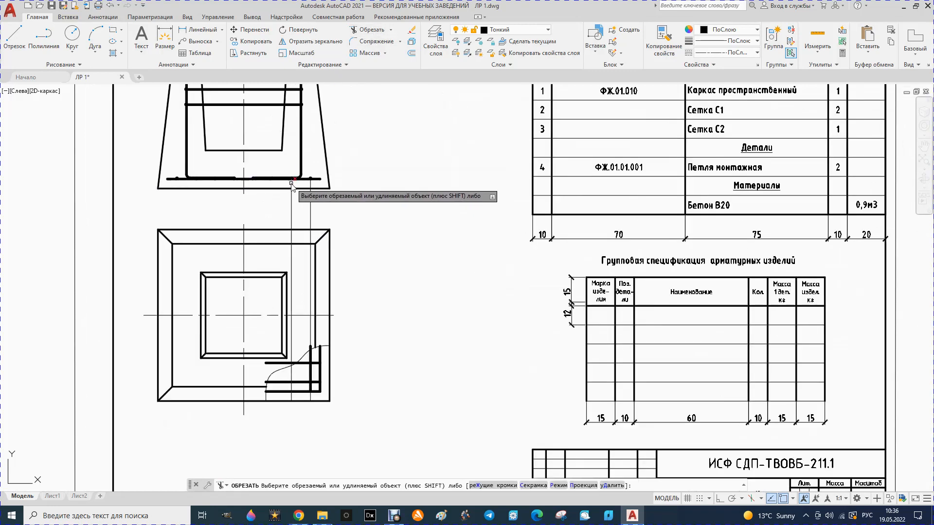
{"action": "left_click", "coordinate": [310, 185]}
{"action": "left_click", "coordinate": [291, 208]}
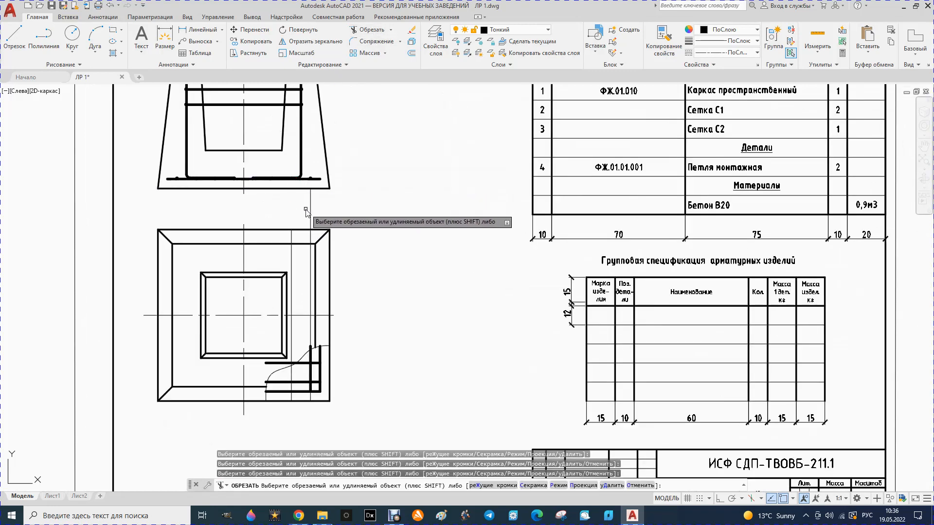
{"action": "left_click", "coordinate": [312, 213]}
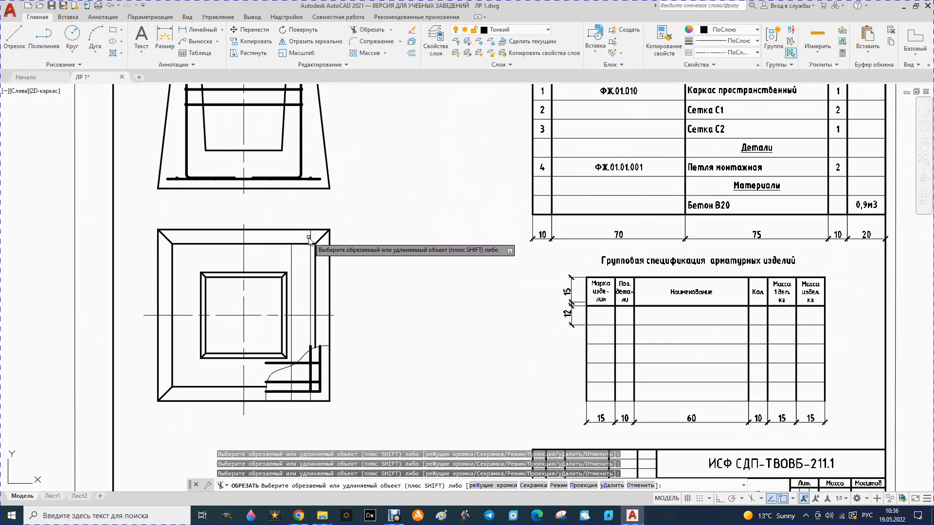
- Trim the two projection lines inside the plan view above the break-out, on both sides of the horizontal centre line
{"action": "scroll", "coordinate": [306, 326], "scroll_direction": "down", "scroll_amount": 2}
{"action": "scroll", "coordinate": [302, 311], "scroll_direction": "up", "scroll_amount": 6}
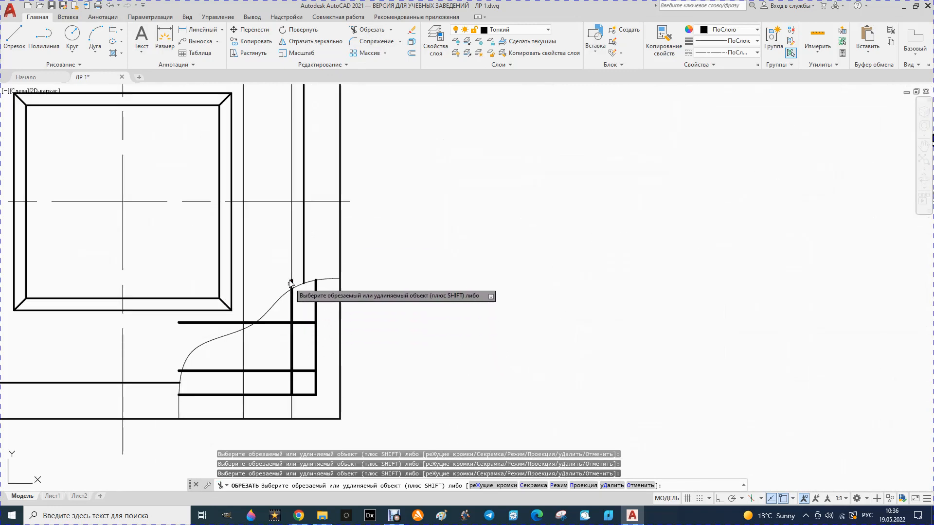
{"action": "left_click", "coordinate": [243, 223]}
{"action": "left_click", "coordinate": [244, 181]}
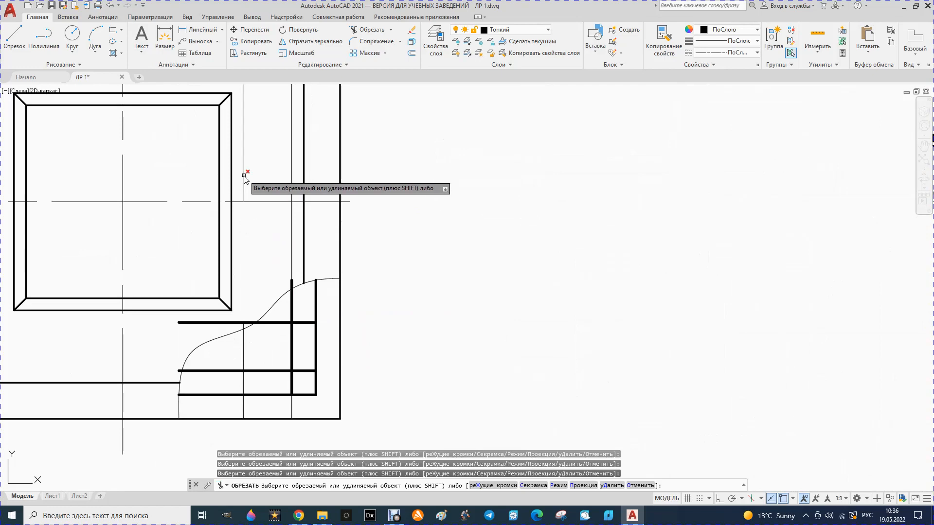
{"action": "left_click", "coordinate": [292, 243]}
{"action": "left_click", "coordinate": [293, 191]}
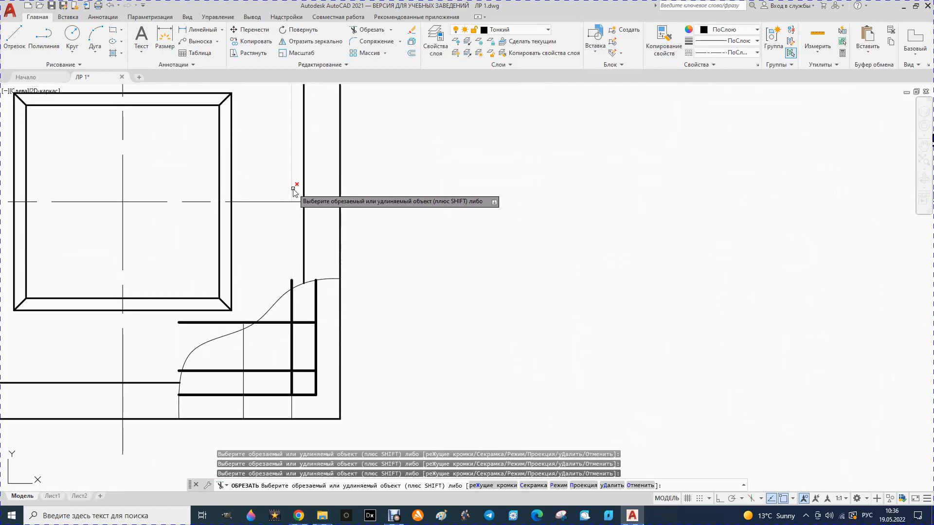
- Trim the ends of the reinforcement bars that stick out past the wavy break line in the plan view's break-out
{"action": "scroll", "coordinate": [304, 219], "scroll_direction": "down", "scroll_amount": 2}
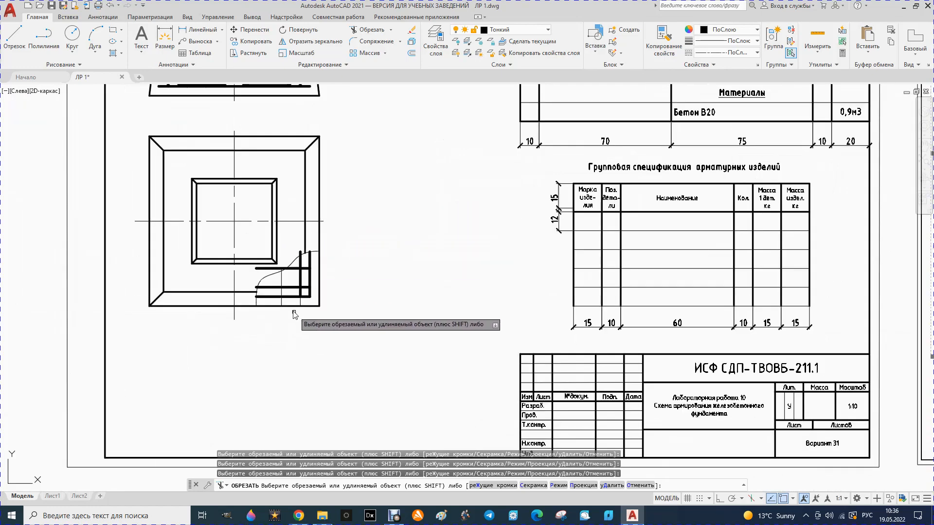
{"action": "scroll", "coordinate": [287, 283], "scroll_direction": "up", "scroll_amount": 2}
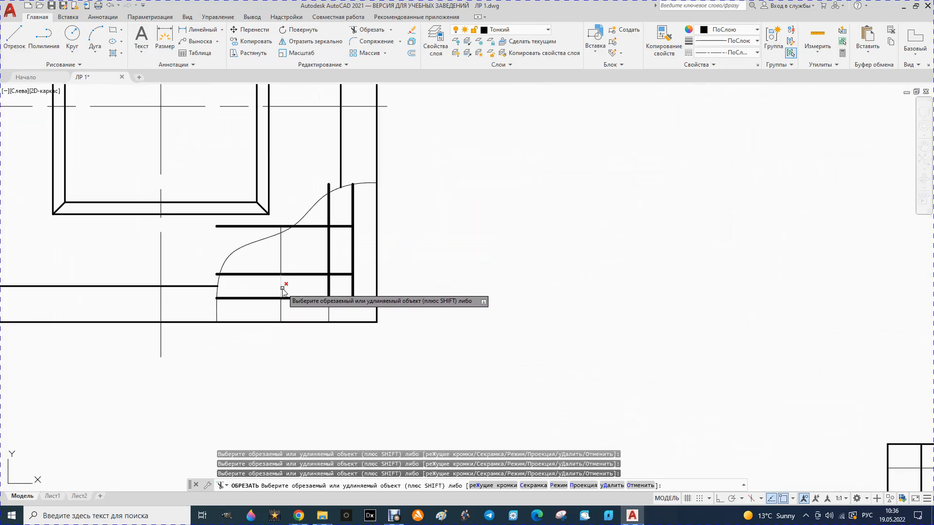
{"action": "left_click", "coordinate": [328, 187]}
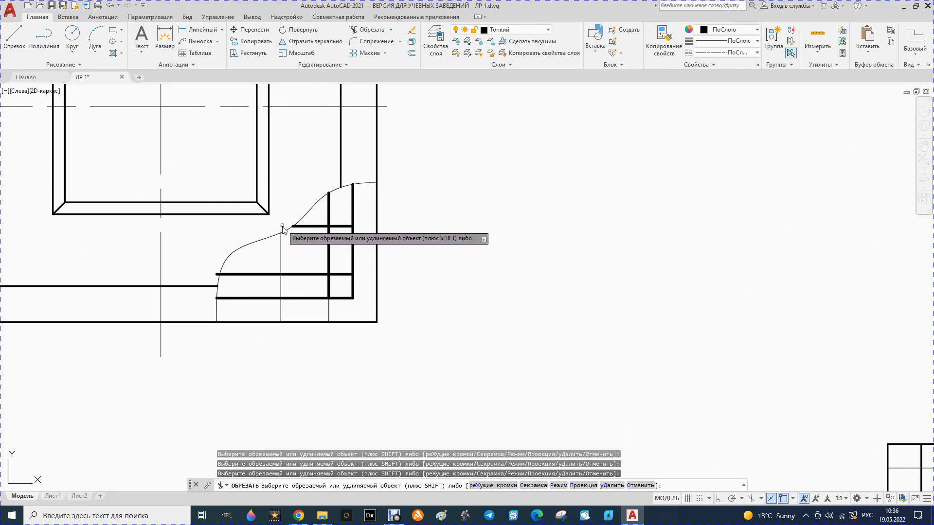
{"action": "scroll", "coordinate": [210, 312], "scroll_direction": "up", "scroll_amount": 6}
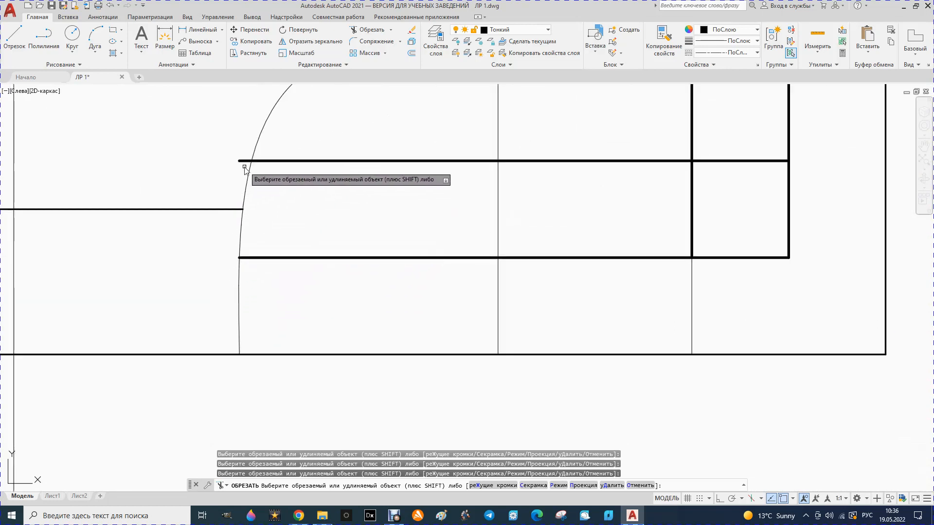
{"action": "left_click", "coordinate": [245, 161]}
{"action": "scroll", "coordinate": [238, 233], "scroll_direction": "down", "scroll_amount": 6}
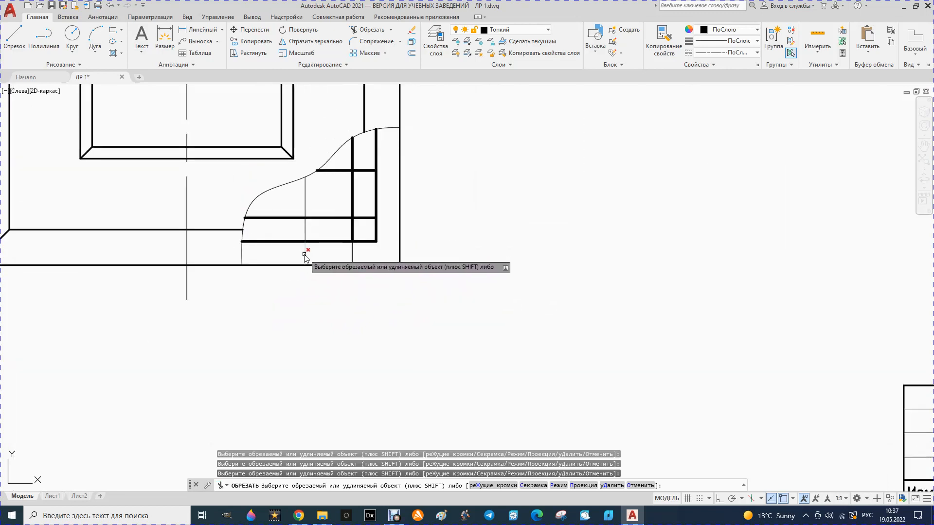
- Trim the two thin vertical projection lines below the lowest horizontal bar of the break-out
{"action": "left_click", "coordinate": [350, 259]}
{"action": "left_click", "coordinate": [350, 259]}
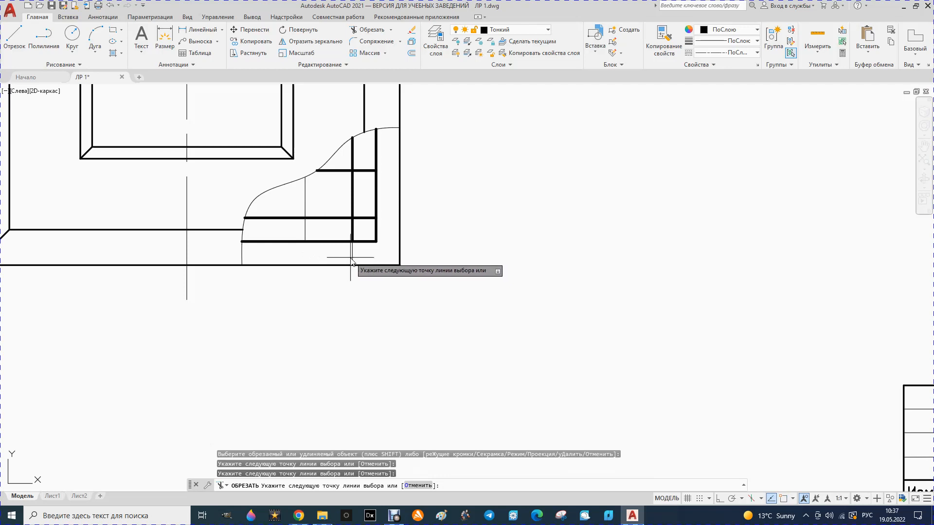
{"action": "left_click", "coordinate": [354, 258]}
{"action": "scroll", "coordinate": [300, 287], "scroll_direction": "down", "scroll_amount": 1}
{"action": "scroll", "coordinate": [299, 287], "scroll_direction": "down", "scroll_amount": 2}
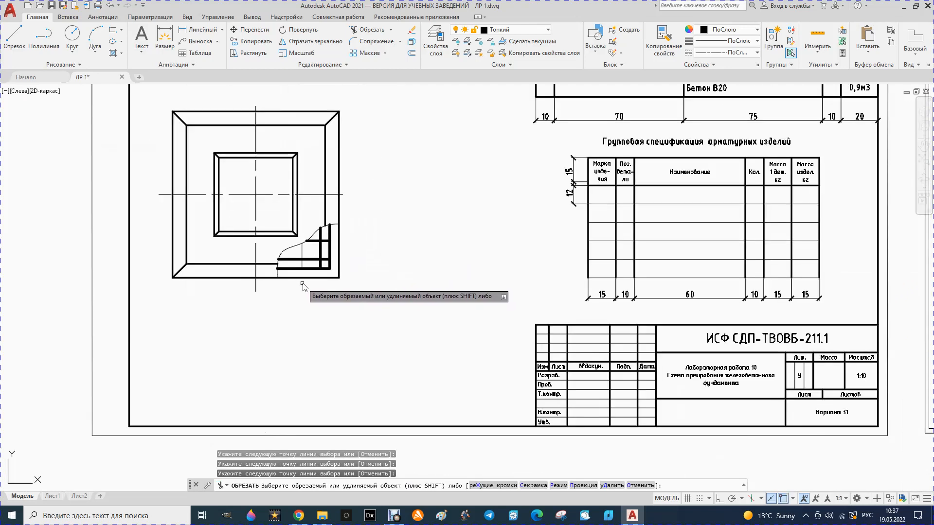
{"action": "key", "text": "Escape"}
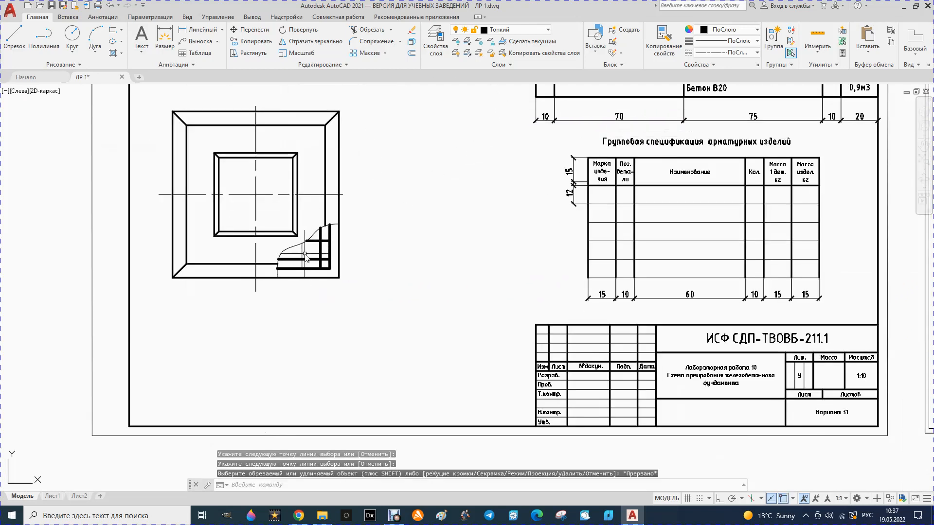
- Move the remaining thin vertical line inside the break-out to the Арматура layer
{"action": "left_click", "coordinate": [303, 257]}
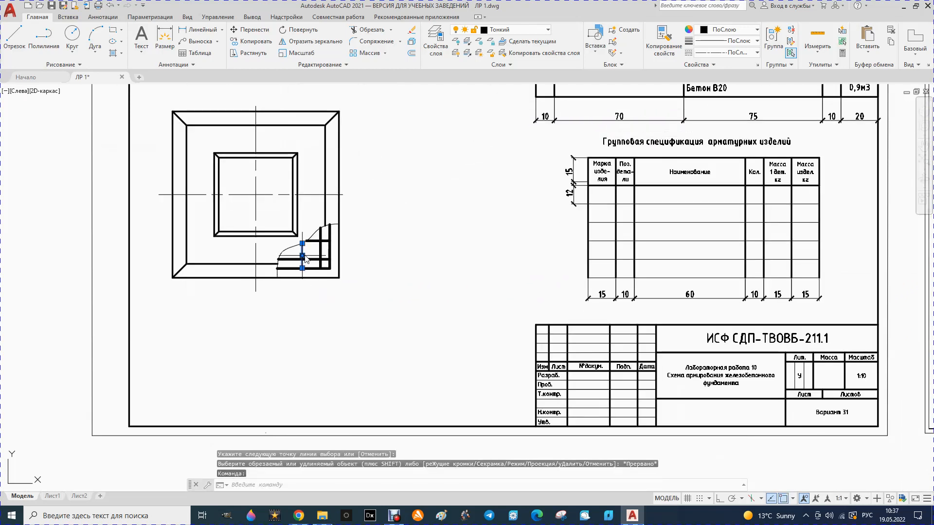
{"action": "left_click", "coordinate": [548, 30]}
{"action": "key", "text": "Escape"}
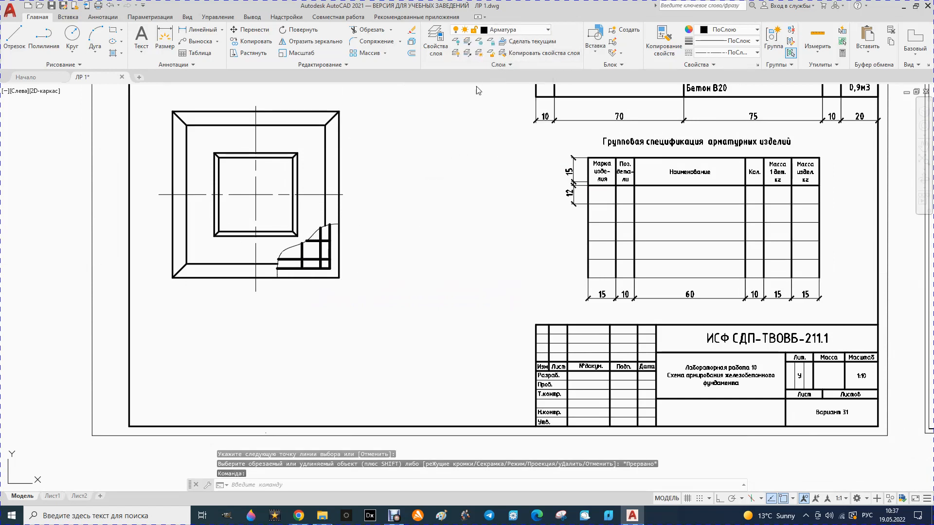
- Offset the leftmost vertical reinforcement bar in the break-out to the left by 10
{"action": "scroll", "coordinate": [291, 276], "scroll_direction": "up", "scroll_amount": 5}
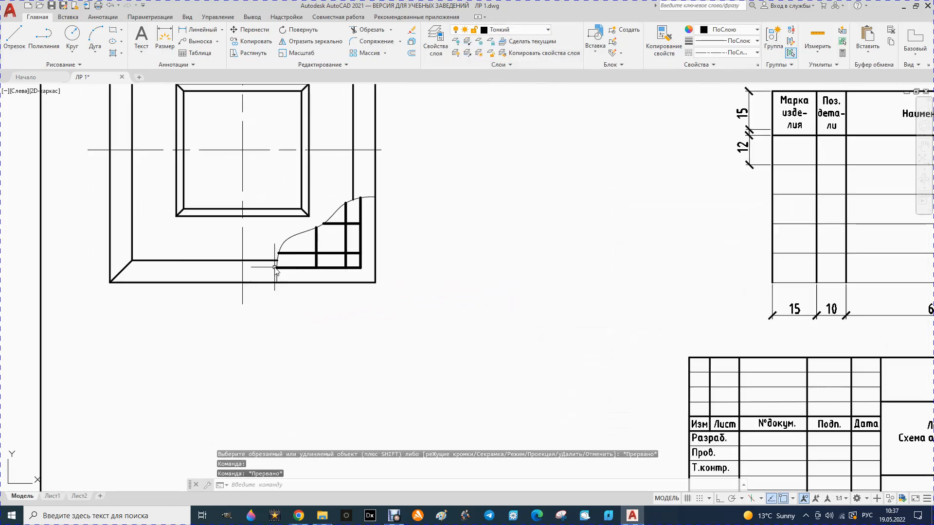
{"action": "left_click", "coordinate": [411, 41]}
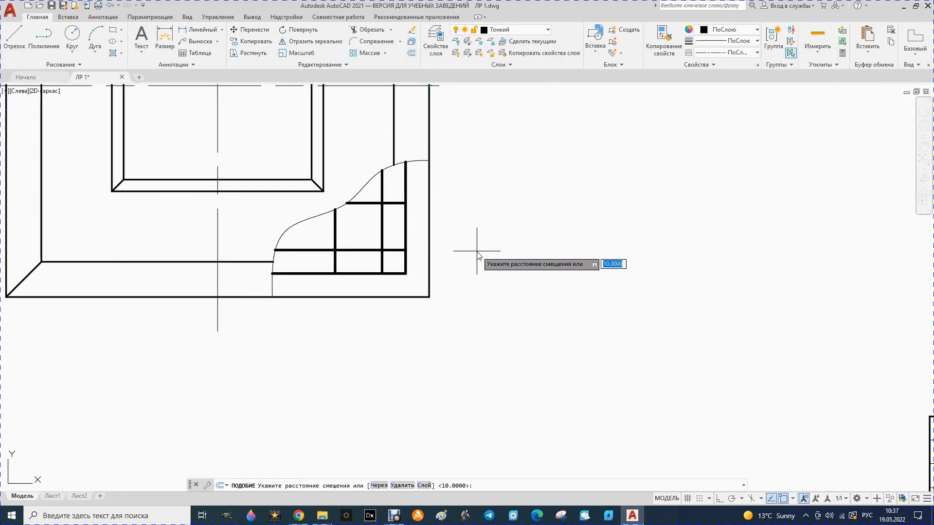
{"action": "key", "text": "Return"}
{"action": "left_click", "coordinate": [334, 233]}
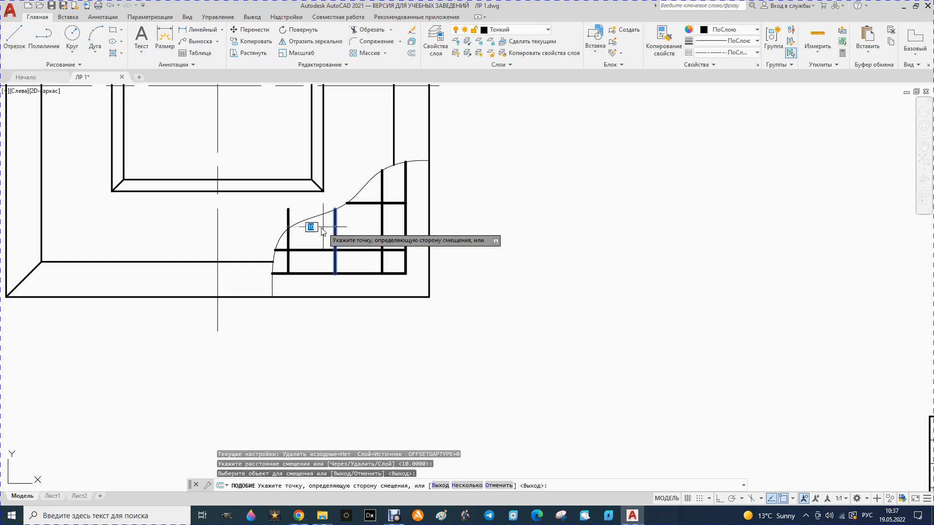
{"action": "left_click", "coordinate": [303, 233]}
{"action": "key", "text": "Return"}
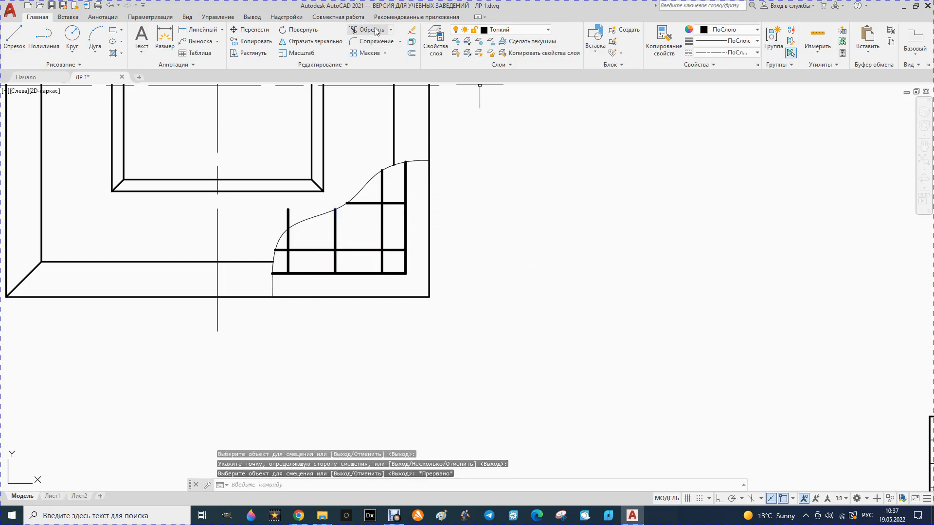
- Trim the upper end of the new leftmost vertical bar at the wavy break line
{"action": "left_click", "coordinate": [369, 29]}
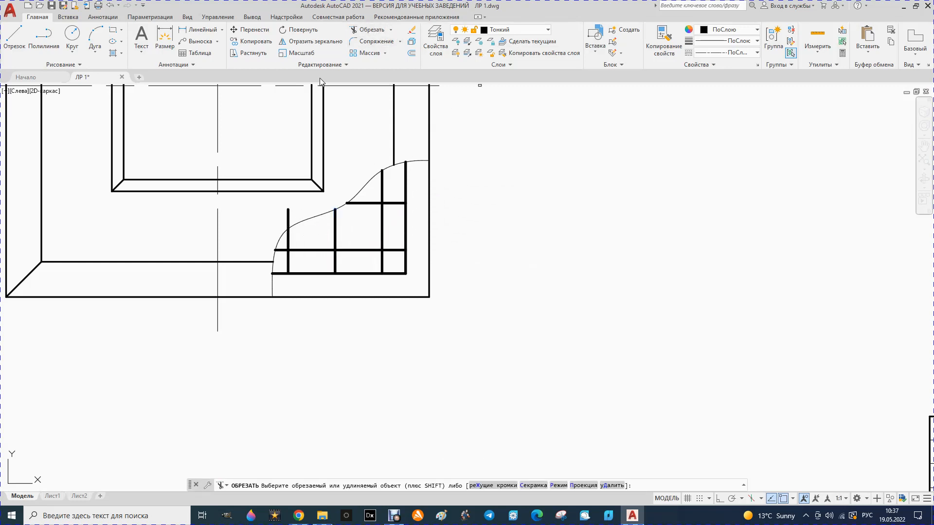
{"action": "left_click", "coordinate": [288, 217]}
{"action": "scroll", "coordinate": [288, 261], "scroll_direction": "down", "scroll_amount": 3}
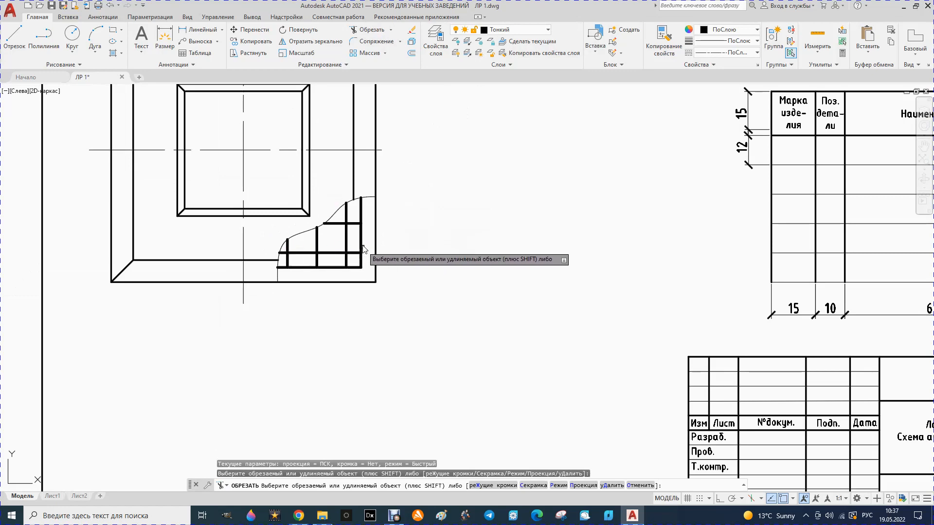
{"action": "scroll", "coordinate": [365, 258], "scroll_direction": "down", "scroll_amount": 2}
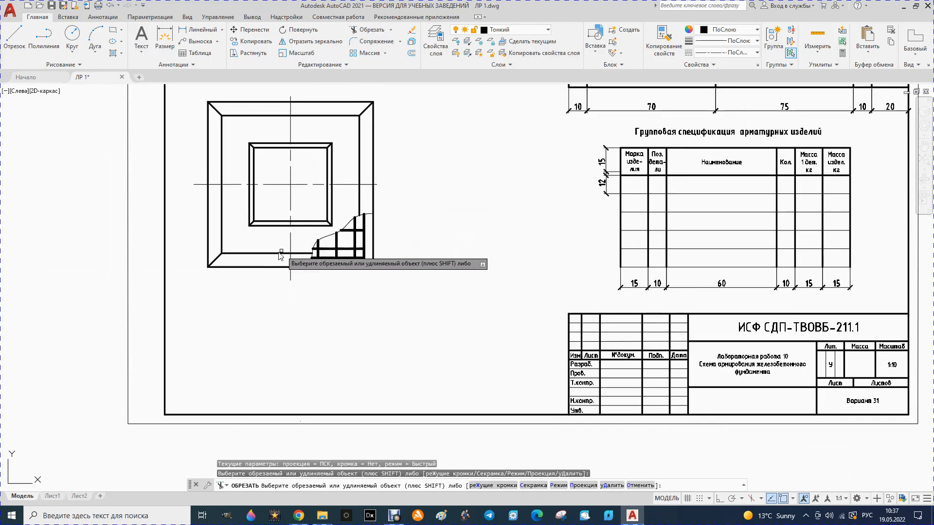
{"action": "scroll", "coordinate": [277, 249], "scroll_direction": "down", "scroll_amount": 4}
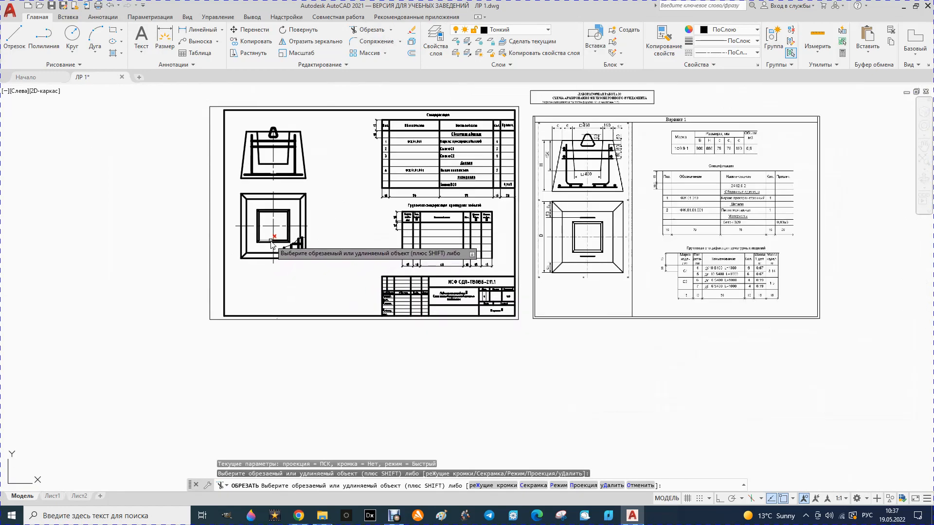
{"action": "key", "text": "Escape"}
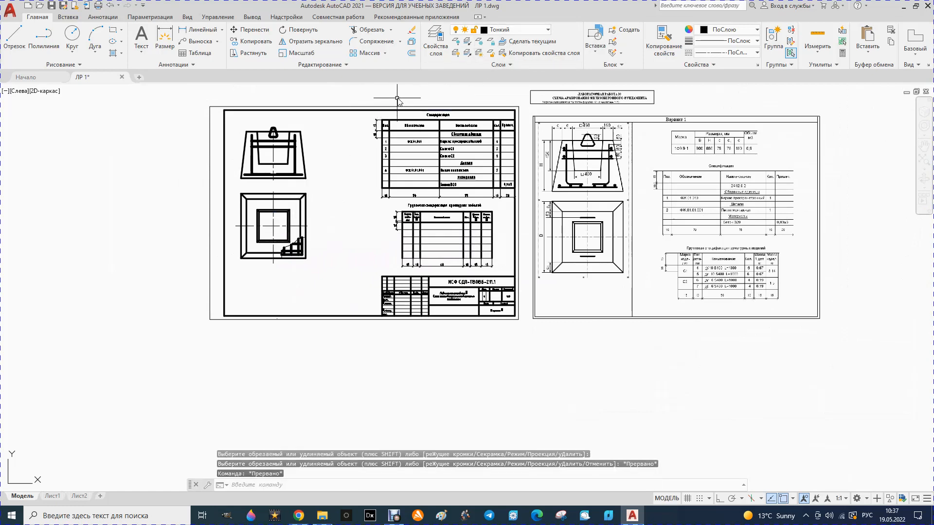
- Modify the Standard multileader style so that its content type is МТекст
{"action": "scroll", "coordinate": [299, 136], "scroll_direction": "up", "scroll_amount": 2}
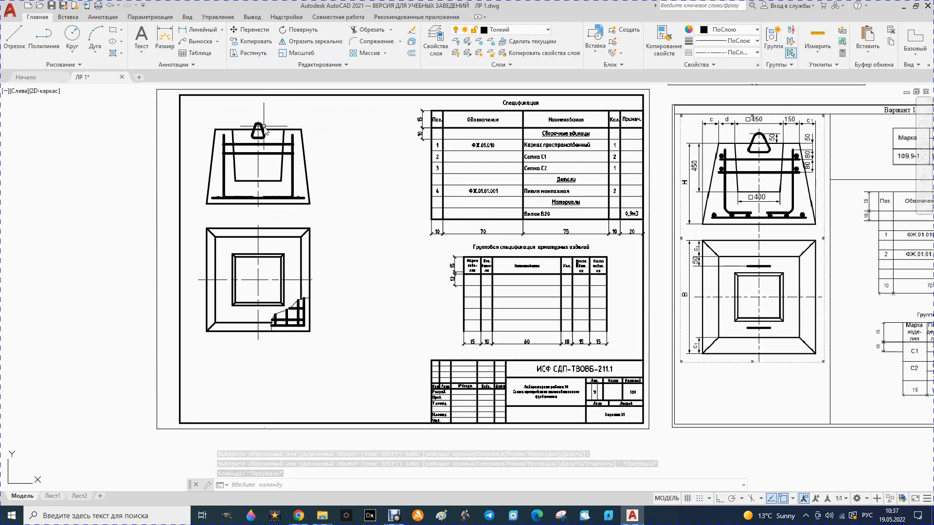
{"action": "scroll", "coordinate": [260, 116], "scroll_direction": "up", "scroll_amount": 2}
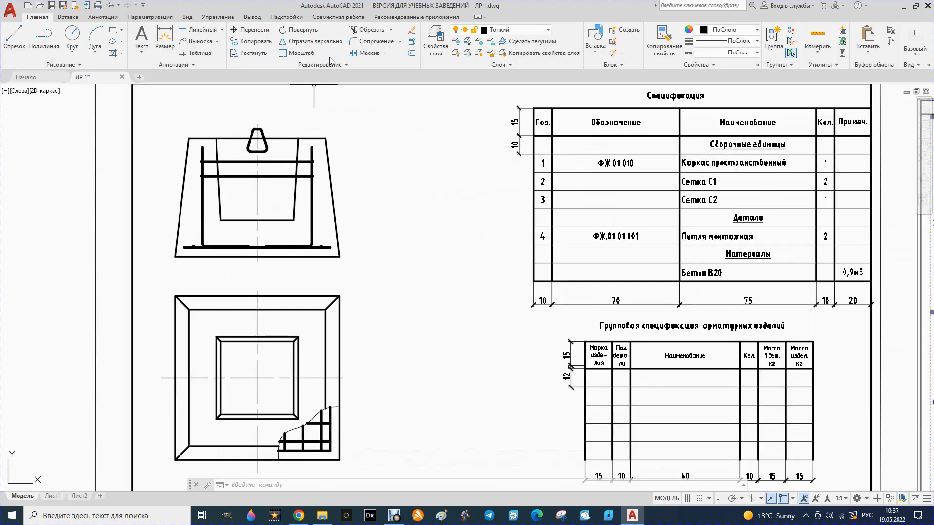
{"action": "left_click", "coordinate": [108, 18]}
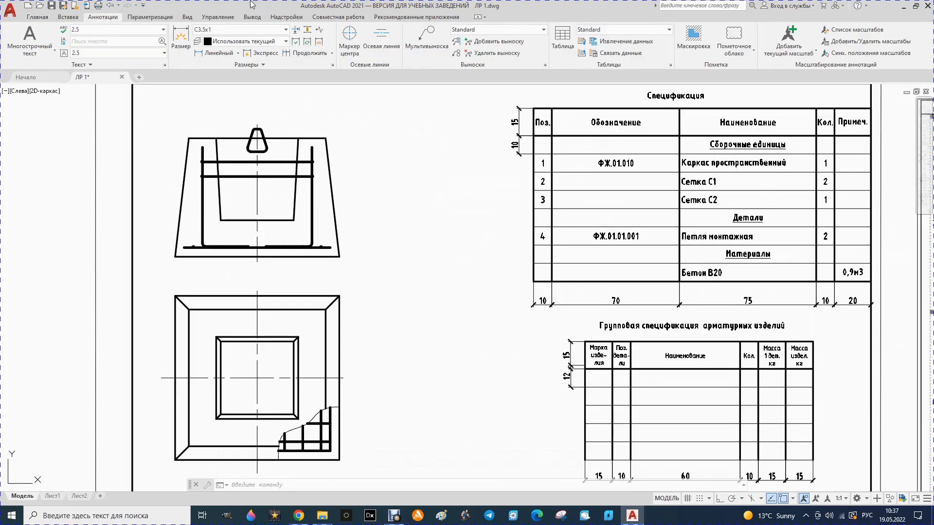
{"action": "left_click", "coordinate": [425, 46]}
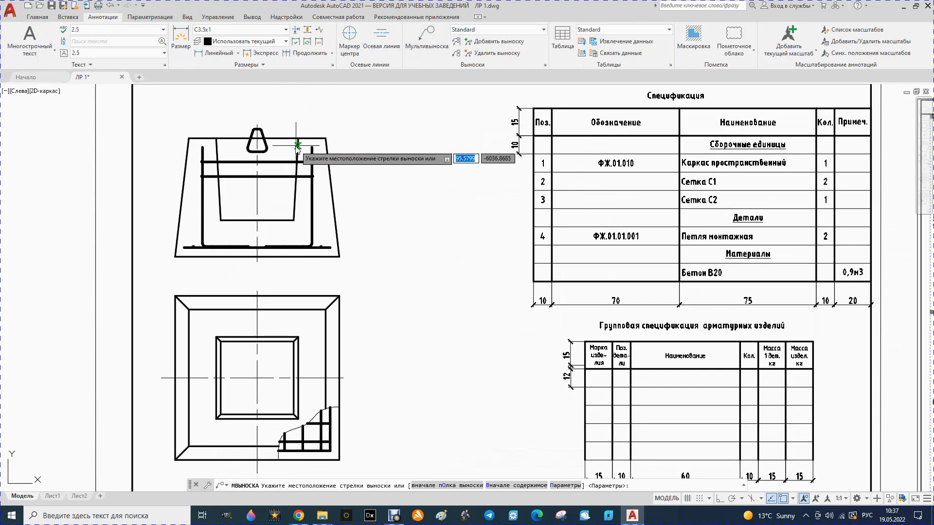
{"action": "left_click", "coordinate": [545, 65]}
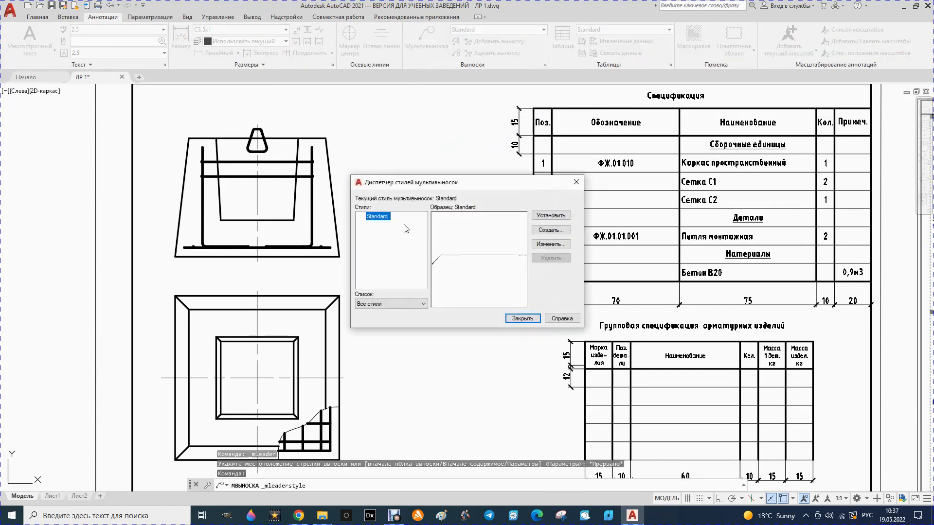
{"action": "left_click", "coordinate": [550, 244]}
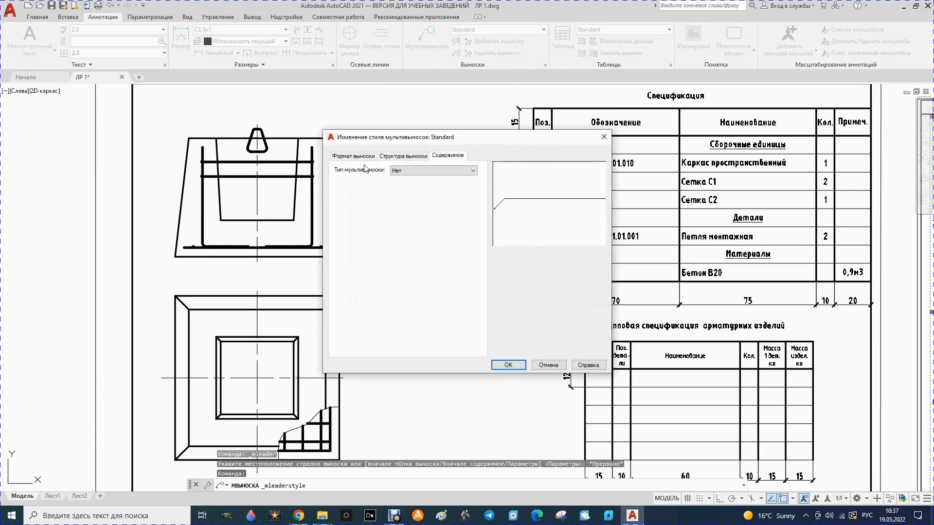
{"action": "left_click", "coordinate": [346, 157]}
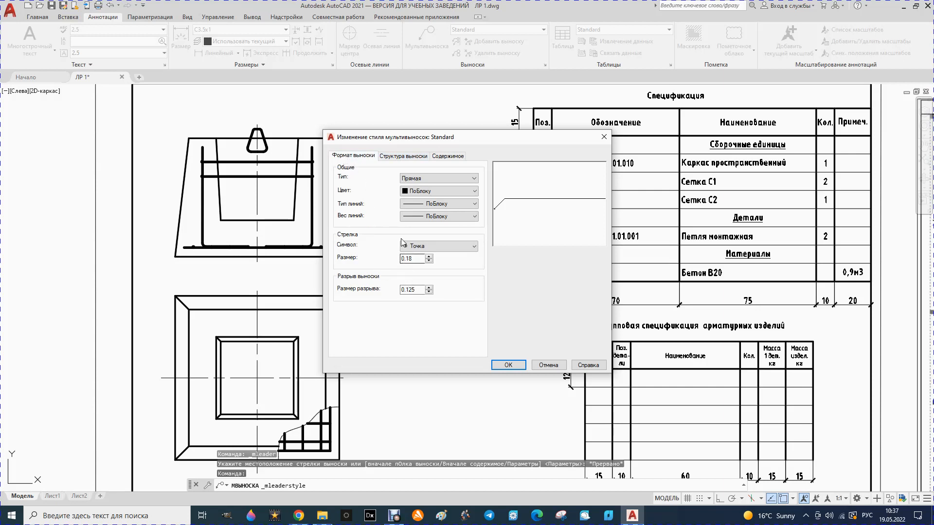
{"action": "left_click", "coordinate": [402, 156]}
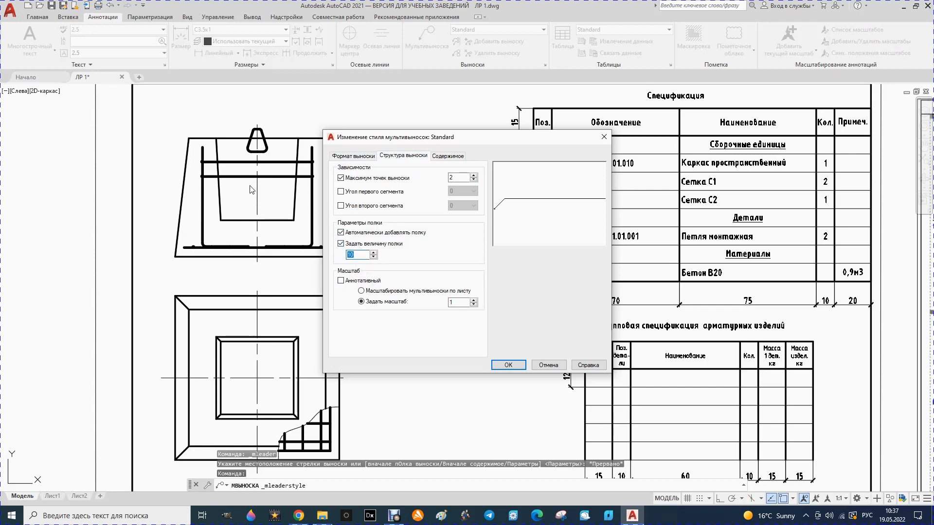
{"action": "left_click", "coordinate": [444, 157]}
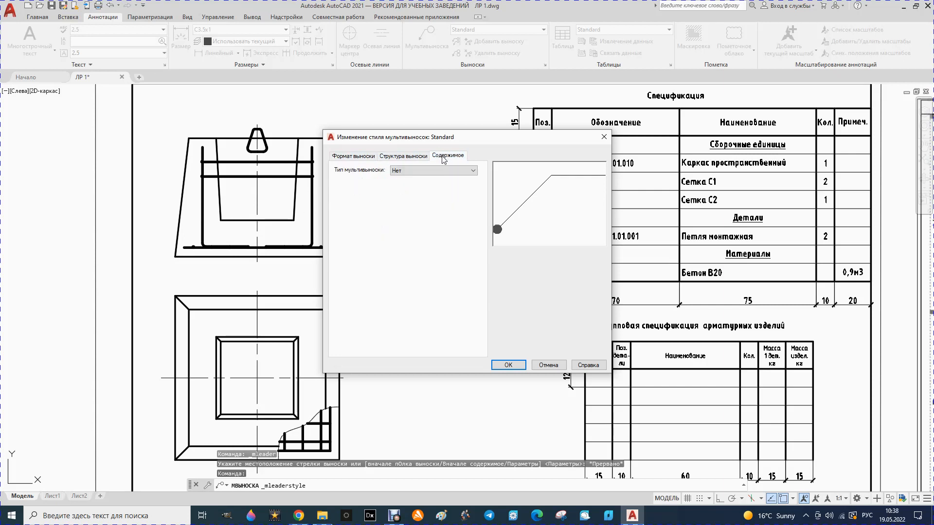
{"action": "left_click", "coordinate": [411, 171]}
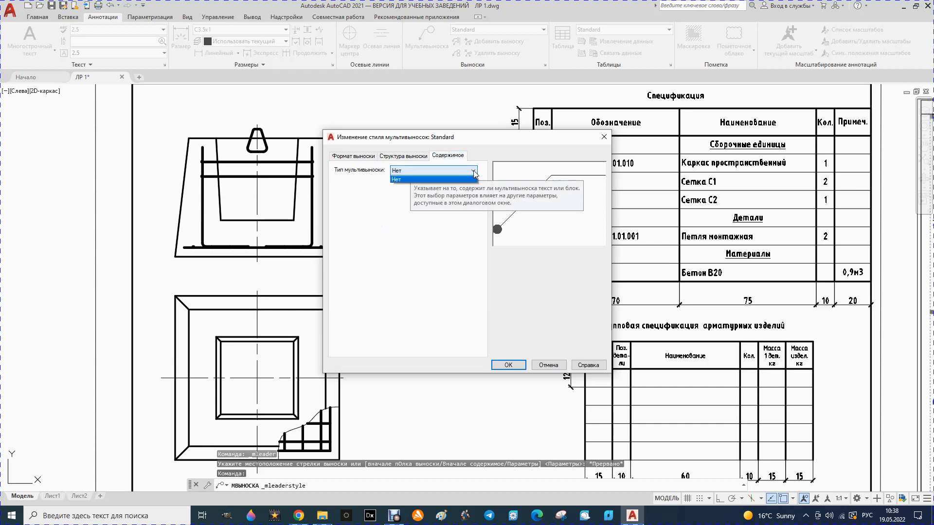
{"action": "left_click", "coordinate": [401, 179]}
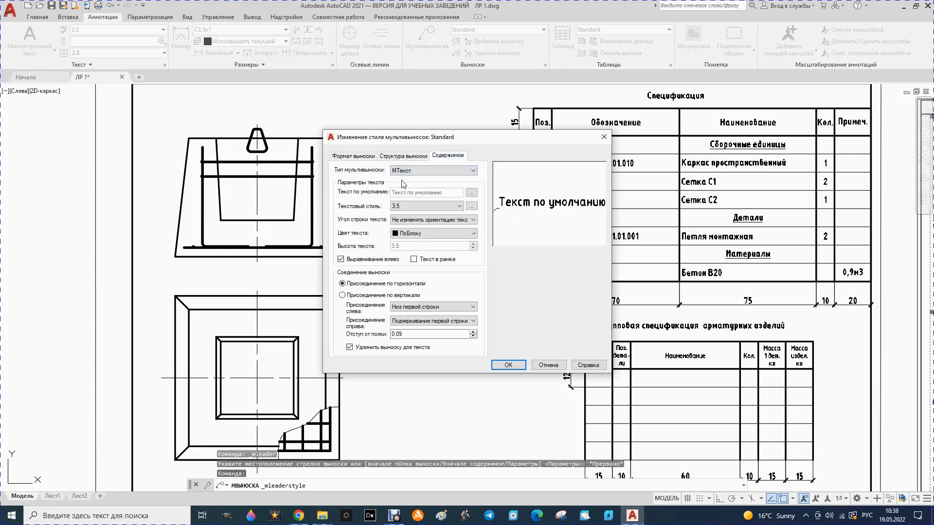
{"action": "left_click", "coordinate": [506, 366]}
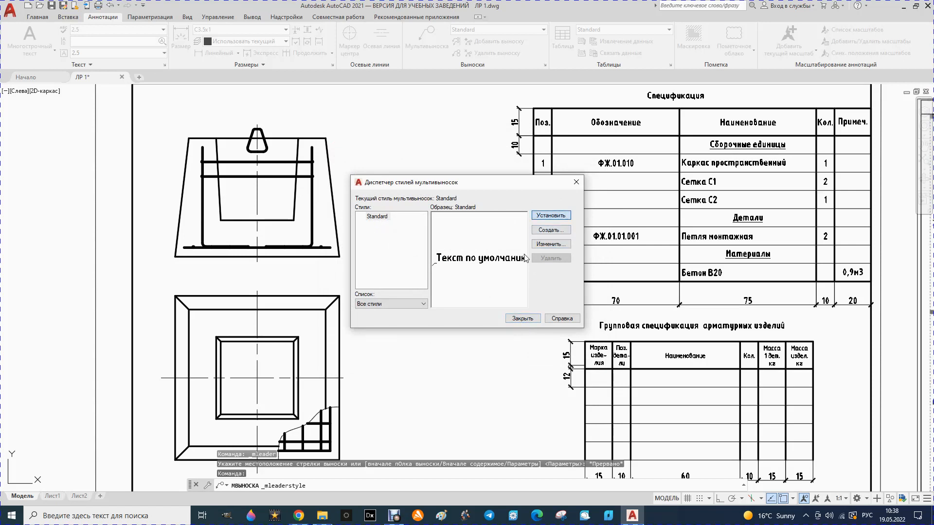
{"action": "left_click", "coordinate": [522, 319]}
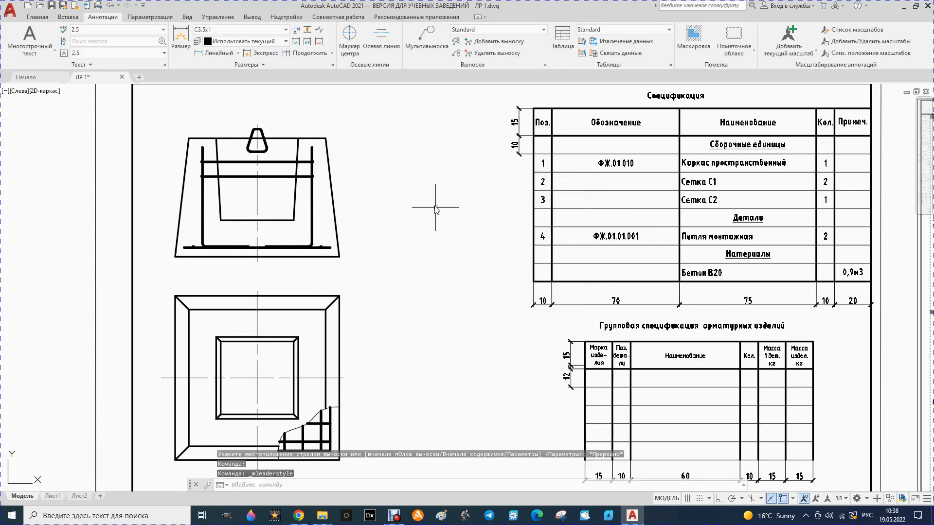
- Add a multileader labelled 1 from the upper end of the cage's right vertical bar in the front view
{"action": "left_click", "coordinate": [425, 37]}
{"action": "scroll", "coordinate": [257, 125], "scroll_direction": "up", "scroll_amount": 2}
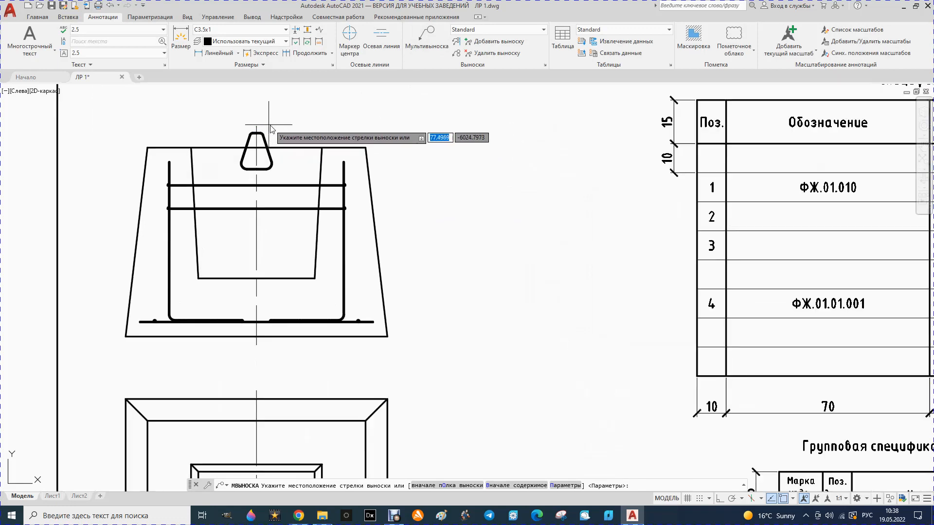
{"action": "scroll", "coordinate": [262, 97], "scroll_direction": "down", "scroll_amount": 2}
{"action": "left_click", "coordinate": [318, 155]}
{"action": "left_click", "coordinate": [347, 130]}
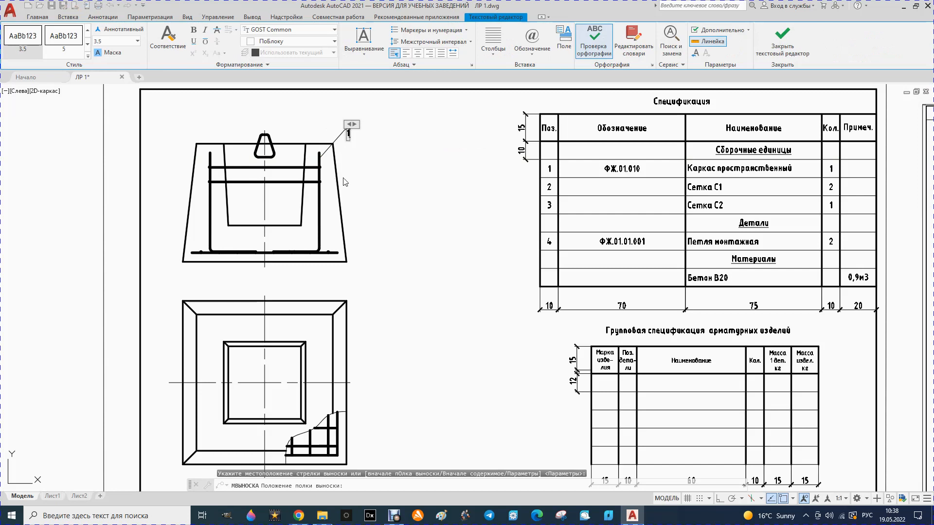
{"action": "left_click", "coordinate": [358, 163]}
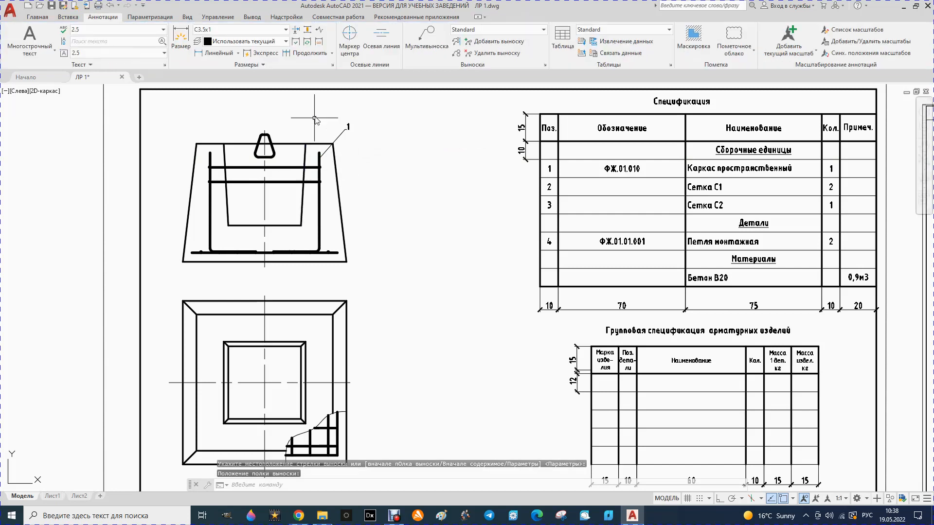
- Add a multileader labelled 2 from the cage's upper horizontal mesh bar in the front view
{"action": "left_click", "coordinate": [426, 38]}
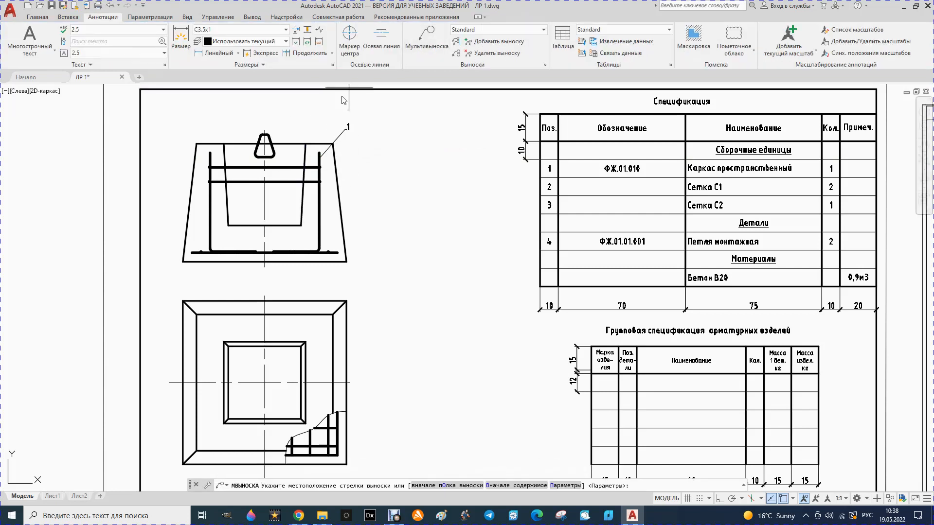
{"action": "left_click", "coordinate": [280, 167]}
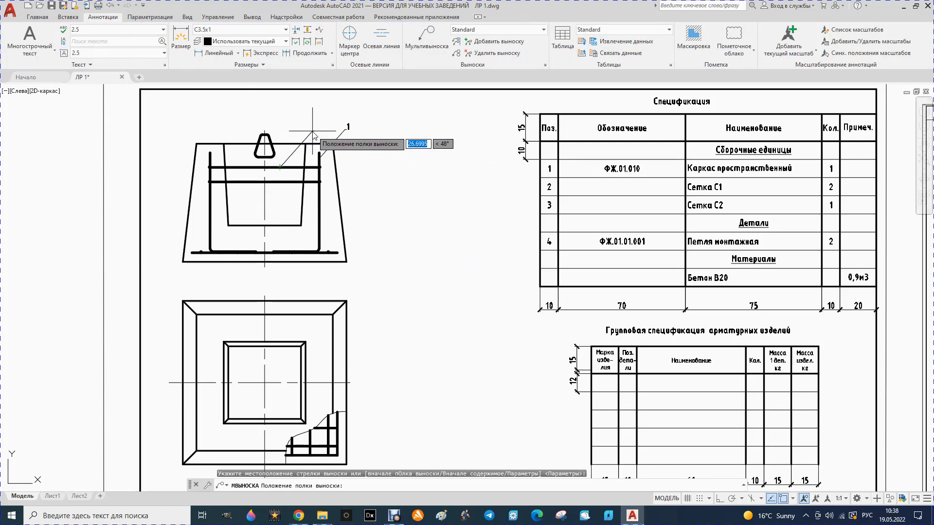
{"action": "left_click", "coordinate": [317, 131]}
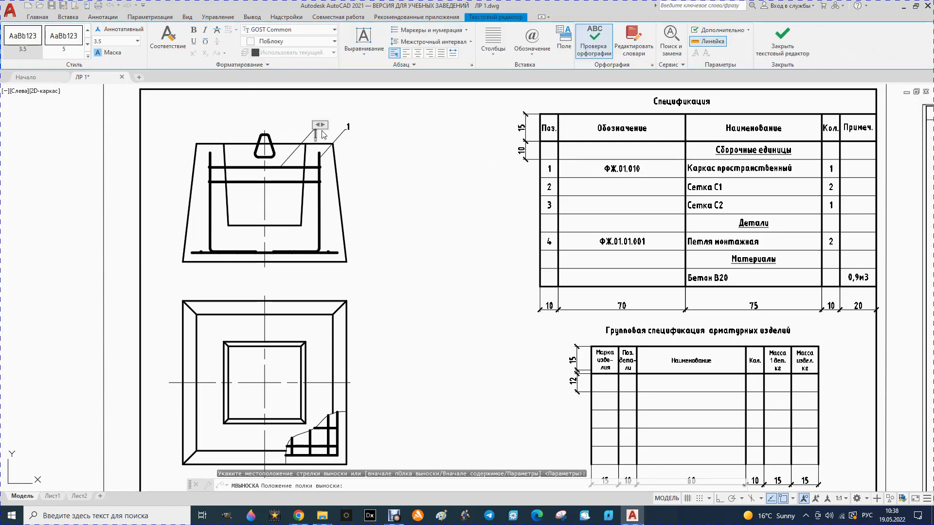
{"action": "left_click", "coordinate": [403, 111]}
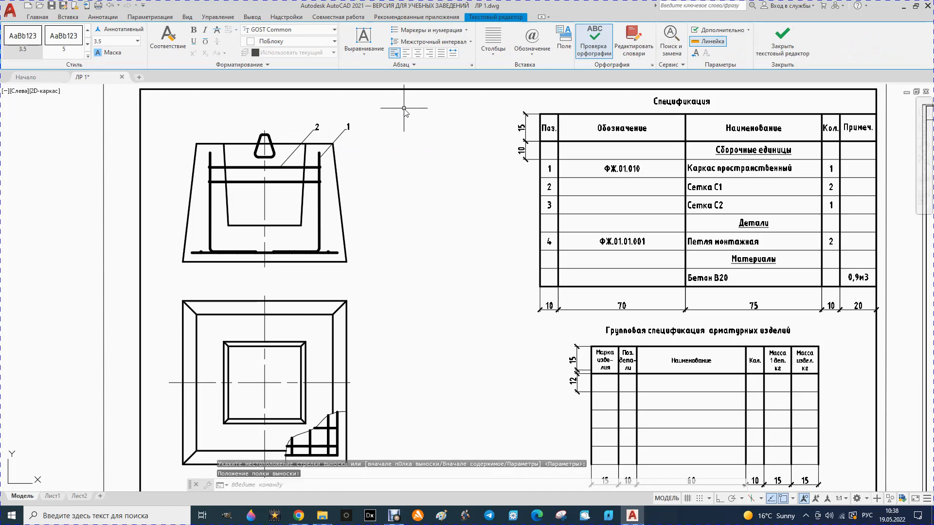
- Add a multileader labelled 3 from the right end of the bottom mesh in the front view
{"action": "left_click", "coordinate": [426, 39]}
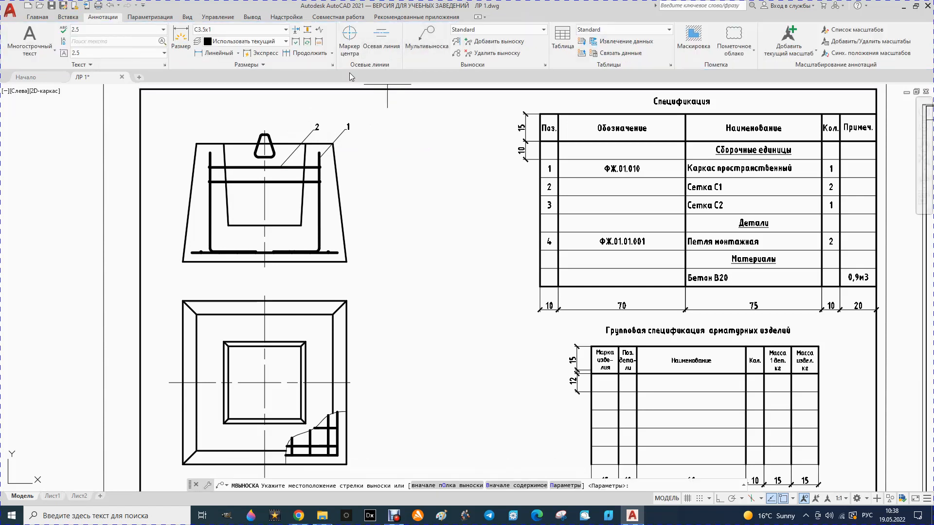
{"action": "left_click", "coordinate": [329, 252]}
{"action": "left_click", "coordinate": [355, 220]}
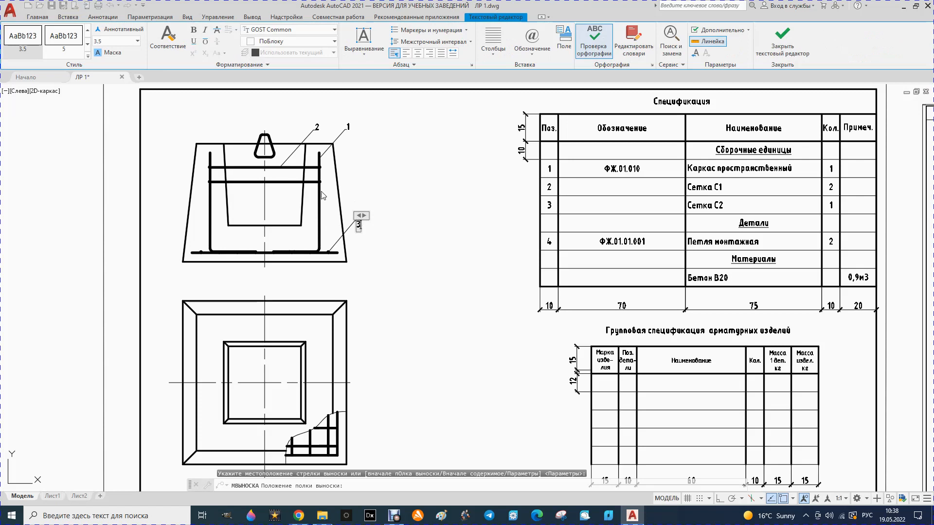
{"action": "left_click", "coordinate": [341, 170]}
- Add a multileader labelled 4 from the top of the lifting loop in the front view
{"action": "left_click", "coordinate": [427, 39]}
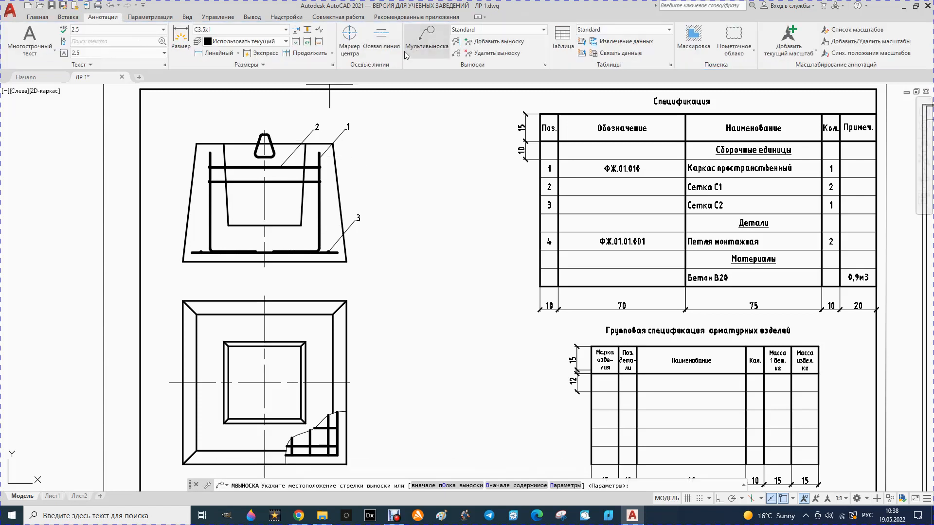
{"action": "left_click", "coordinate": [268, 135]}
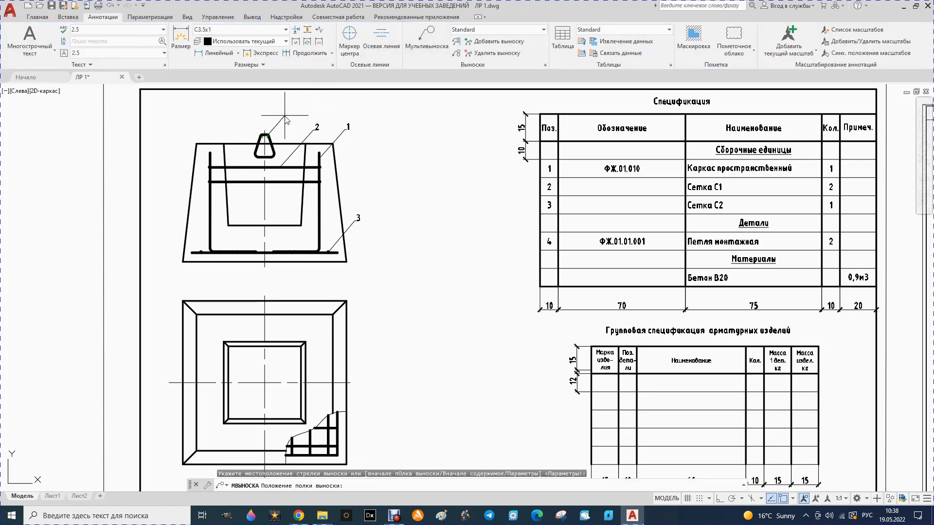
{"action": "left_click", "coordinate": [287, 117]}
{"action": "left_click", "coordinate": [329, 111]}
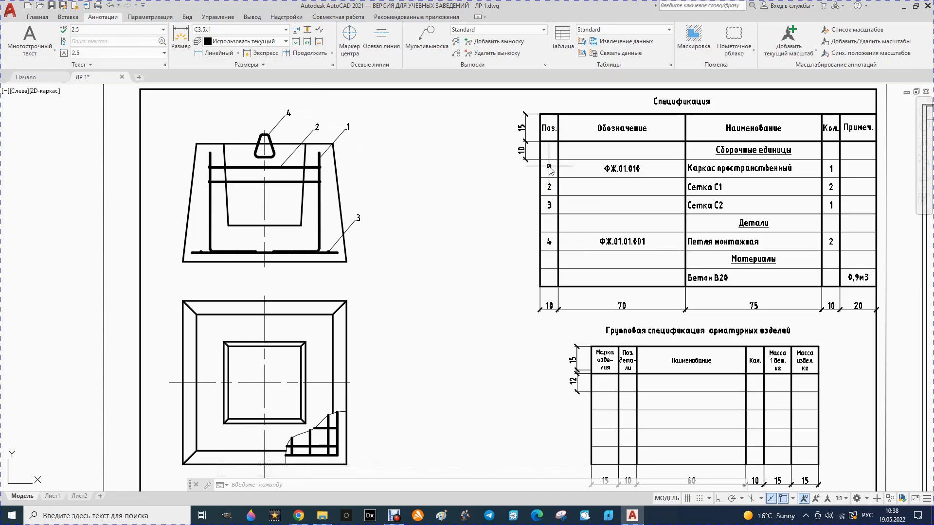
{"action": "scroll", "coordinate": [380, 199], "scroll_direction": "down", "scroll_amount": 2}
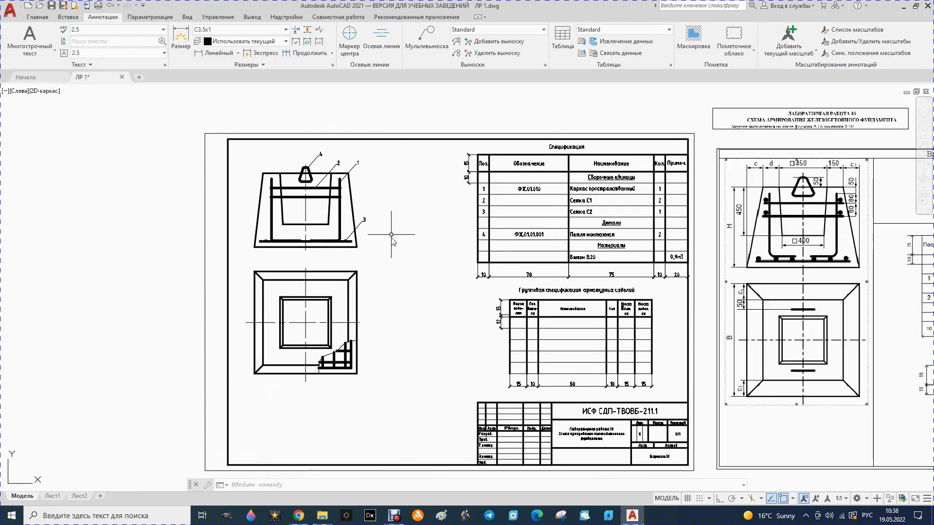
{"action": "scroll", "coordinate": [362, 334], "scroll_direction": "up", "scroll_amount": 2}
{"action": "scroll", "coordinate": [360, 317], "scroll_direction": "down", "scroll_amount": 2}
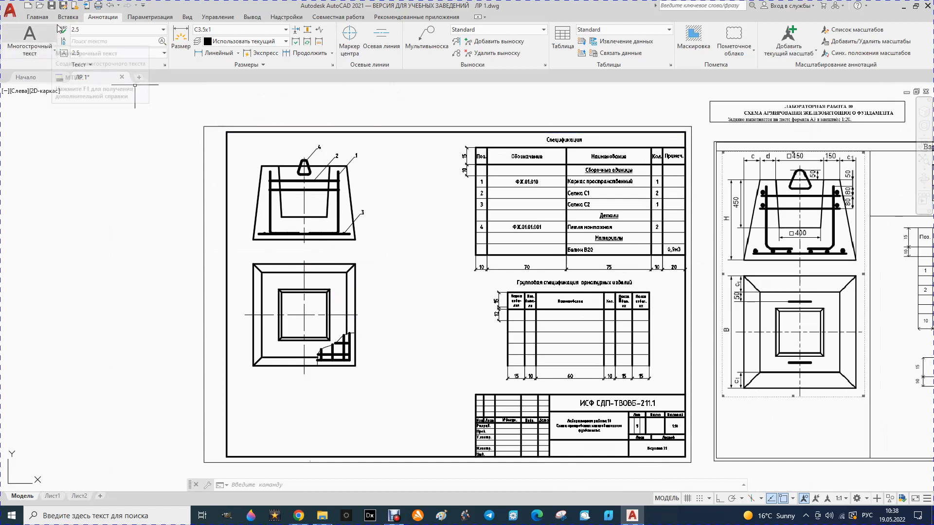
{"action": "left_click", "coordinate": [216, 54]}
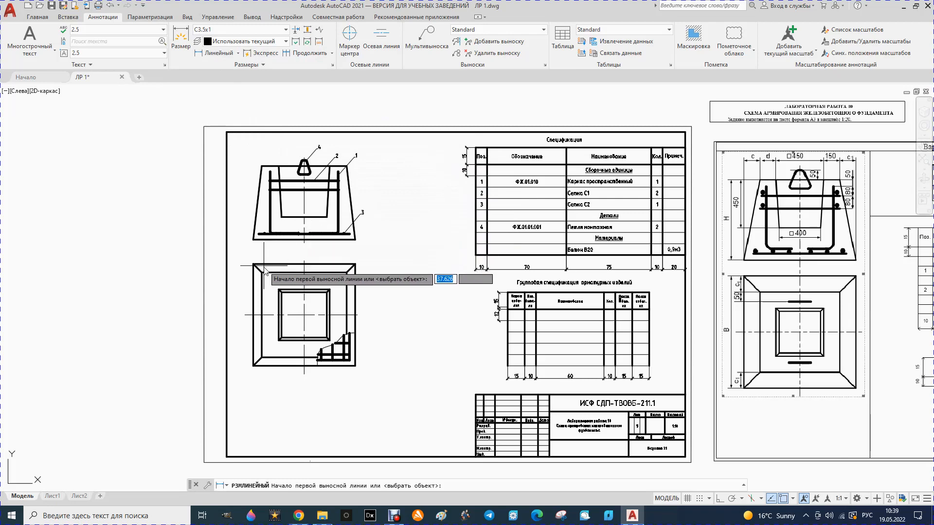
{"action": "scroll", "coordinate": [258, 246], "scroll_direction": "up", "scroll_amount": 3}
{"action": "scroll", "coordinate": [256, 240], "scroll_direction": "down", "scroll_amount": 3}
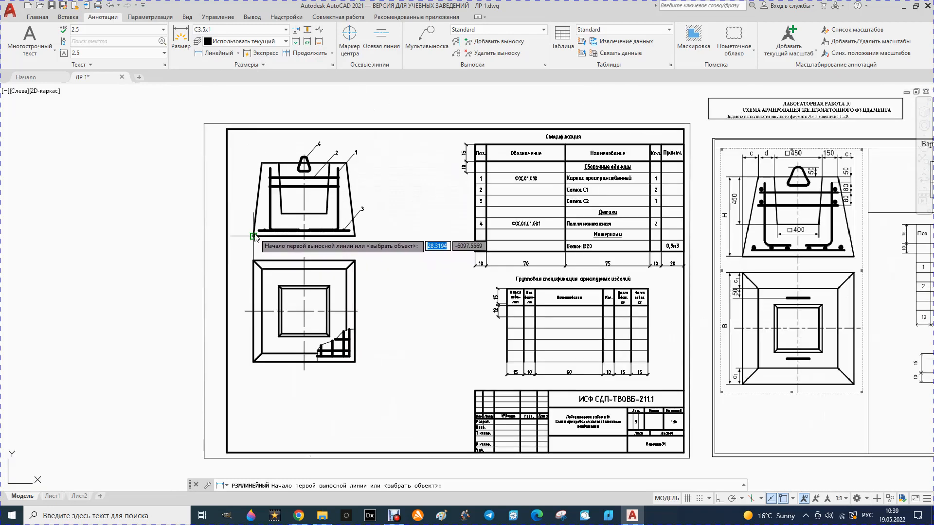
{"action": "scroll", "coordinate": [280, 171], "scroll_direction": "up", "scroll_amount": 2}
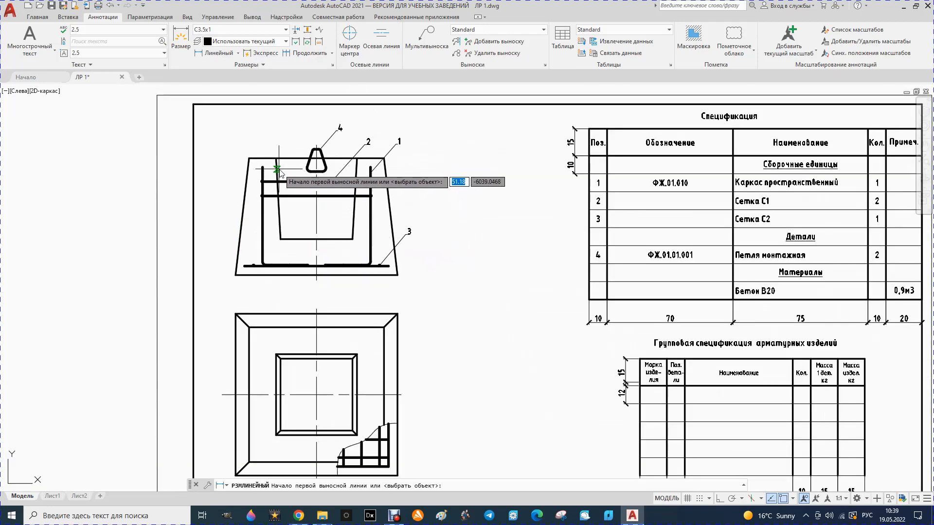
{"action": "left_click", "coordinate": [317, 155]}
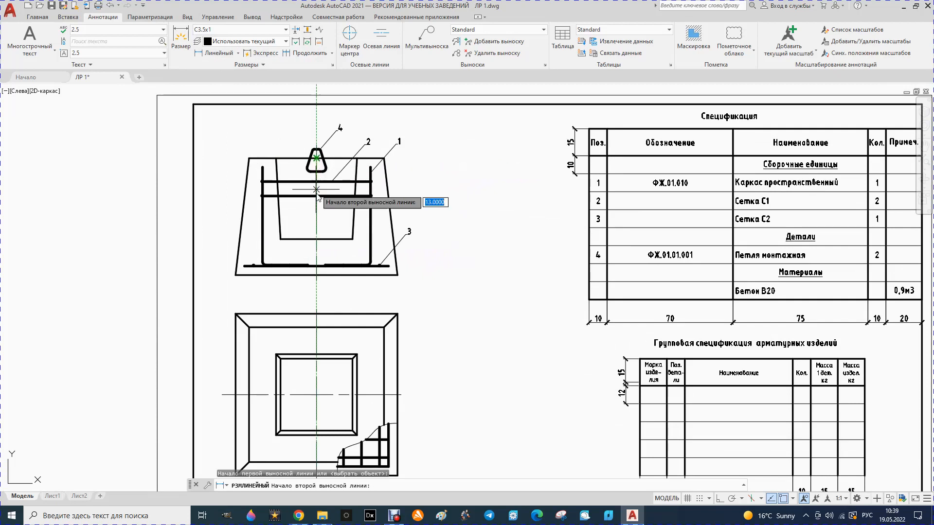
{"action": "left_click", "coordinate": [317, 240]}
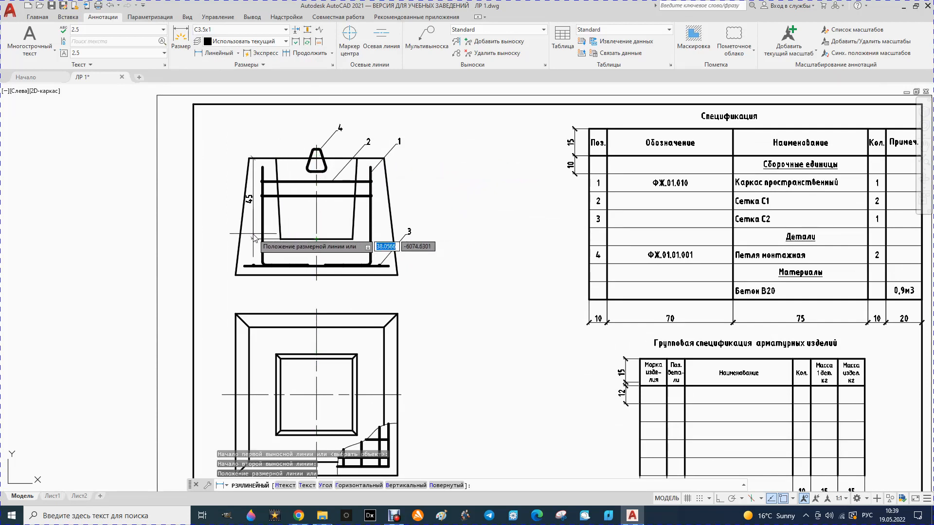
{"action": "key", "text": "Escape"}
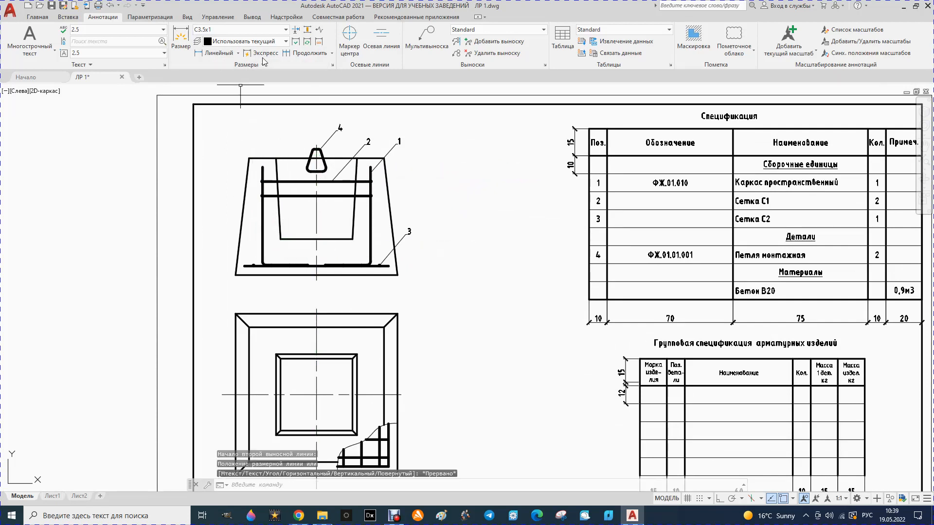
- Make C2.5x5 the current dimension style
{"action": "left_click", "coordinate": [286, 30]}
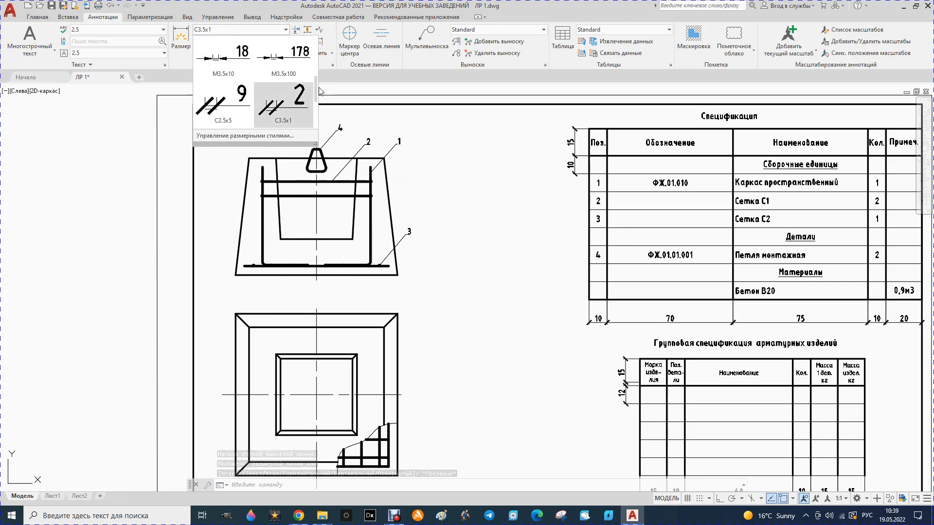
{"action": "scroll", "coordinate": [319, 98], "scroll_direction": "down", "scroll_amount": 1}
{"action": "scroll", "coordinate": [318, 98], "scroll_direction": "down", "scroll_amount": 3}
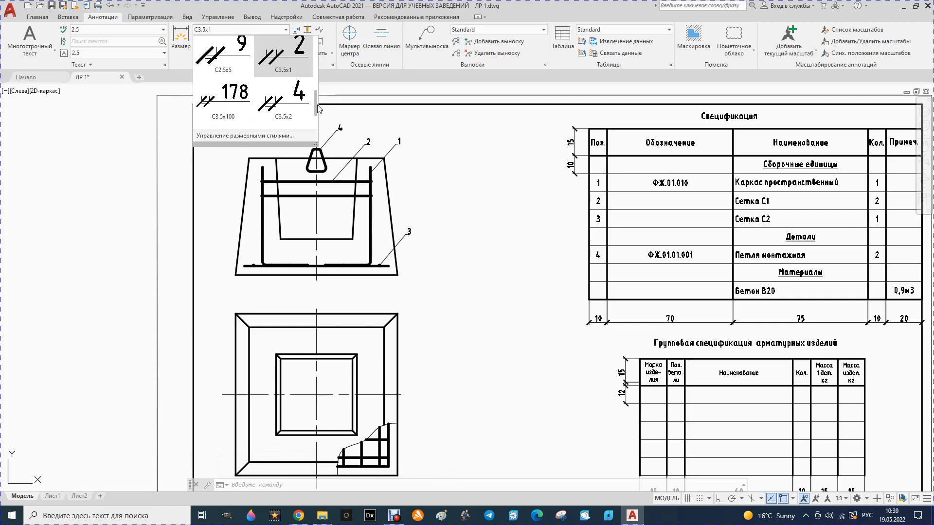
{"action": "scroll", "coordinate": [311, 120], "scroll_direction": "up", "scroll_amount": 3}
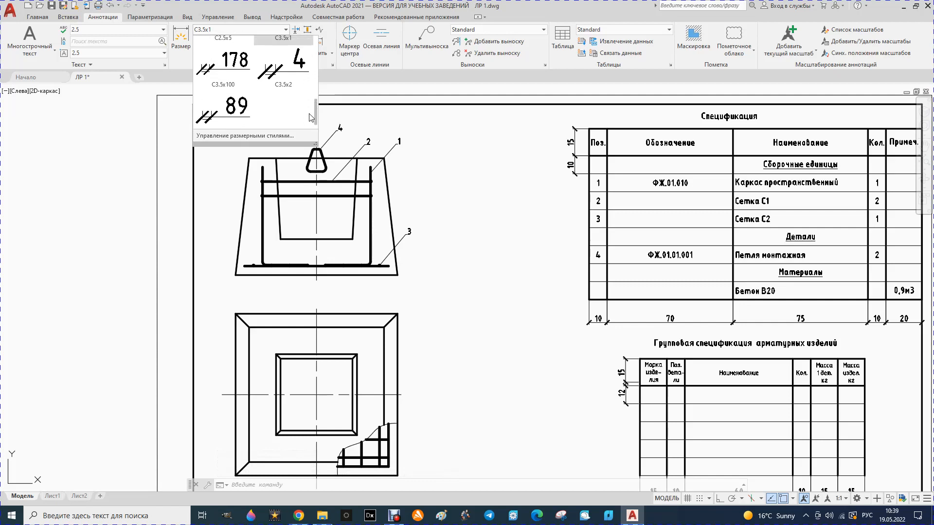
{"action": "scroll", "coordinate": [305, 101], "scroll_direction": "up", "scroll_amount": 2}
{"action": "scroll", "coordinate": [305, 100], "scroll_direction": "down", "scroll_amount": 2}
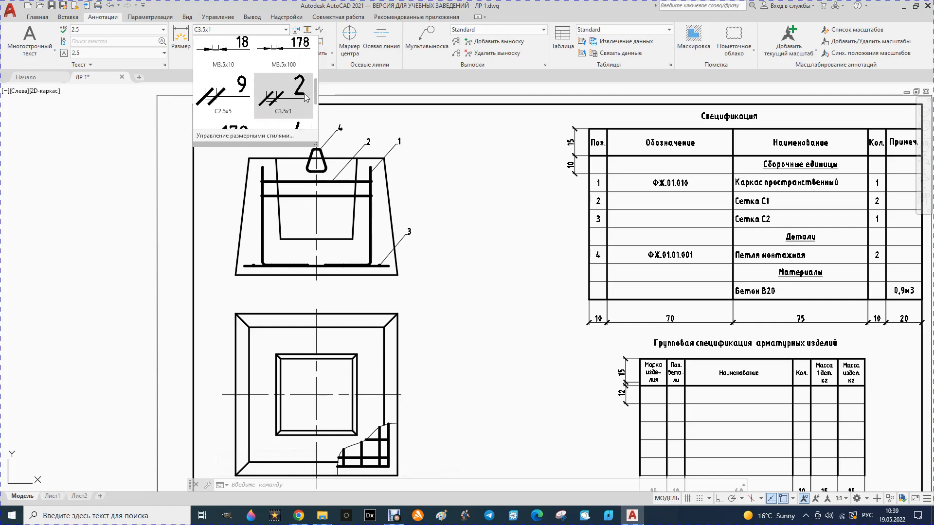
{"action": "left_click", "coordinate": [230, 90]}
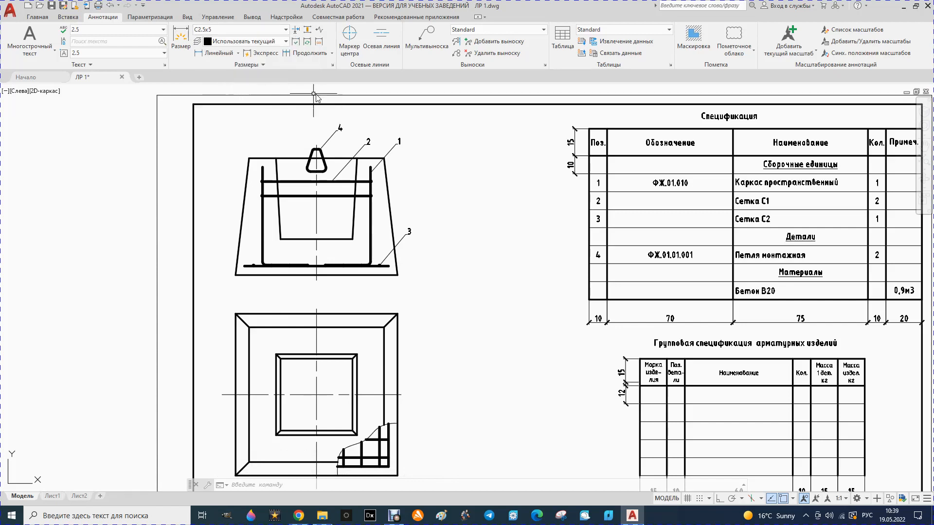
- Rename the dimension style C2.5x5 as C2.5x10
{"action": "left_click", "coordinate": [333, 66]}
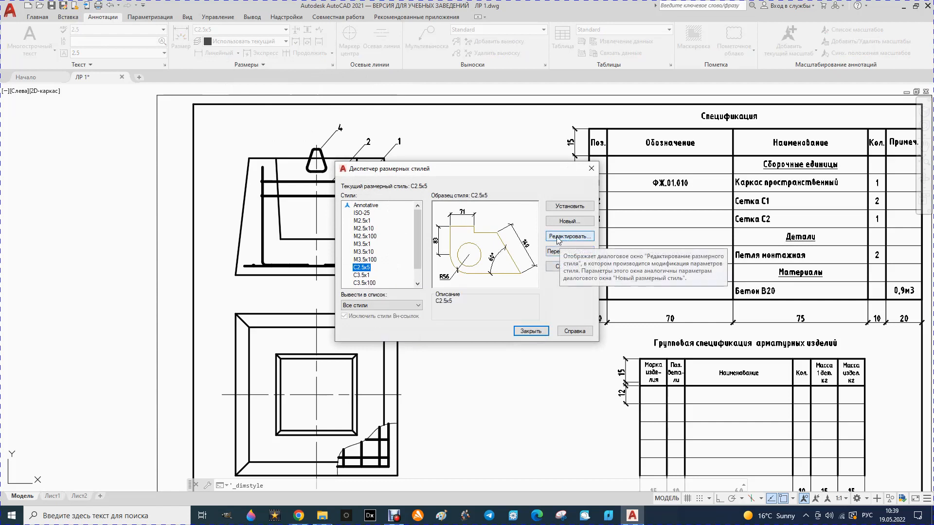
{"action": "right_click", "coordinate": [362, 269]}
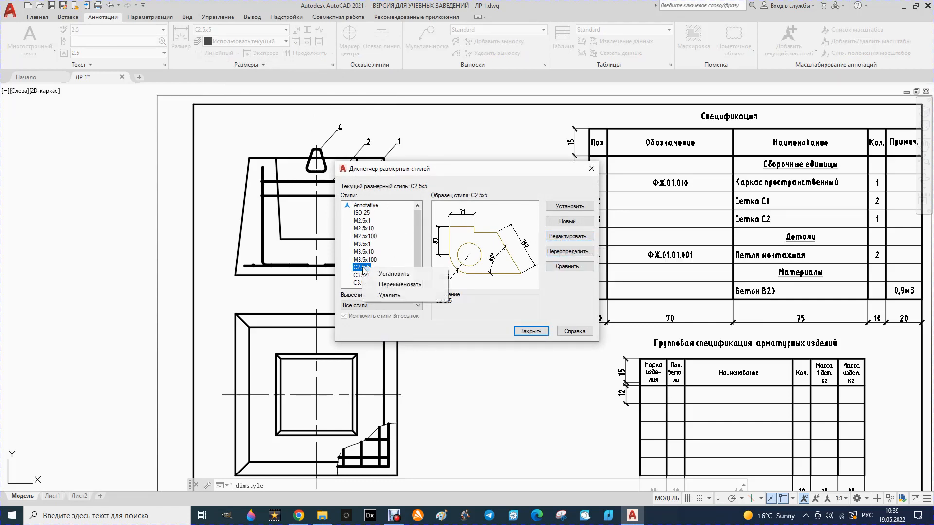
{"action": "left_click", "coordinate": [393, 286]}
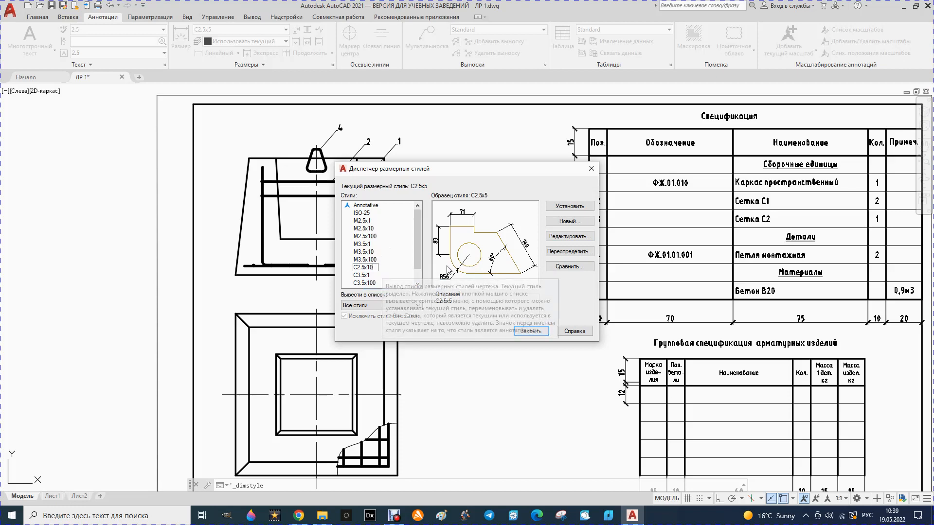
- Set the C2.5x10 style's linear measurement scale to 10 and make it the current dimension style
{"action": "left_click", "coordinate": [568, 237]}
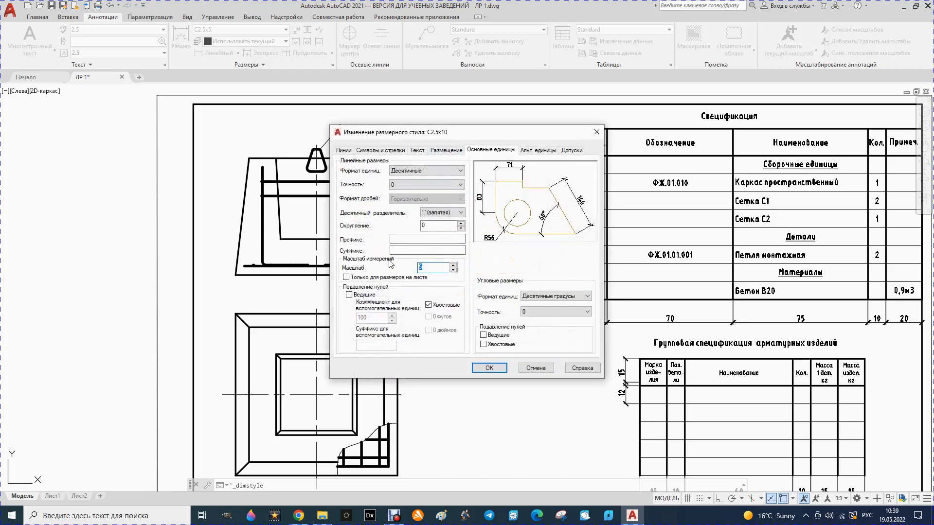
{"action": "left_click", "coordinate": [489, 368]}
{"action": "left_click", "coordinate": [563, 209]}
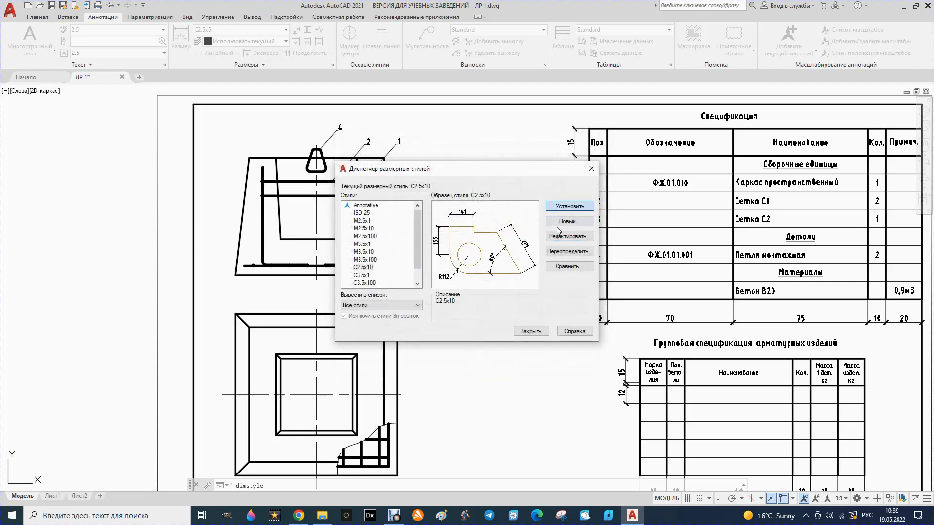
{"action": "left_click", "coordinate": [531, 331]}
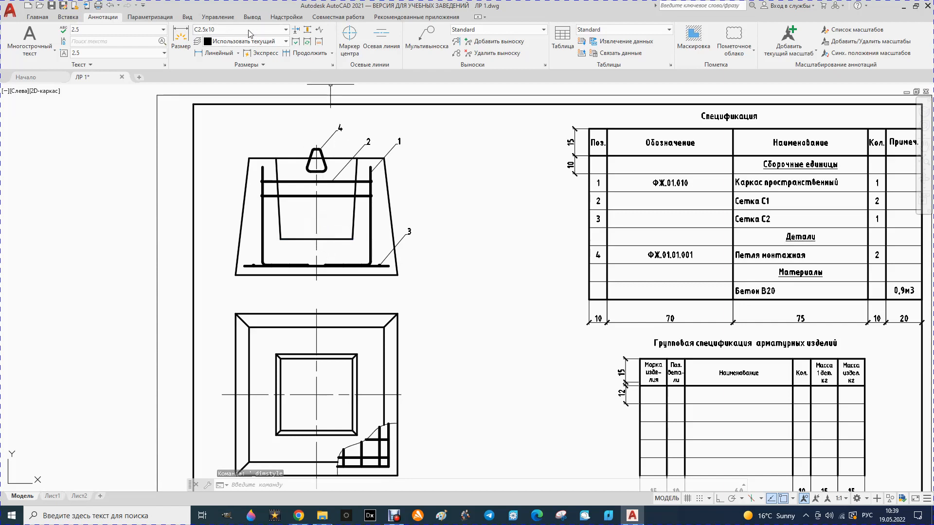
- Dimension the socket depth in the front view from the foundation's top edge, placing the dimension line left of the foundation
{"action": "left_click", "coordinate": [199, 55]}
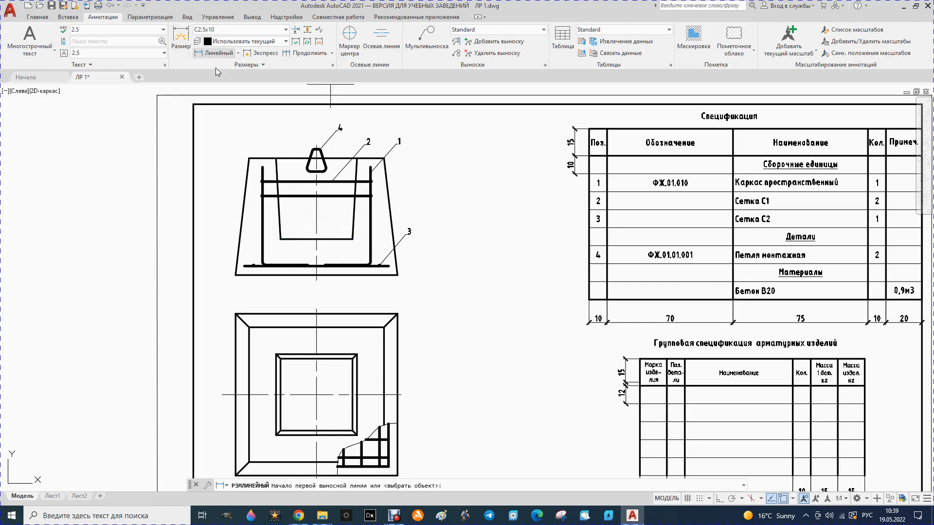
{"action": "left_click", "coordinate": [318, 160]}
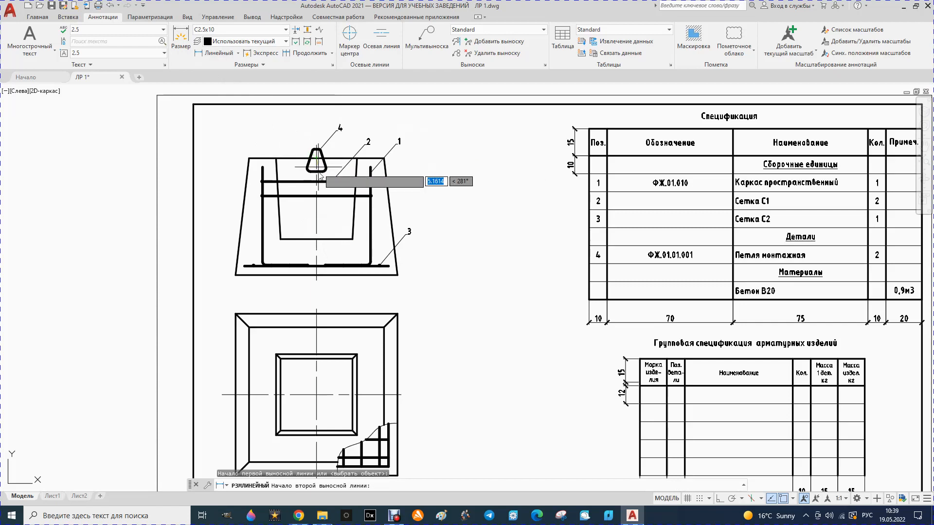
{"action": "left_click", "coordinate": [308, 238]}
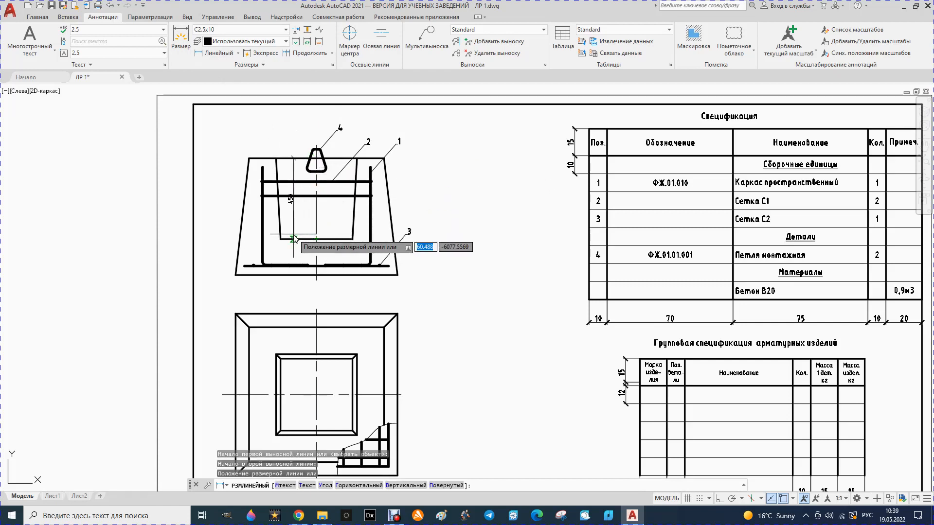
{"action": "left_click", "coordinate": [232, 240]}
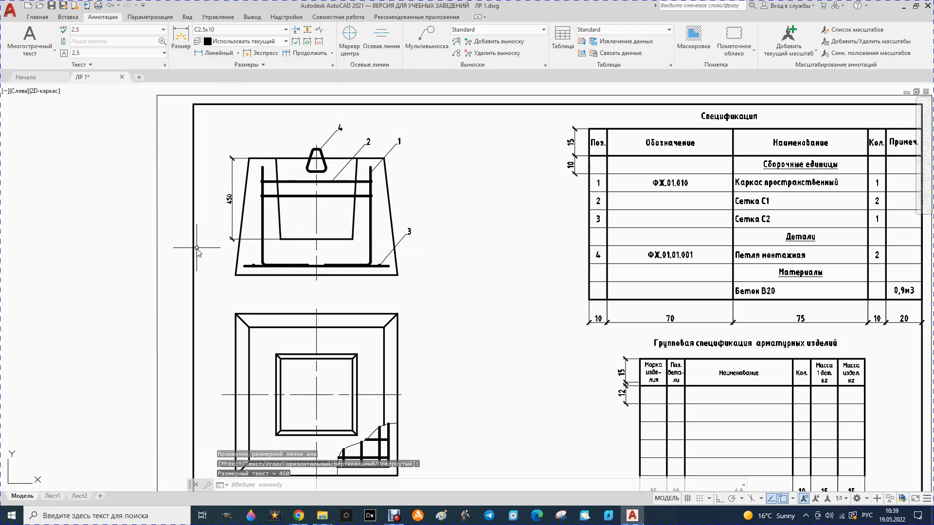
- Add a linear dimension for the foundation's full height in the front view, placing it left of the socket depth dimension
{"action": "left_click", "coordinate": [214, 52]}
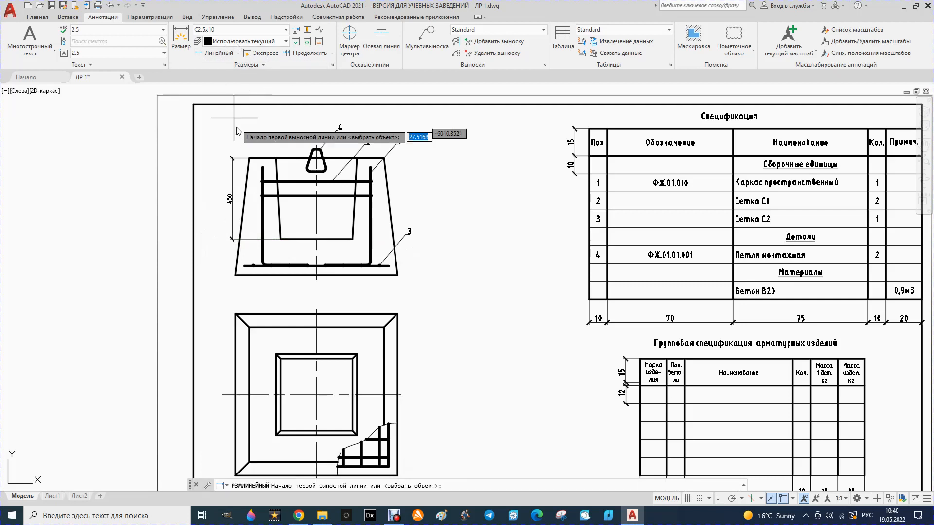
{"action": "left_click", "coordinate": [309, 167]}
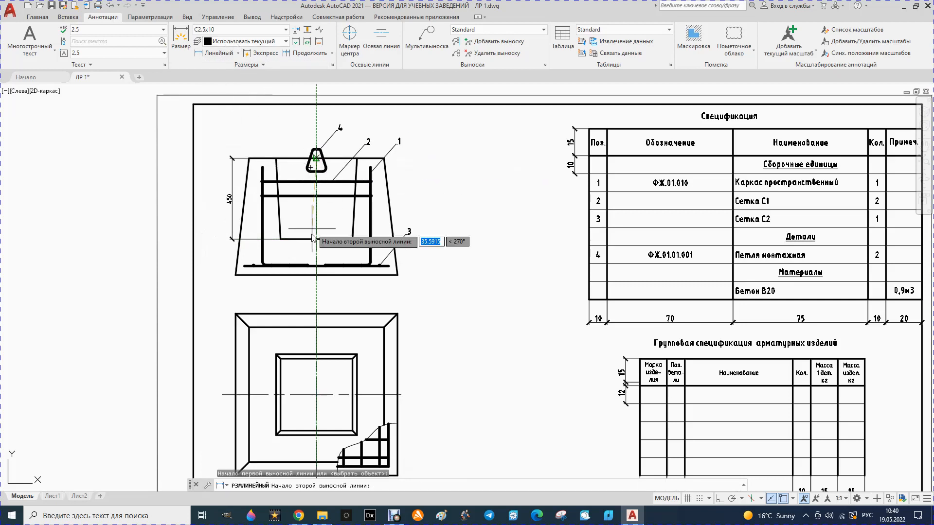
{"action": "left_click", "coordinate": [316, 276]}
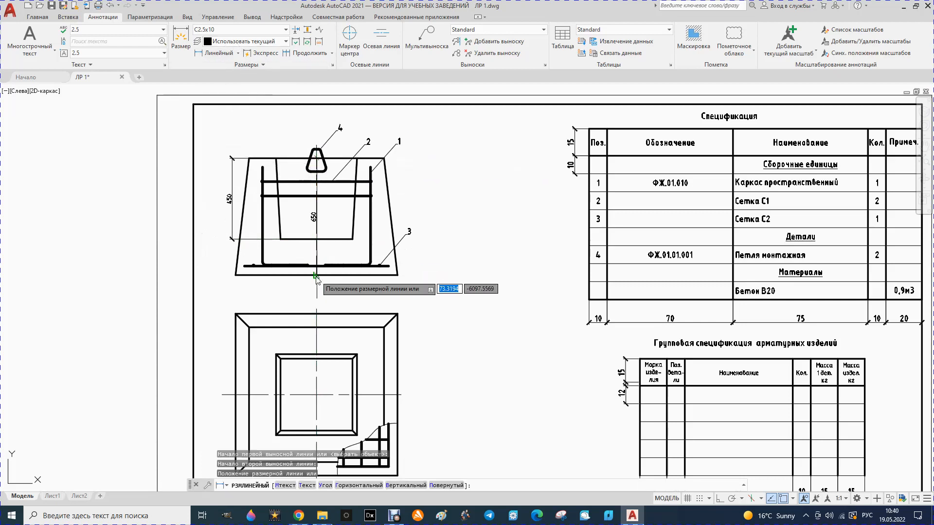
{"action": "left_click", "coordinate": [221, 281]}
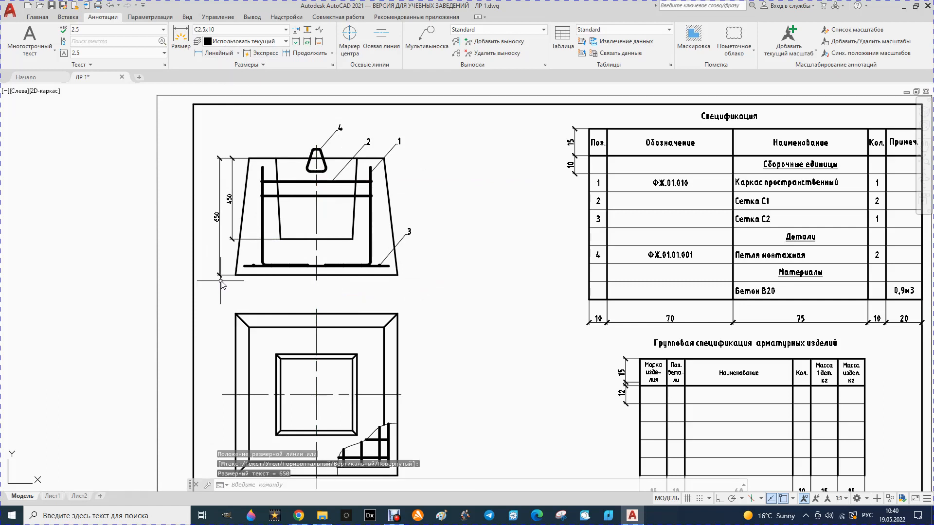
- Dimension the width of the socket's bottom in the front view, placing the dimension line inside the socket just above its bottom edge
{"action": "left_click", "coordinate": [218, 53]}
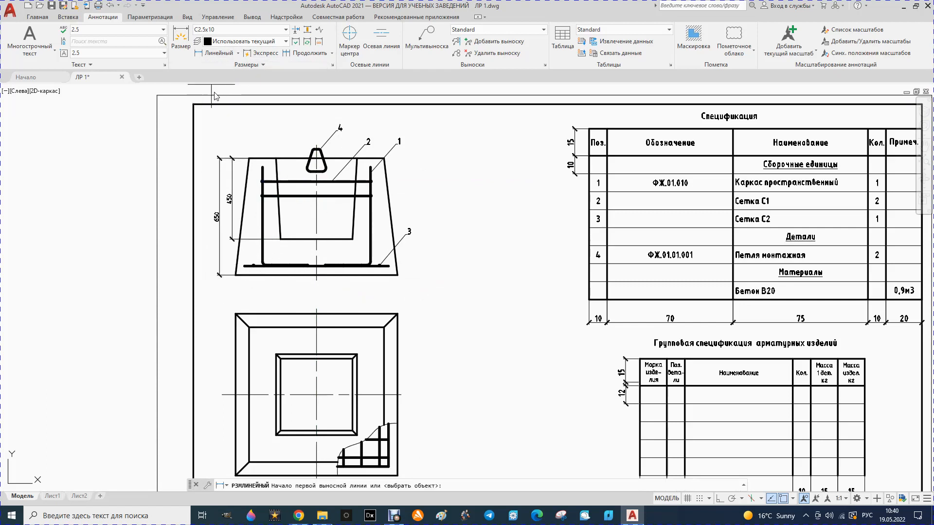
{"action": "left_click", "coordinate": [280, 239]}
{"action": "left_click", "coordinate": [353, 238]}
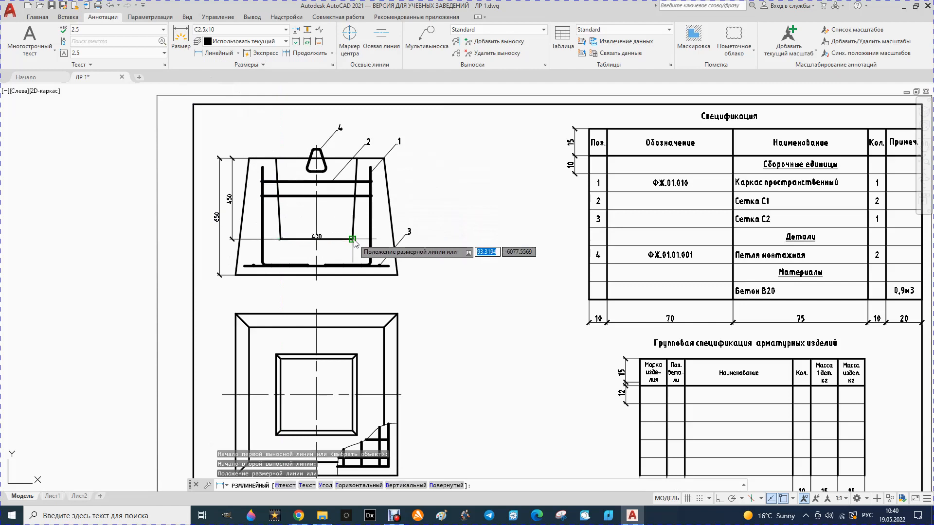
{"action": "left_click", "coordinate": [349, 227]}
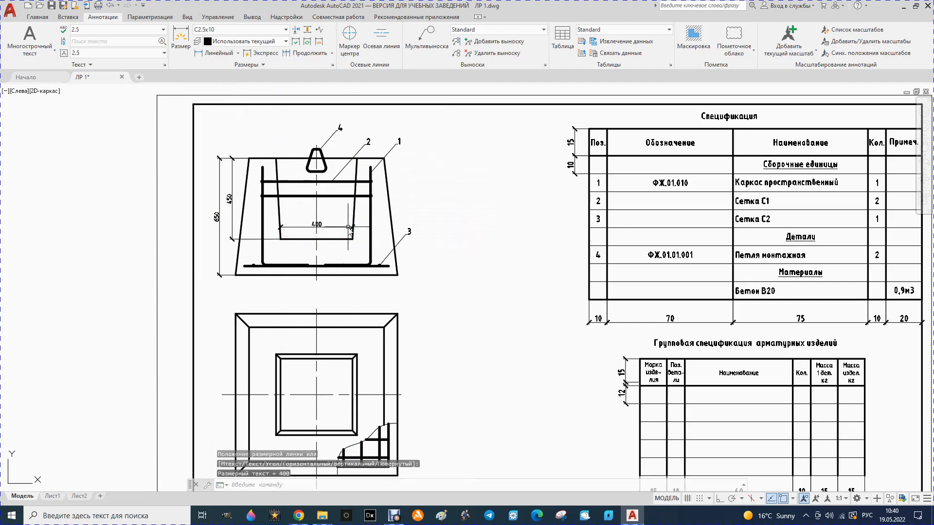
- Dimension the socket's top opening width in the front view, placing the dimension line above the foundation's top edge
{"action": "left_click", "coordinate": [214, 53]}
{"action": "left_click", "coordinate": [275, 158]}
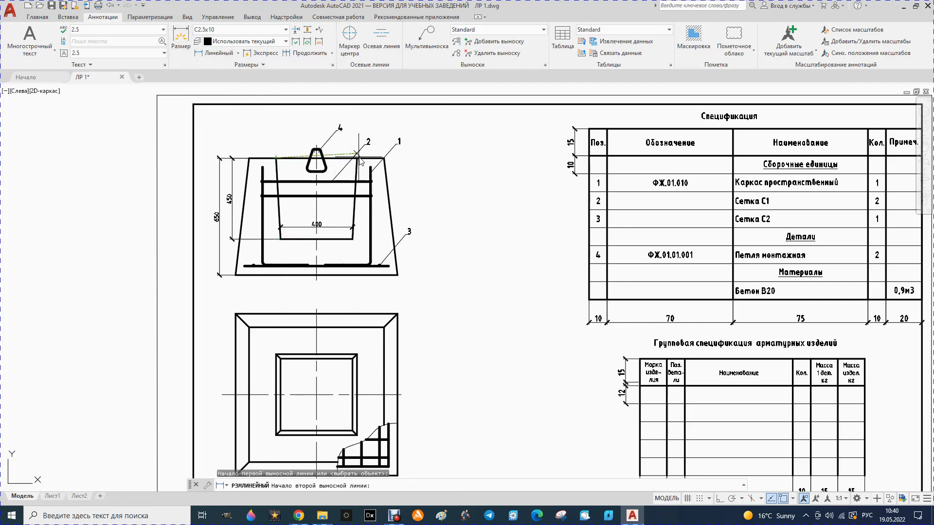
{"action": "left_click", "coordinate": [356, 158]}
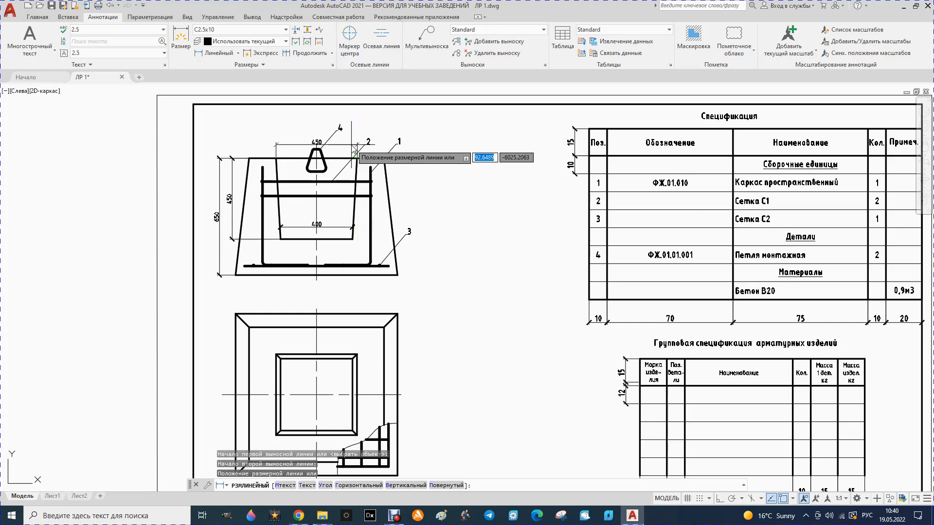
{"action": "left_click", "coordinate": [351, 142]}
- Dimension vertically from the foundation's top edge to the upper end of the right cage bar, placing the dimension line right of the foundation
{"action": "scroll", "coordinate": [312, 157], "scroll_direction": "down", "scroll_amount": 4}
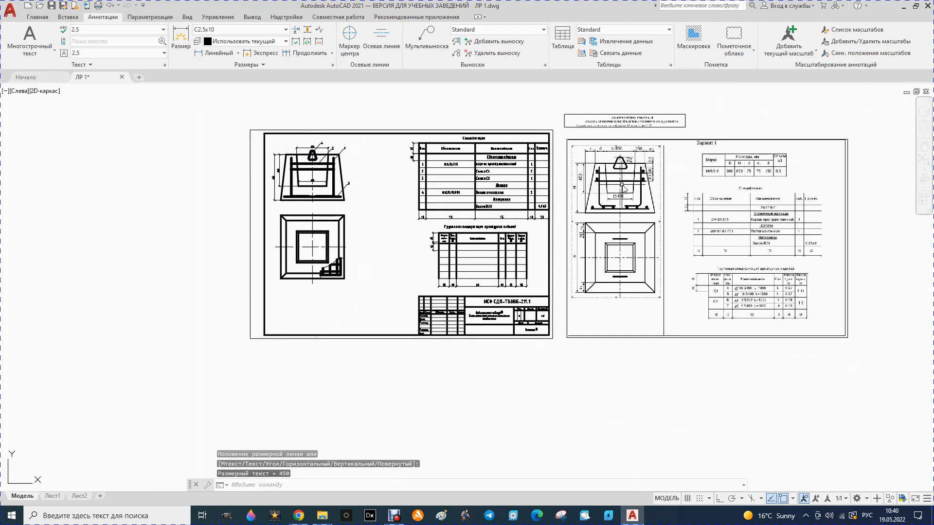
{"action": "scroll", "coordinate": [344, 160], "scroll_direction": "up", "scroll_amount": 4}
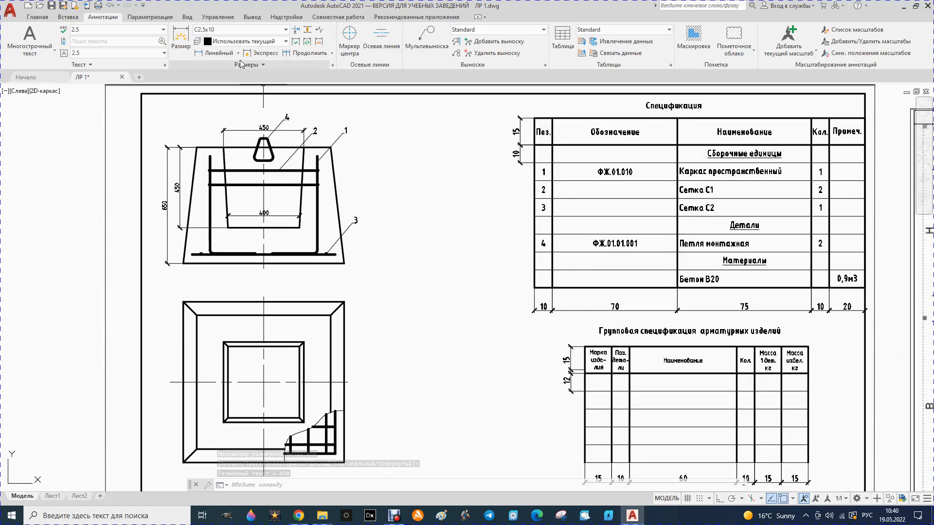
{"action": "left_click", "coordinate": [214, 53]}
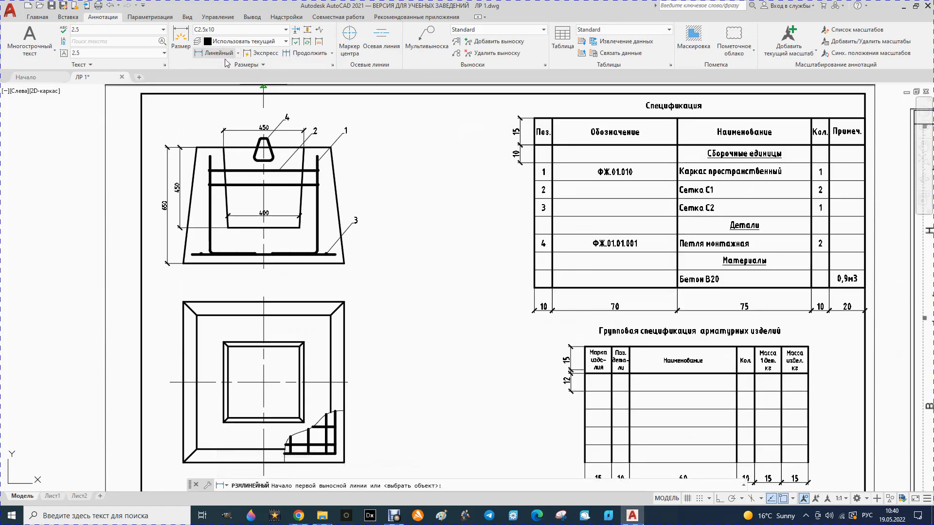
{"action": "left_click", "coordinate": [318, 147]}
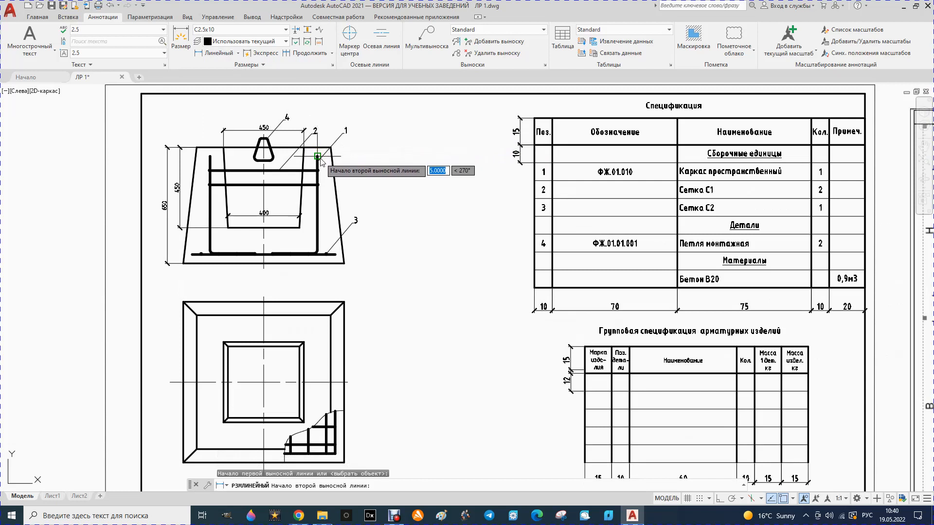
{"action": "left_click", "coordinate": [320, 160]}
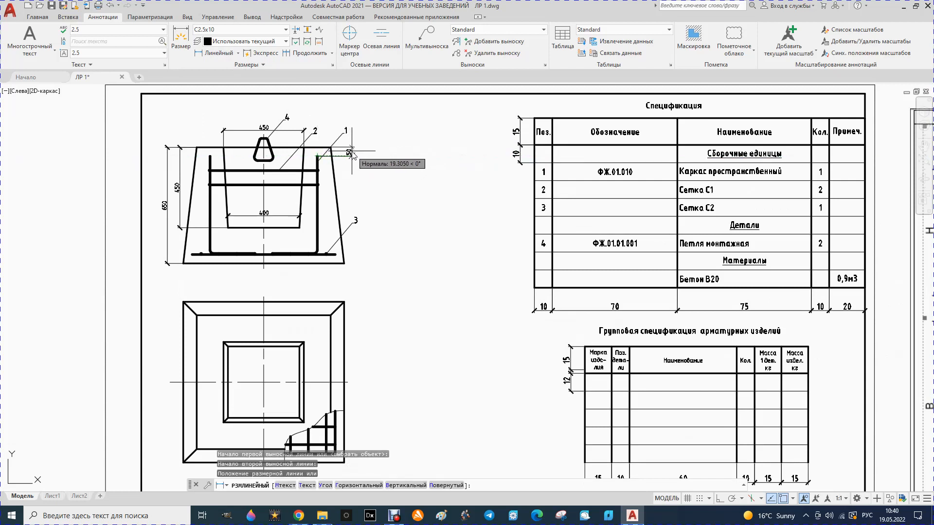
{"action": "left_click", "coordinate": [350, 155]}
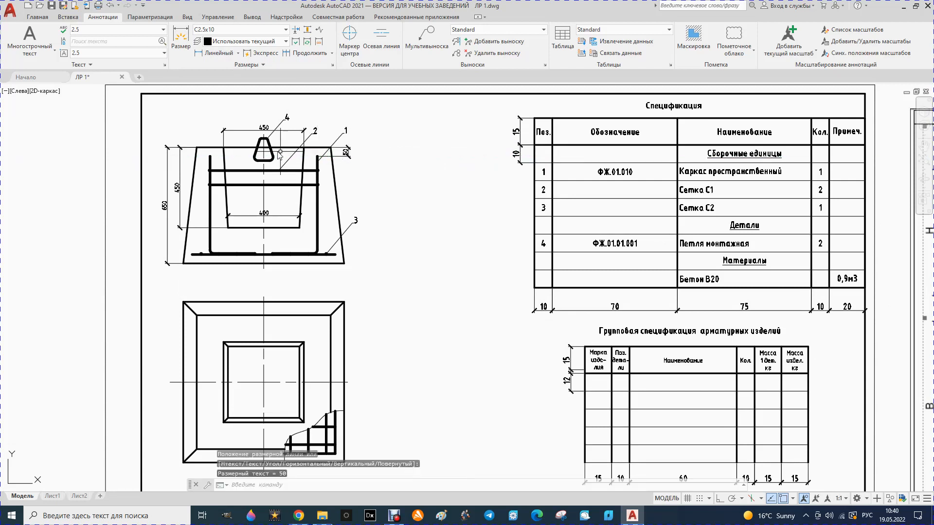
{"action": "key", "text": "Return"}
{"action": "left_click", "coordinate": [317, 156]}
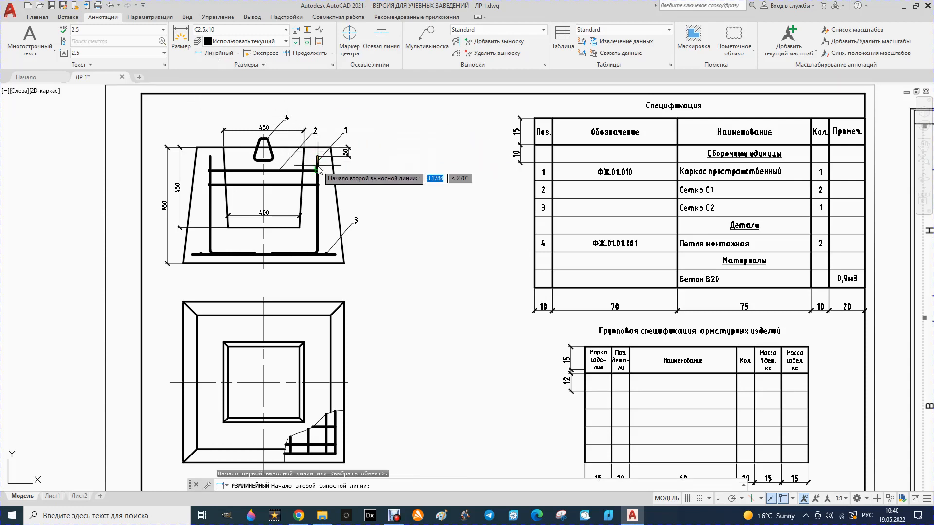
{"action": "left_click", "coordinate": [318, 170]}
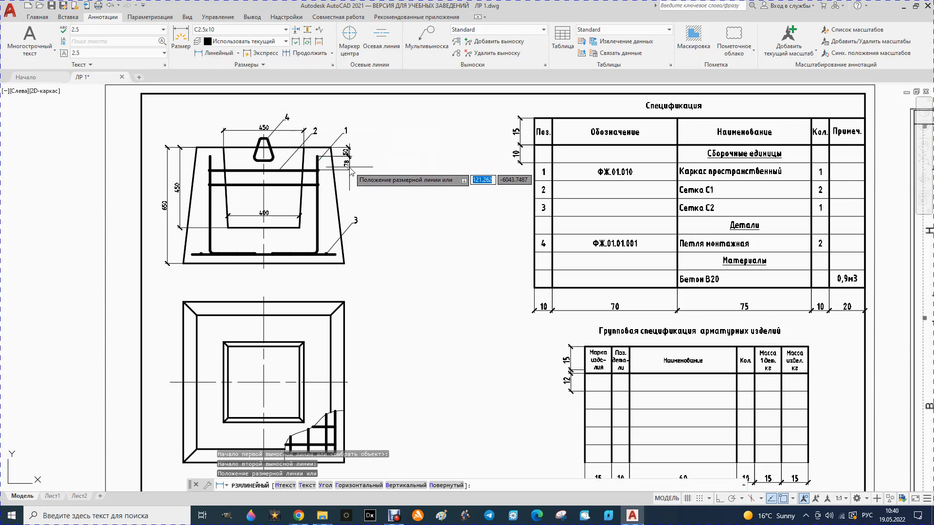
{"action": "scroll", "coordinate": [349, 167], "scroll_direction": "up", "scroll_amount": 4}
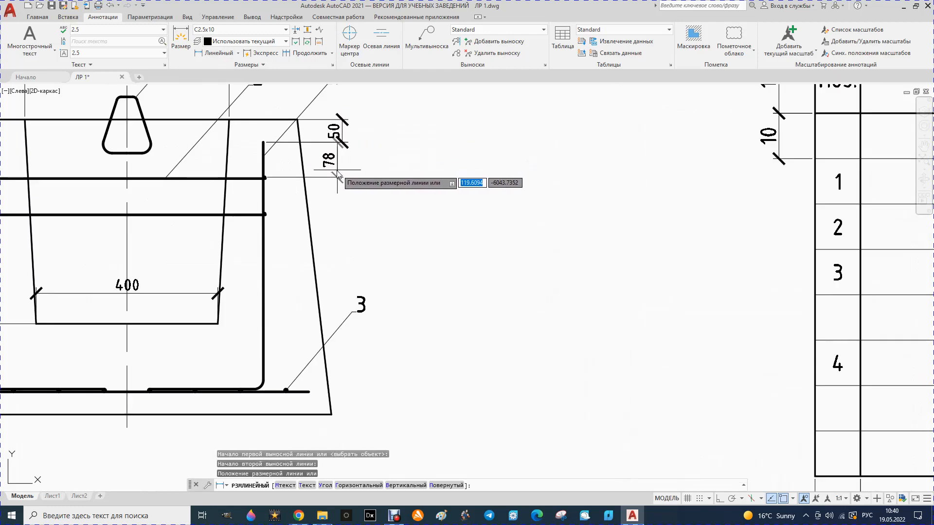
{"action": "key", "text": "Escape"}
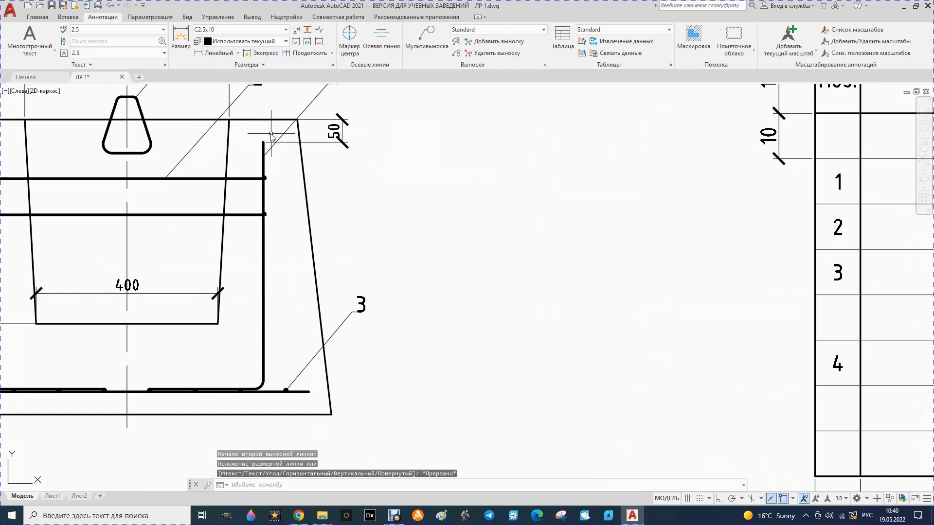
- Dimension vertically from the right cage bar's upper end to the upper horizontal mesh, in line with the top cover dimension
{"action": "left_click", "coordinate": [217, 54]}
{"action": "scroll", "coordinate": [271, 154], "scroll_direction": "up", "scroll_amount": 2}
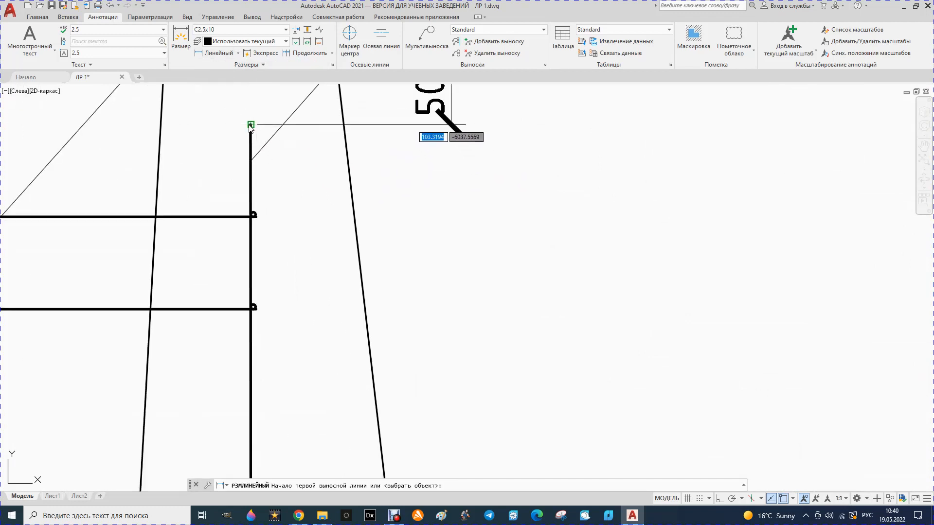
{"action": "left_click", "coordinate": [250, 125]}
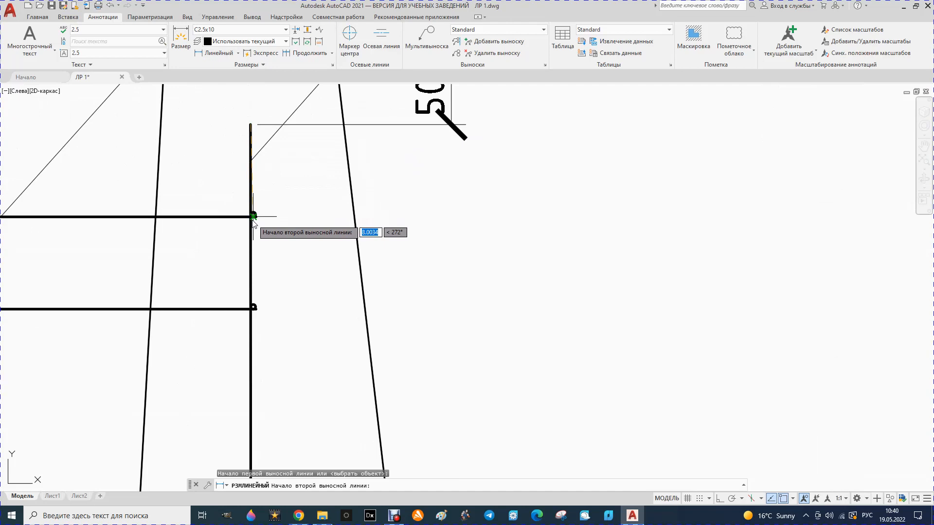
{"action": "left_click", "coordinate": [253, 216]}
{"action": "left_click", "coordinate": [454, 212]}
{"action": "key", "text": "Escape"}
- Dimension the vertical spacing between the two upper horizontal meshes, continuing the dimension chain right of the foundation
{"action": "left_click", "coordinate": [214, 53]}
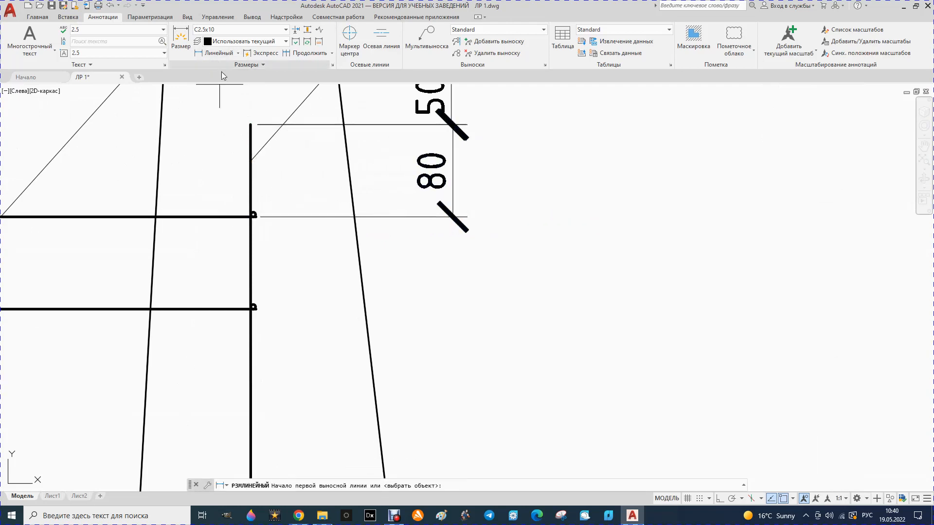
{"action": "left_click", "coordinate": [250, 217]}
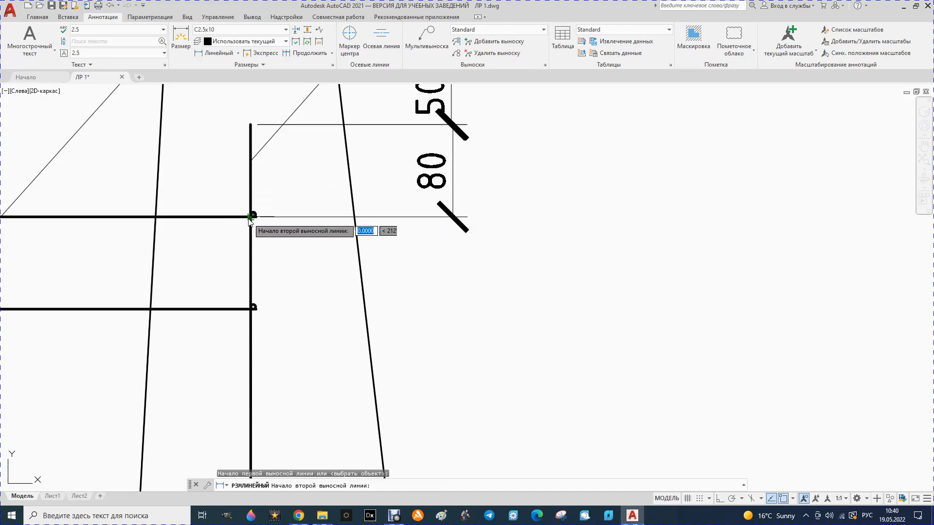
{"action": "left_click", "coordinate": [253, 308]}
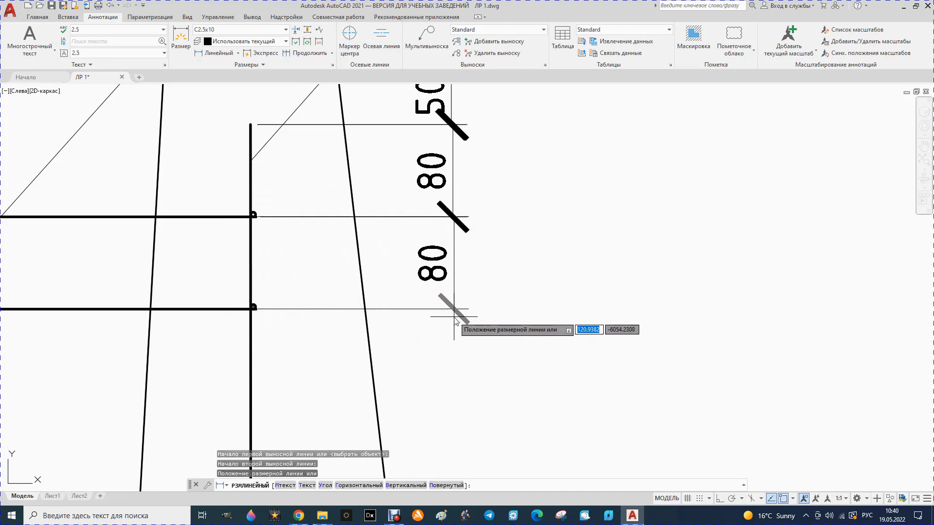
{"action": "left_click", "coordinate": [439, 317]}
- Dimension the concrete cover between the bottom mesh and the foundation's bottom edge, placing the dimension line right of the foundation
{"action": "scroll", "coordinate": [377, 217], "scroll_direction": "down", "scroll_amount": 8}
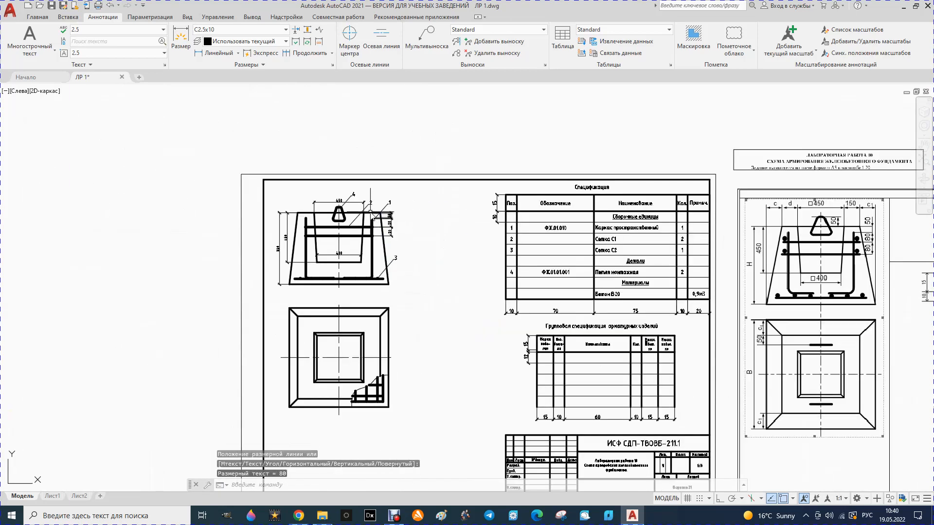
{"action": "scroll", "coordinate": [413, 291], "scroll_direction": "up", "scroll_amount": 4}
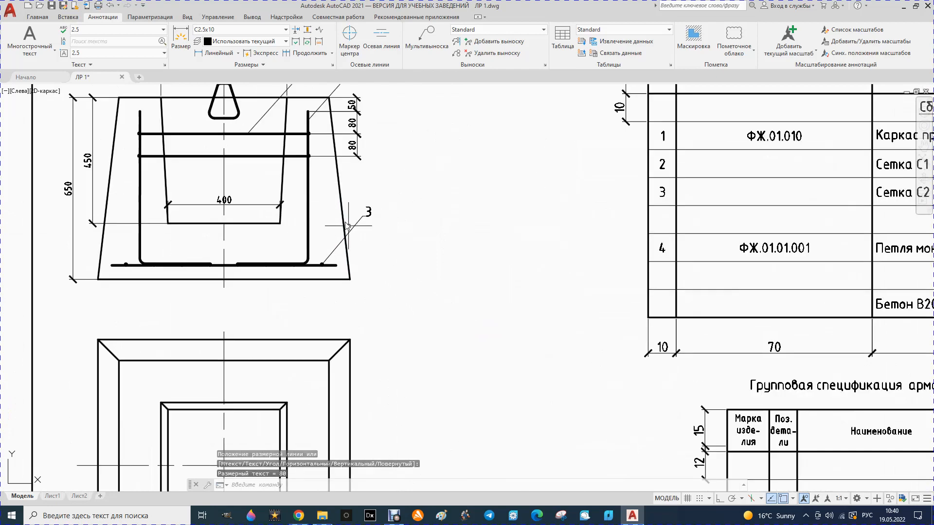
{"action": "left_click", "coordinate": [214, 53]}
{"action": "left_click", "coordinate": [323, 265]}
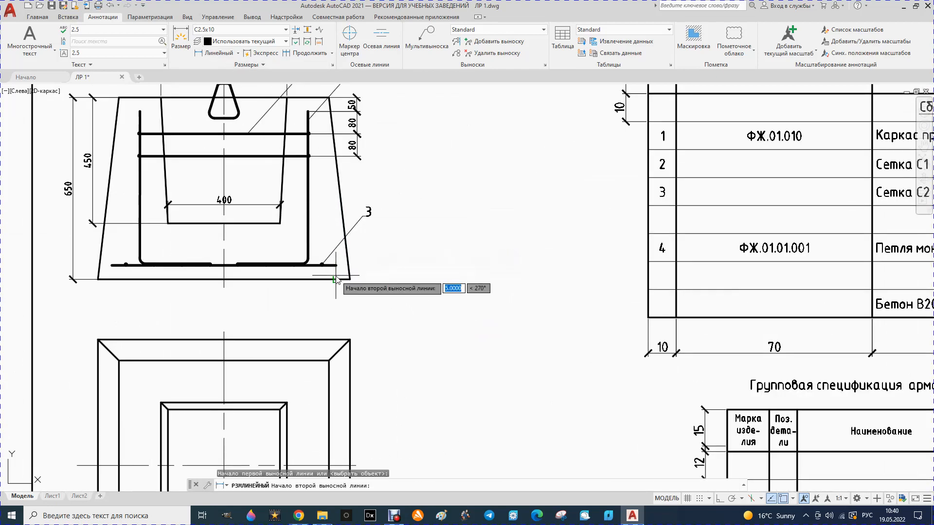
{"action": "left_click", "coordinate": [335, 280]}
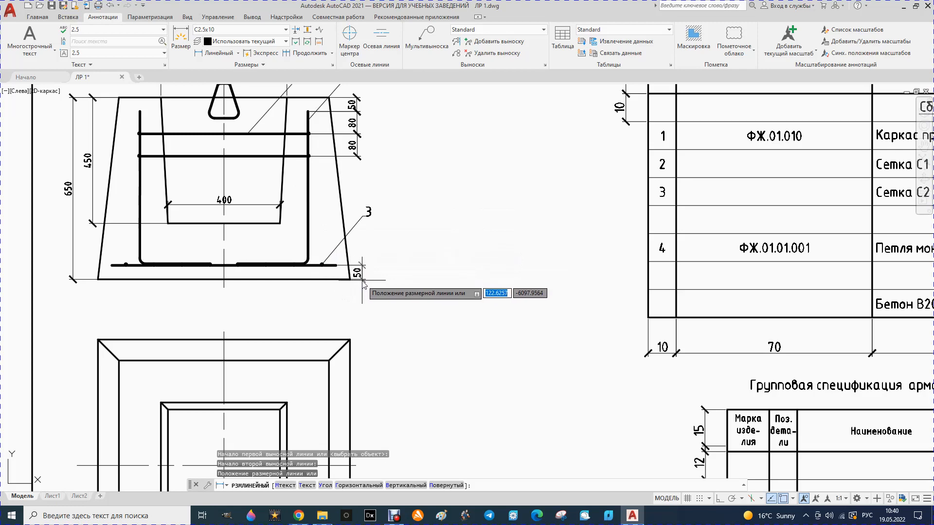
{"action": "left_click", "coordinate": [359, 282]}
- Dimension the left wall's top thickness from the foundation's outer corner to the socket edge, in line with the socket's top width dimension
{"action": "scroll", "coordinate": [349, 242], "scroll_direction": "down", "scroll_amount": 2}
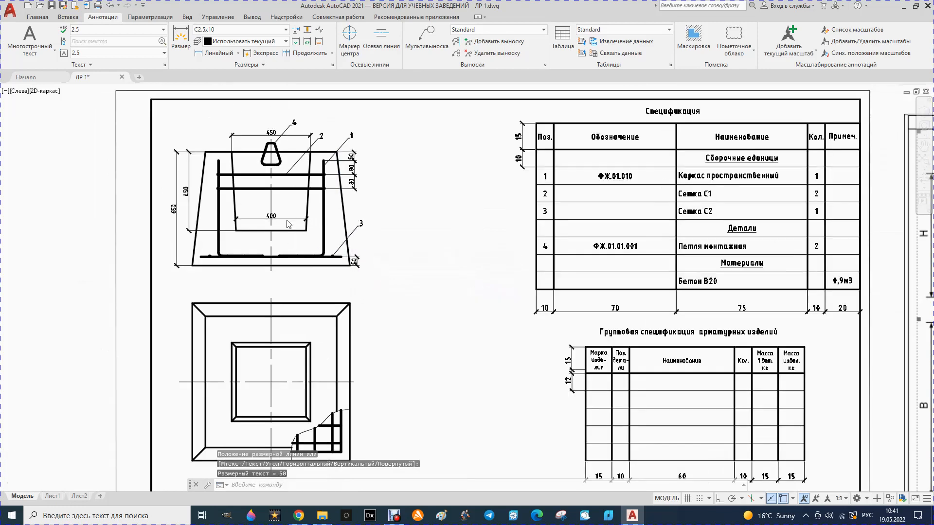
{"action": "scroll", "coordinate": [288, 224], "scroll_direction": "down", "scroll_amount": 2}
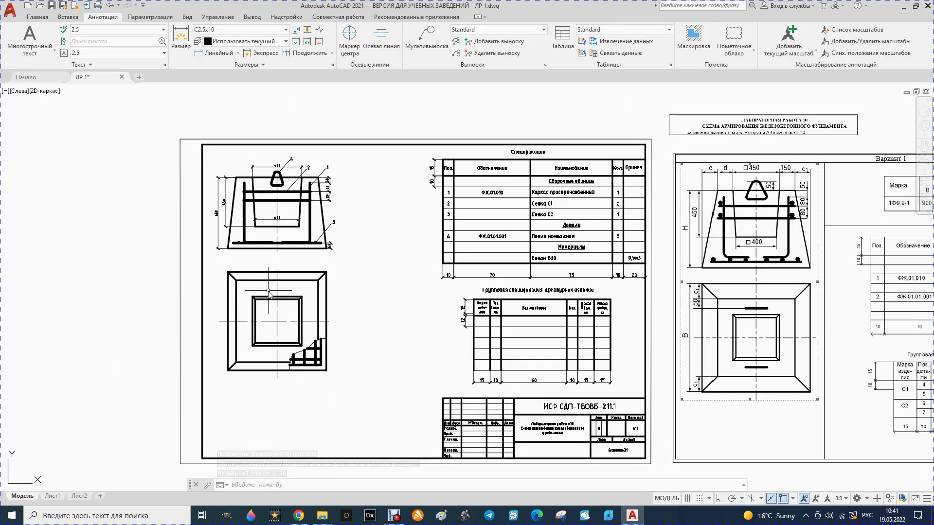
{"action": "scroll", "coordinate": [232, 149], "scroll_direction": "up", "scroll_amount": 2}
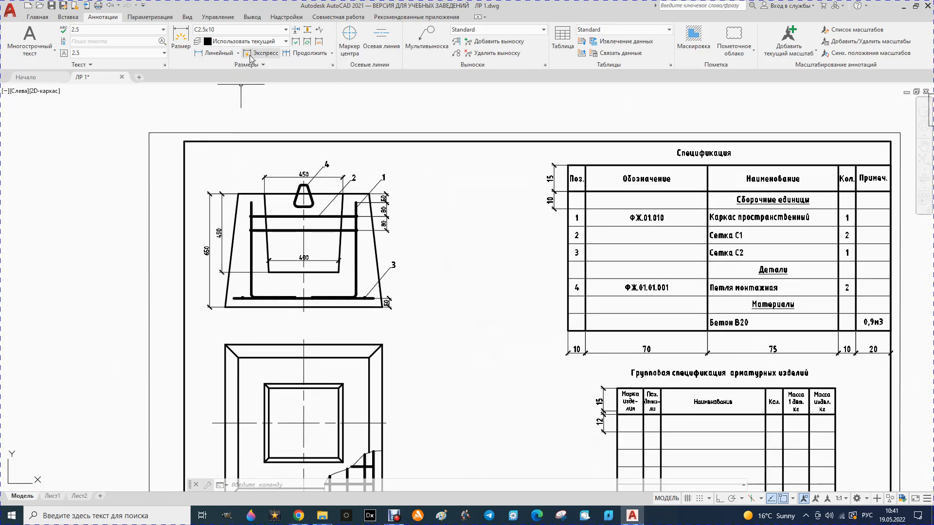
{"action": "left_click", "coordinate": [218, 55]}
{"action": "left_click", "coordinate": [238, 194]}
{"action": "left_click", "coordinate": [265, 194]}
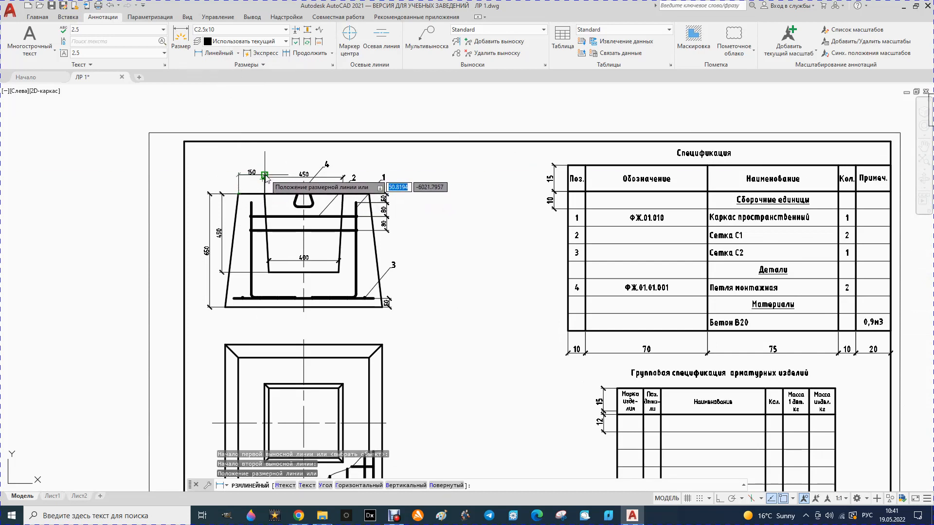
{"action": "scroll", "coordinate": [267, 178], "scroll_direction": "up", "scroll_amount": 4}
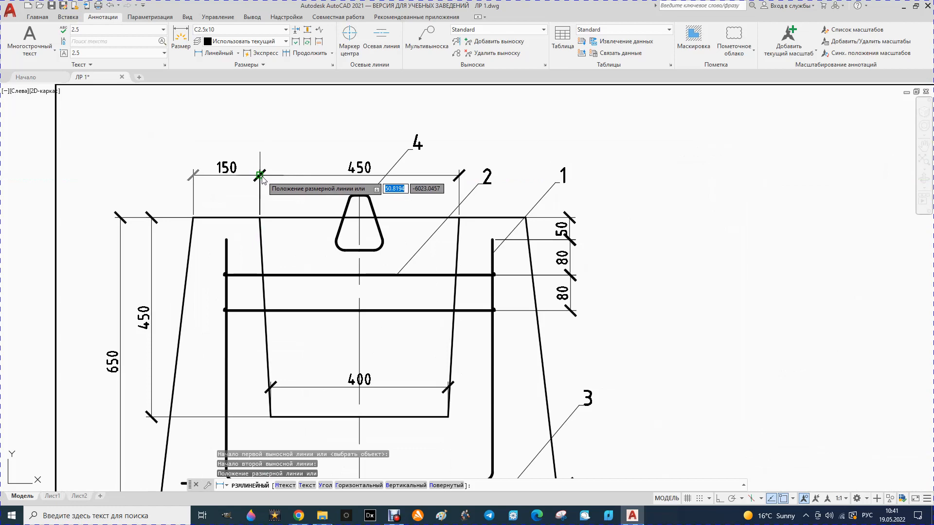
{"action": "left_click", "coordinate": [265, 176]}
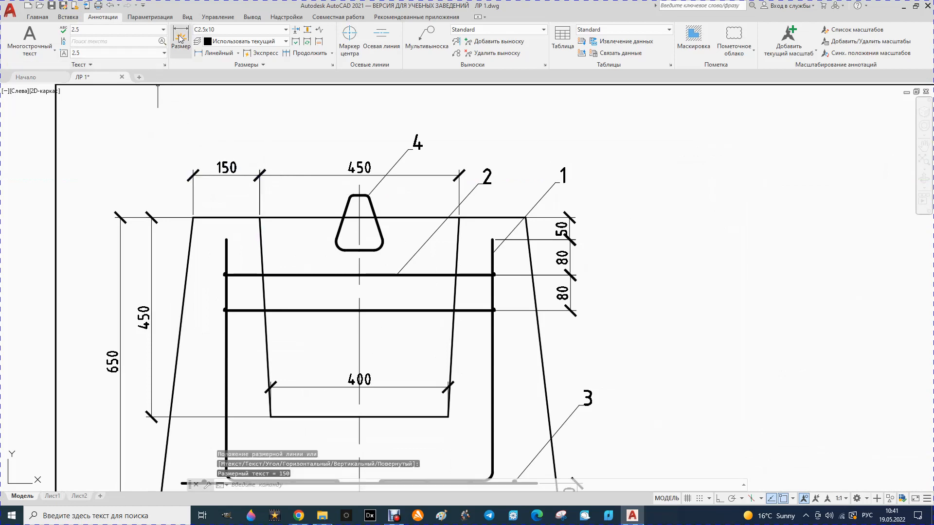
- Dimension the plan view's overall height between its left outer corners, placing the dimension line left of the plan
{"action": "left_click", "coordinate": [213, 60]}
{"action": "scroll", "coordinate": [250, 150], "scroll_direction": "down", "scroll_amount": 6}
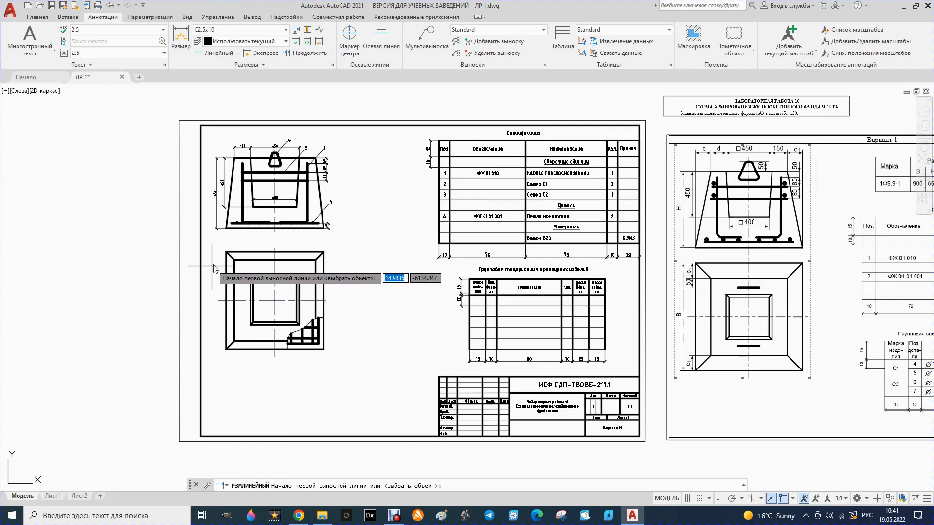
{"action": "left_click", "coordinate": [227, 252]}
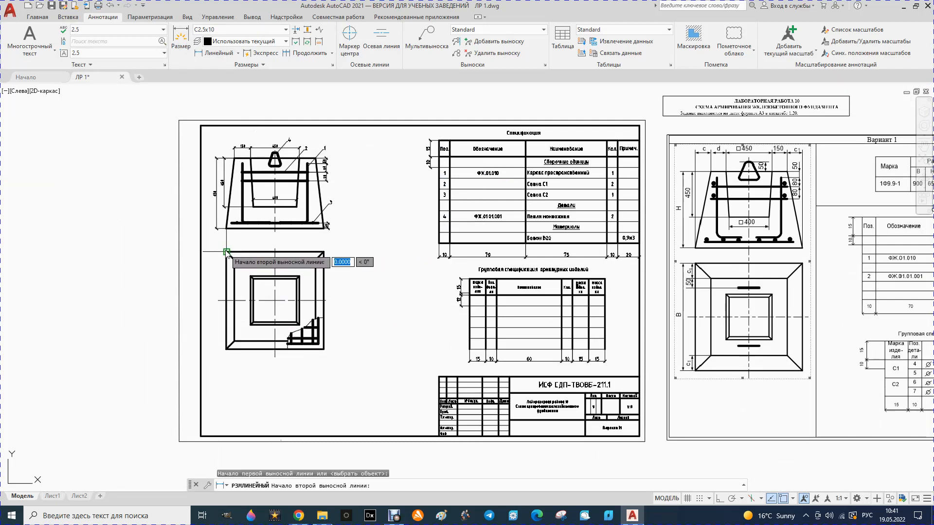
{"action": "left_click", "coordinate": [229, 347]}
{"action": "left_click", "coordinate": [215, 350]}
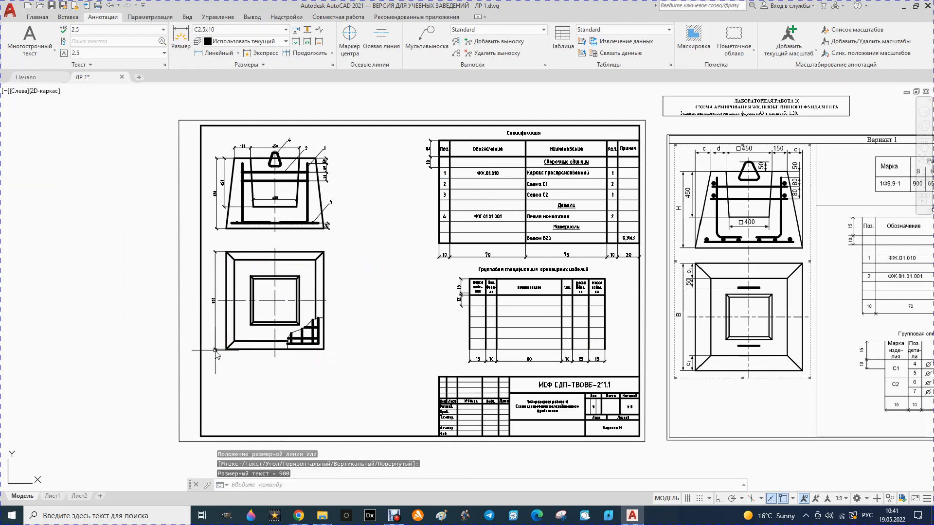
- Dimension the plan view's overall width between its lower outer corners, placing the dimension line below the plan
{"action": "left_click", "coordinate": [214, 52]}
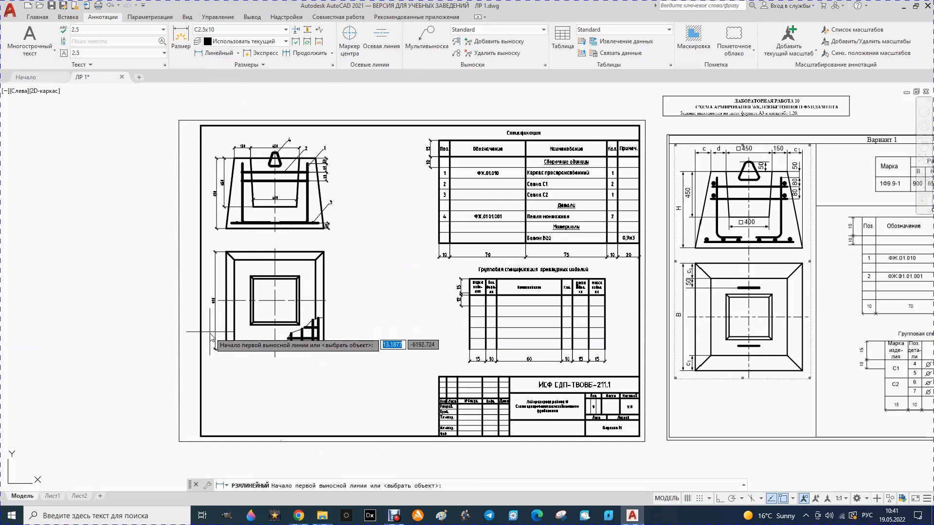
{"action": "left_click", "coordinate": [226, 349]}
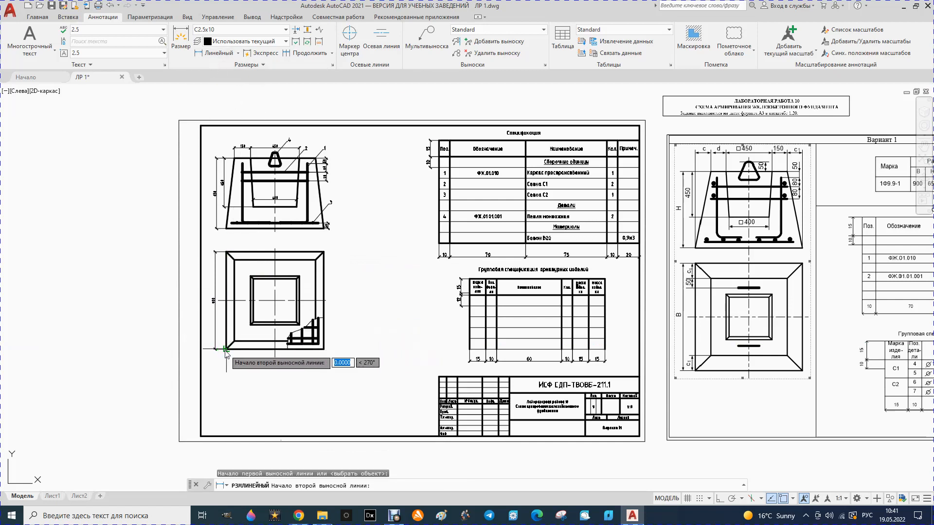
{"action": "left_click", "coordinate": [323, 349]}
{"action": "left_click", "coordinate": [318, 360]}
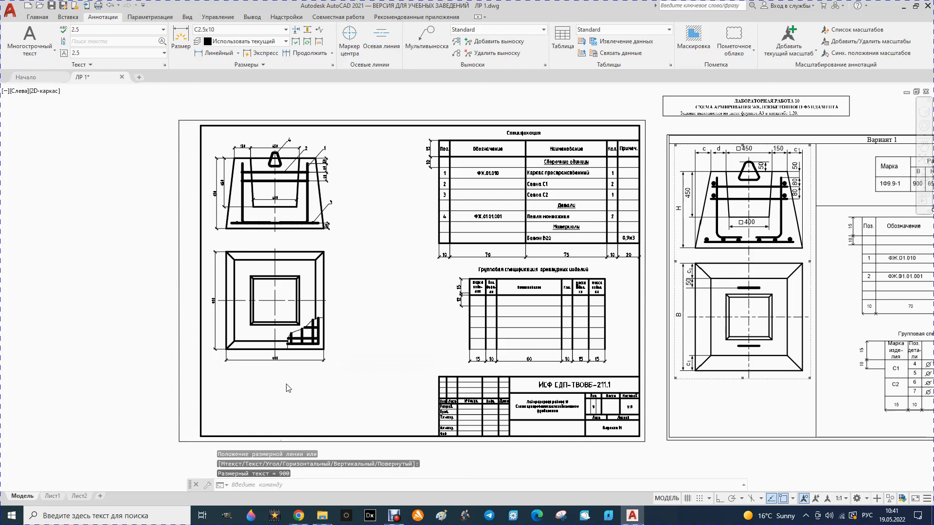
- On the Арматура layer, draw a short horizontal line across the plan's vertical axis on the socket's upper outer edge
{"action": "scroll", "coordinate": [288, 388], "scroll_direction": "up", "scroll_amount": 4}
{"action": "scroll", "coordinate": [279, 381], "scroll_direction": "down", "scroll_amount": 4}
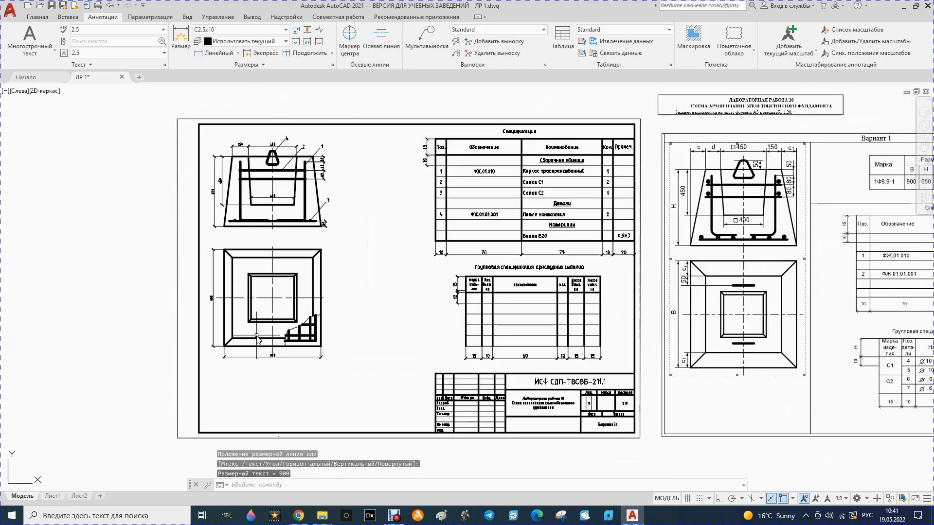
{"action": "scroll", "coordinate": [260, 278], "scroll_direction": "up", "scroll_amount": 2}
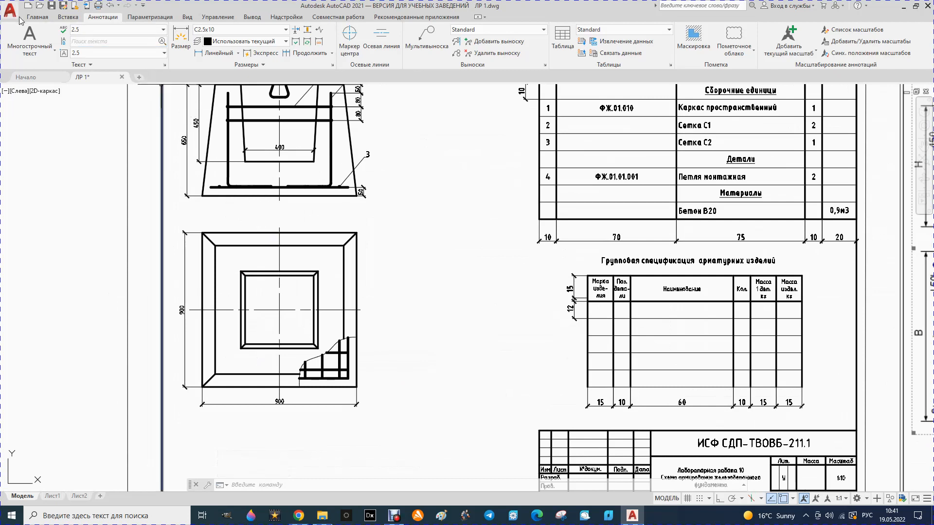
{"action": "left_click", "coordinate": [39, 17]}
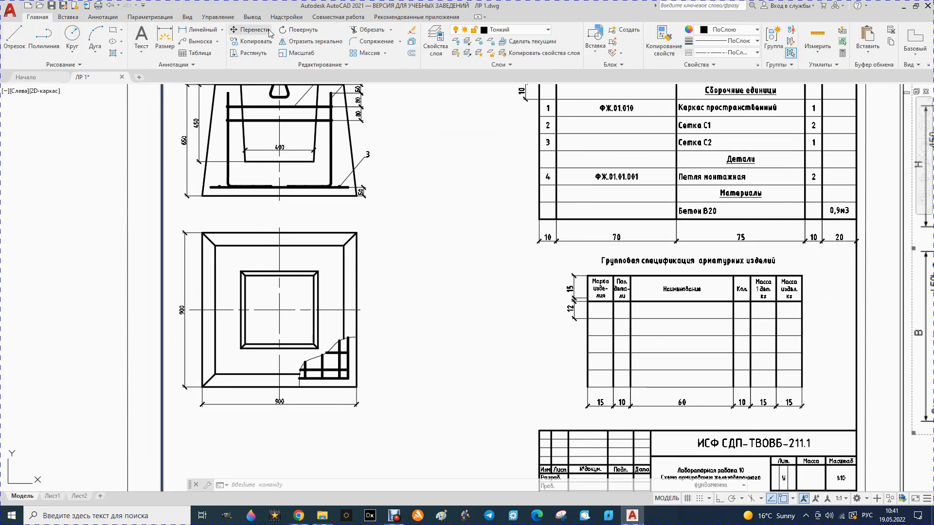
{"action": "left_click", "coordinate": [549, 32]}
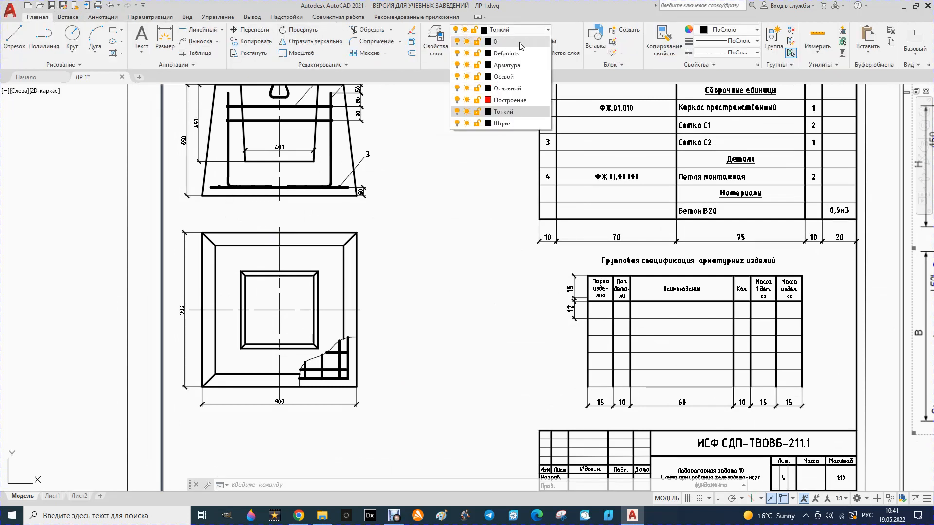
{"action": "left_click", "coordinate": [500, 71]}
{"action": "scroll", "coordinate": [289, 261], "scroll_direction": "up", "scroll_amount": 4}
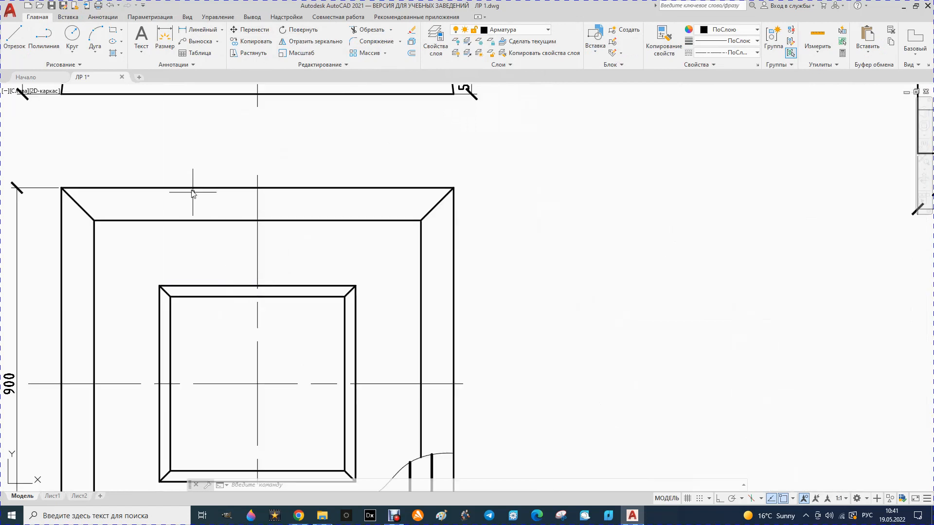
{"action": "left_click", "coordinate": [14, 37]}
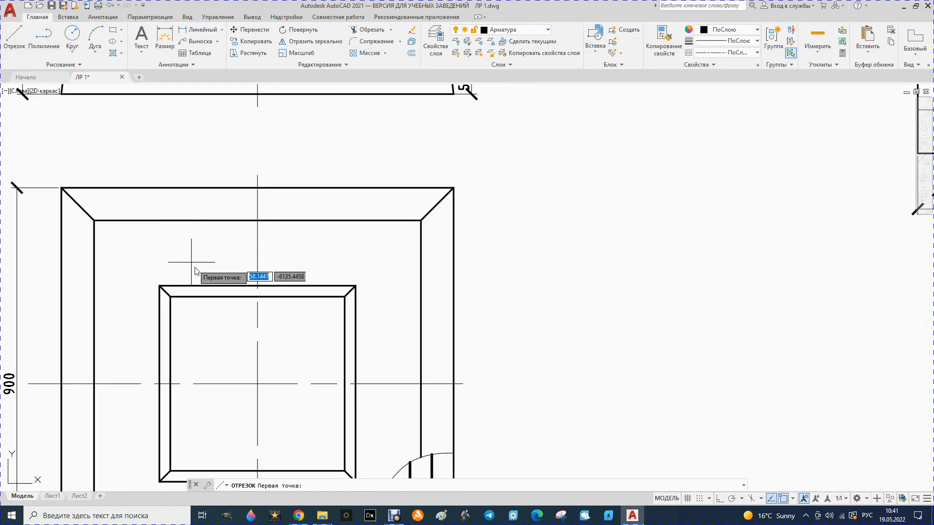
{"action": "left_click", "coordinate": [236, 285]}
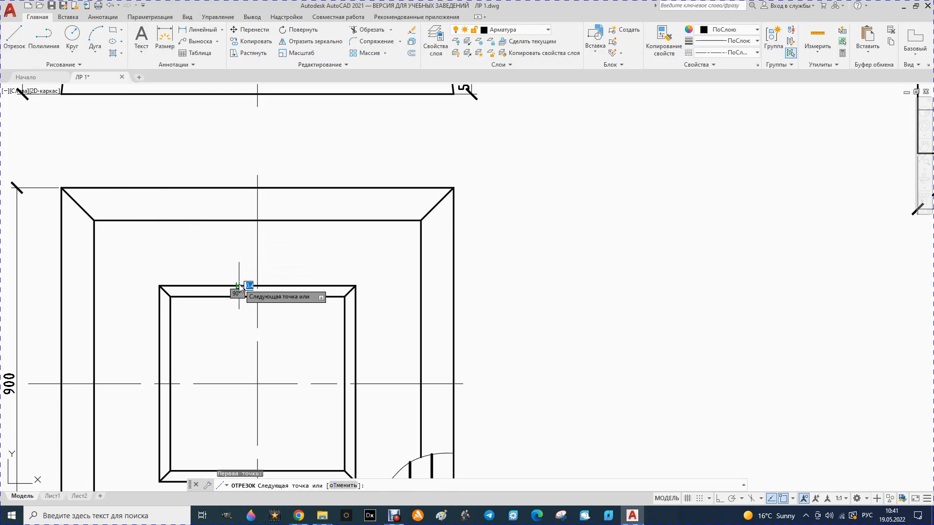
{"action": "left_click", "coordinate": [279, 285]}
{"action": "key", "text": "Escape"}
{"action": "key", "text": "Escape"}
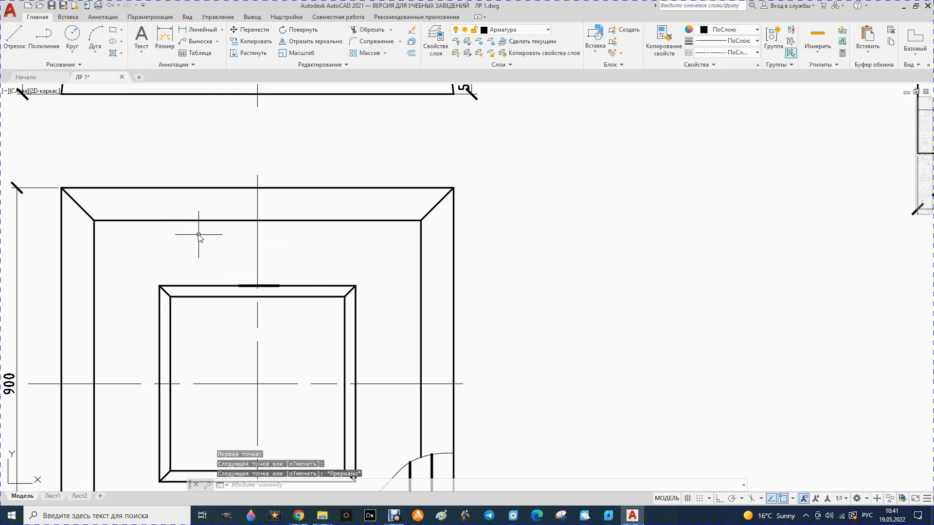
- Move the short thick line up along the vertical axis onto the upper edge of the foundation's inner contour
{"action": "left_click", "coordinate": [249, 30]}
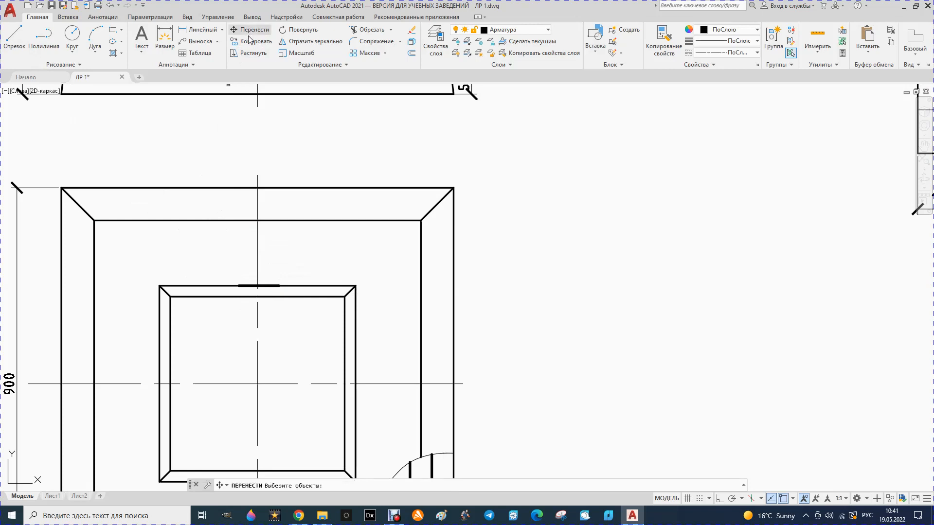
{"action": "left_click", "coordinate": [270, 286]}
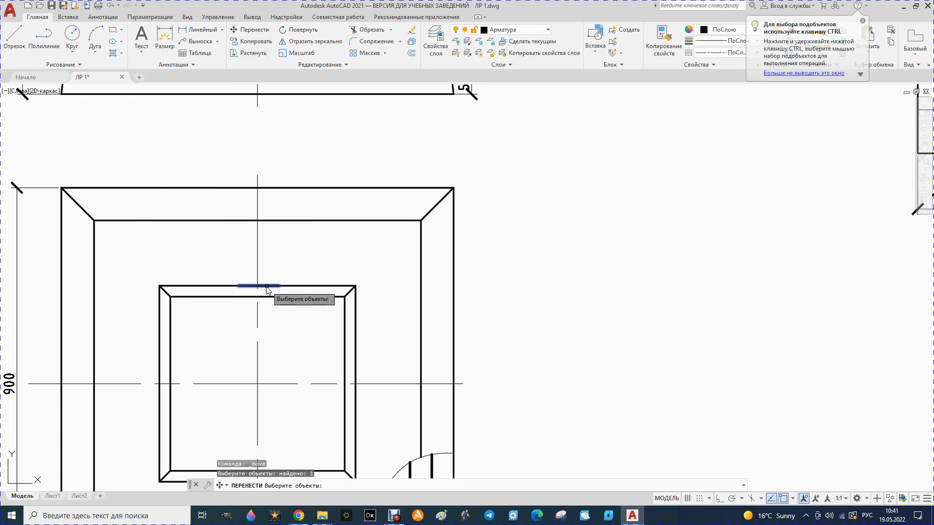
{"action": "key", "text": "Return"}
{"action": "left_click", "coordinate": [257, 286]}
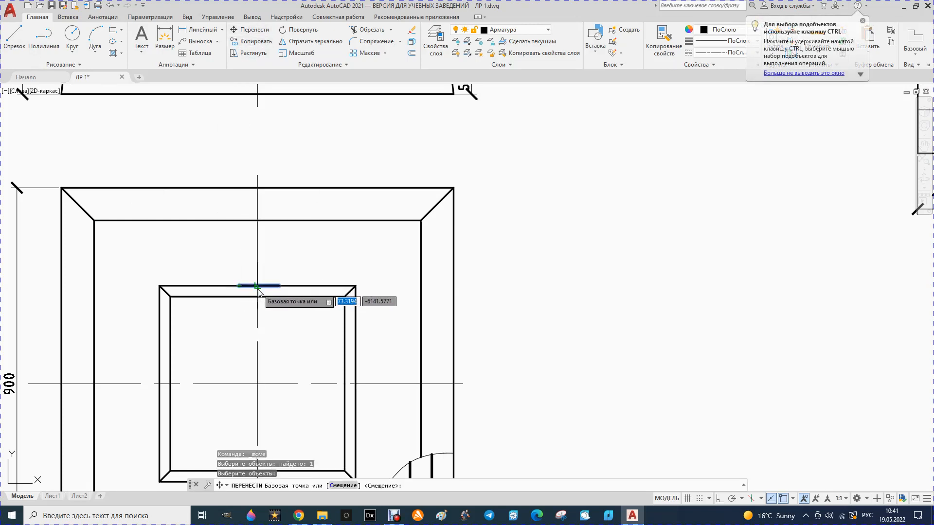
{"action": "left_click", "coordinate": [257, 220]}
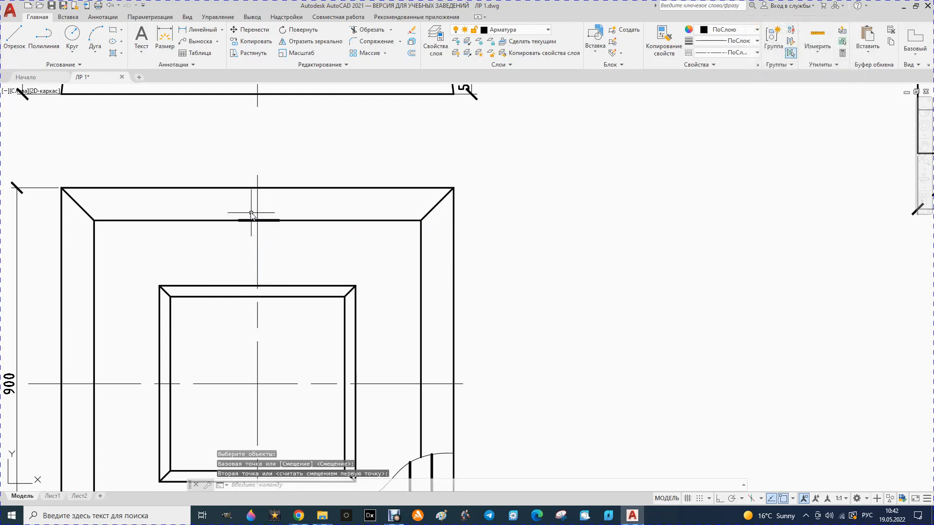
- Copy the short line straight down from the inner contour's upper edge, at distances of 50 and 5
{"action": "left_click", "coordinate": [251, 42]}
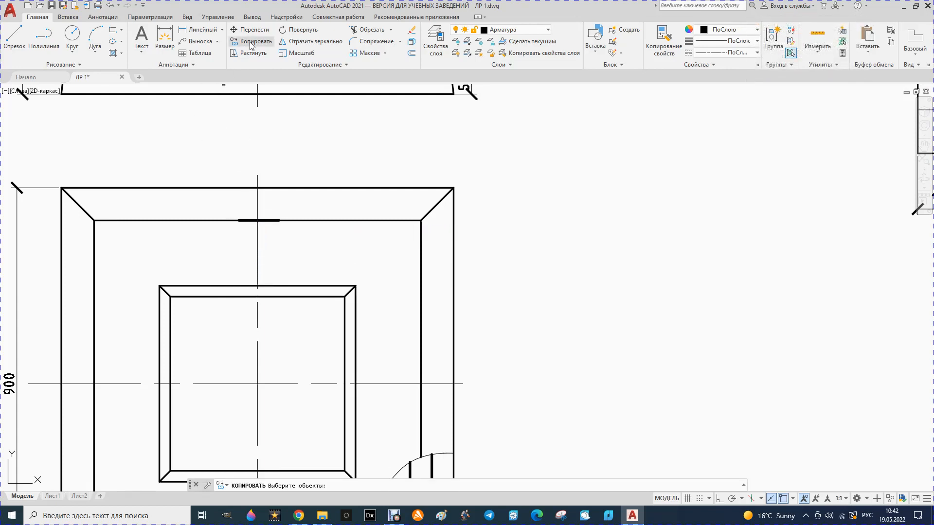
{"action": "left_click", "coordinate": [247, 221]}
{"action": "key", "text": "Return"}
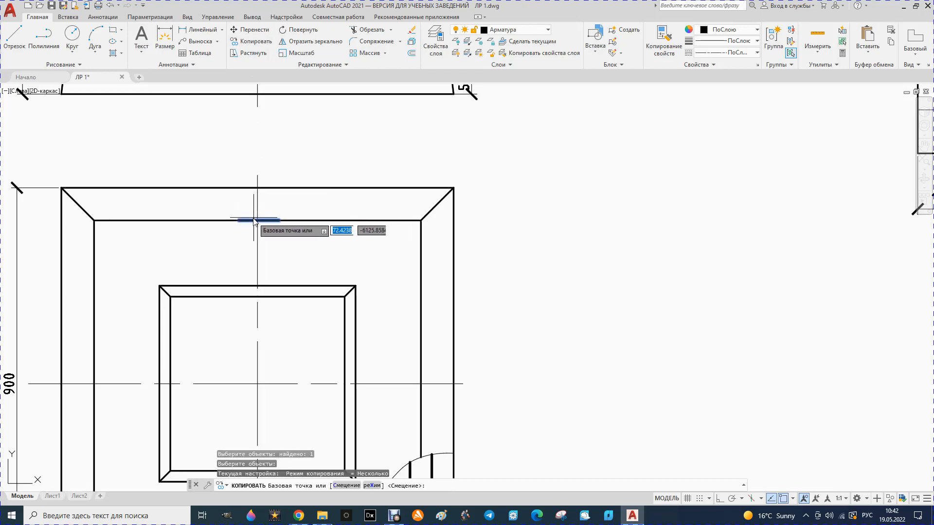
{"action": "left_click", "coordinate": [259, 220]}
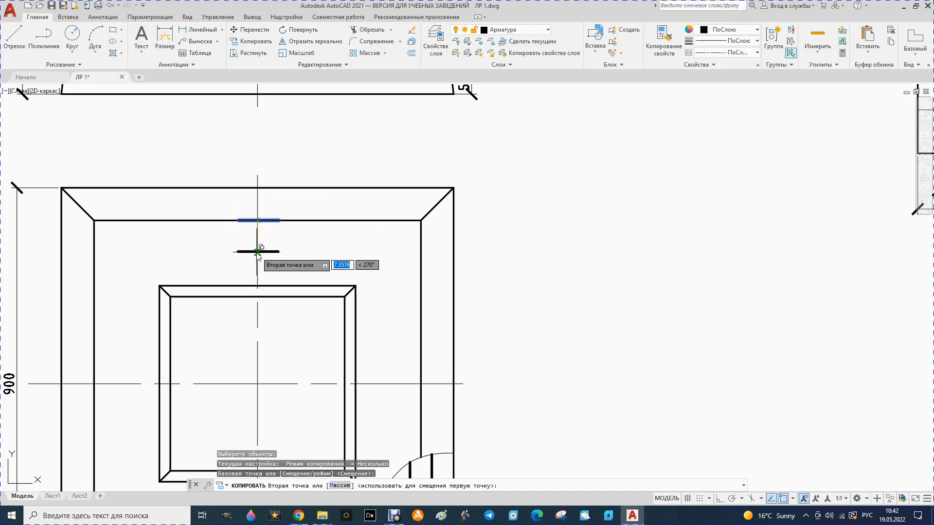
{"action": "type", "text": "50"}
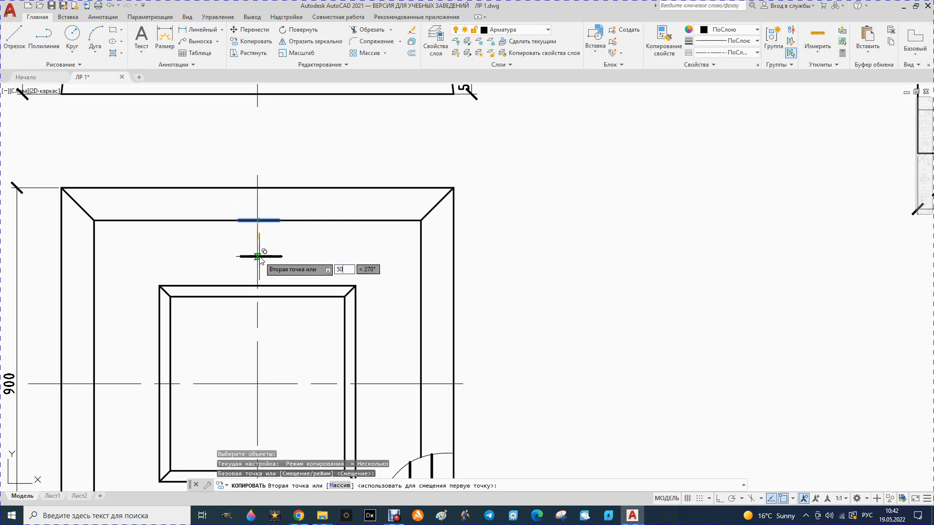
{"action": "key", "text": "Return"}
{"action": "scroll", "coordinate": [262, 216], "scroll_direction": "down", "scroll_amount": 2}
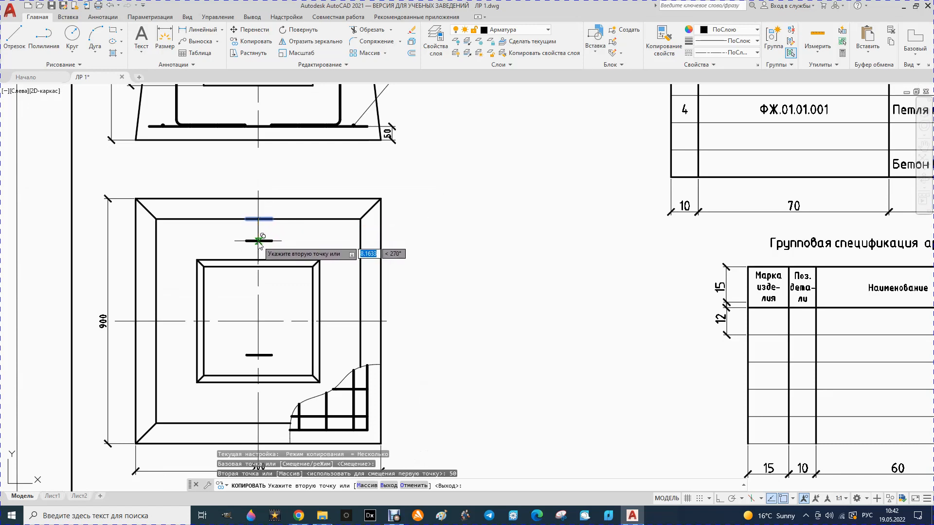
{"action": "type", "text": "5"}
{"action": "key", "text": "Return"}
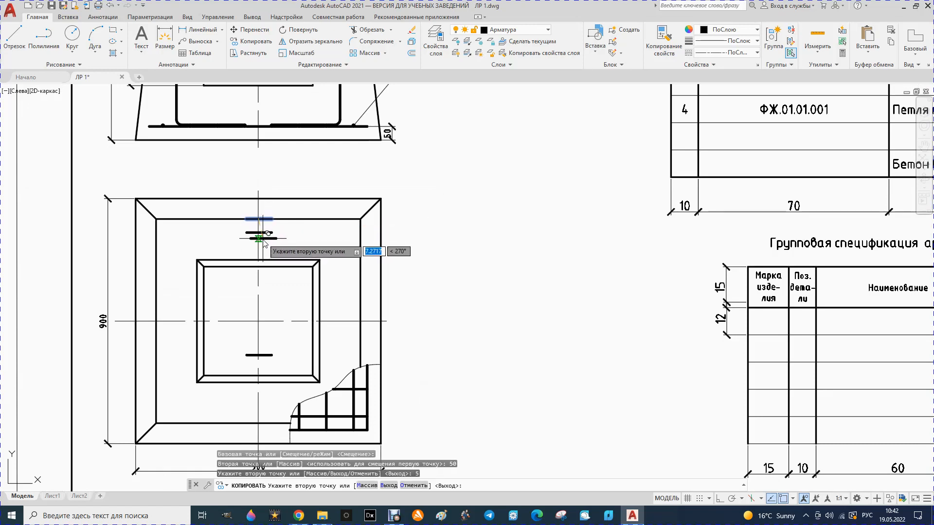
{"action": "key", "text": "Escape"}
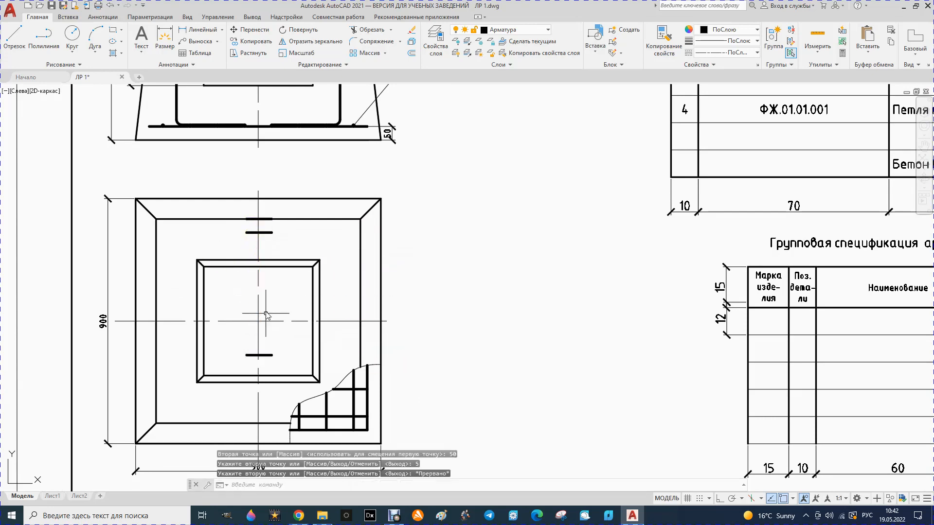
- Delete the short line on the inner contour's upper edge and its copy inside the socket
{"action": "left_click", "coordinate": [252, 220]}
{"action": "key", "text": "Delete"}
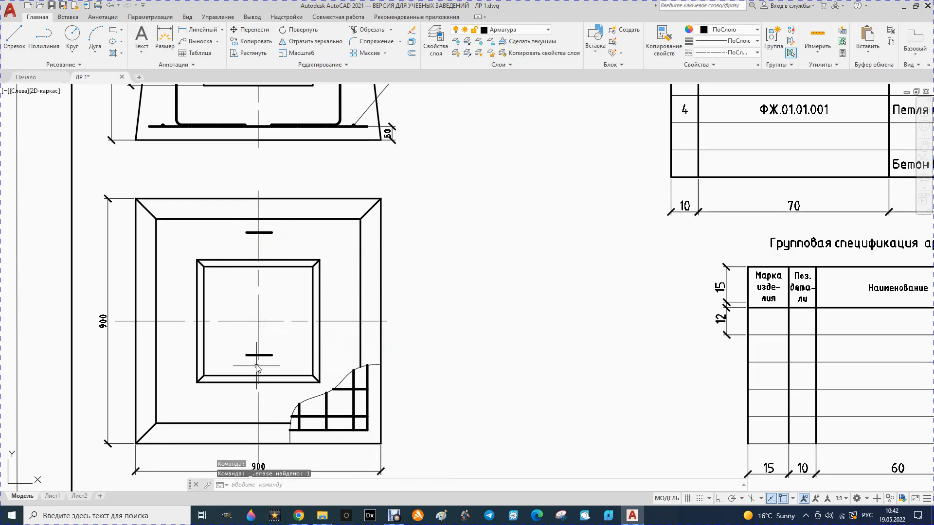
{"action": "scroll", "coordinate": [258, 382], "scroll_direction": "down", "scroll_amount": 5}
{"action": "scroll", "coordinate": [262, 344], "scroll_direction": "up", "scroll_amount": 3}
{"action": "left_click", "coordinate": [267, 331]}
{"action": "key", "text": "Delete"}
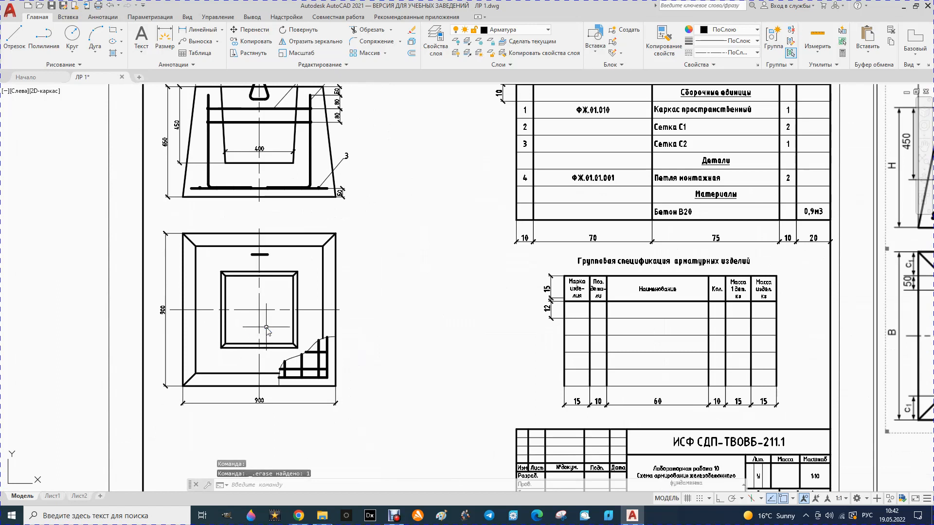
- Mirror the remaining short line about the plan's horizontal axis, keeping the original
{"action": "left_click", "coordinate": [266, 257]}
{"action": "left_click", "coordinate": [306, 41]}
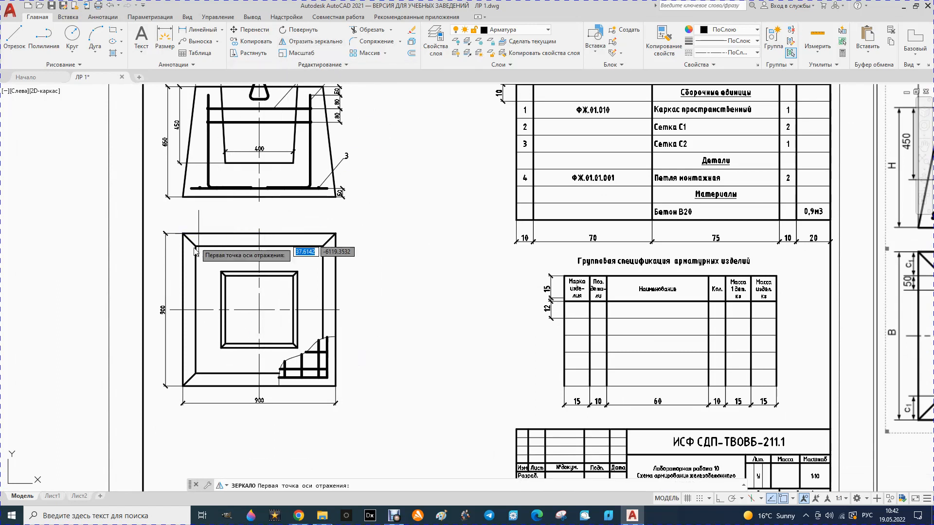
{"action": "left_click", "coordinate": [184, 310]}
{"action": "left_click", "coordinate": [335, 310]}
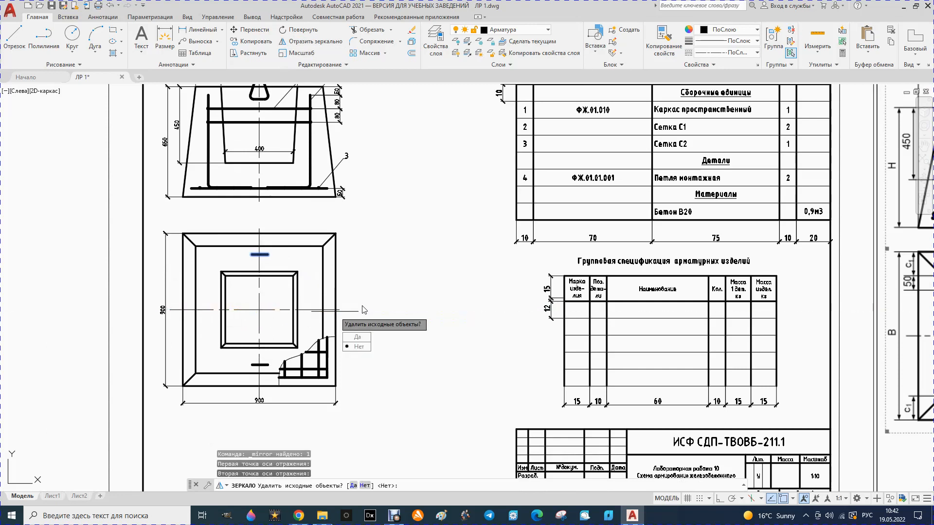
{"action": "key", "text": "Return"}
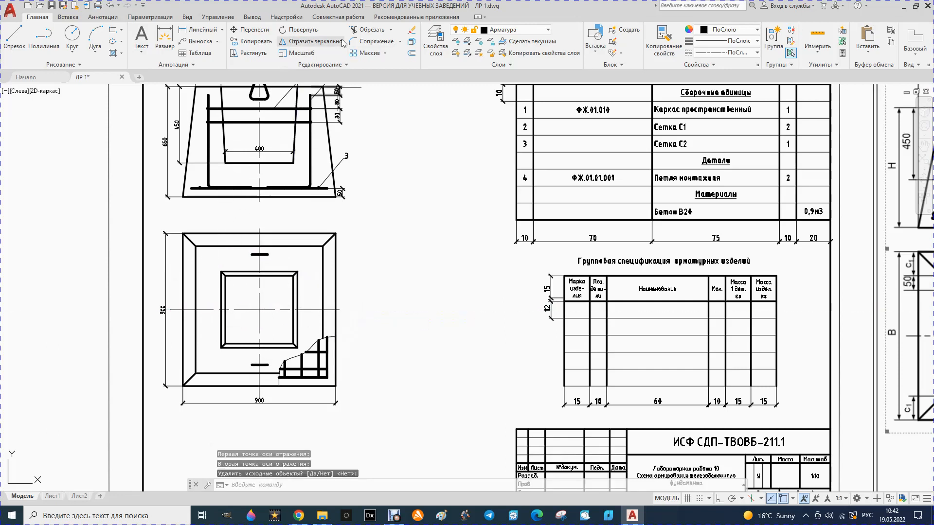
- On the Тонкий layer, dimension the upper short line's vertical offset from the inner contour, placing the dimension to the left of the line
{"action": "left_click", "coordinate": [548, 30]}
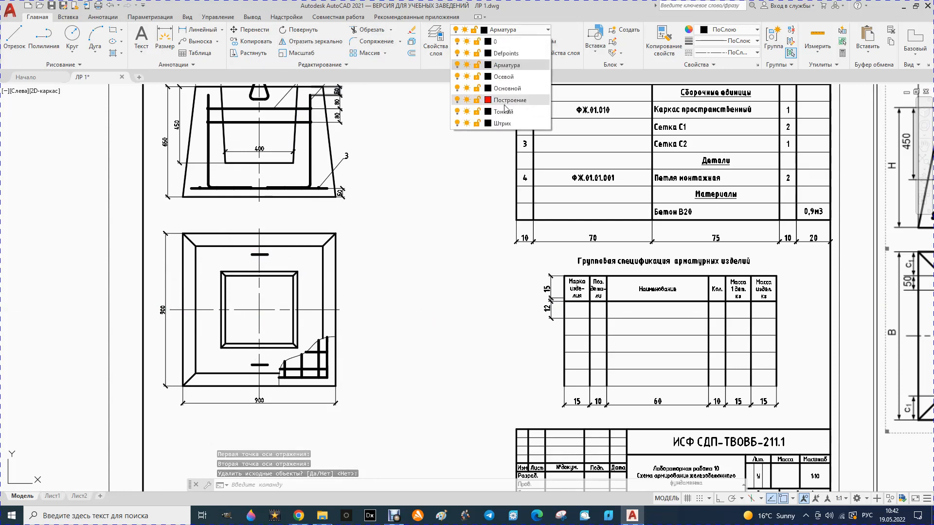
{"action": "left_click", "coordinate": [487, 110]}
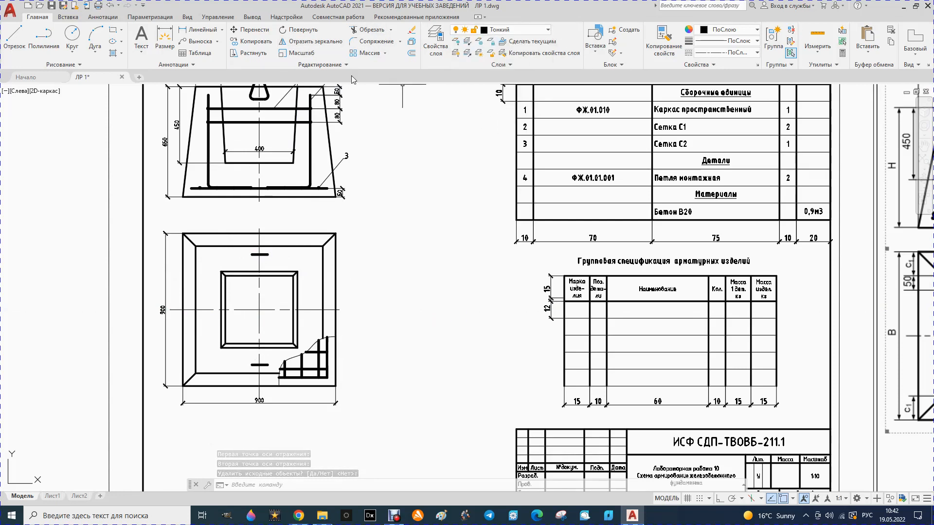
{"action": "left_click", "coordinate": [164, 49]}
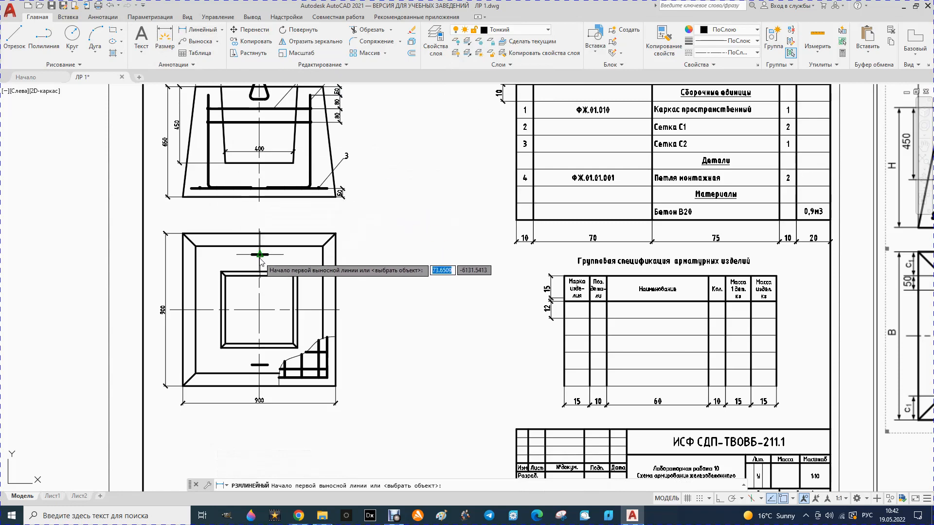
{"action": "scroll", "coordinate": [260, 256], "scroll_direction": "up", "scroll_amount": 4}
{"action": "left_click", "coordinate": [258, 249]}
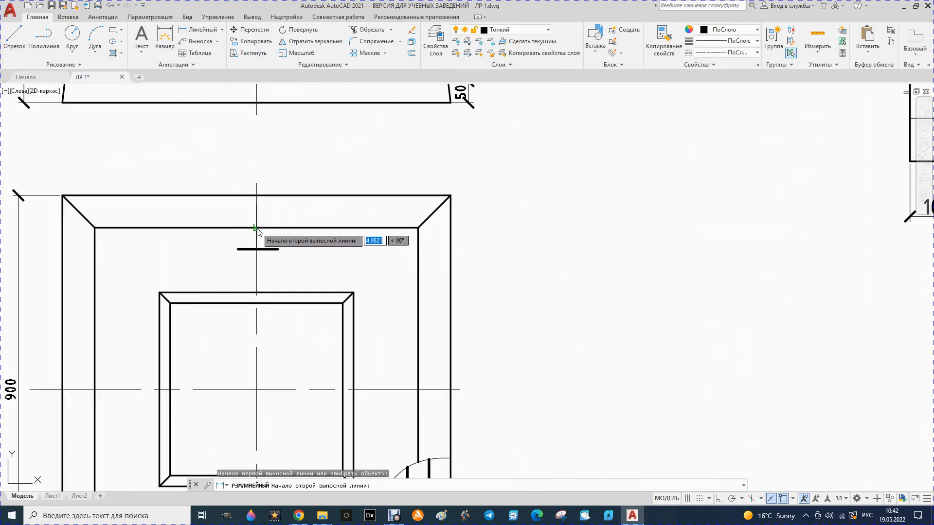
{"action": "left_click", "coordinate": [257, 227]}
{"action": "left_click", "coordinate": [163, 233]}
{"action": "scroll", "coordinate": [198, 199], "scroll_direction": "down", "scroll_amount": 4}
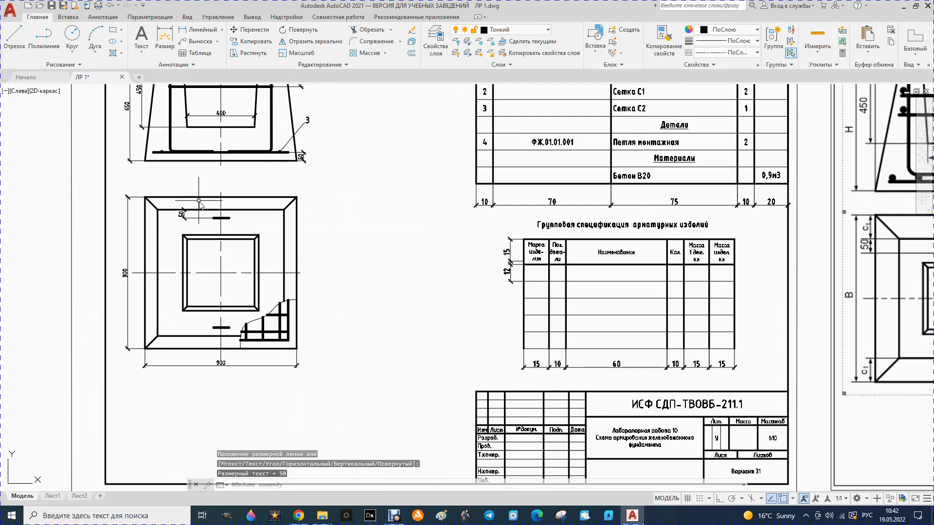
{"action": "scroll", "coordinate": [261, 355], "scroll_direction": "up", "scroll_amount": 4}
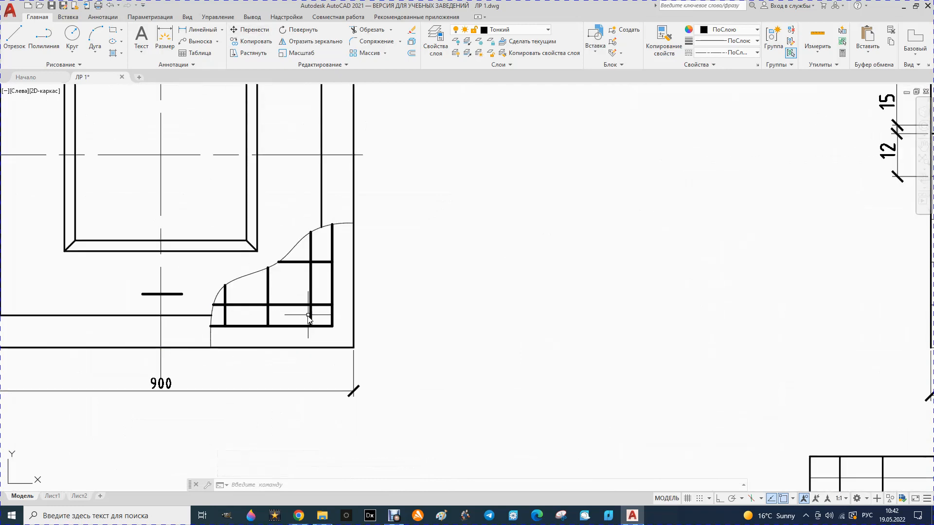
{"action": "scroll", "coordinate": [260, 272], "scroll_direction": "down", "scroll_amount": 6}
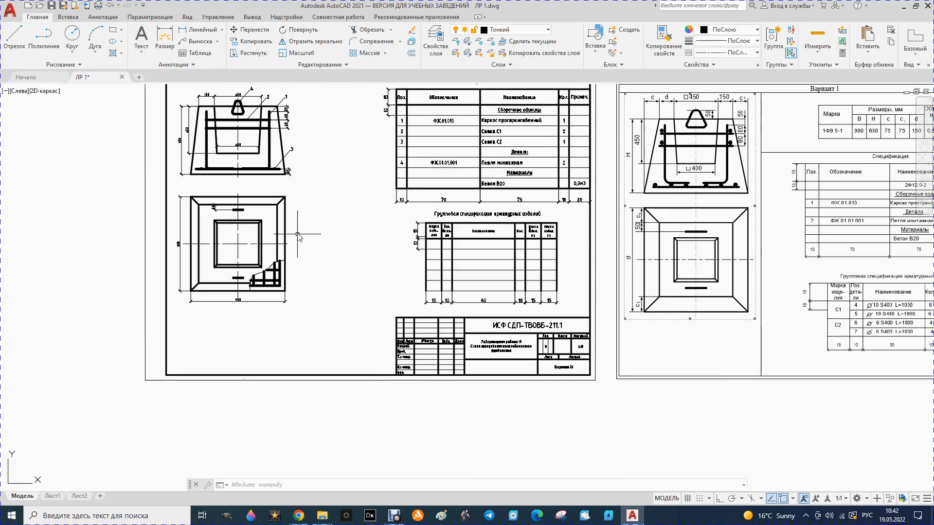
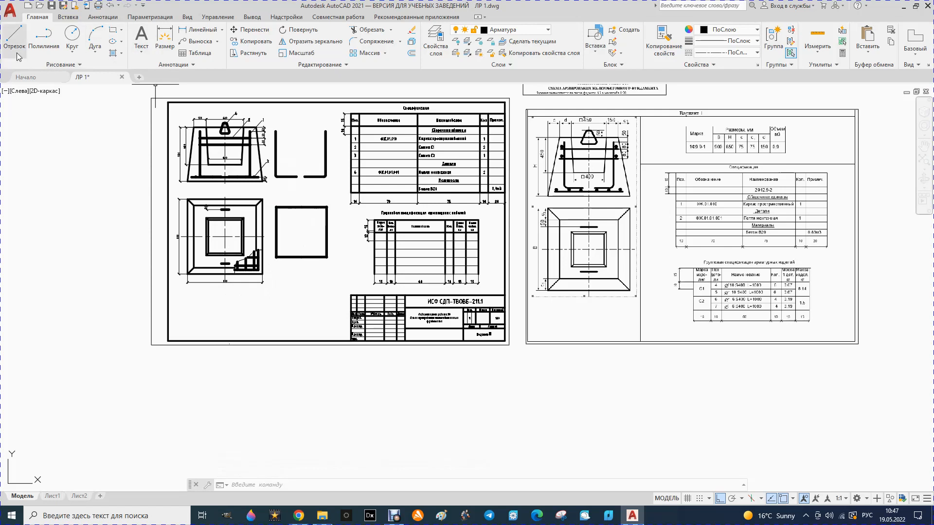
- On the Арматура layer, draw a horizontal line 40 units long below the separate rectangle, beside the title block
{"action": "left_click", "coordinate": [11, 36]}
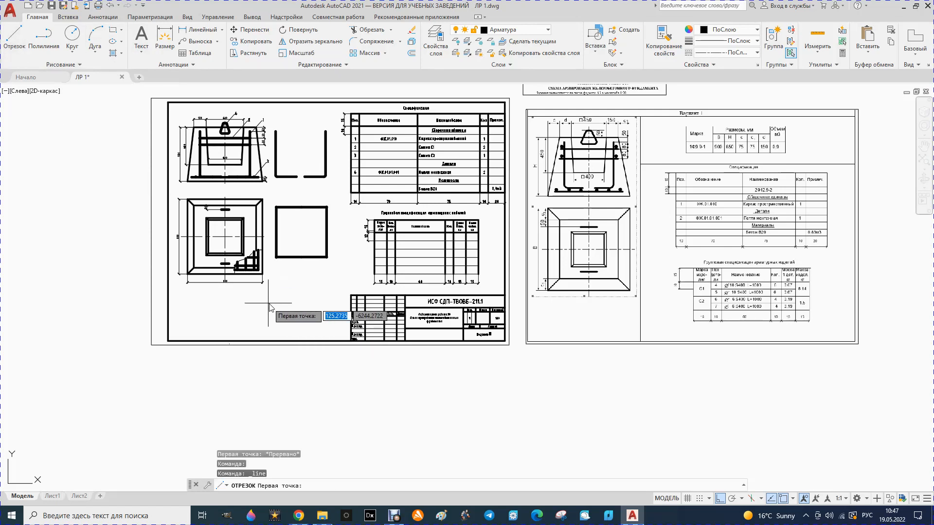
{"action": "left_click", "coordinate": [278, 294]}
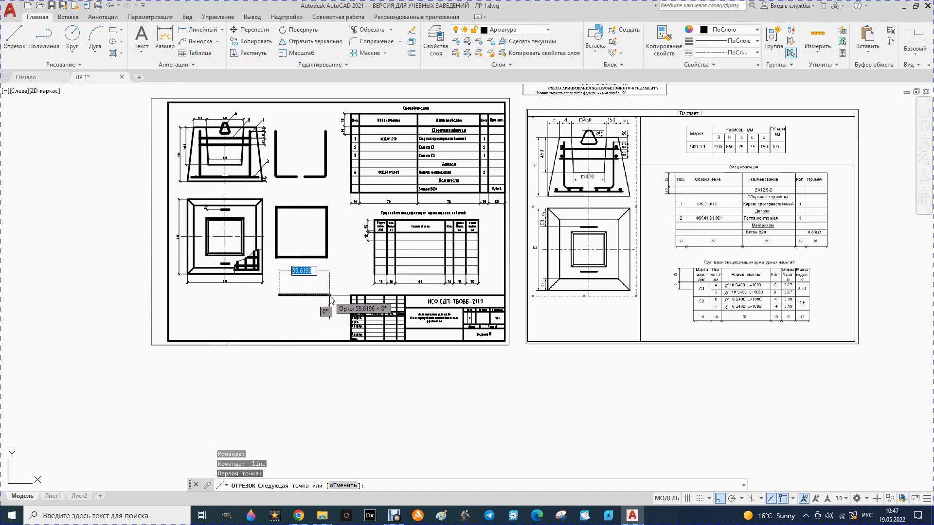
{"action": "key", "text": "Return"}
{"action": "key", "text": "Escape"}
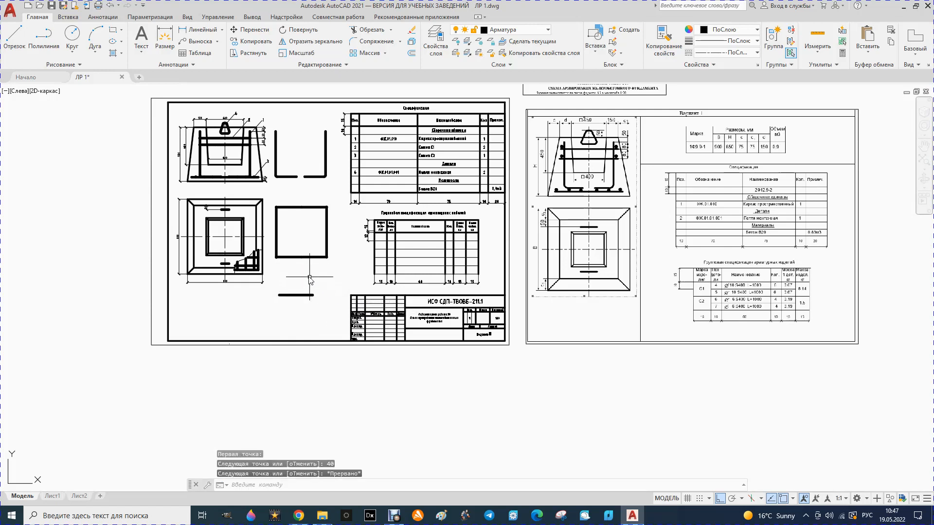
- Offset the new horizontal line downward by 40
{"action": "left_click", "coordinate": [411, 54]}
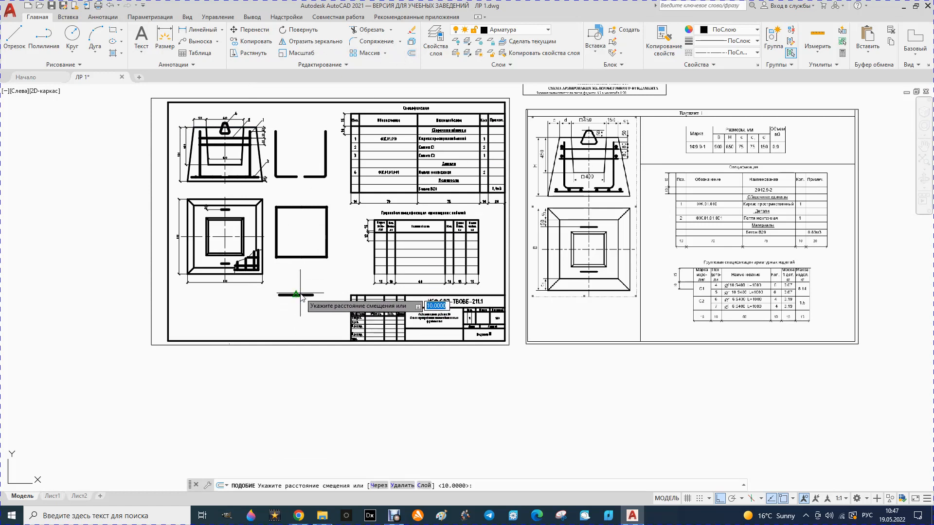
{"action": "type", "text": "4"}
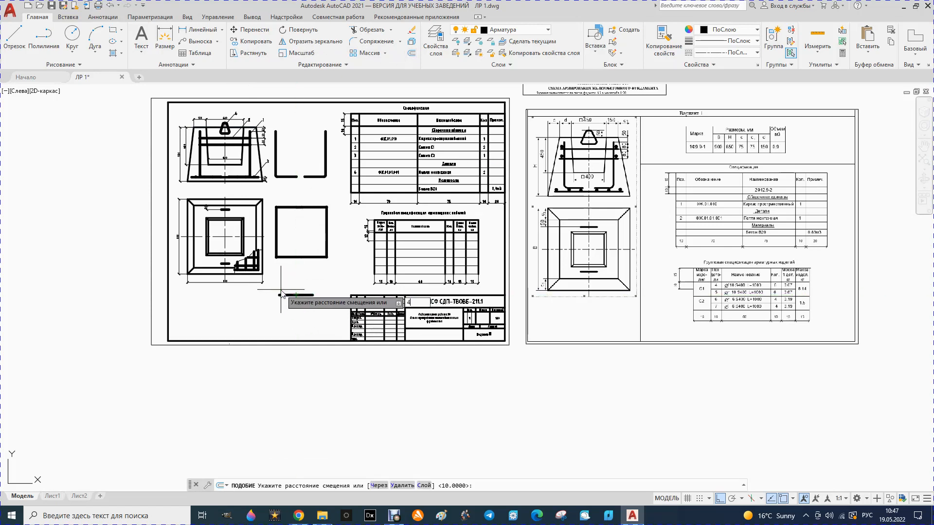
{"action": "type", "text": "0"}
{"action": "key", "text": "Return"}
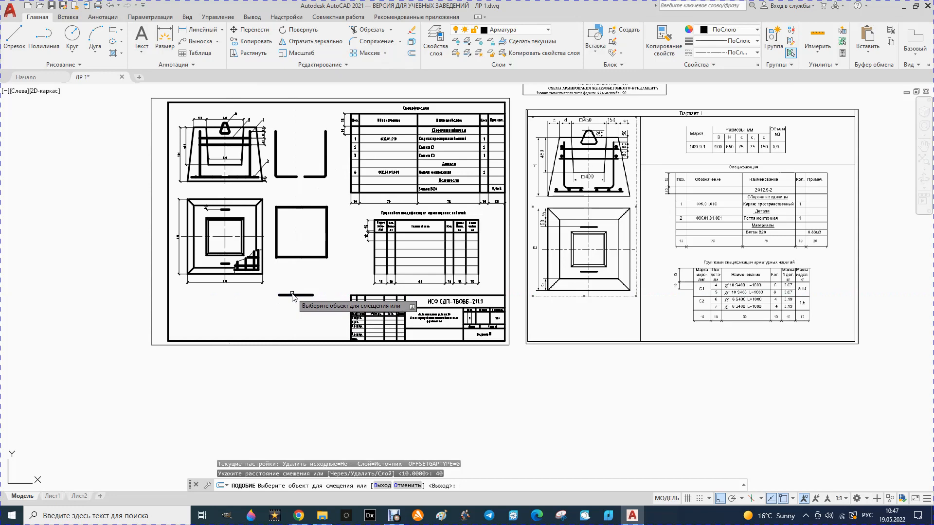
{"action": "left_click", "coordinate": [293, 295]}
{"action": "left_click", "coordinate": [294, 322]}
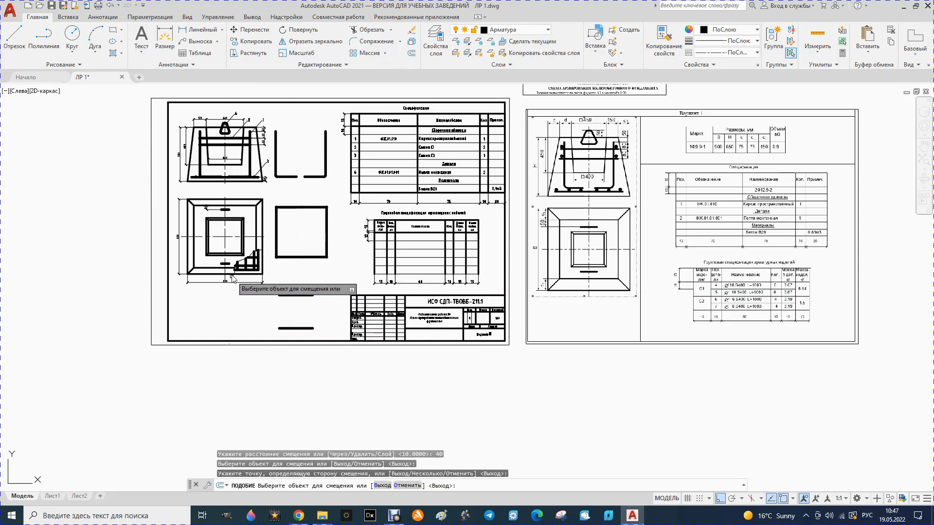
- Draw a vertical line joining the left ends of the two horizontal lines
{"action": "left_click", "coordinate": [14, 38]}
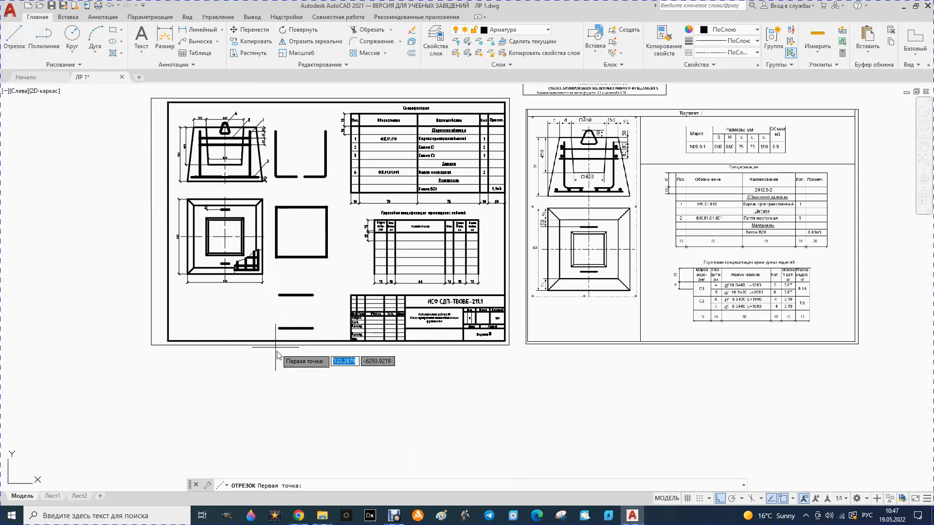
{"action": "scroll", "coordinate": [272, 348], "scroll_direction": "up", "scroll_amount": 4}
{"action": "scroll", "coordinate": [283, 288], "scroll_direction": "up", "scroll_amount": 5}
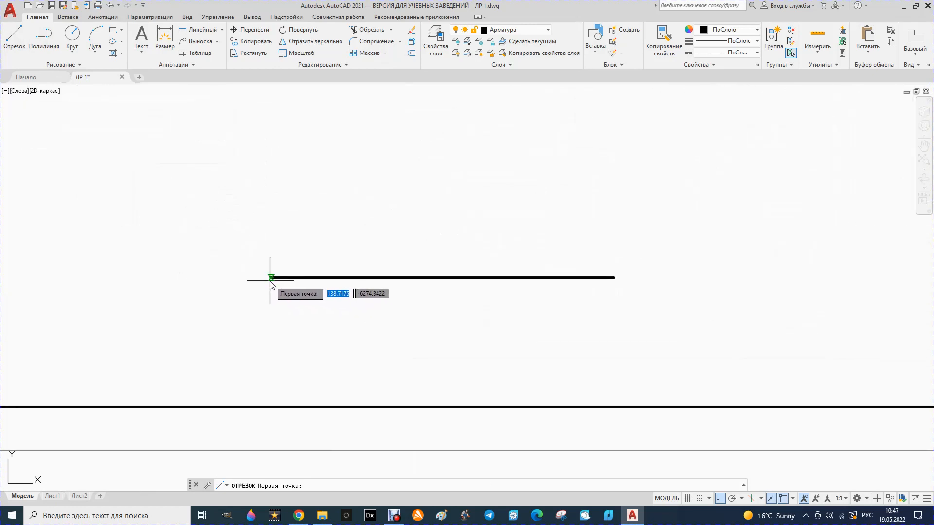
{"action": "left_click", "coordinate": [271, 278]}
{"action": "scroll", "coordinate": [270, 280], "scroll_direction": "down", "scroll_amount": 5}
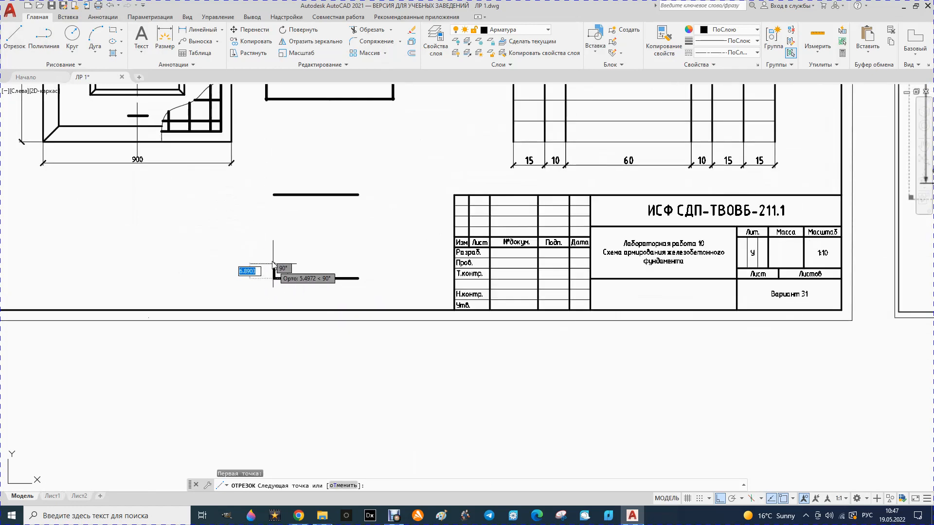
{"action": "left_click", "coordinate": [274, 194]}
- Copy the vertical line from its upper end to the right end of the upper horizontal line, closing the square
{"action": "left_click", "coordinate": [274, 229]}
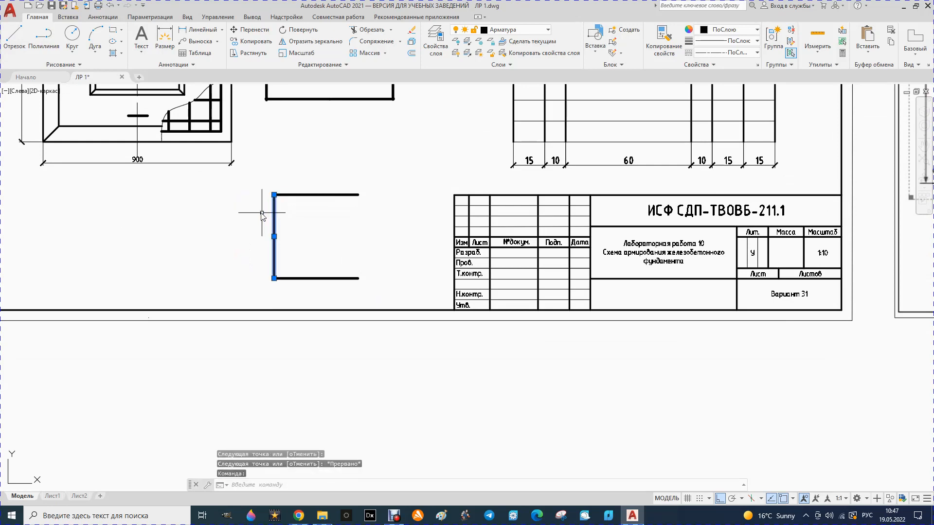
{"action": "left_click", "coordinate": [244, 42]}
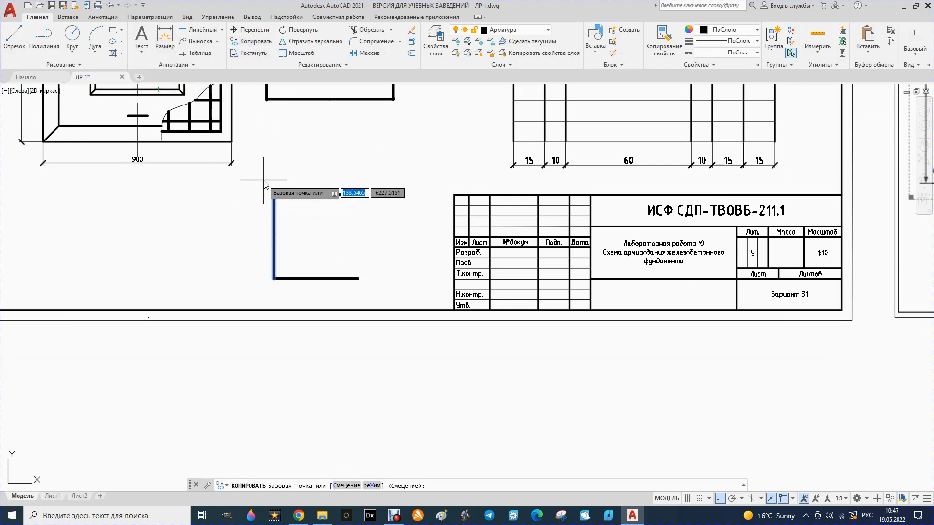
{"action": "left_click", "coordinate": [274, 195]}
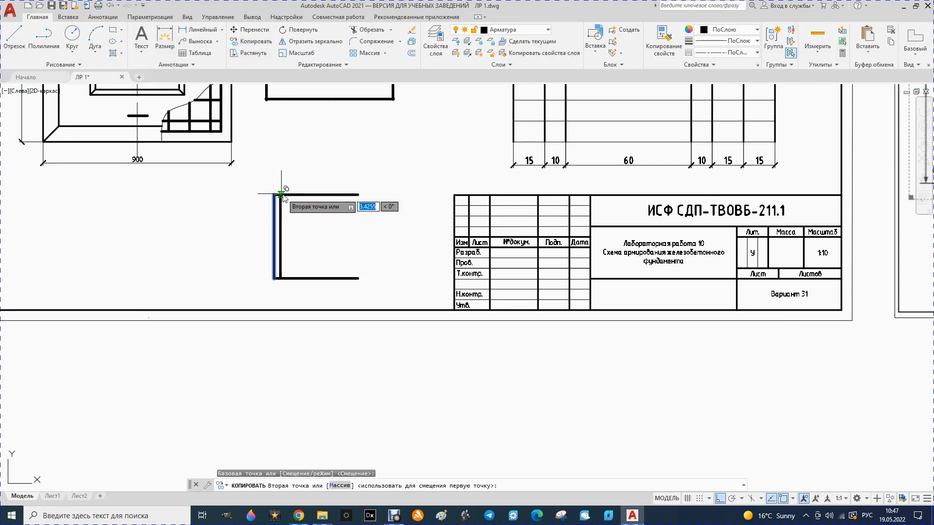
{"action": "left_click", "coordinate": [359, 194]}
{"action": "key", "text": "Escape"}
{"action": "scroll", "coordinate": [207, 192], "scroll_direction": "up", "scroll_amount": 2}
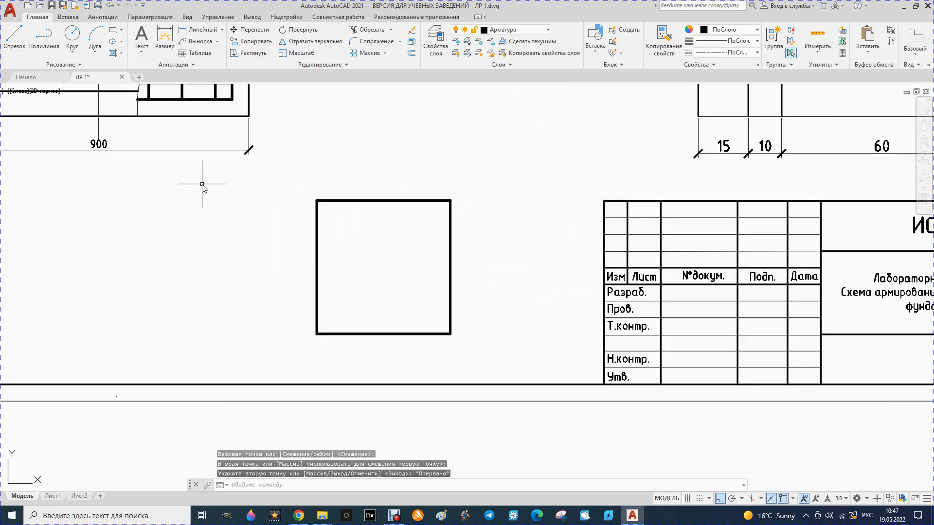
{"action": "scroll", "coordinate": [209, 166], "scroll_direction": "down", "scroll_amount": 4}
{"action": "scroll", "coordinate": [217, 145], "scroll_direction": "up", "scroll_amount": 5}
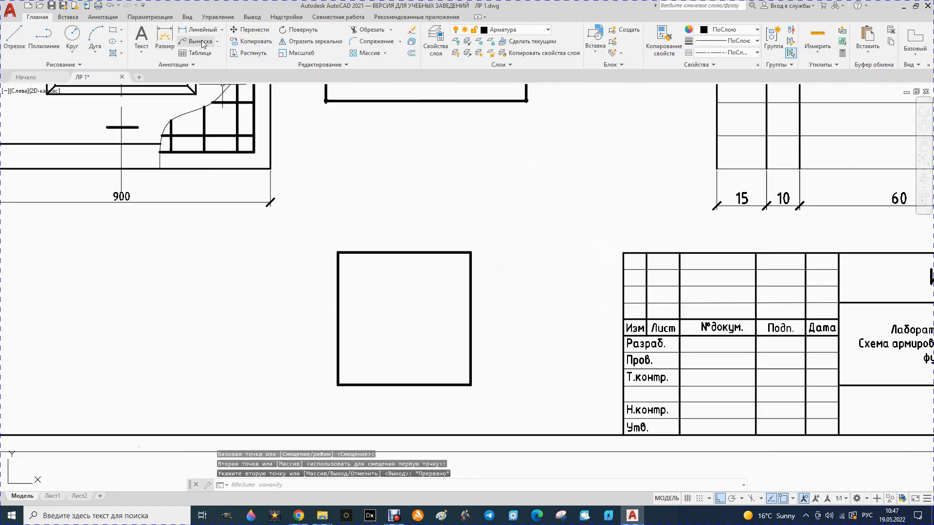
{"action": "left_click", "coordinate": [200, 32]}
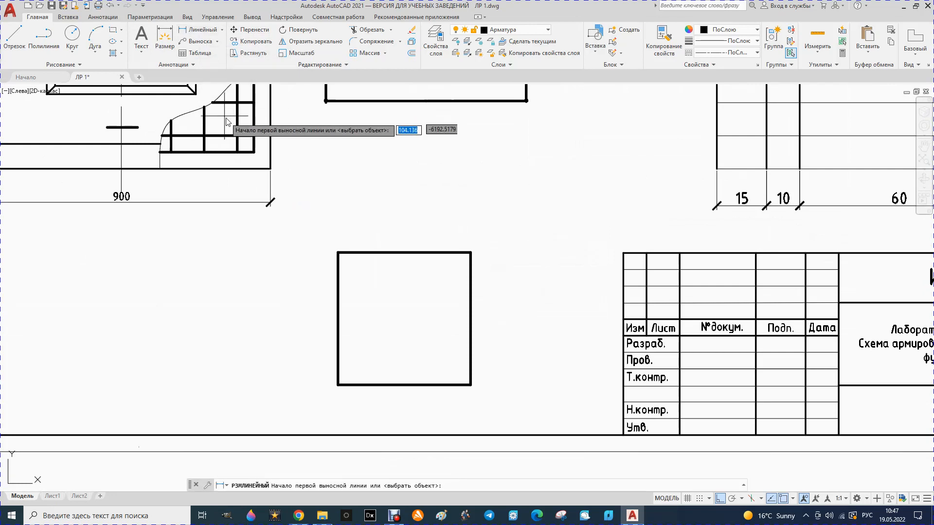
{"action": "scroll", "coordinate": [226, 121], "scroll_direction": "up", "scroll_amount": 4}
{"action": "left_click", "coordinate": [247, 161]}
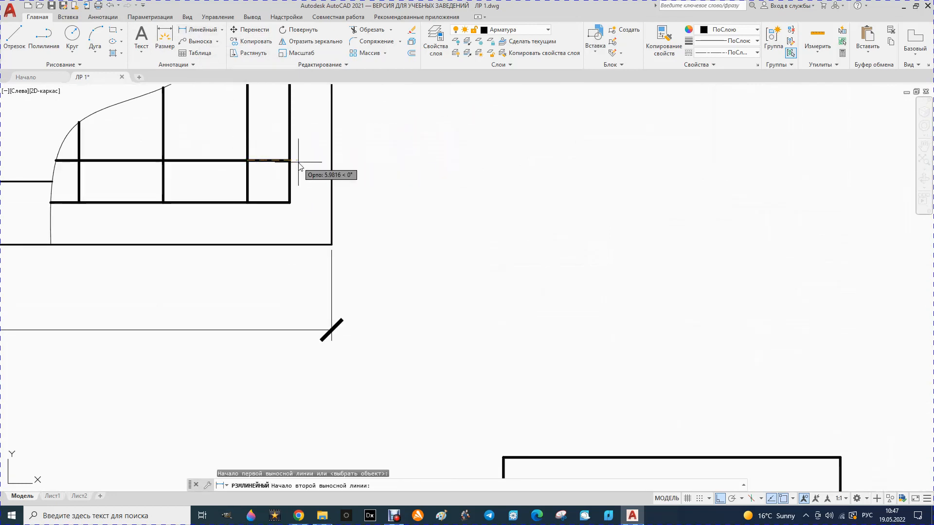
{"action": "left_click", "coordinate": [290, 160]}
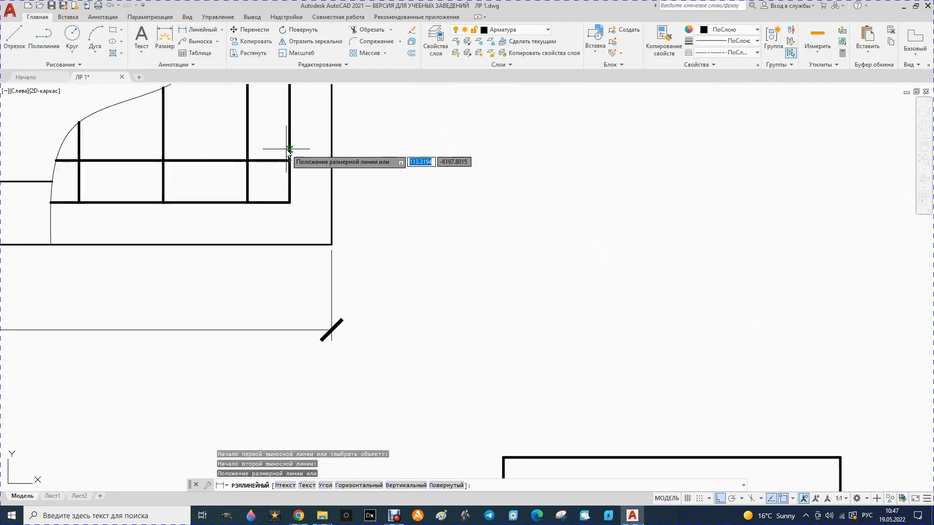
{"action": "key", "text": "Escape"}
{"action": "scroll", "coordinate": [229, 161], "scroll_direction": "down", "scroll_amount": 4}
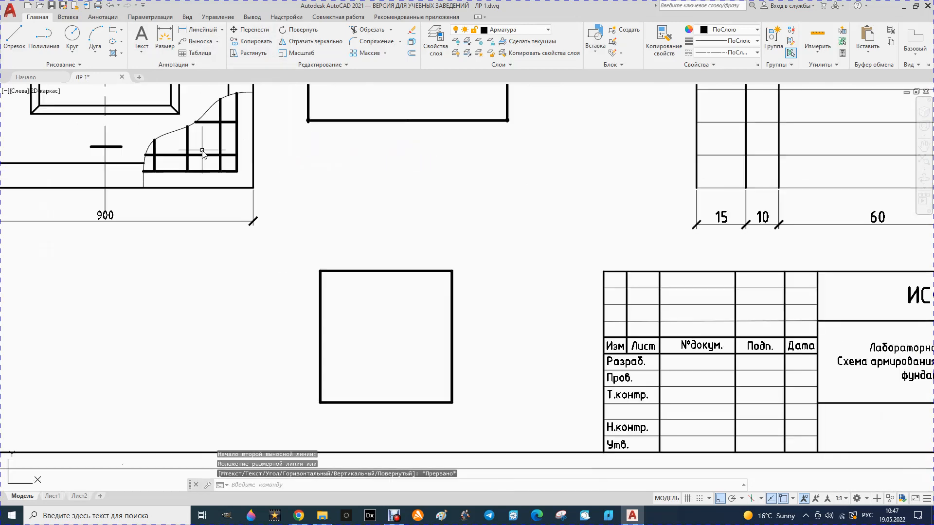
{"action": "scroll", "coordinate": [225, 170], "scroll_direction": "down", "scroll_amount": 2}
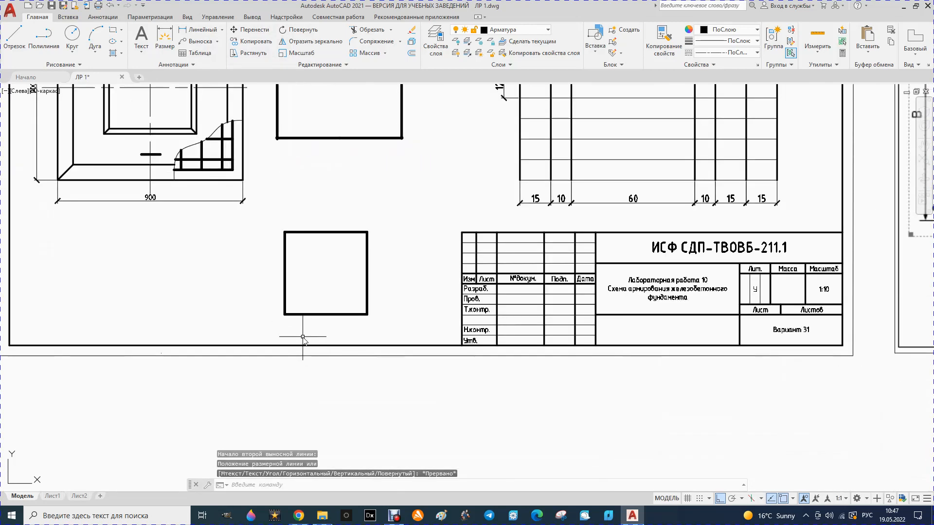
{"action": "scroll", "coordinate": [303, 337], "scroll_direction": "up", "scroll_amount": 2}
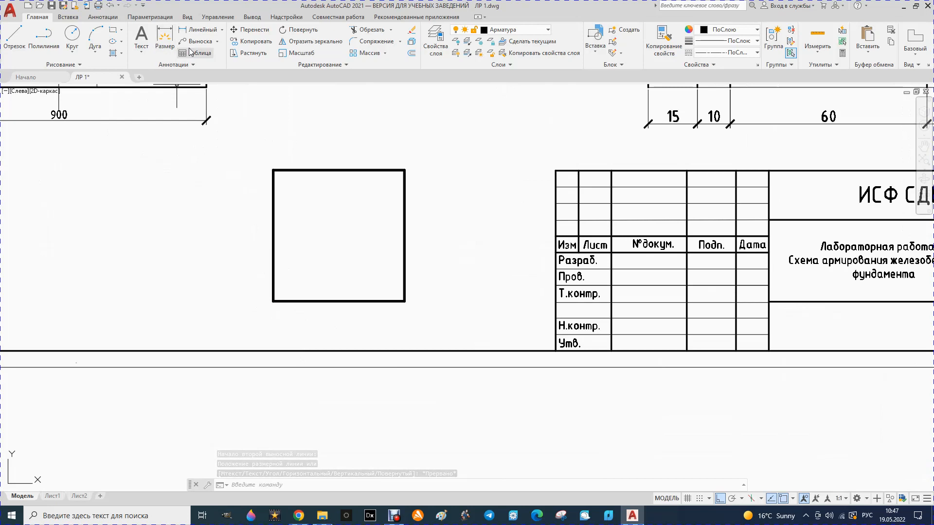
{"action": "left_click", "coordinate": [412, 55]}
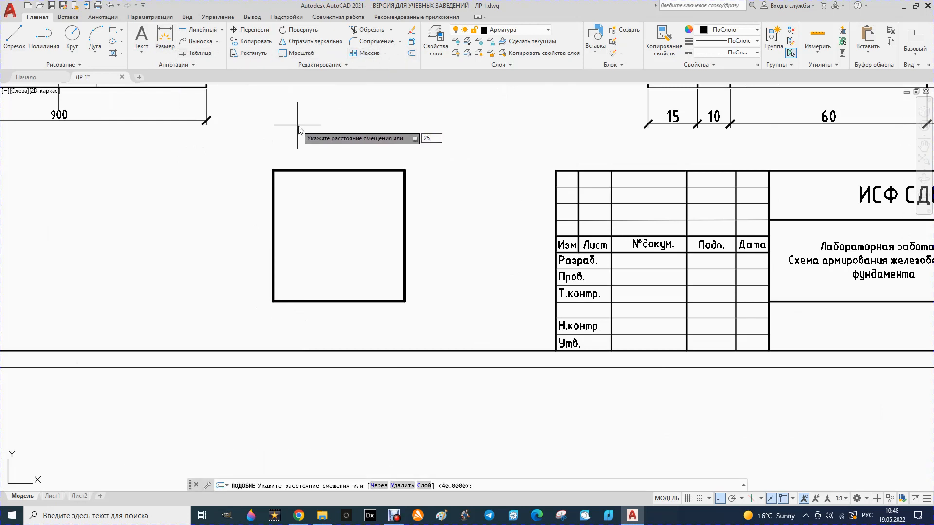
{"action": "key", "text": "Return"}
{"action": "left_click", "coordinate": [274, 204]}
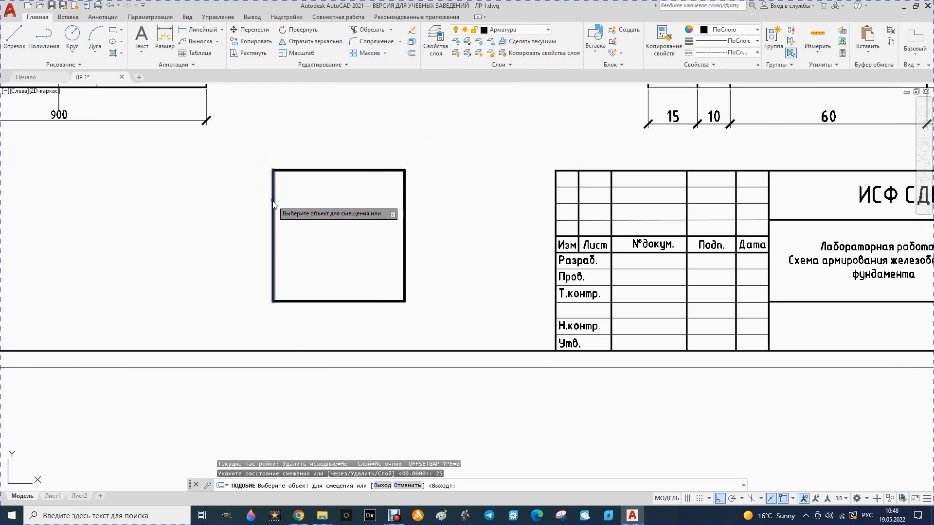
{"action": "key", "text": "Escape"}
{"action": "scroll", "coordinate": [280, 207], "scroll_direction": "down", "scroll_amount": 4}
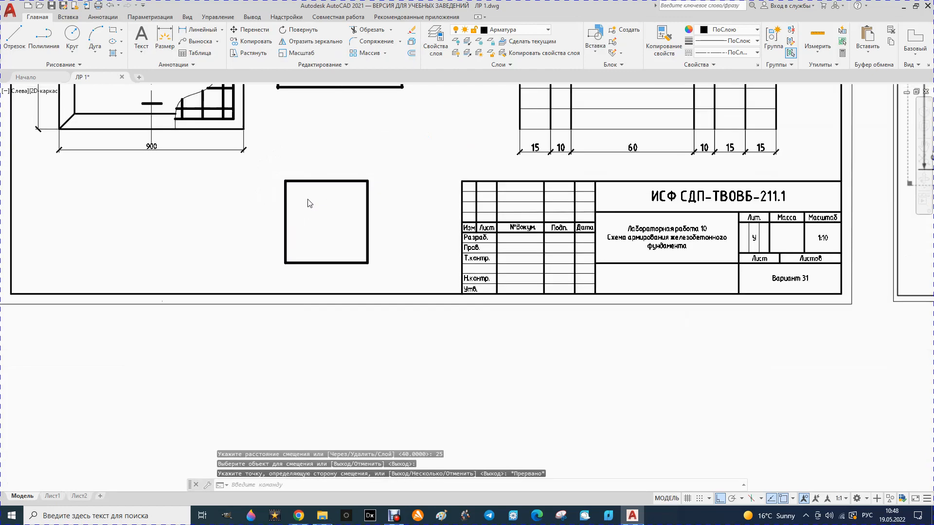
- Measure the distance between the two rightmost vertical mesh bars in the plan's lower-right cutaway
{"action": "scroll", "coordinate": [253, 151], "scroll_direction": "up", "scroll_amount": 2}
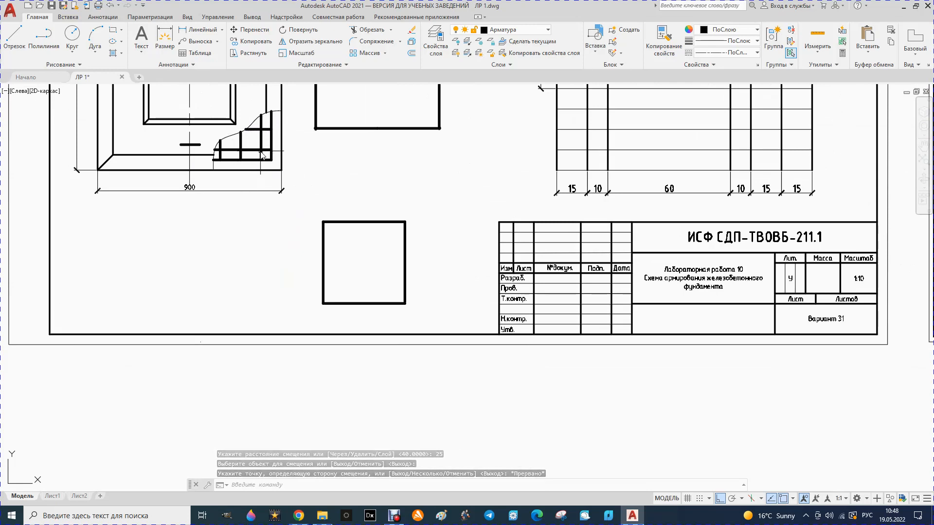
{"action": "scroll", "coordinate": [259, 123], "scroll_direction": "up", "scroll_amount": 4}
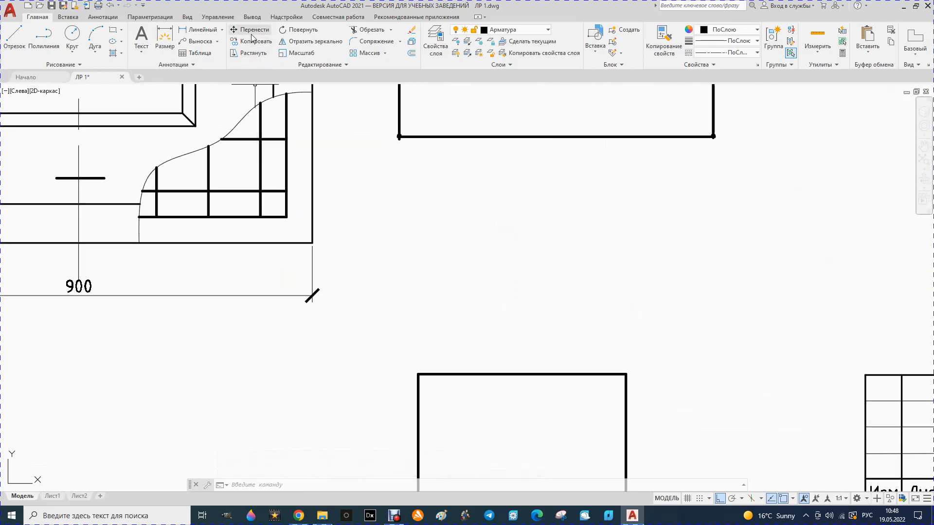
{"action": "left_click", "coordinate": [815, 35]}
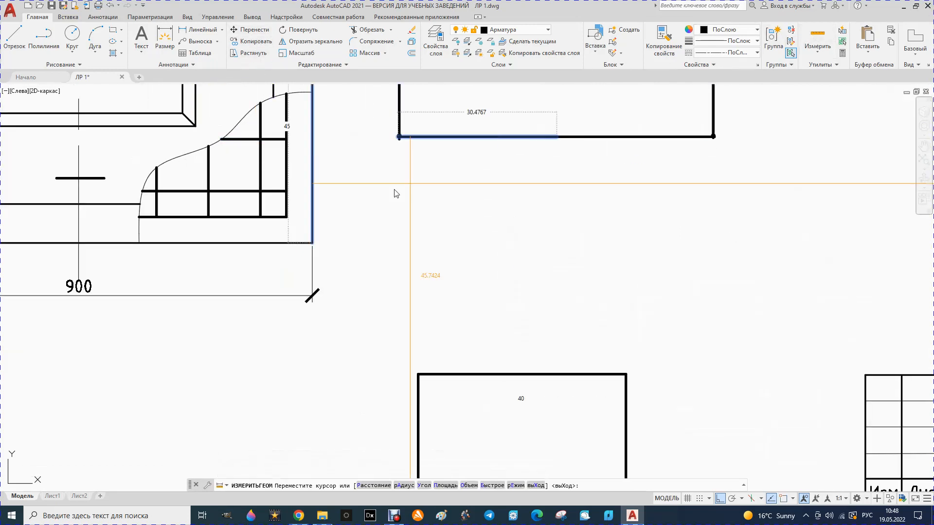
{"action": "left_click", "coordinate": [819, 53]}
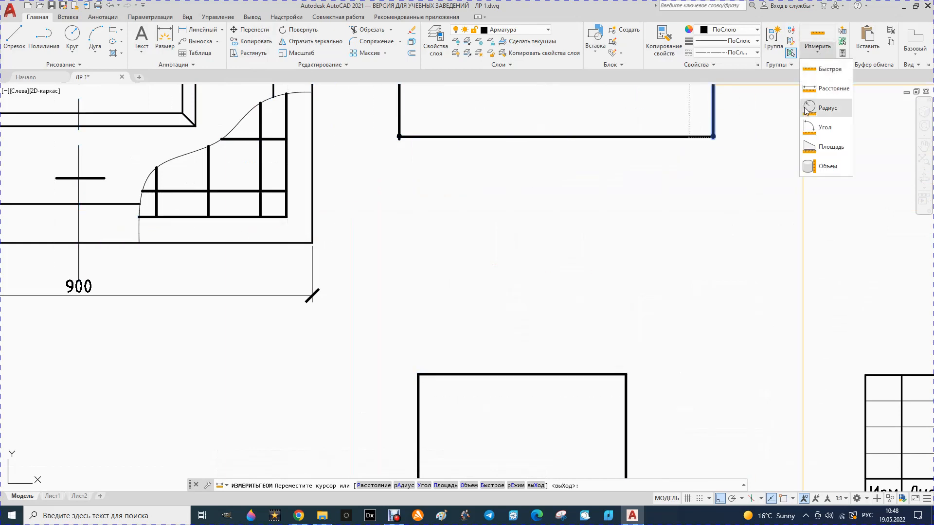
{"action": "left_click", "coordinate": [826, 88]}
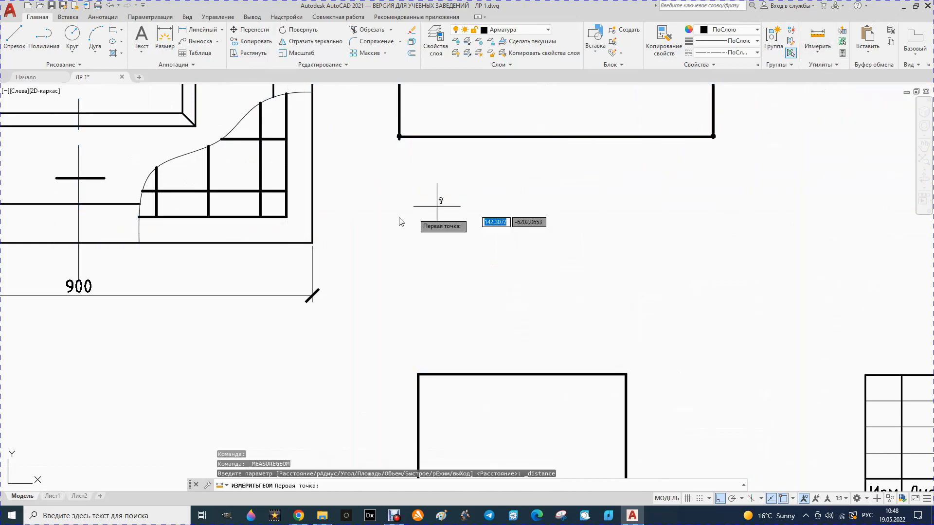
{"action": "left_click", "coordinate": [265, 191]}
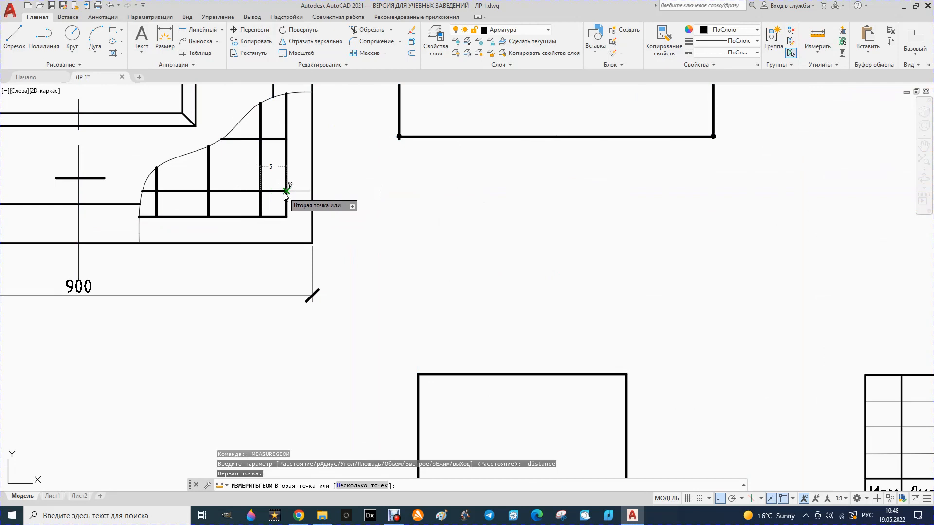
{"action": "left_click", "coordinate": [285, 191]}
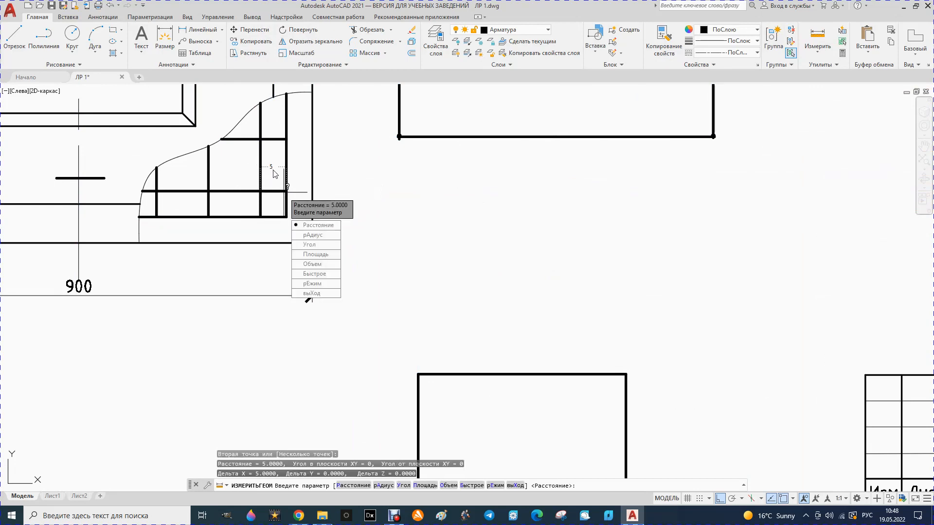
{"action": "key", "text": "Escape"}
{"action": "scroll", "coordinate": [249, 167], "scroll_direction": "down", "scroll_amount": 2}
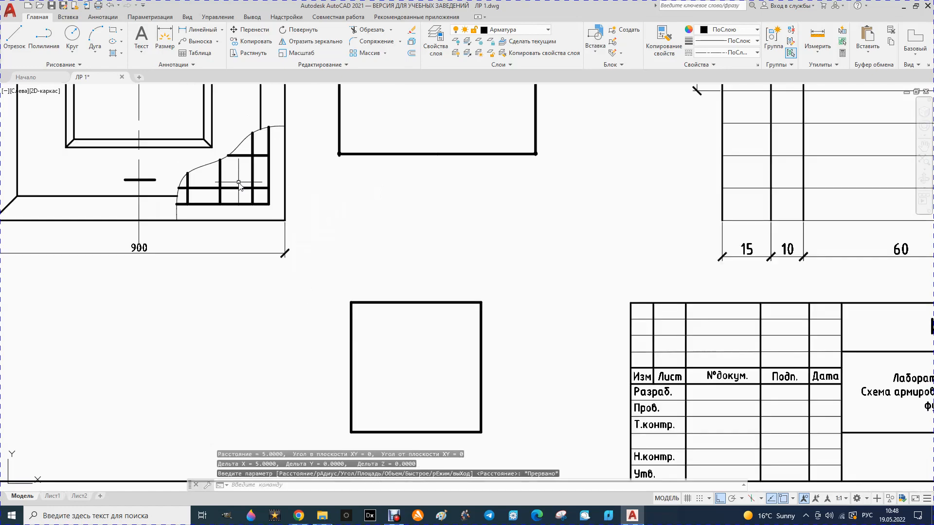
- Offset all four sides of the square inward by 2.5
{"action": "left_click", "coordinate": [412, 53]}
{"action": "scroll", "coordinate": [366, 308], "scroll_direction": "down", "scroll_amount": 5}
{"action": "scroll", "coordinate": [346, 323], "scroll_direction": "up", "scroll_amount": 5}
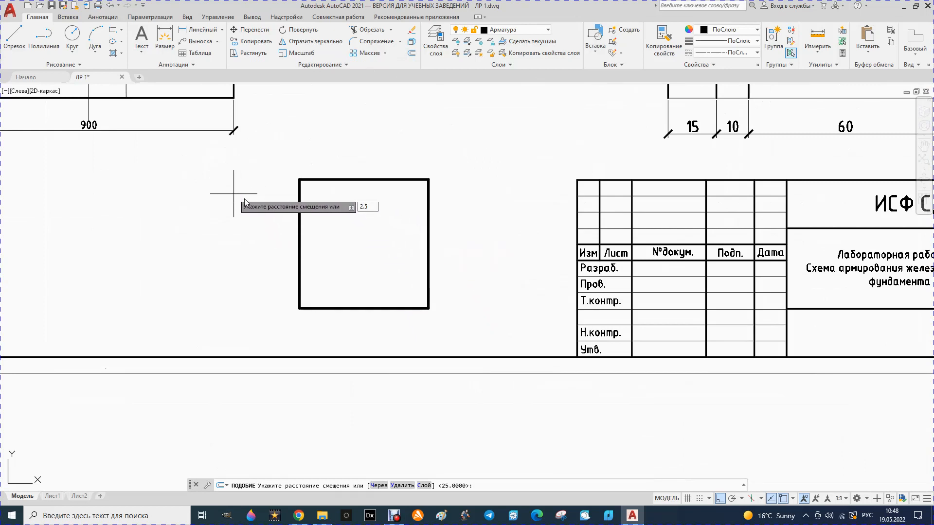
{"action": "key", "text": "Return"}
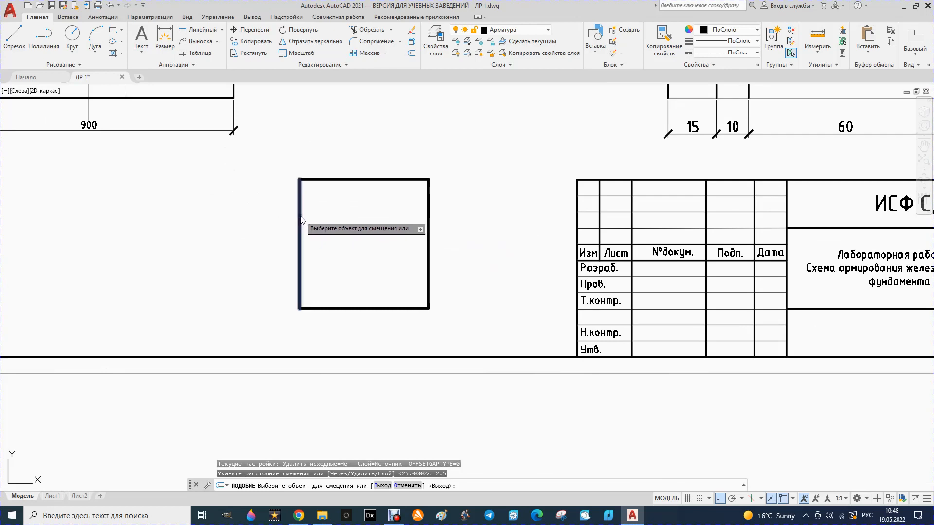
{"action": "left_click", "coordinate": [300, 219]}
{"action": "left_click", "coordinate": [314, 191]}
{"action": "left_click", "coordinate": [327, 180]}
{"action": "left_click", "coordinate": [328, 194]}
{"action": "left_click", "coordinate": [429, 210]}
{"action": "left_click", "coordinate": [417, 209]}
{"action": "left_click", "coordinate": [363, 308]}
{"action": "left_click", "coordinate": [361, 277]}
- Offset the square's inner left vertical line by 10 to the right
{"action": "left_click", "coordinate": [411, 53]}
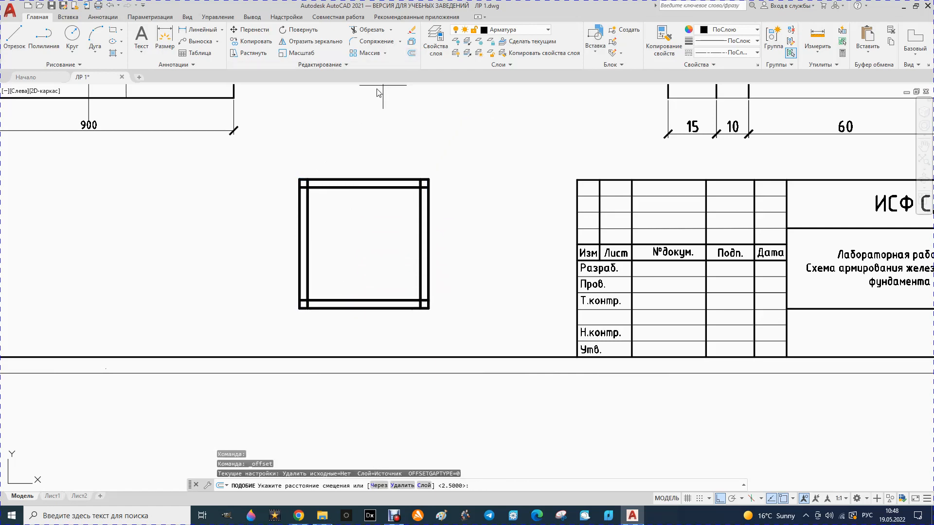
{"action": "type", "text": "1"}
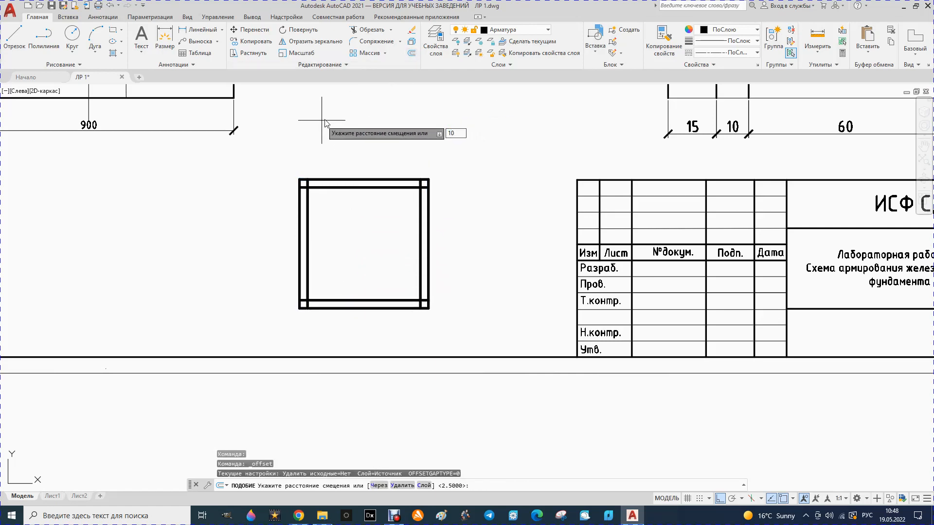
{"action": "type", "text": "0"}
{"action": "key", "text": "Return"}
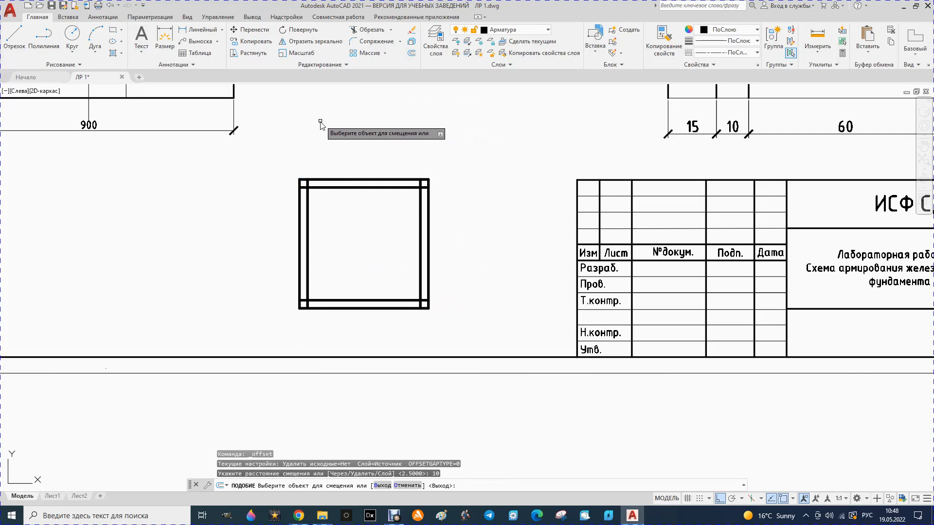
{"action": "left_click", "coordinate": [309, 227]}
{"action": "left_click", "coordinate": [323, 229]}
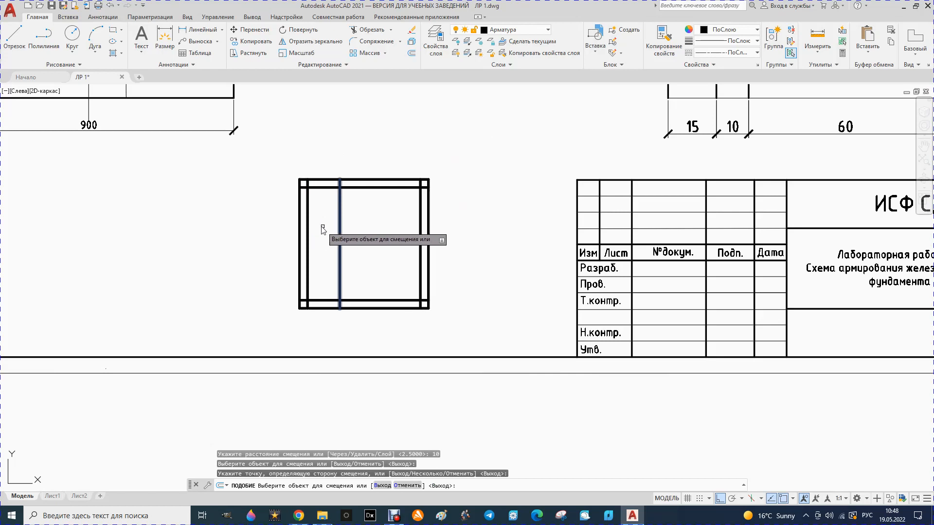
- Offset the square's inner left vertical line to the right and its inner lower horizontal line upward, each by 5
{"action": "left_click", "coordinate": [412, 55]}
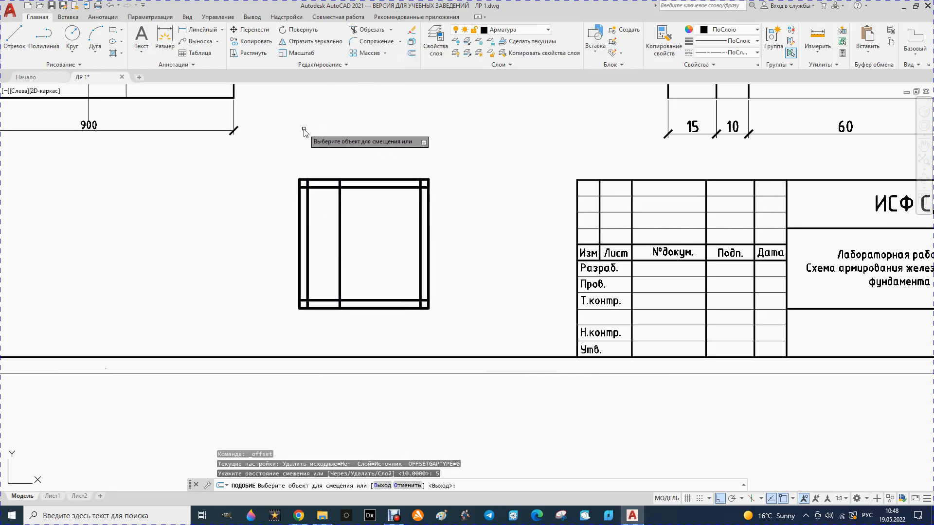
{"action": "left_click", "coordinate": [309, 220]}
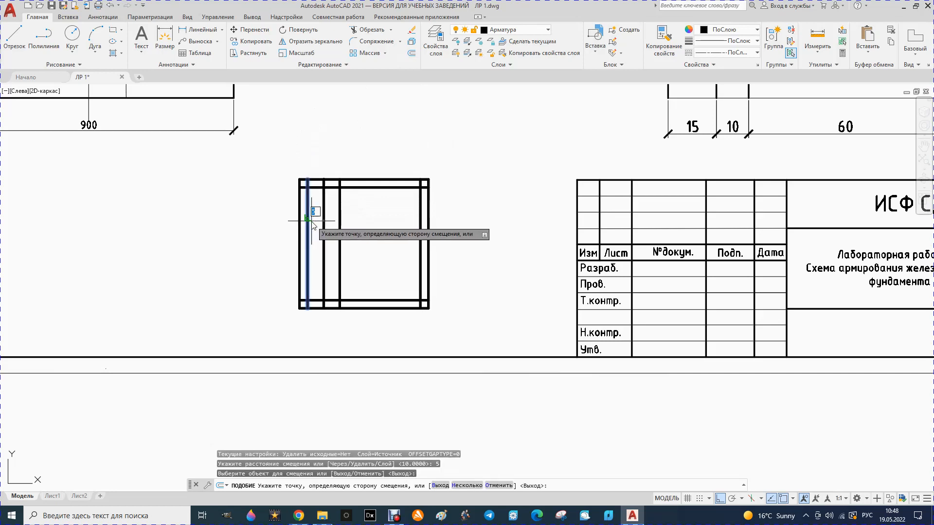
{"action": "left_click", "coordinate": [313, 221]}
{"action": "left_click", "coordinate": [333, 300]}
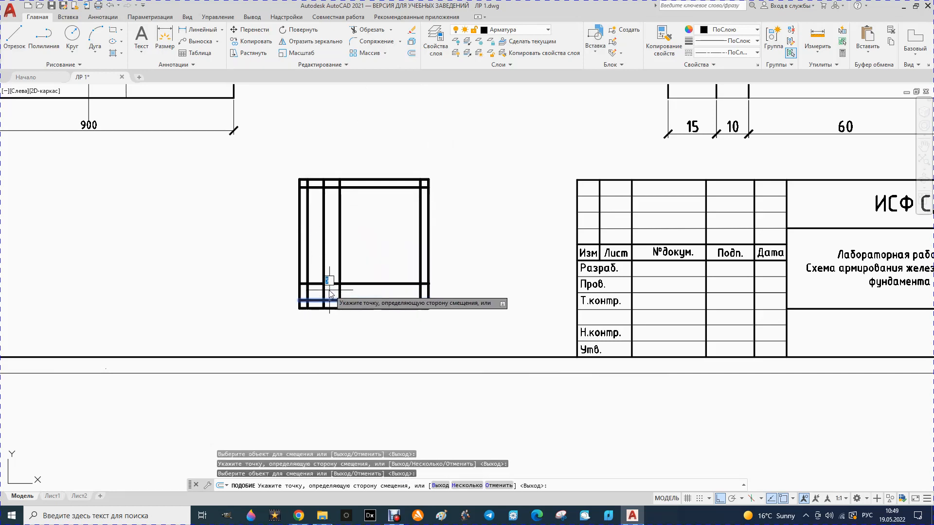
- Offset the lowest inner horizontal bar of the small mesh square upward and erase the surplus third inner vertical bar
{"action": "left_click", "coordinate": [329, 293]}
{"action": "key", "text": "Escape"}
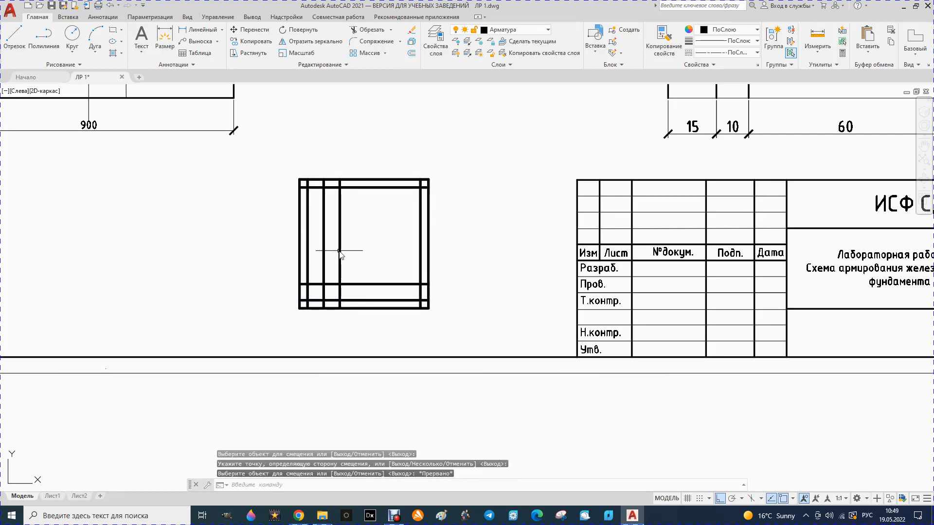
{"action": "left_click", "coordinate": [339, 252]}
{"action": "key", "text": "Delete"}
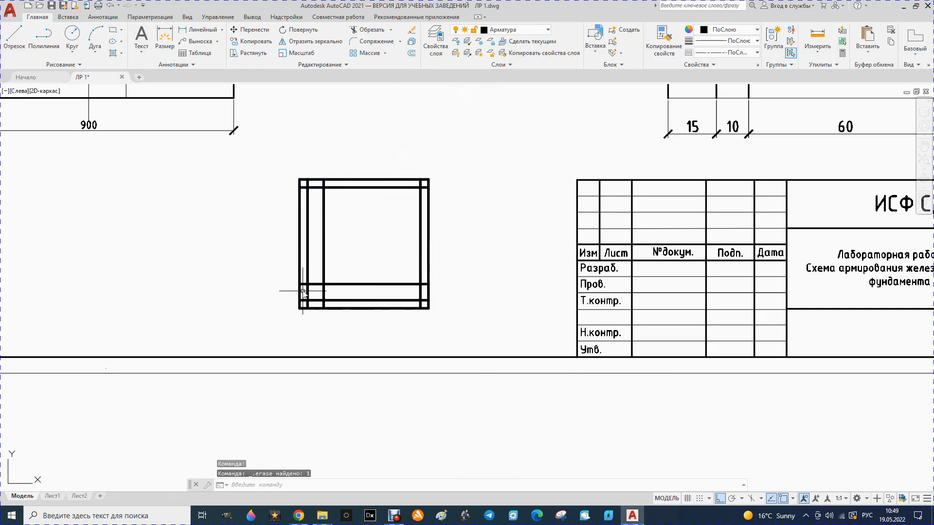
{"action": "scroll", "coordinate": [234, 219], "scroll_direction": "down", "scroll_amount": 2}
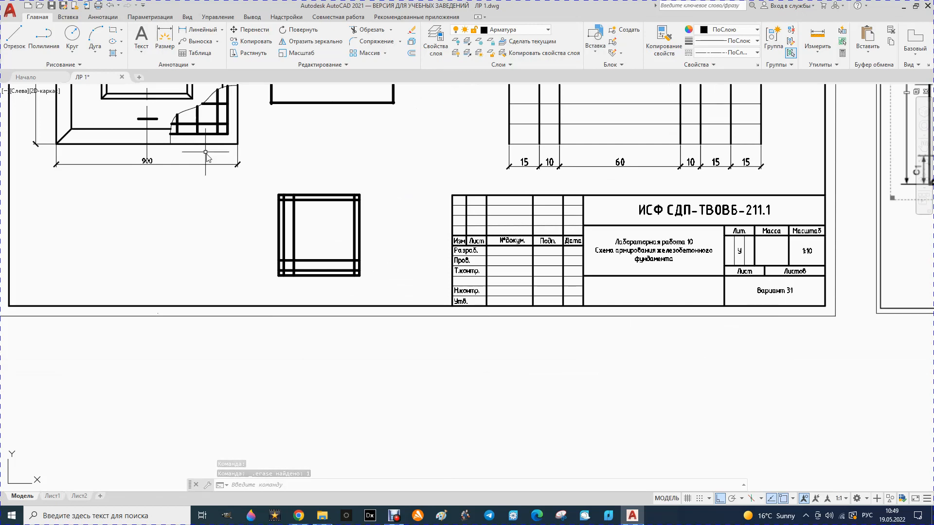
{"action": "scroll", "coordinate": [295, 269], "scroll_direction": "up", "scroll_amount": 2}
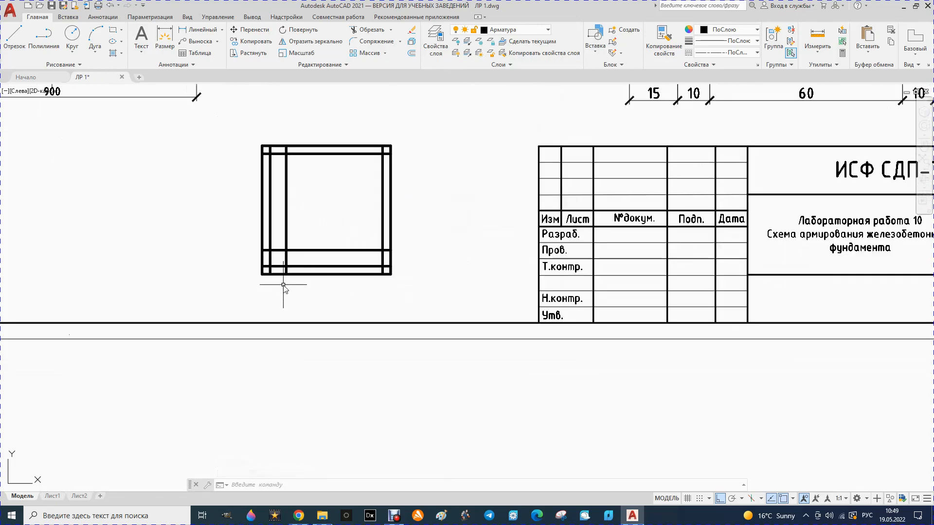
- Make the Тонкий layer current
{"action": "left_click", "coordinate": [548, 31]}
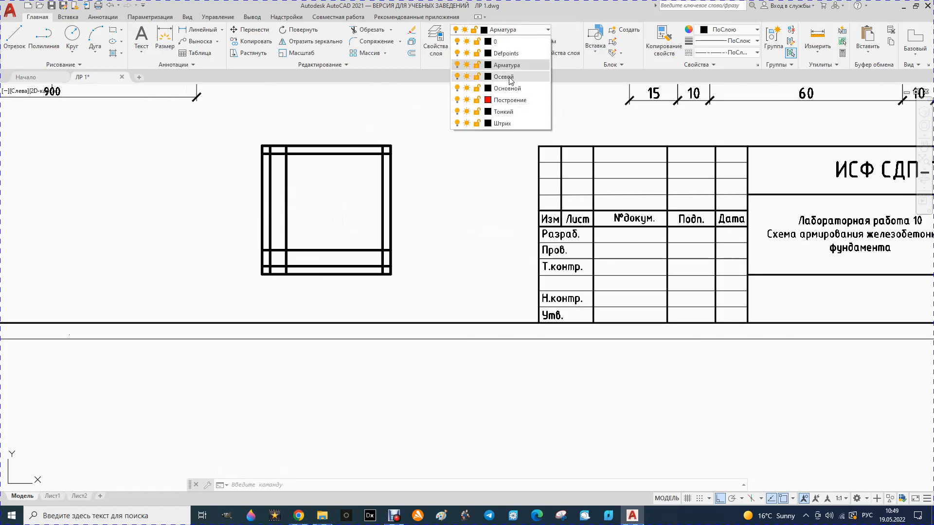
{"action": "left_click", "coordinate": [503, 112]}
{"action": "scroll", "coordinate": [351, 212], "scroll_direction": "down", "scroll_amount": 5}
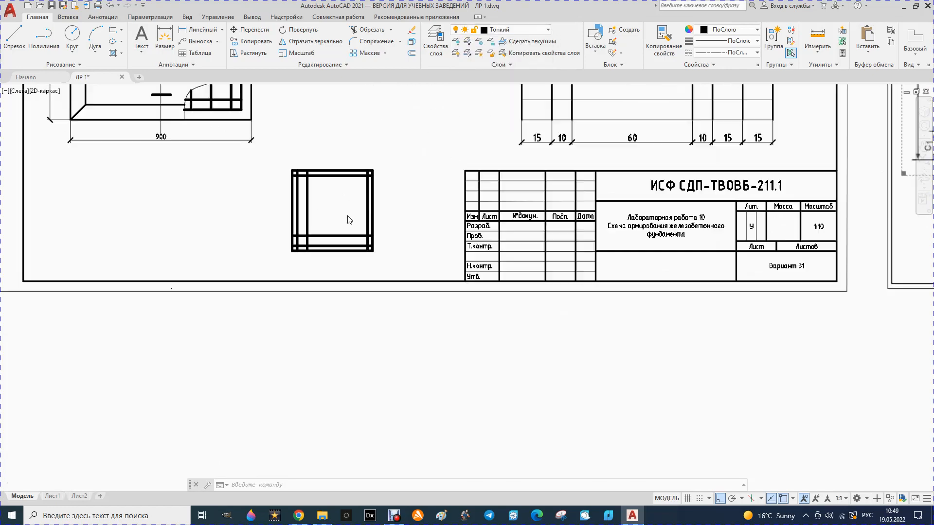
{"action": "scroll", "coordinate": [353, 161], "scroll_direction": "down", "scroll_amount": 3}
{"action": "scroll", "coordinate": [356, 124], "scroll_direction": "up", "scroll_amount": 6}
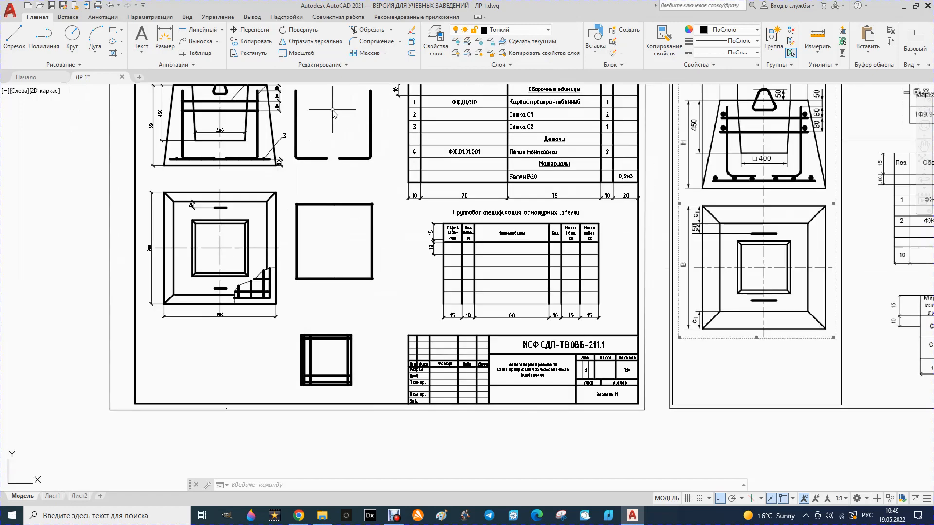
{"action": "scroll", "coordinate": [322, 130], "scroll_direction": "down", "scroll_amount": 1}
{"action": "scroll", "coordinate": [318, 91], "scroll_direction": "up", "scroll_amount": 2}
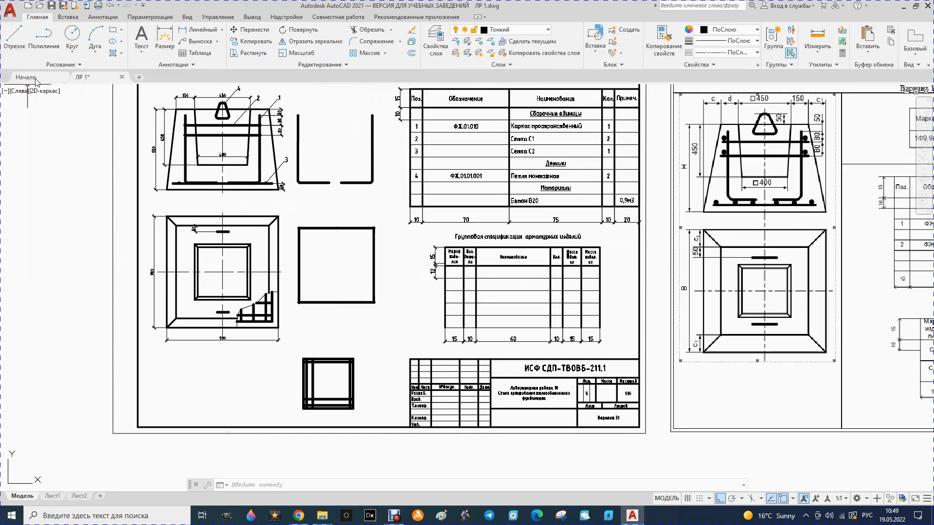
- Add the multiline text label КП1 above the bent frame bars beside the foundation section
{"action": "left_click", "coordinate": [103, 17]}
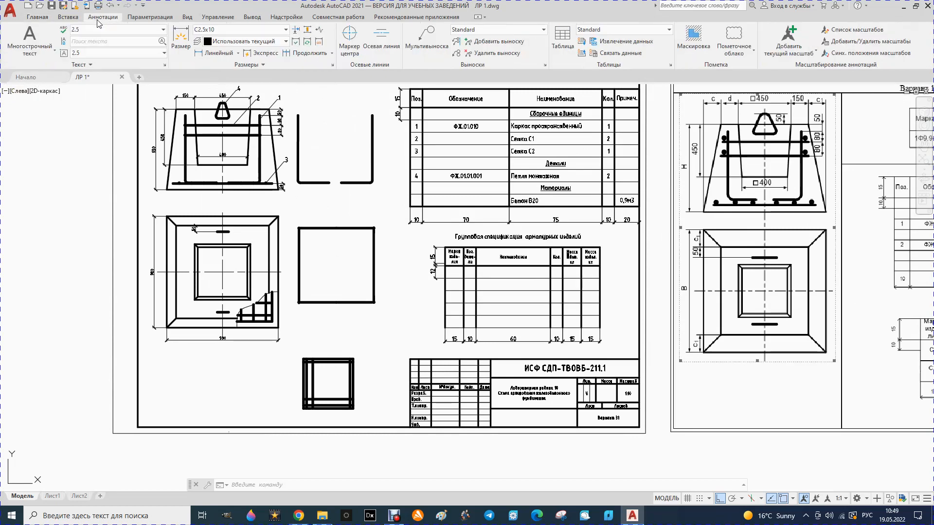
{"action": "left_click", "coordinate": [53, 53]}
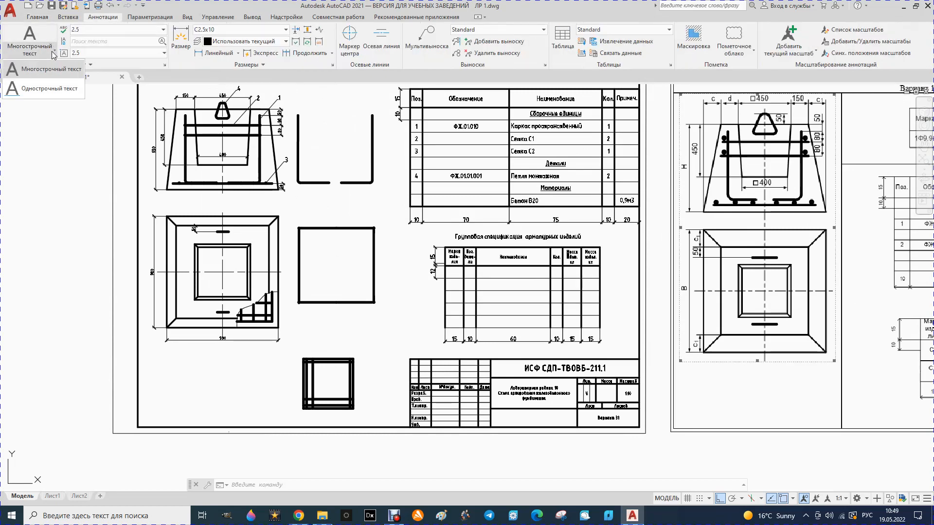
{"action": "left_click", "coordinate": [43, 76]}
{"action": "left_click", "coordinate": [322, 94]}
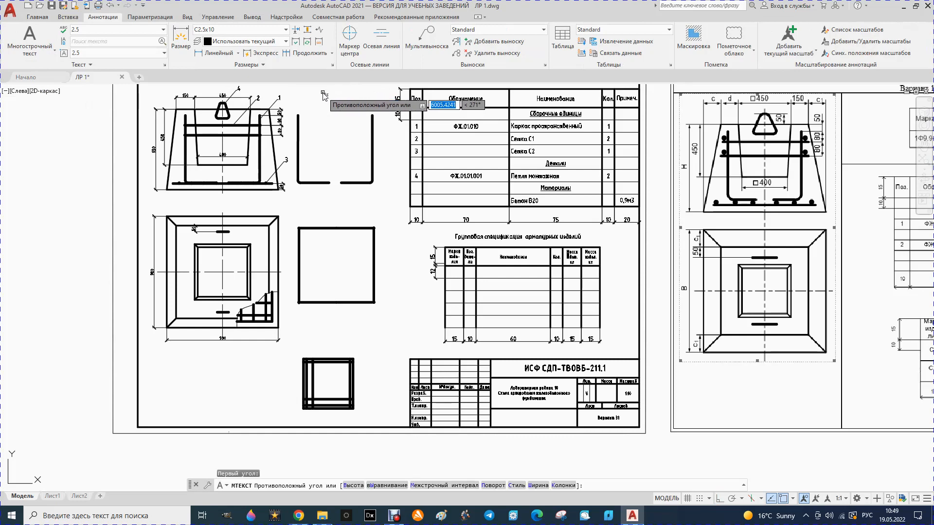
{"action": "left_click", "coordinate": [349, 108]}
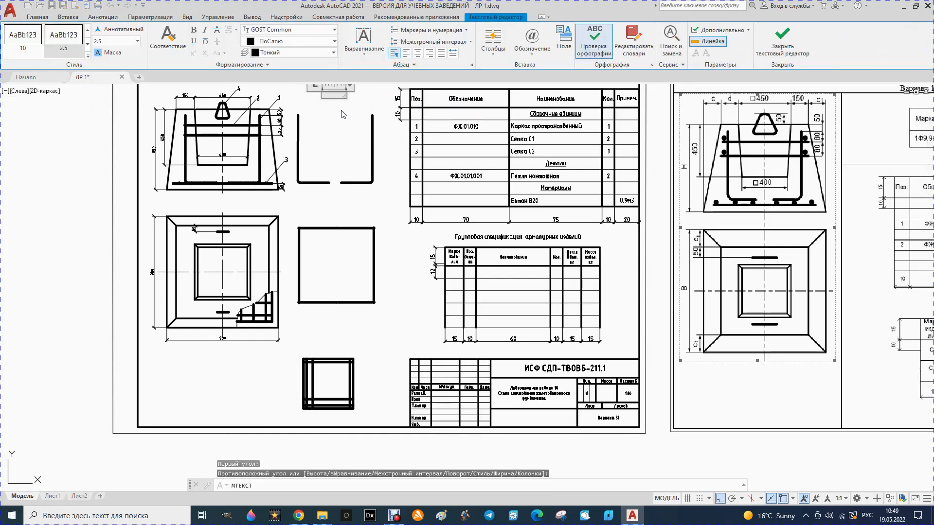
{"action": "type", "text": "КП1"}
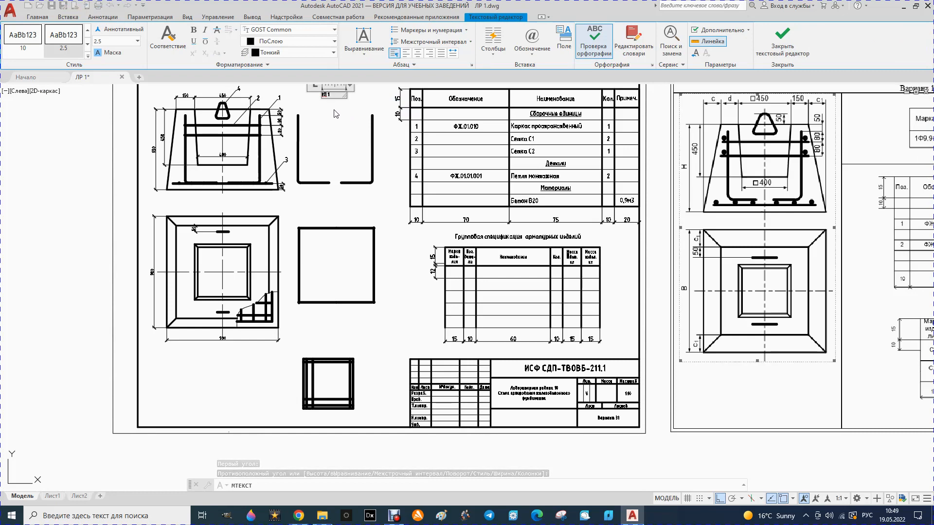
{"action": "left_click", "coordinate": [333, 114]}
- Shift the КП1 label slightly downward and turn off Ortho mode
{"action": "left_click", "coordinate": [321, 97]}
{"action": "left_click", "coordinate": [322, 94]}
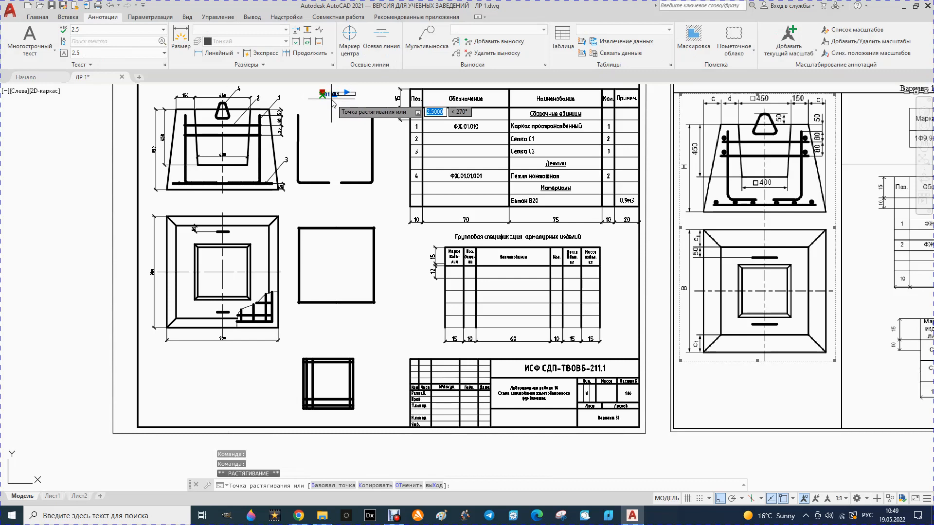
{"action": "key", "text": "Escape"}
{"action": "key", "text": "Escape"}
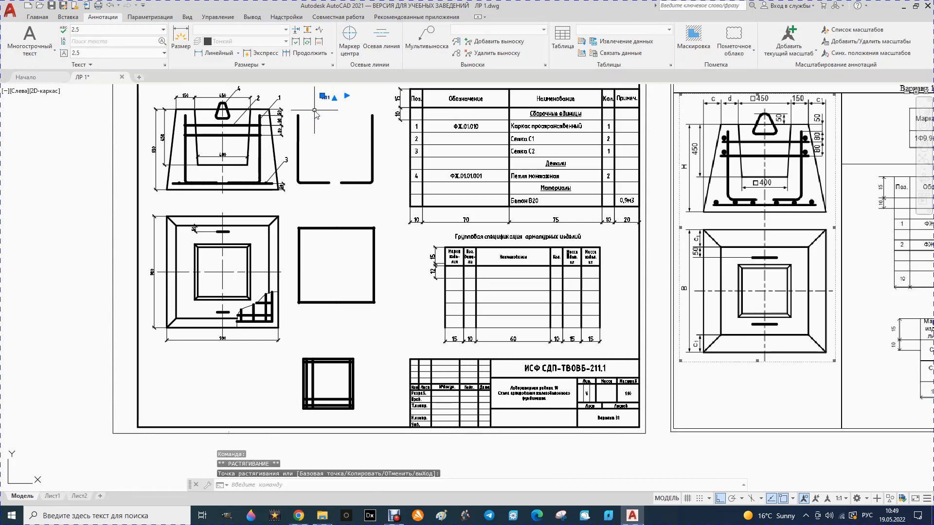
{"action": "left_click", "coordinate": [717, 499]}
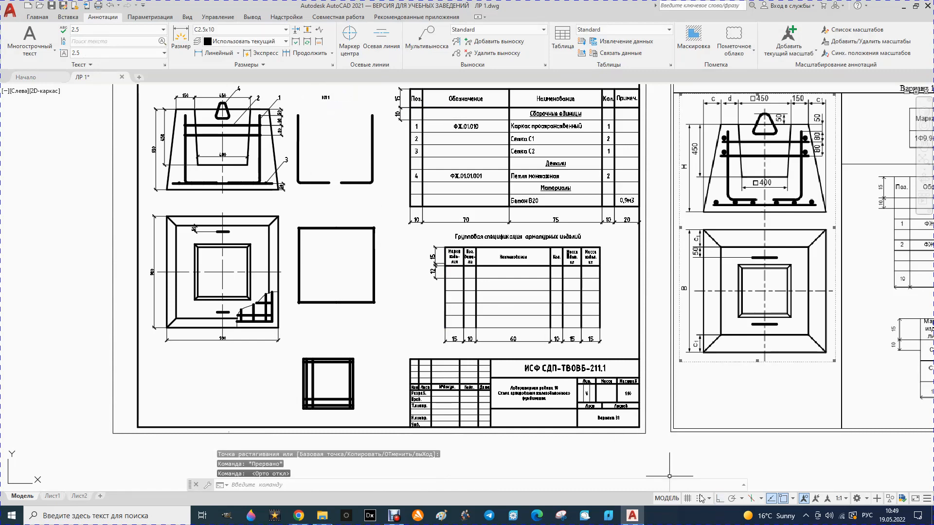
{"action": "left_click", "coordinate": [50, 52]}
{"action": "left_click", "coordinate": [29, 80]}
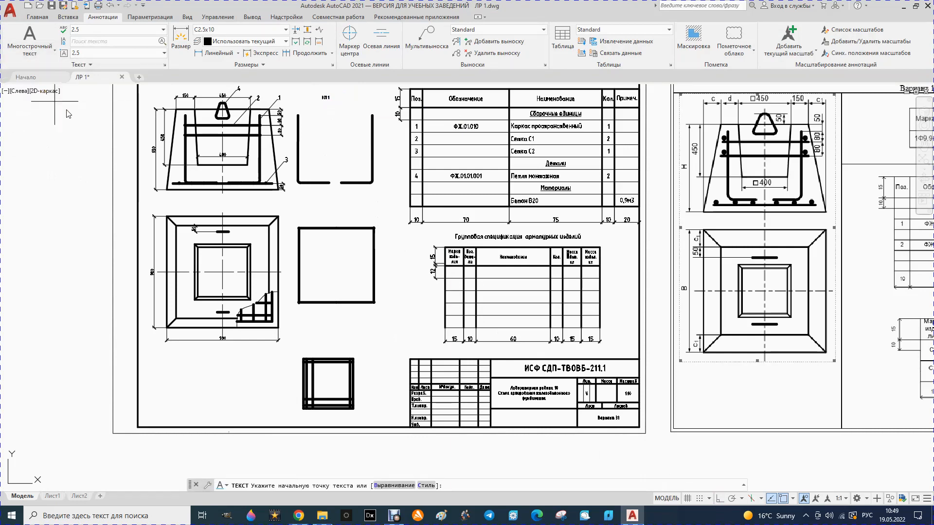
{"action": "left_click", "coordinate": [329, 221]}
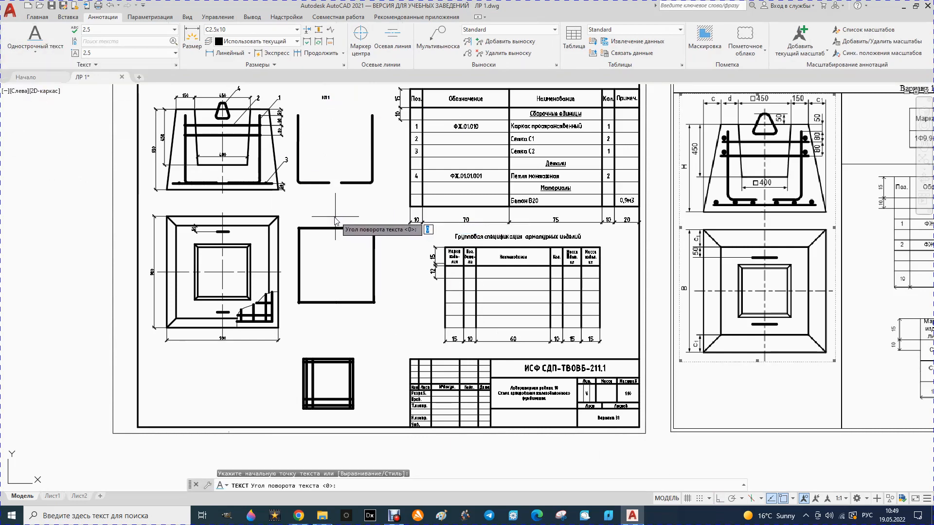
{"action": "key", "text": "Escape"}
- Add the multiline text label С1 above the large square beside the plan view
{"action": "left_click", "coordinate": [36, 50]}
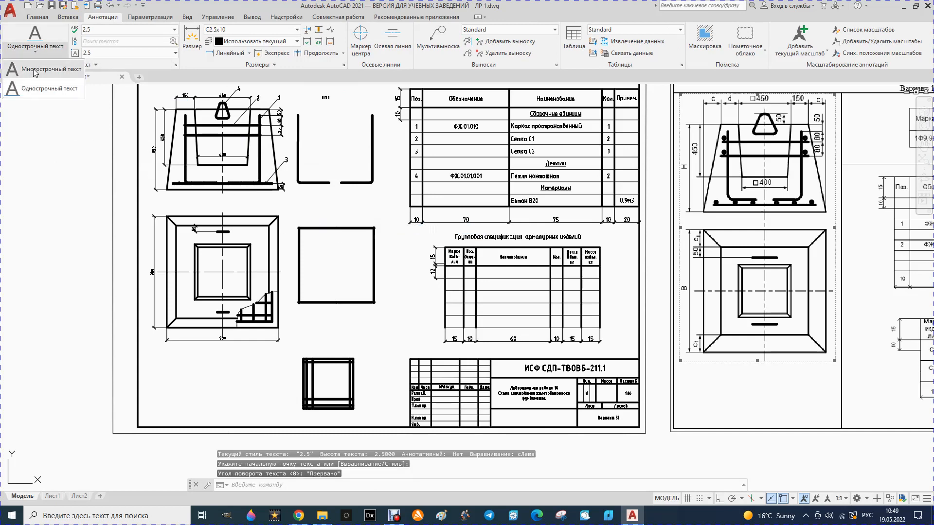
{"action": "left_click", "coordinate": [34, 72]}
{"action": "left_click", "coordinate": [325, 217]}
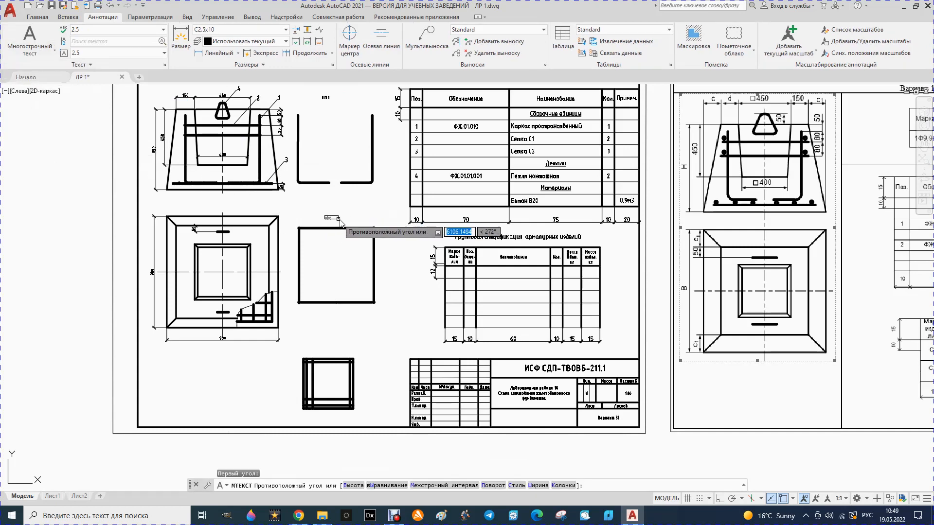
{"action": "left_click", "coordinate": [344, 228]}
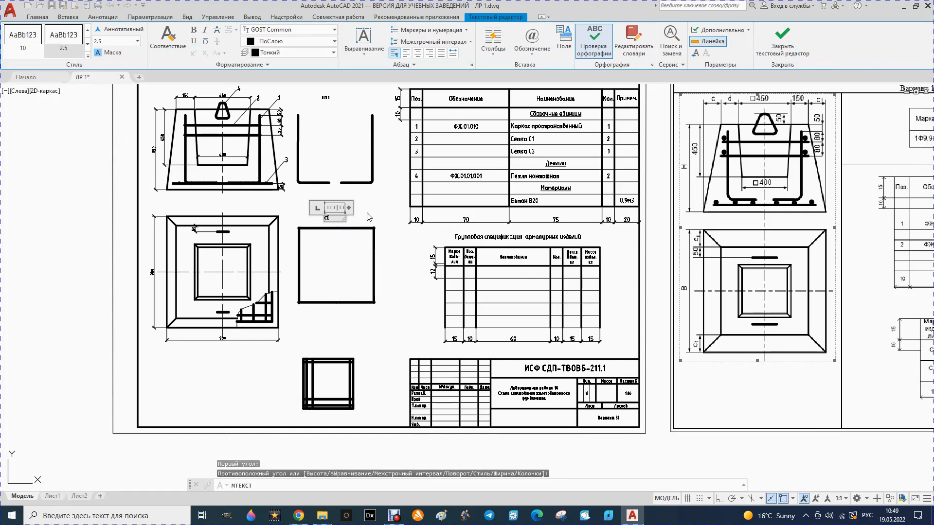
{"action": "left_click", "coordinate": [359, 212]}
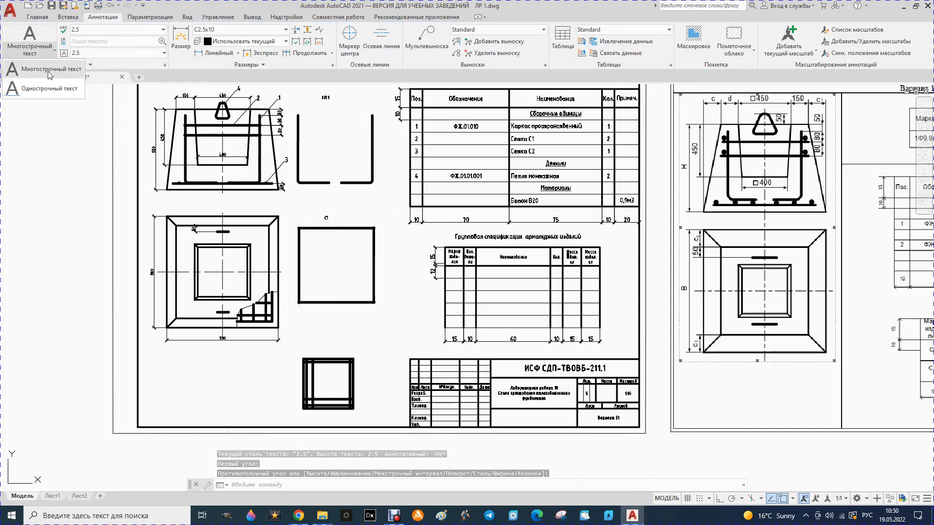
- Add a multiline text label reading С" М 1:20 above the small mesh square
{"action": "left_click", "coordinate": [31, 46]}
{"action": "left_click", "coordinate": [319, 345]}
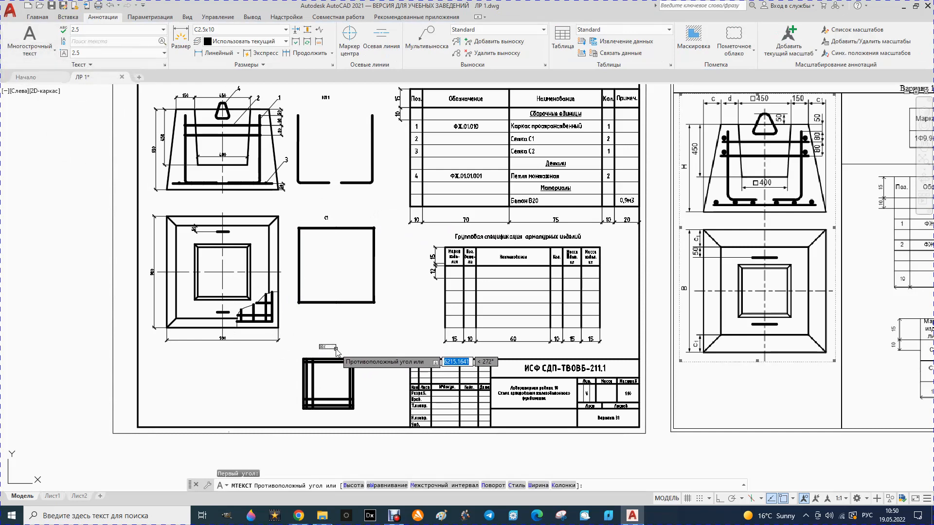
{"action": "left_click", "coordinate": [337, 349]}
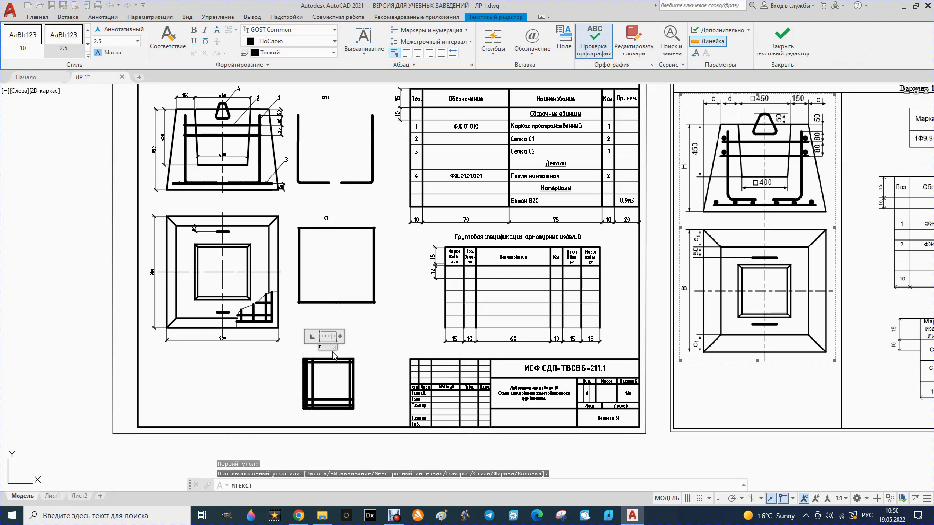
{"action": "type", "text": "С\" М"}
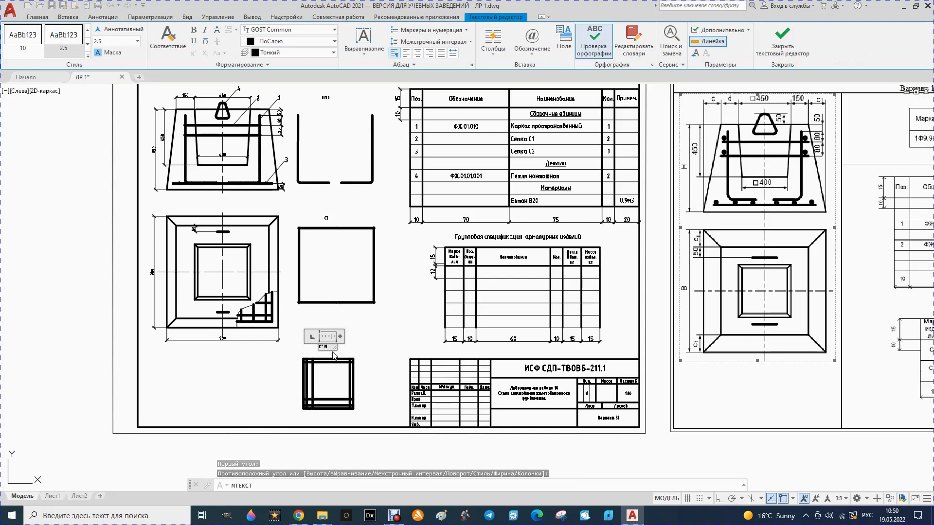
{"action": "type", "text": "1:20"}
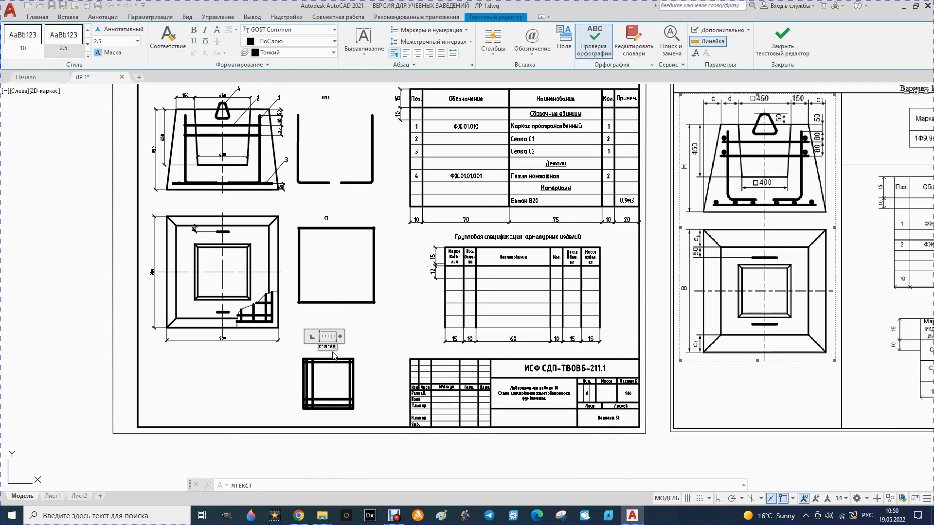
{"action": "left_click", "coordinate": [382, 330]}
- Correct the label above the small mesh square to read С2 М 1:20
{"action": "scroll", "coordinate": [320, 357], "scroll_direction": "up", "scroll_amount": 4}
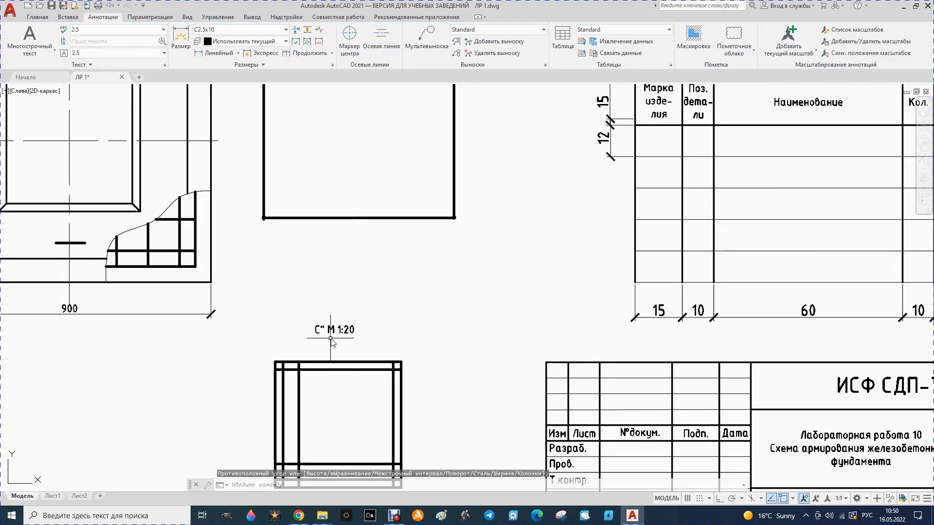
{"action": "scroll", "coordinate": [322, 337], "scroll_direction": "up", "scroll_amount": 2}
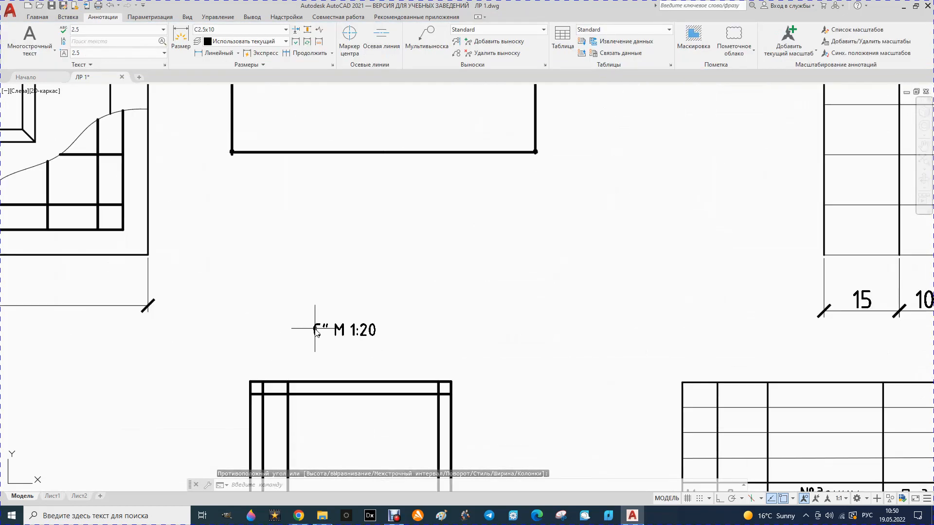
{"action": "double_click", "coordinate": [320, 329]}
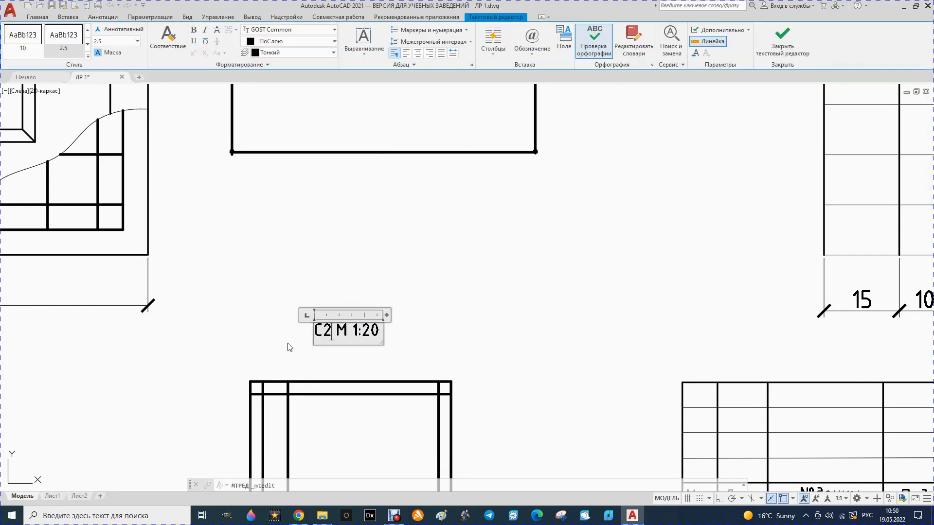
{"action": "left_click", "coordinate": [271, 328]}
{"action": "scroll", "coordinate": [306, 326], "scroll_direction": "down", "scroll_amount": 2}
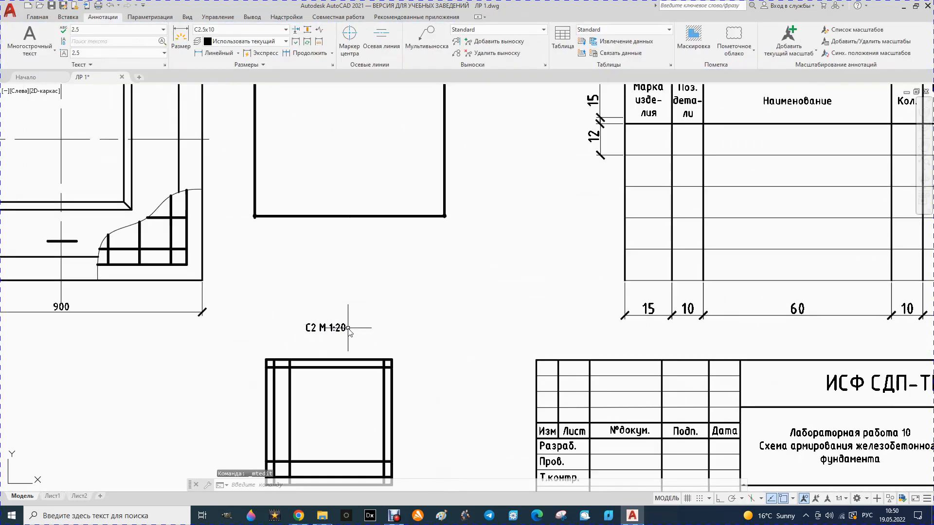
- Move the С1 label to the right so it sits roughly centred above the large square
{"action": "scroll", "coordinate": [356, 323], "scroll_direction": "down", "scroll_amount": 2}
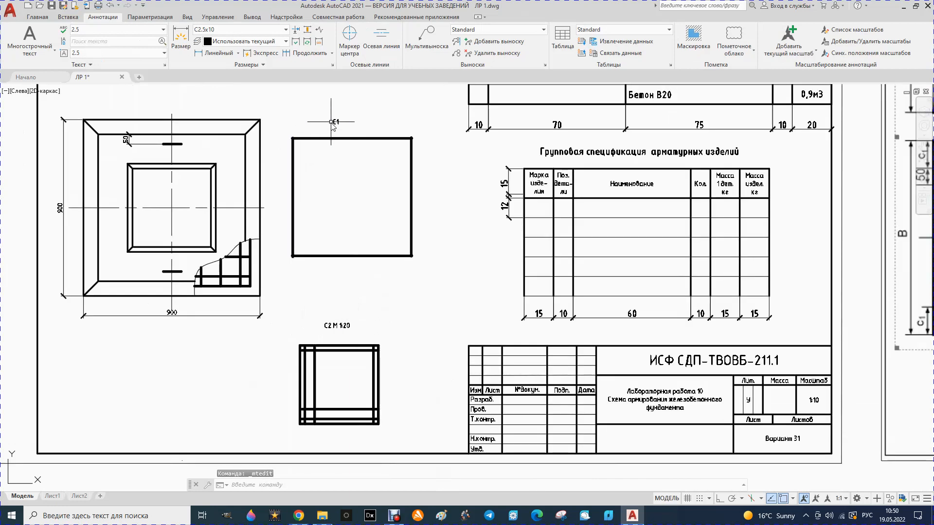
{"action": "left_click", "coordinate": [333, 120]}
{"action": "left_click", "coordinate": [333, 120]}
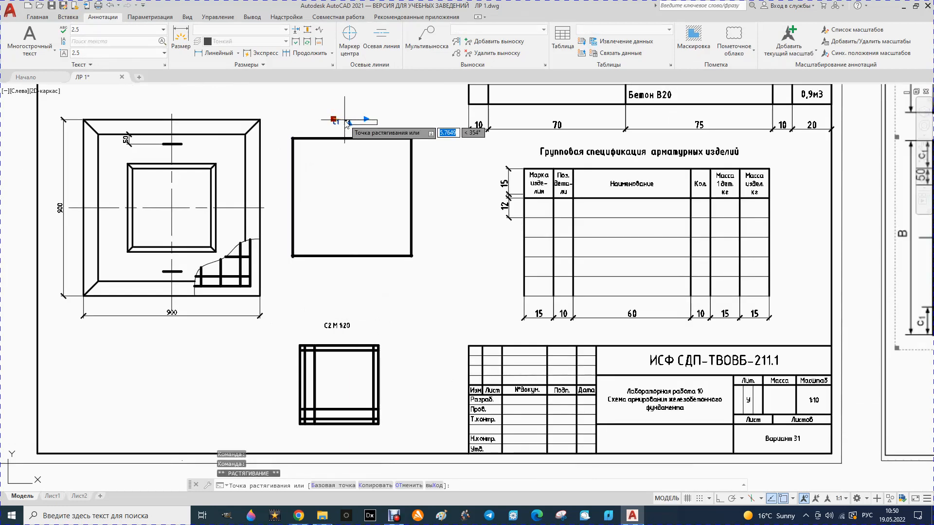
{"action": "scroll", "coordinate": [343, 204], "scroll_direction": "down", "scroll_amount": 3}
{"action": "key", "text": "Escape"}
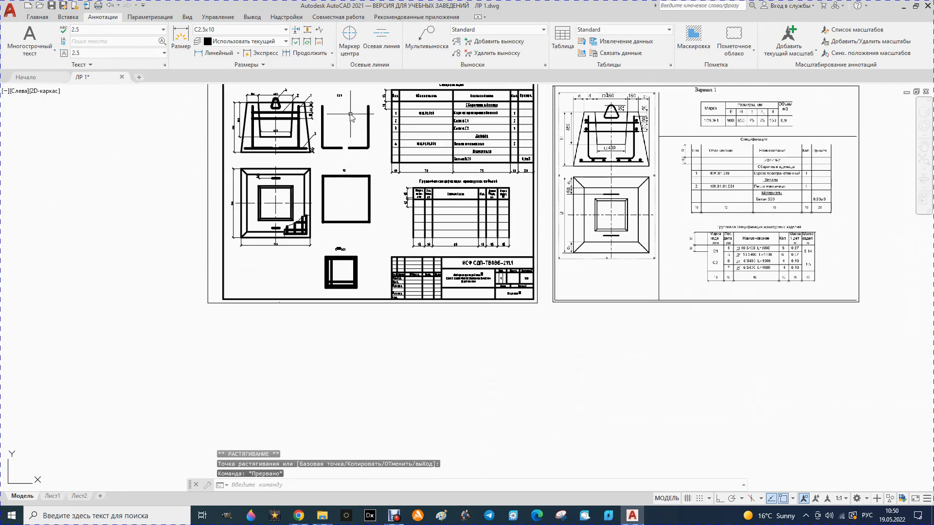
{"action": "scroll", "coordinate": [343, 94], "scroll_direction": "up", "scroll_amount": 4}
{"action": "left_click", "coordinate": [333, 96]}
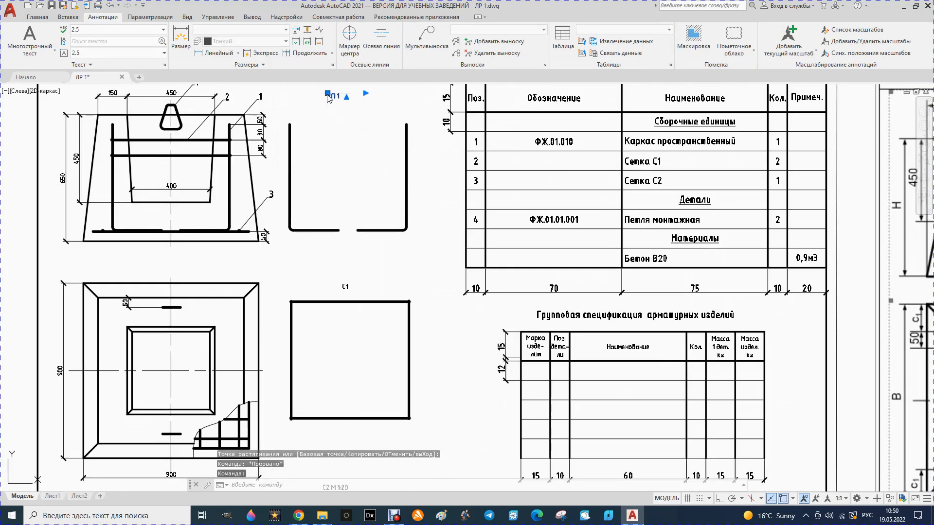
{"action": "left_click", "coordinate": [328, 94]}
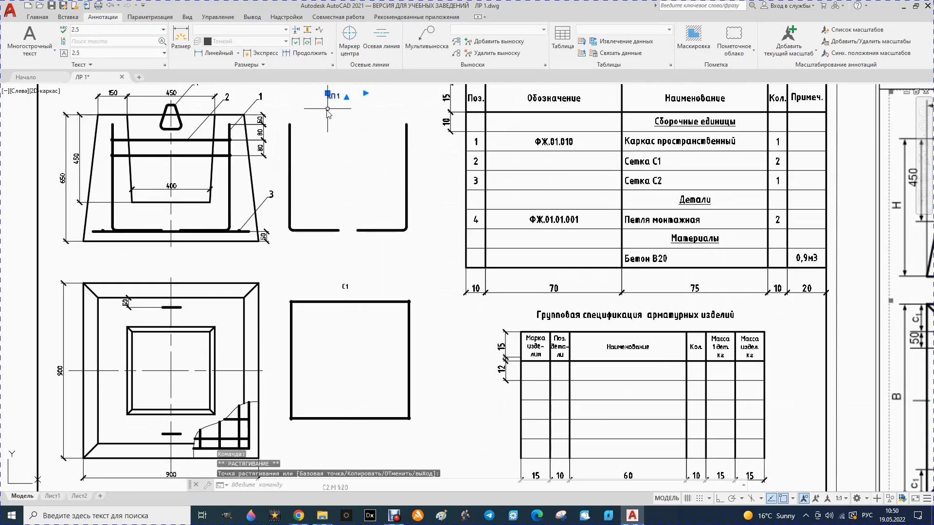
{"action": "key", "text": "Escape"}
{"action": "scroll", "coordinate": [319, 154], "scroll_direction": "down", "scroll_amount": 2}
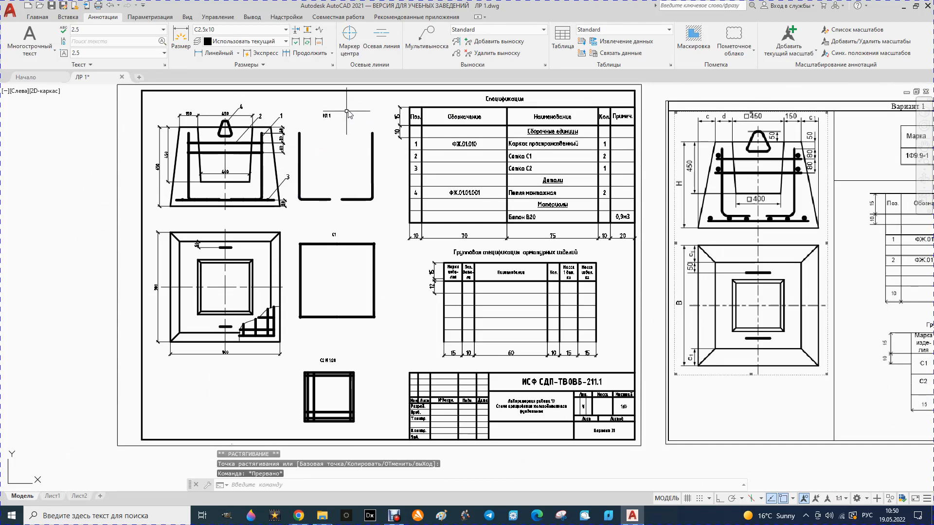
- Add a multileader labelled 5 pointing to the left vertical bar of the КП1 view
{"action": "left_click", "coordinate": [426, 38]}
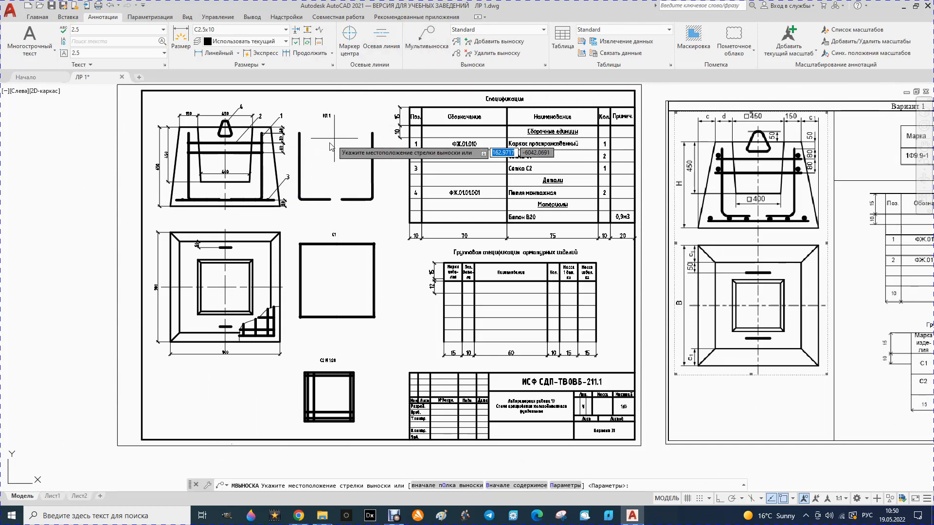
{"action": "left_click", "coordinate": [299, 154]}
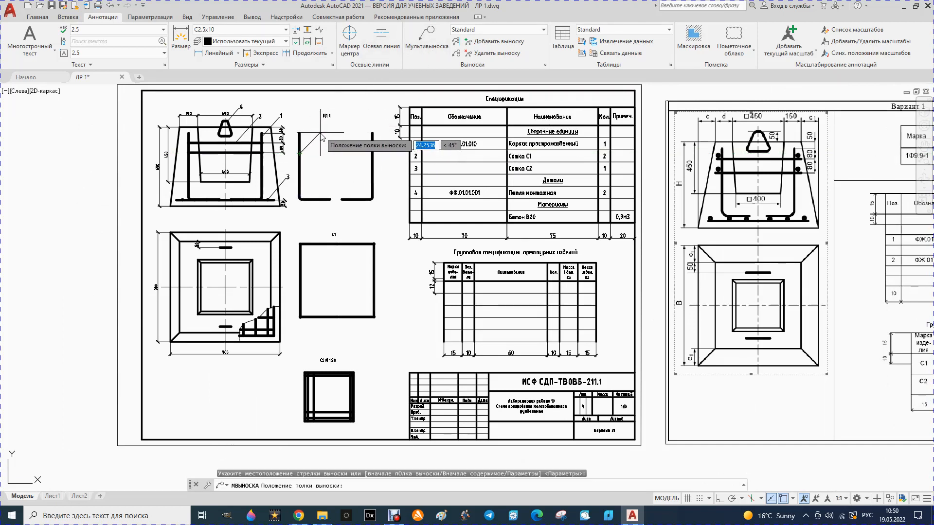
{"action": "left_click", "coordinate": [321, 137]}
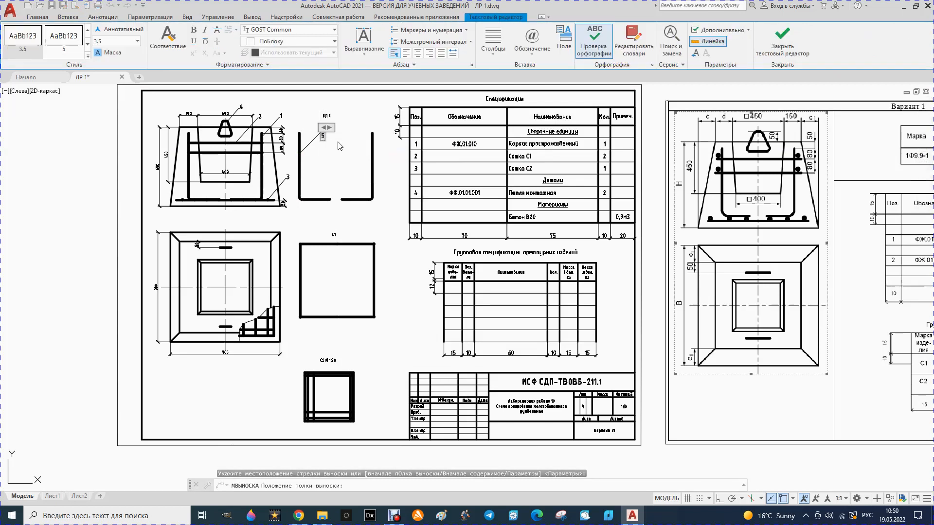
{"action": "left_click", "coordinate": [333, 151]}
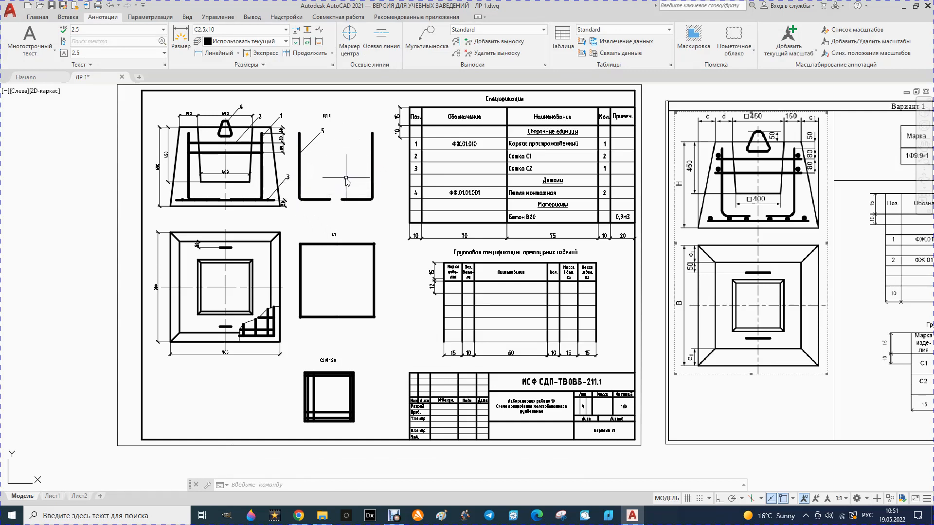
- Add a multileader labelled 5 pointing to the right vertical bar of the КП1 view
{"action": "left_click", "coordinate": [426, 38]}
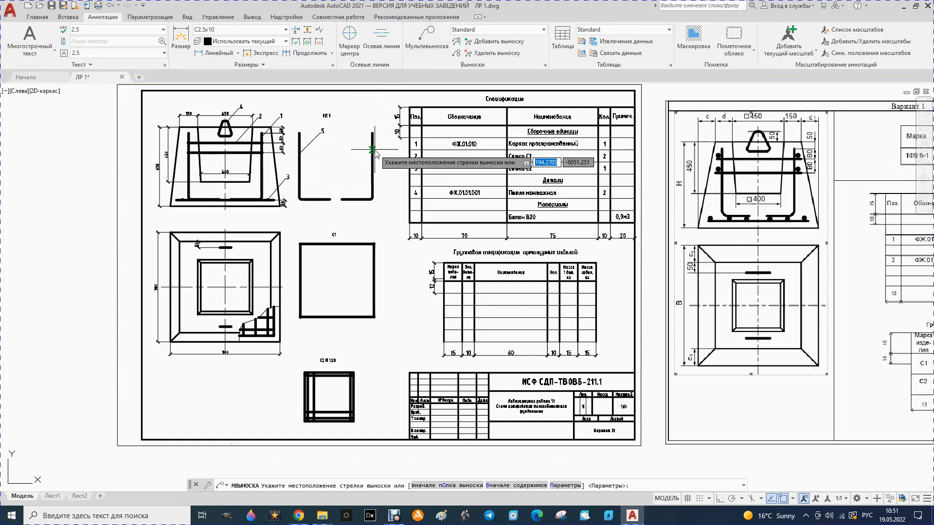
{"action": "left_click", "coordinate": [372, 148]}
{"action": "left_click", "coordinate": [350, 139]}
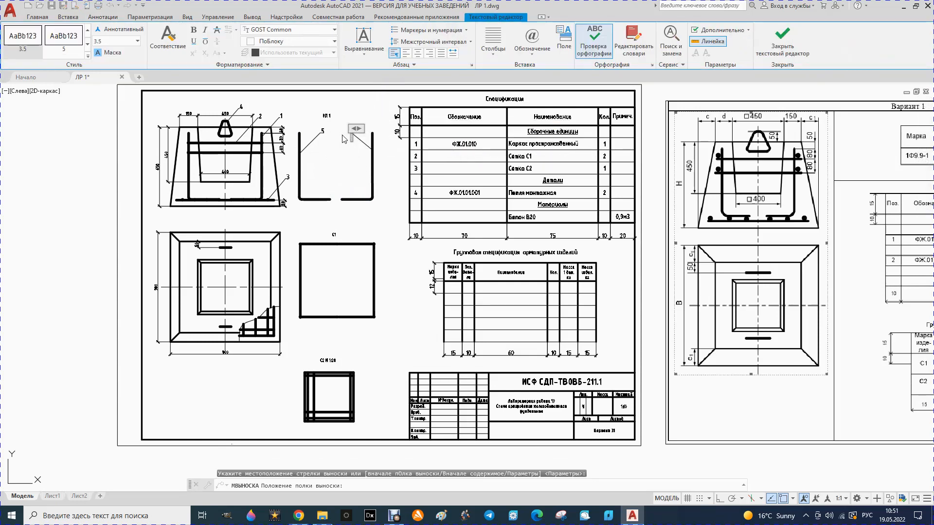
{"action": "type", "text": "5"}
{"action": "left_click", "coordinate": [341, 149]}
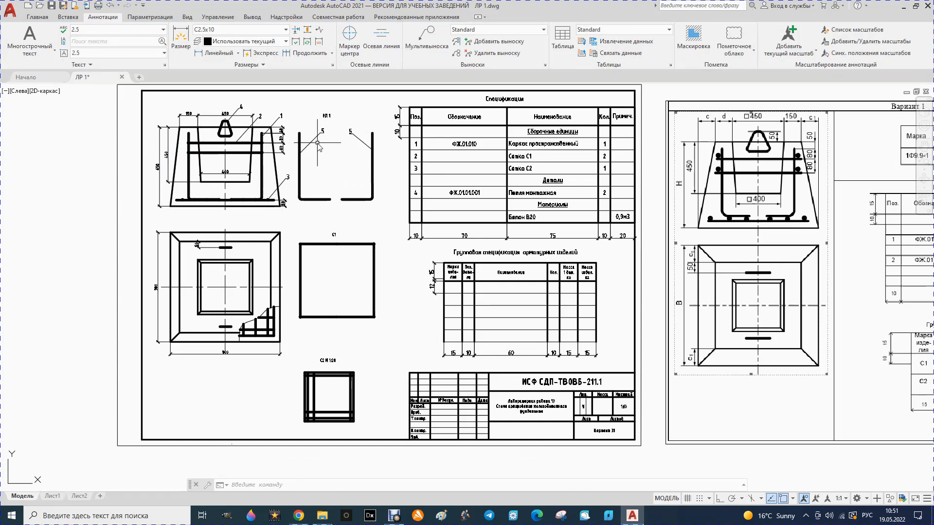
- Add a multileader labelled 6 from the left edge of the С1 square, with its shelf above and outside the upper-left corner
{"action": "left_click", "coordinate": [426, 36]}
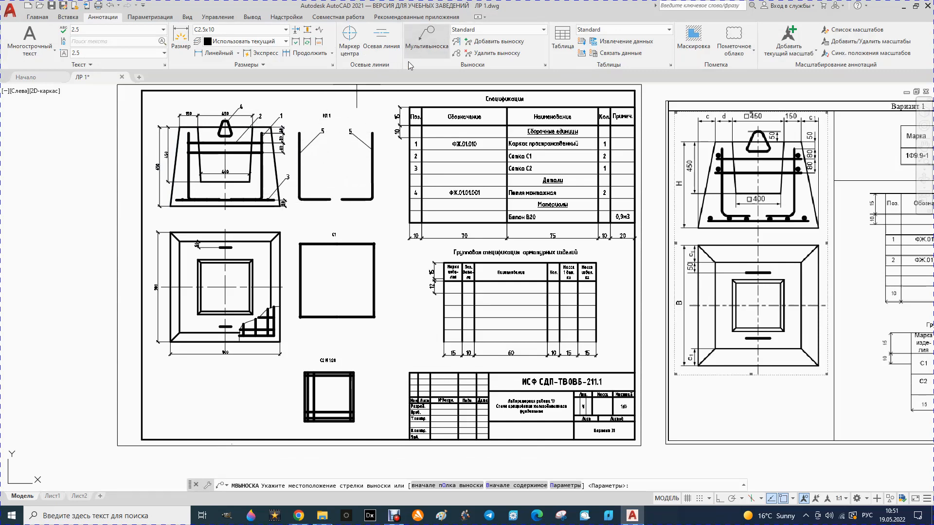
{"action": "left_click", "coordinate": [300, 261]}
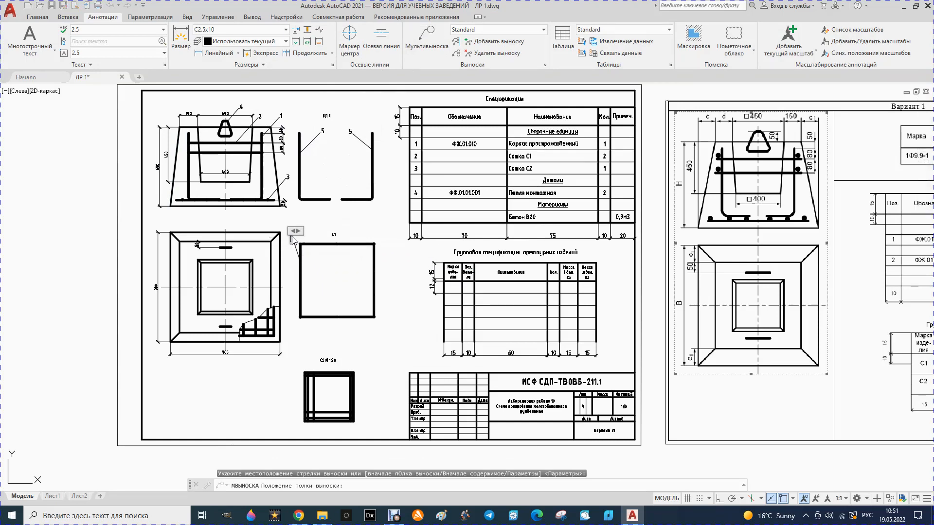
{"action": "left_click", "coordinate": [292, 239]}
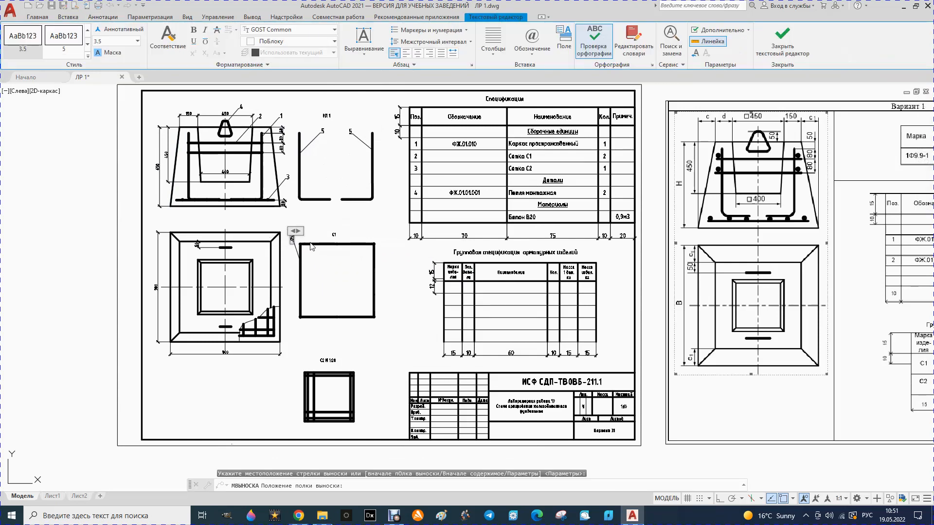
{"action": "left_click", "coordinate": [311, 247]}
{"action": "key", "text": "Return"}
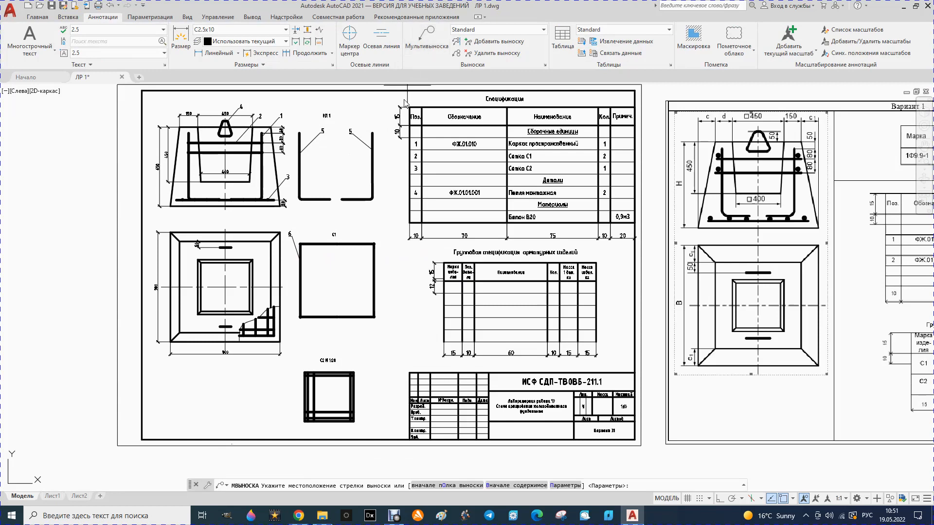
{"action": "left_click", "coordinate": [346, 238]}
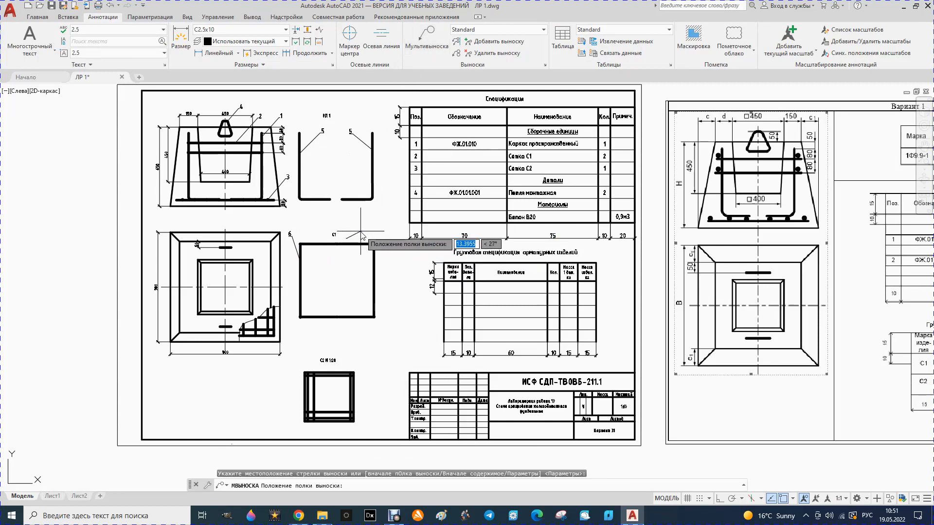
{"action": "key", "text": "Escape"}
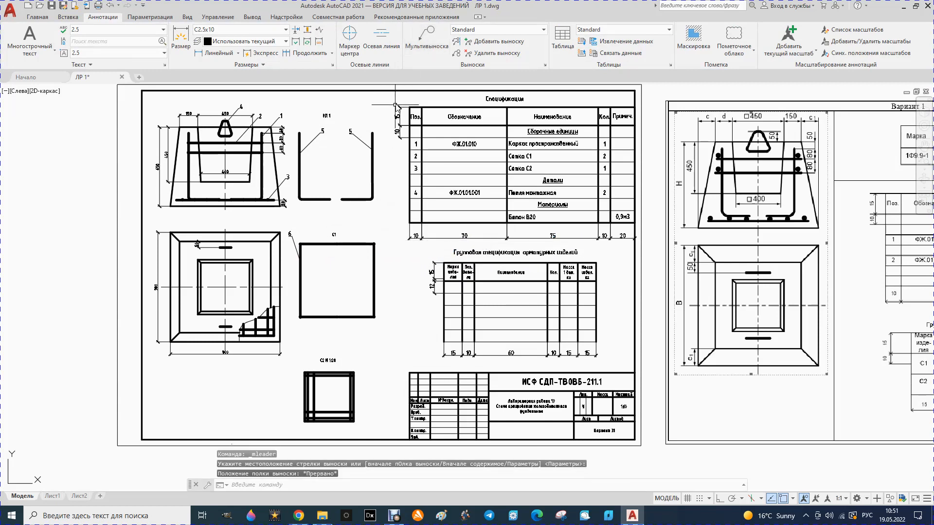
- Add a second multileader labelled 6 from the top edge of the С1 square, ending at the shelf of the existing 6 leader
{"action": "left_click", "coordinate": [427, 39]}
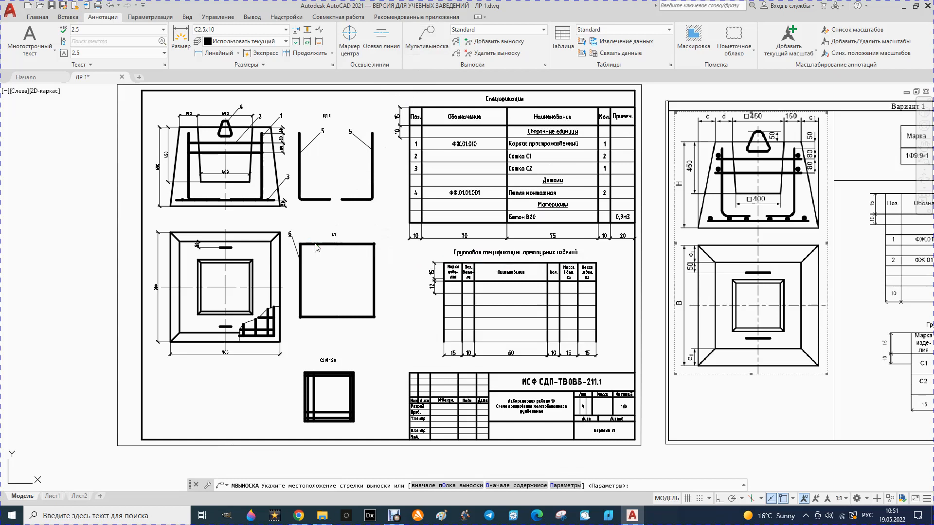
{"action": "left_click", "coordinate": [318, 244]}
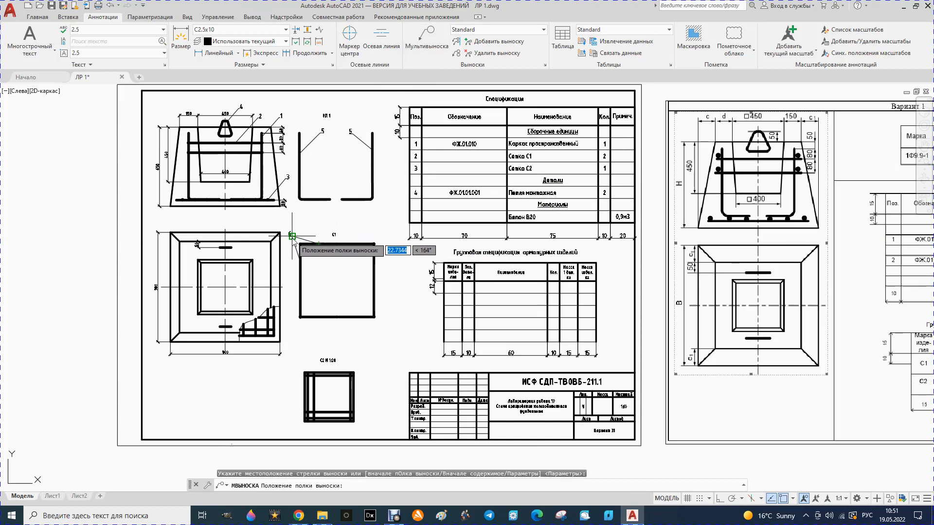
{"action": "left_click", "coordinate": [293, 237]}
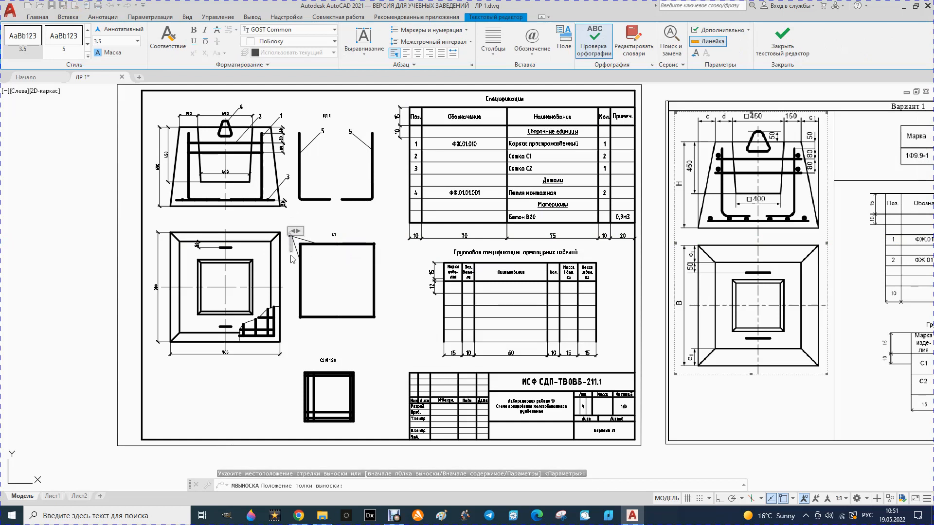
{"action": "key", "text": "F1"}
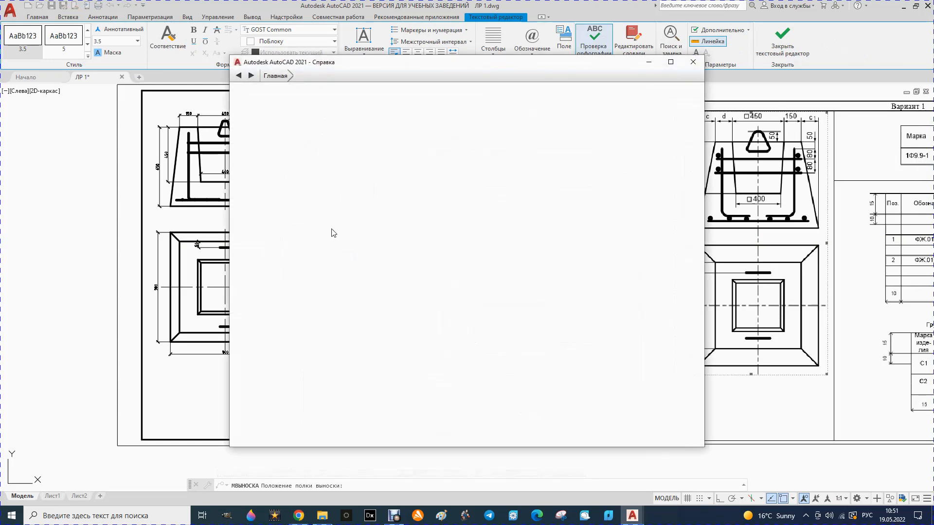
{"action": "left_click", "coordinate": [691, 64]}
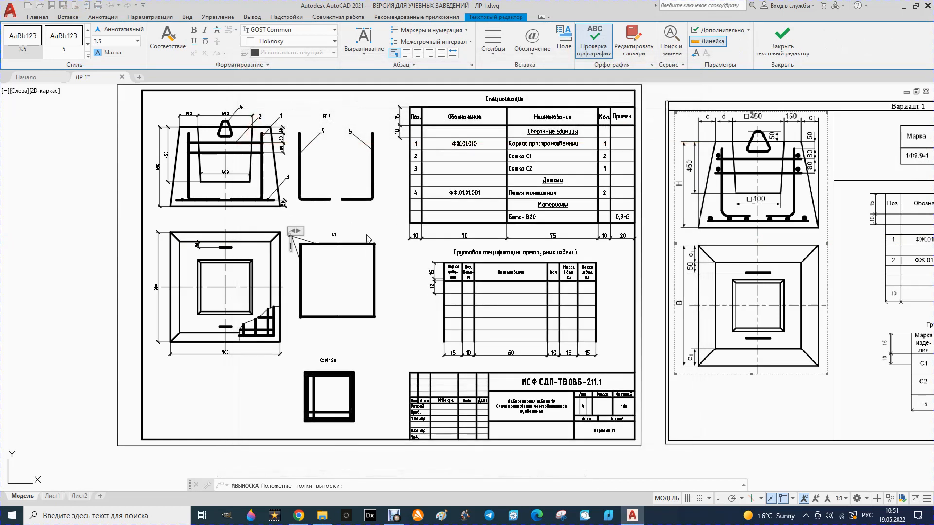
{"action": "type", "text": "6"}
{"action": "left_click", "coordinate": [315, 239]}
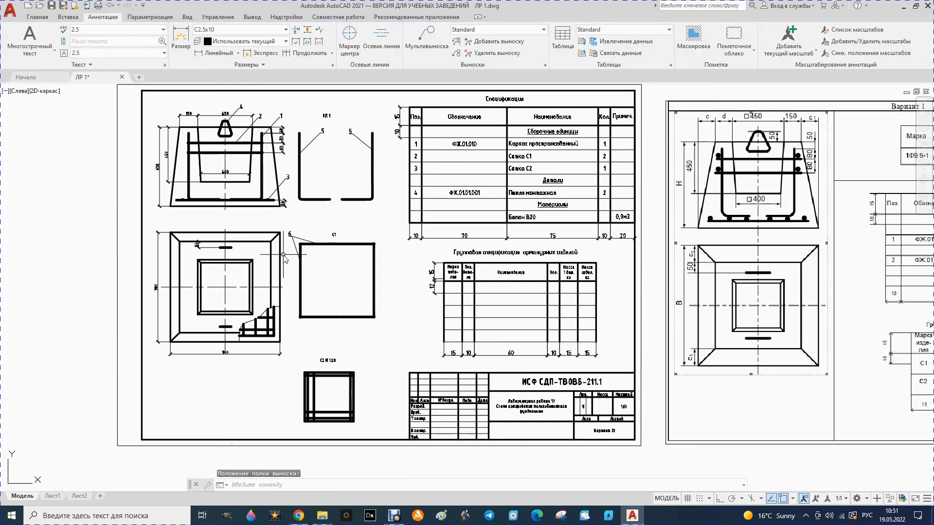
- Add a multileader labelled 7 from the leftmost bar of mesh С2, with its shelf above and outside the upper-left corner
{"action": "scroll", "coordinate": [283, 256], "scroll_direction": "up", "scroll_amount": 4}
{"action": "scroll", "coordinate": [306, 253], "scroll_direction": "down", "scroll_amount": 2}
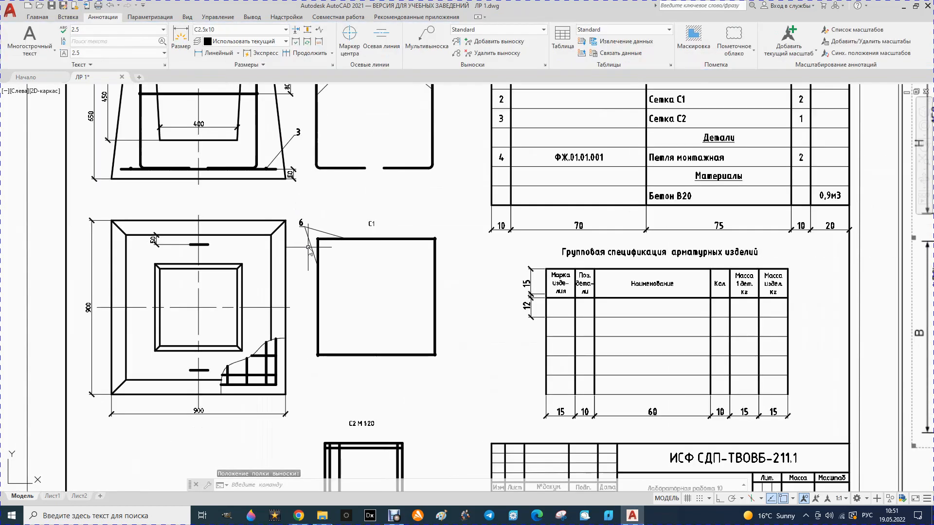
{"action": "scroll", "coordinate": [292, 249], "scroll_direction": "down", "scroll_amount": 2}
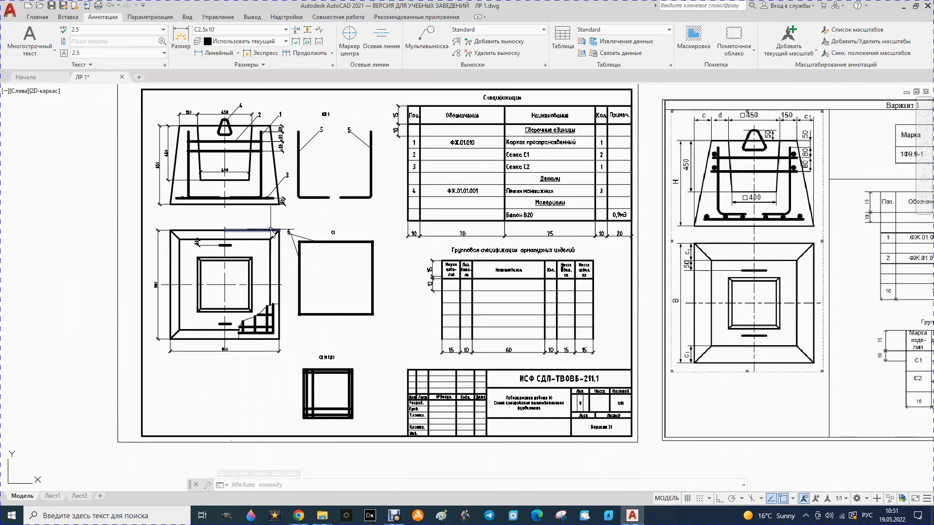
{"action": "scroll", "coordinate": [271, 229], "scroll_direction": "down", "scroll_amount": 2}
{"action": "scroll", "coordinate": [312, 330], "scroll_direction": "up", "scroll_amount": 2}
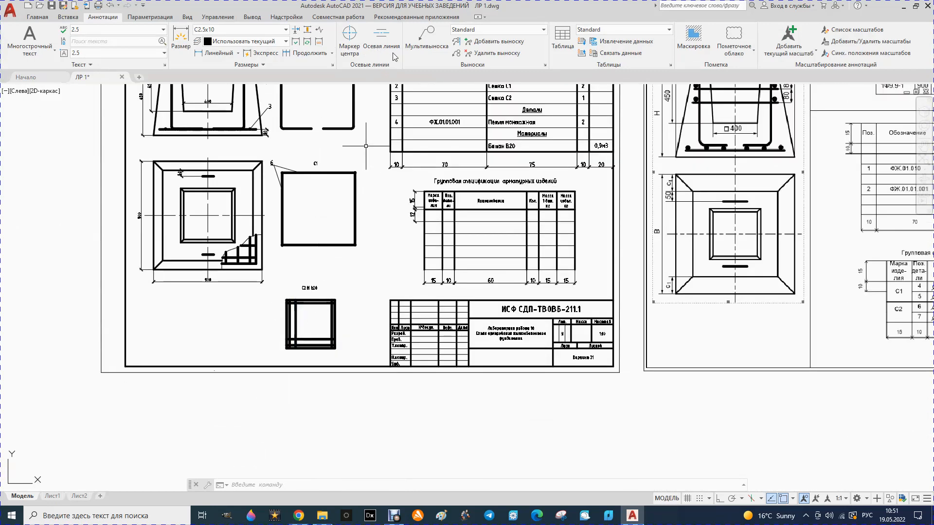
{"action": "left_click", "coordinate": [427, 37]}
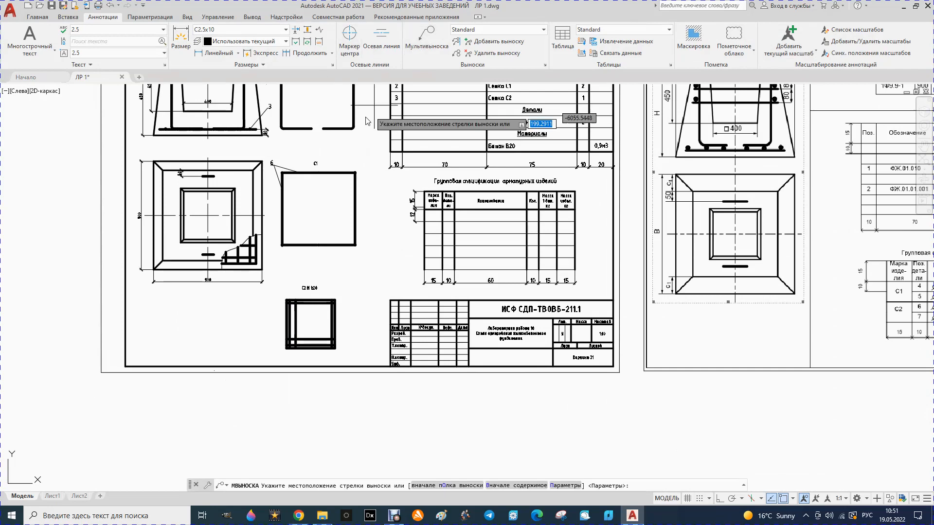
{"action": "scroll", "coordinate": [273, 316], "scroll_direction": "up", "scroll_amount": 2}
{"action": "scroll", "coordinate": [291, 306], "scroll_direction": "up", "scroll_amount": 2}
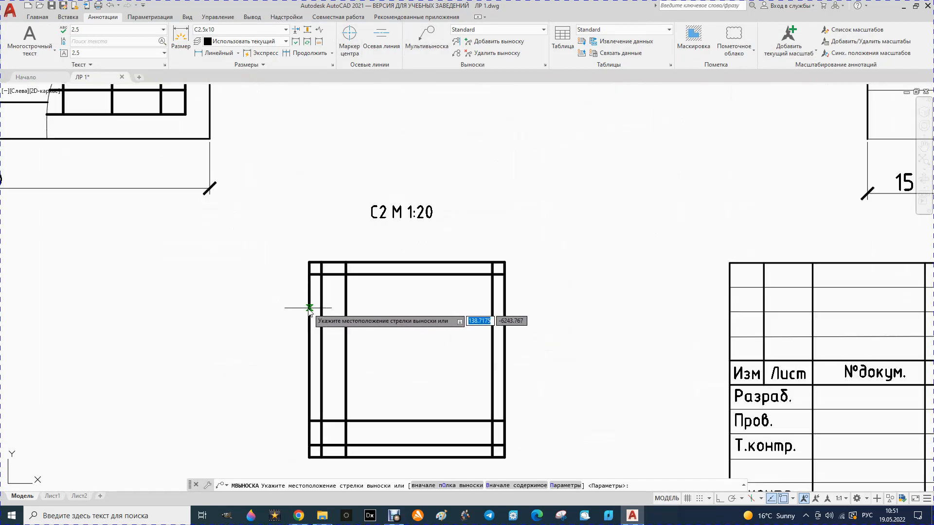
{"action": "left_click", "coordinate": [309, 307]}
{"action": "left_click", "coordinate": [275, 256]}
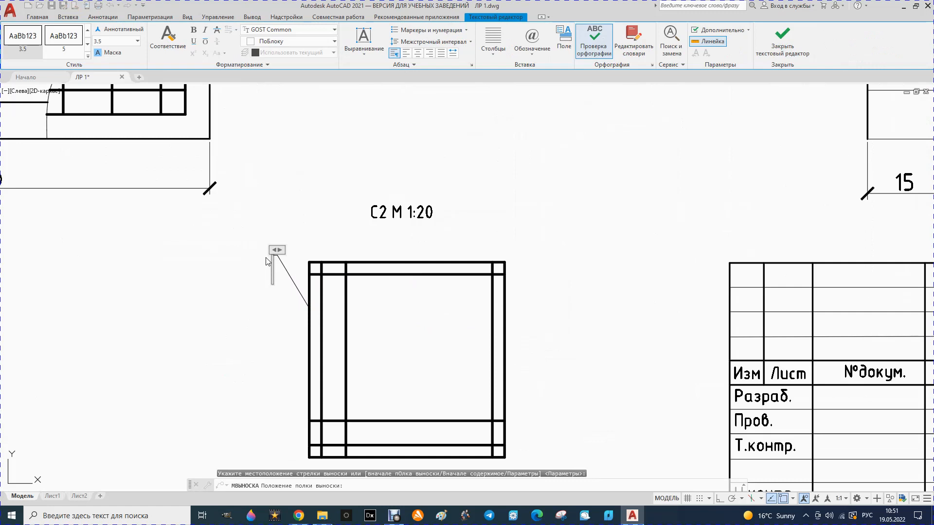
{"action": "left_click", "coordinate": [309, 258]}
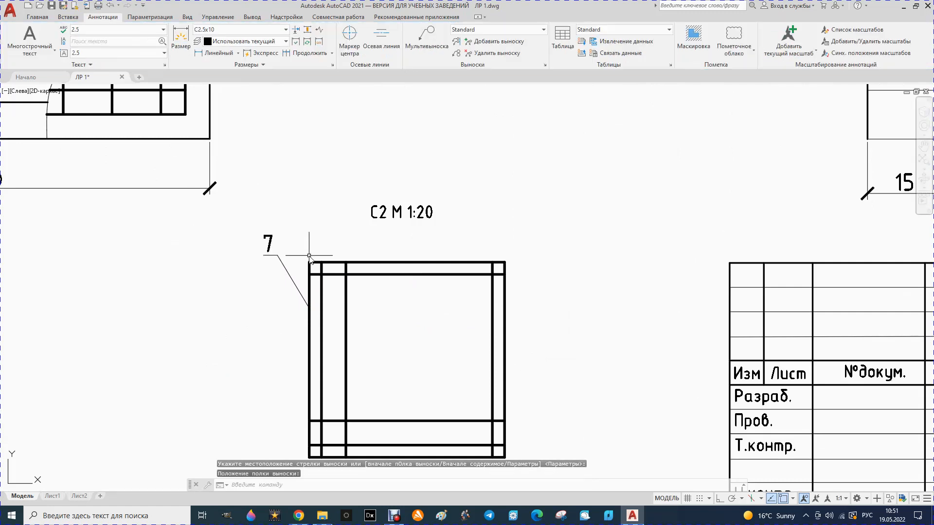
- Add a second multileader from the top bar of mesh С2, ending at the shelf of the existing 7 leader
{"action": "left_click", "coordinate": [427, 33]}
{"action": "left_click", "coordinate": [335, 263]}
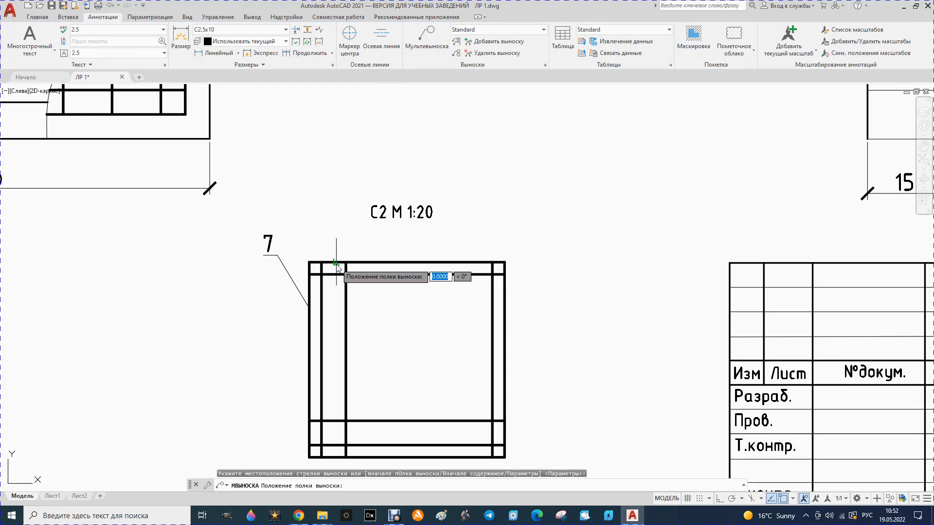
{"action": "left_click", "coordinate": [276, 256]}
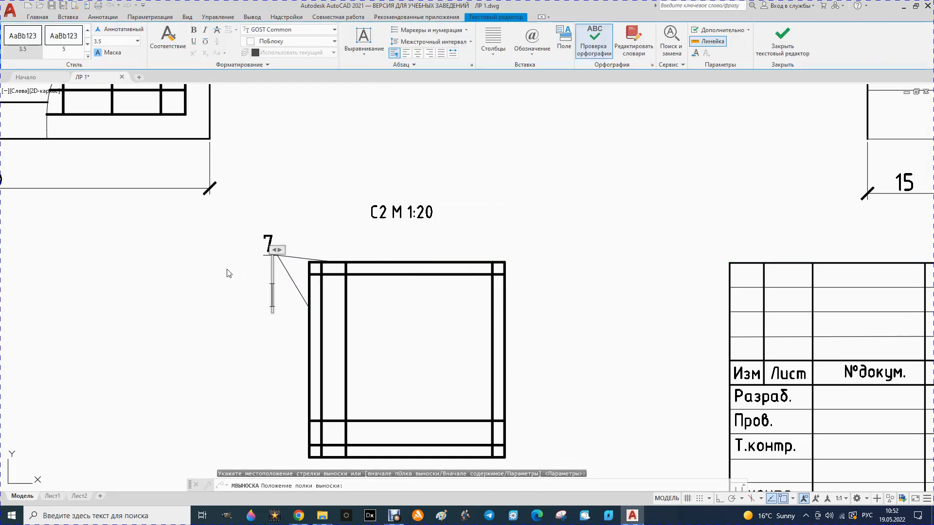
{"action": "left_click", "coordinate": [191, 291]}
{"action": "scroll", "coordinate": [223, 275], "scroll_direction": "down", "scroll_amount": 2}
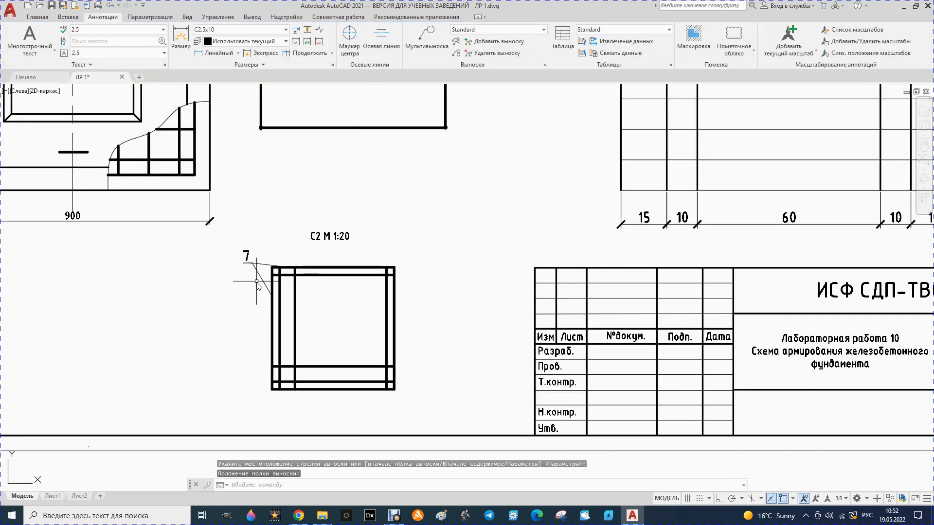
{"action": "scroll", "coordinate": [280, 300], "scroll_direction": "down", "scroll_amount": 4}
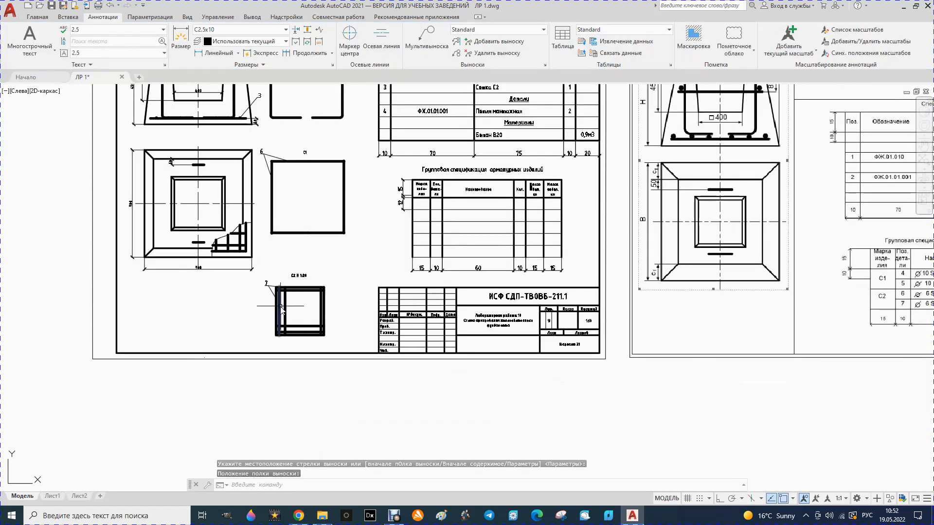
{"action": "scroll", "coordinate": [282, 309], "scroll_direction": "down", "scroll_amount": 2}
{"action": "scroll", "coordinate": [368, 273], "scroll_direction": "up", "scroll_amount": 2}
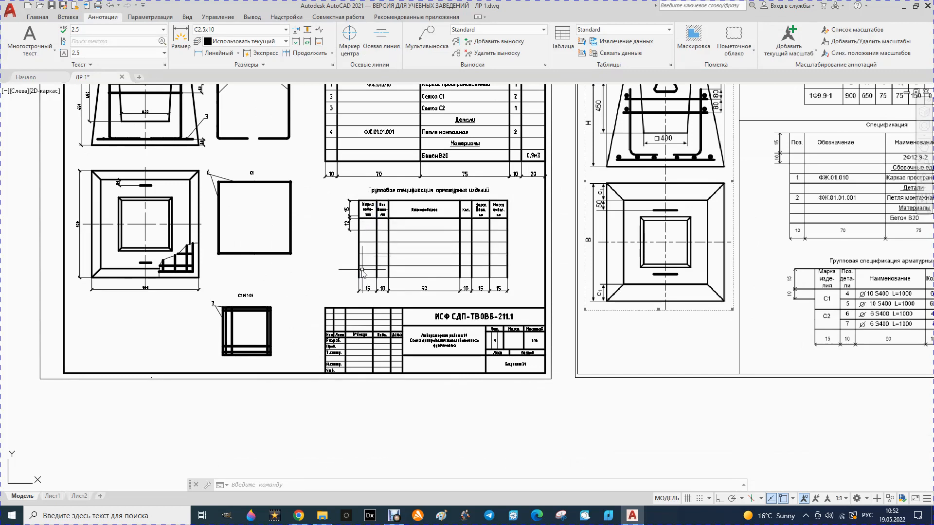
{"action": "left_click", "coordinate": [37, 17]}
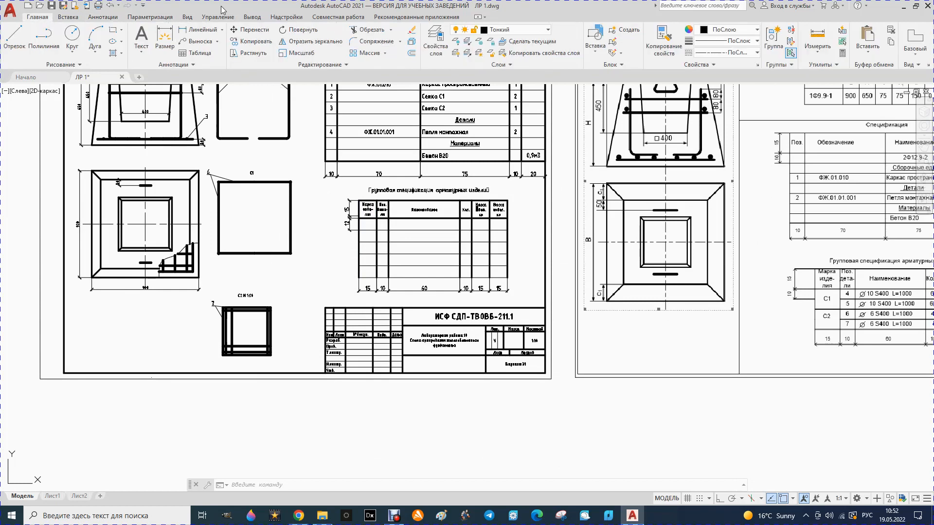
- Trim the last two rows of the group specification table across the Марка изделия, Поз. детали and Наименование columns
{"action": "left_click", "coordinate": [371, 31]}
{"action": "scroll", "coordinate": [365, 272], "scroll_direction": "up", "scroll_amount": 2}
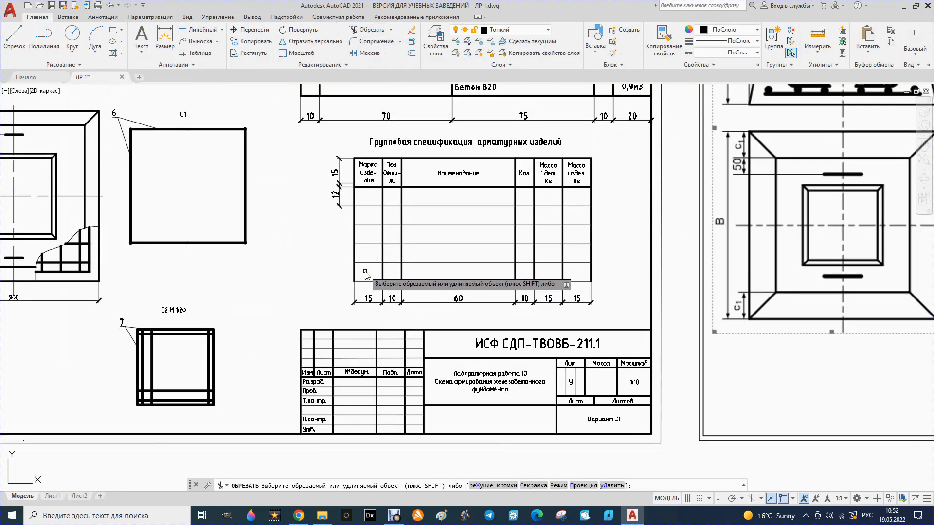
{"action": "left_click", "coordinate": [360, 271]}
{"action": "left_click", "coordinate": [351, 271]}
{"action": "left_click", "coordinate": [363, 257]}
{"action": "left_click", "coordinate": [349, 256]}
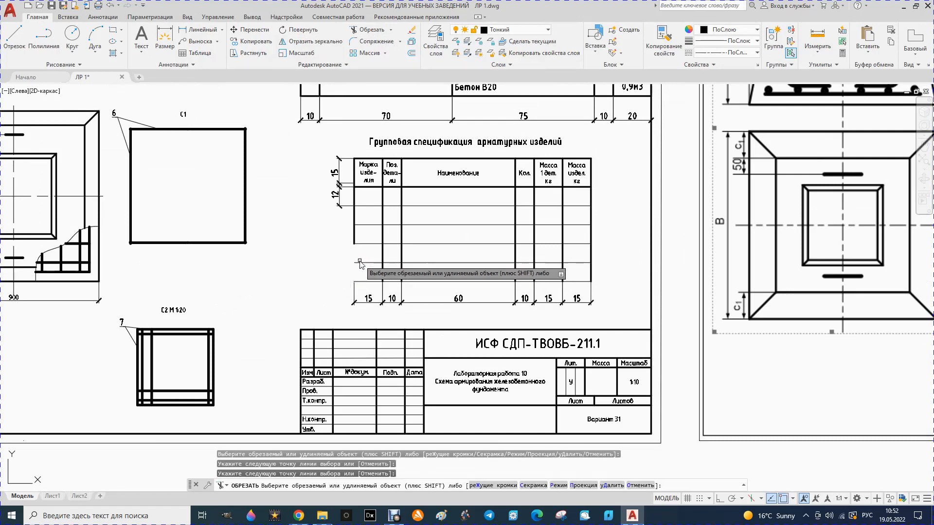
{"action": "left_click", "coordinate": [360, 262]}
{"action": "left_click", "coordinate": [380, 257]}
{"action": "left_click", "coordinate": [393, 253]}
{"action": "left_click", "coordinate": [401, 251]}
{"action": "left_click", "coordinate": [410, 262]}
{"action": "left_click", "coordinate": [409, 270]}
{"action": "left_click", "coordinate": [397, 271]}
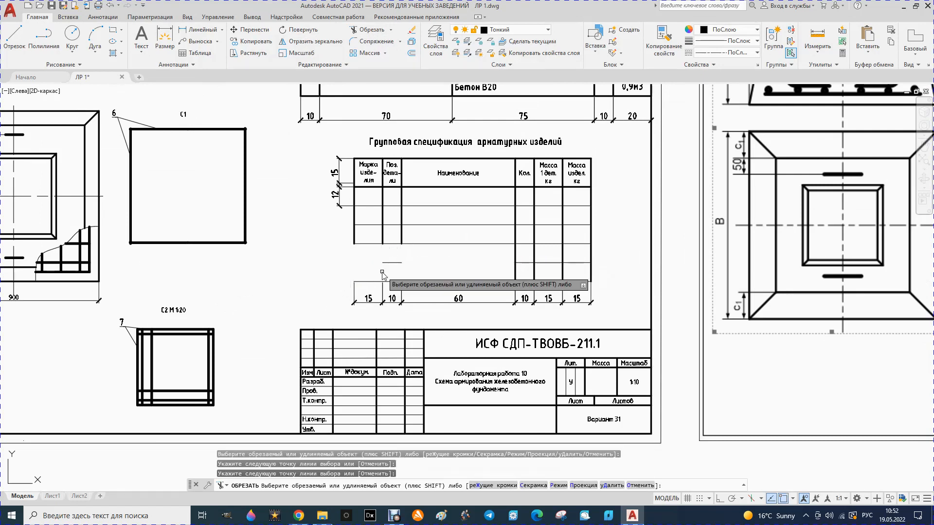
{"action": "left_click", "coordinate": [393, 263]}
- Trim the remaining lines of the last two rows across the Кол. and both Масса columns, leaving three empty rows
{"action": "left_click", "coordinate": [507, 266]}
{"action": "left_click", "coordinate": [525, 261]}
{"action": "left_click", "coordinate": [539, 258]}
{"action": "left_click", "coordinate": [586, 264]}
{"action": "left_click", "coordinate": [597, 259]}
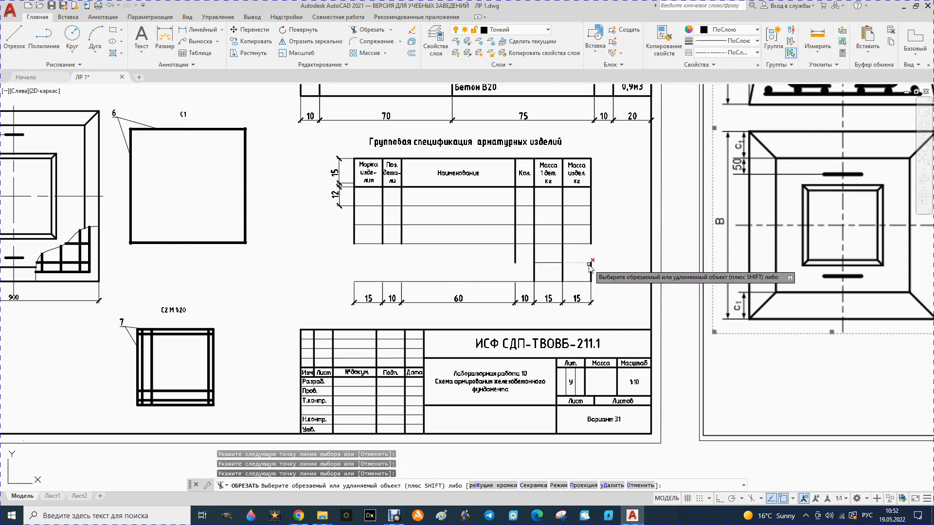
{"action": "left_click", "coordinate": [590, 267]}
{"action": "left_click", "coordinate": [589, 267]}
{"action": "left_click", "coordinate": [564, 278]}
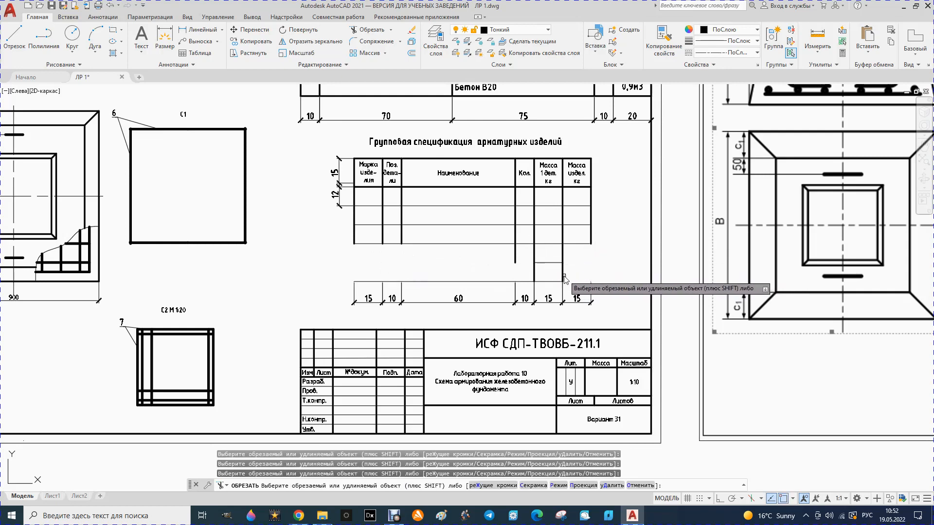
{"action": "left_click", "coordinate": [564, 278]}
{"action": "left_click", "coordinate": [549, 285]}
{"action": "left_click", "coordinate": [531, 274]}
{"action": "left_click", "coordinate": [549, 262]}
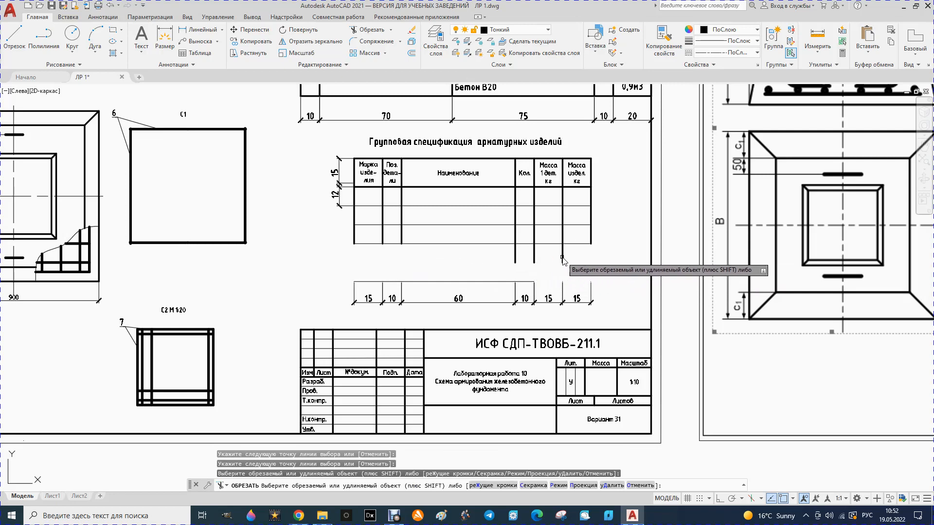
{"action": "left_click", "coordinate": [562, 258]}
{"action": "left_click", "coordinate": [534, 257]}
{"action": "left_click", "coordinate": [515, 258]}
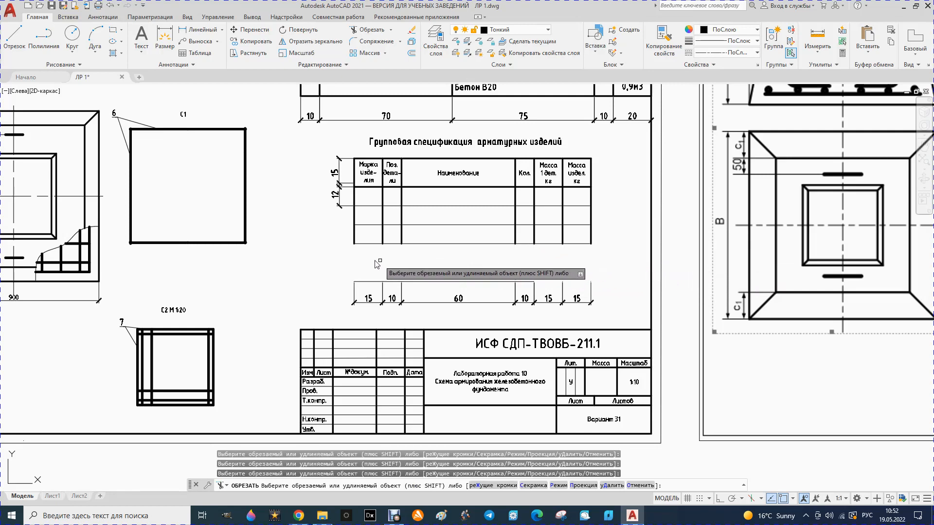
{"action": "key", "text": "Escape"}
- Move the new bottom line of the group specification table to the Основной layer
{"action": "left_click", "coordinate": [430, 243]}
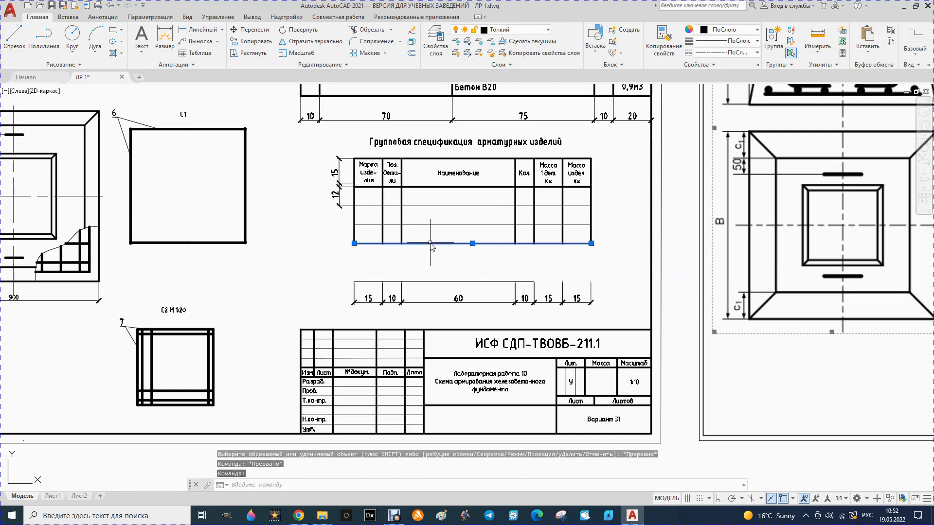
{"action": "left_click", "coordinate": [548, 30]}
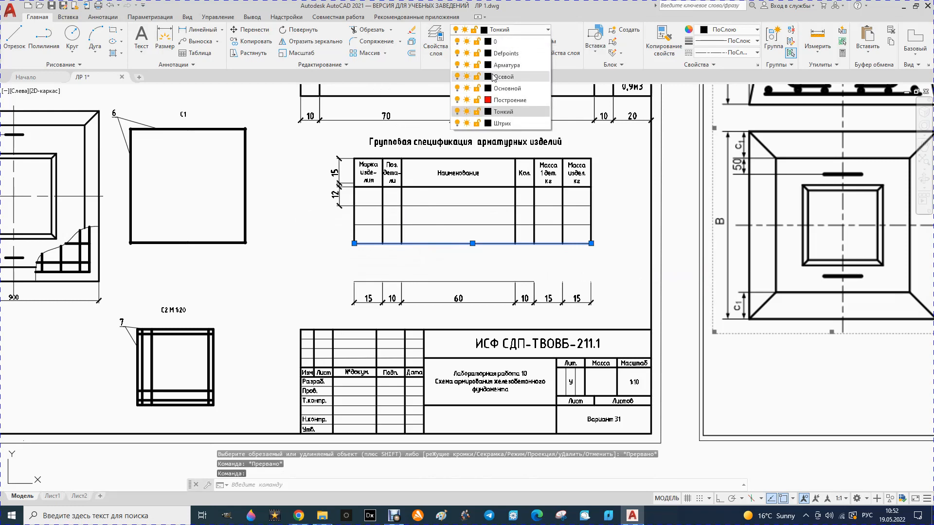
{"action": "left_click", "coordinate": [506, 91]}
{"action": "key", "text": "Escape"}
{"action": "scroll", "coordinate": [335, 275], "scroll_direction": "down", "scroll_amount": 2}
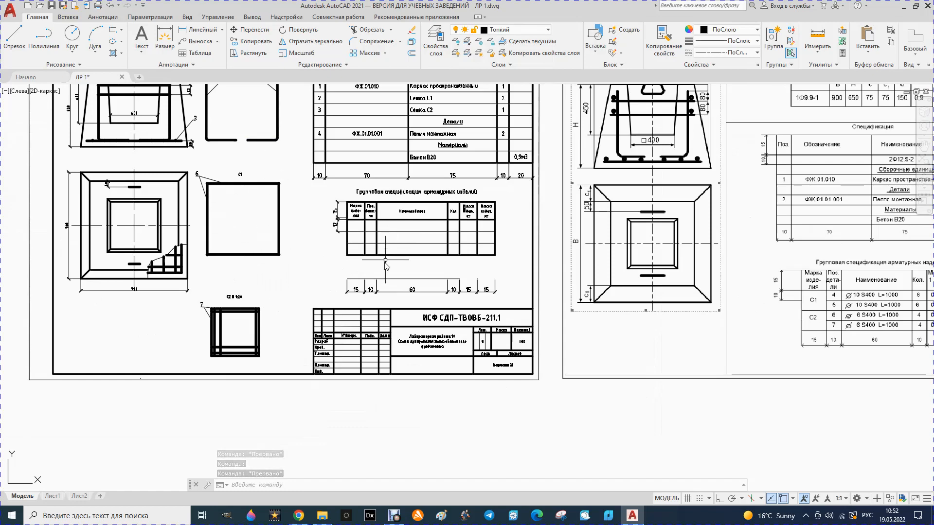
{"action": "scroll", "coordinate": [302, 269], "scroll_direction": "down", "scroll_amount": 3}
{"action": "scroll", "coordinate": [275, 210], "scroll_direction": "up", "scroll_amount": 4}
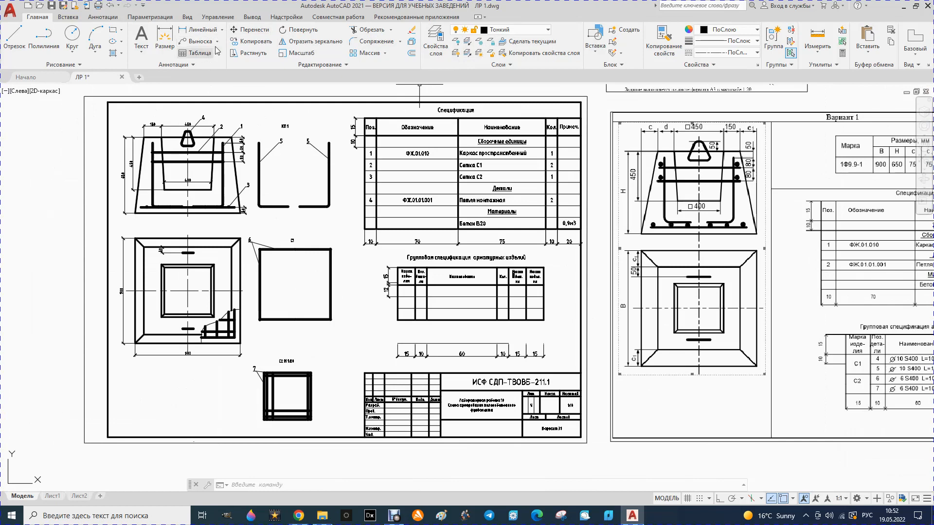
{"action": "left_click", "coordinate": [204, 32]}
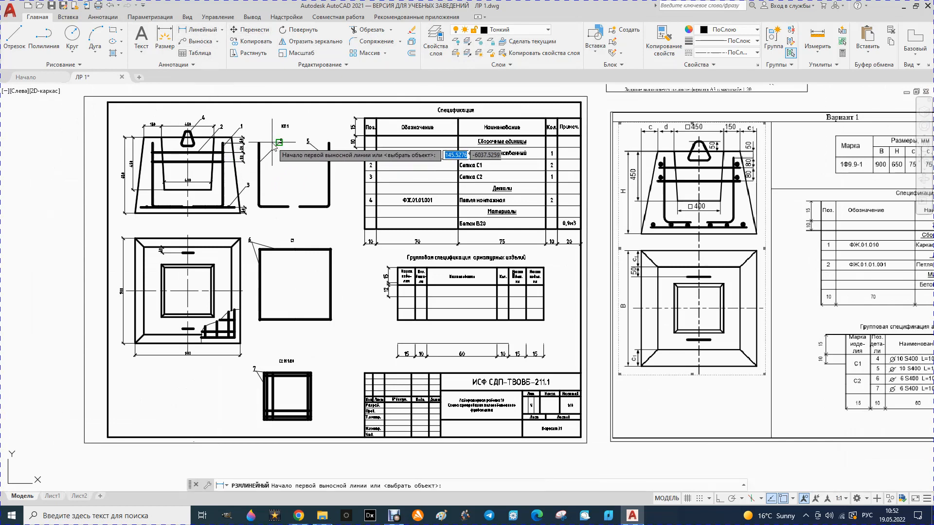
{"action": "left_click", "coordinate": [329, 144]}
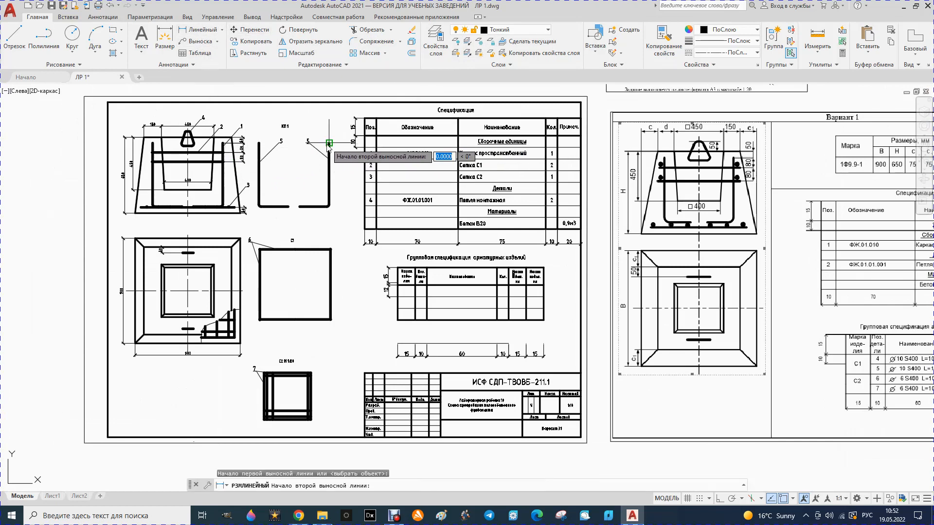
{"action": "left_click", "coordinate": [315, 207]}
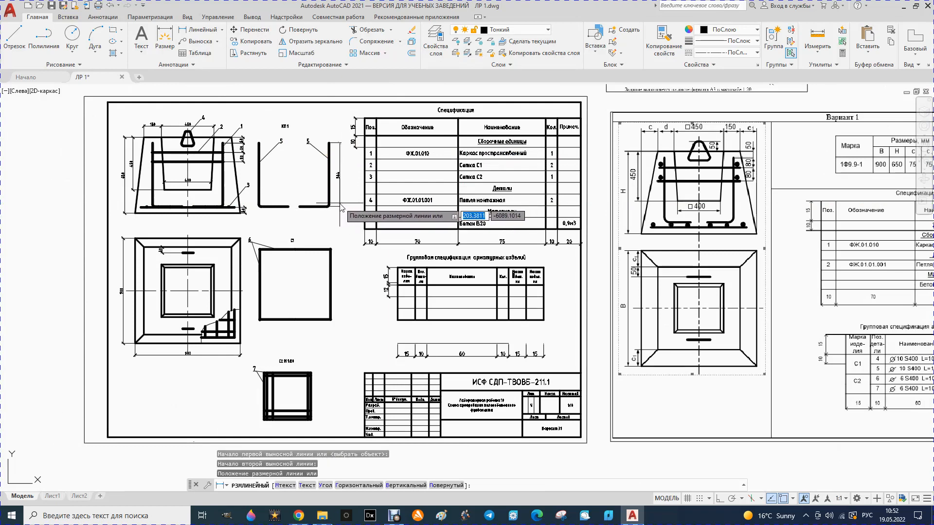
{"action": "key", "text": "Escape"}
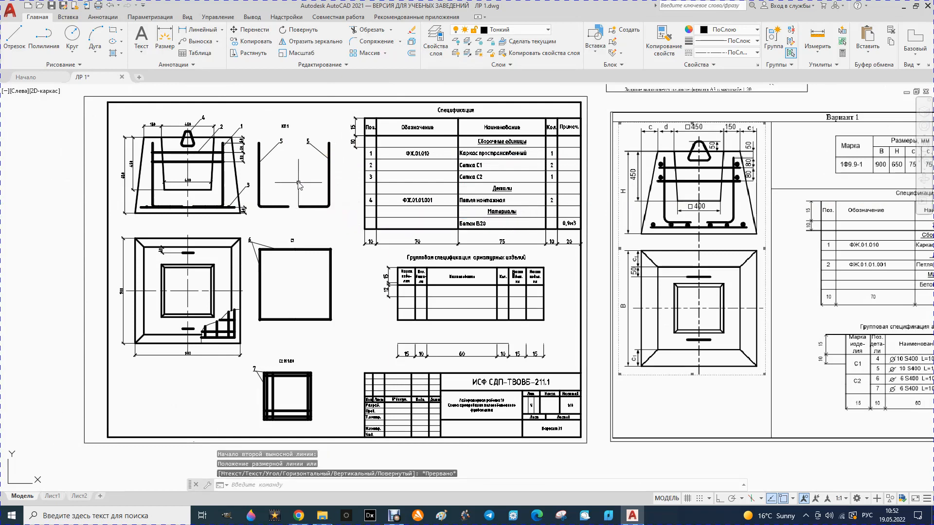
- Add a vertical linear dimension for the height of the right КП1 bar, placed outside it on the right
{"action": "left_click", "coordinate": [103, 18]}
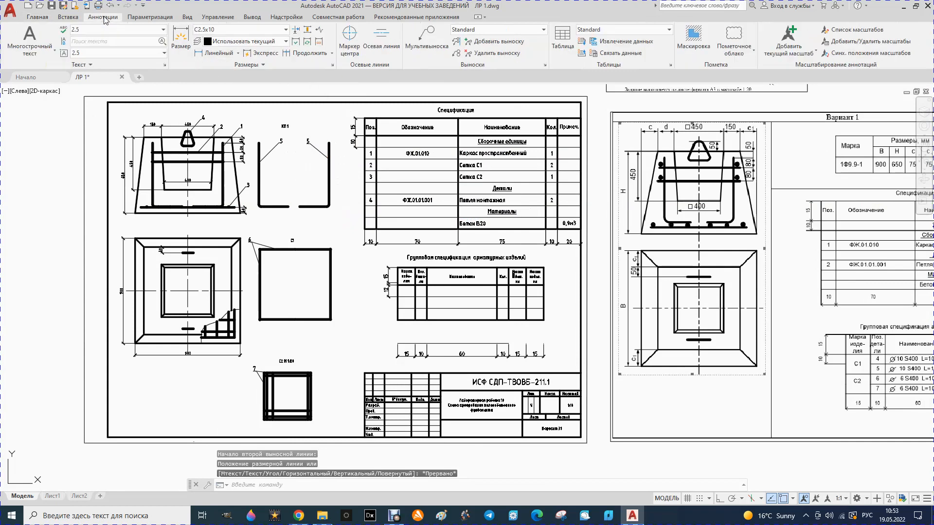
{"action": "left_click", "coordinate": [217, 54]}
{"action": "left_click", "coordinate": [329, 144]}
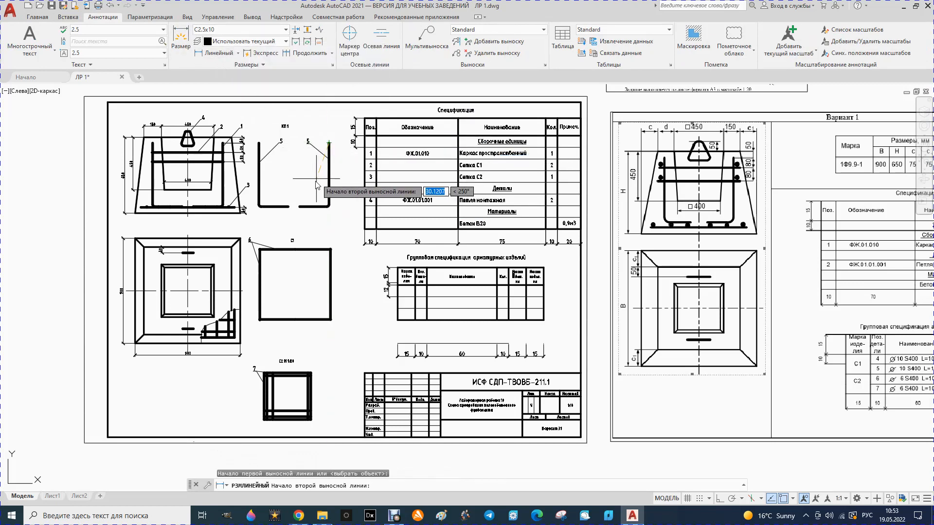
{"action": "left_click", "coordinate": [329, 206]}
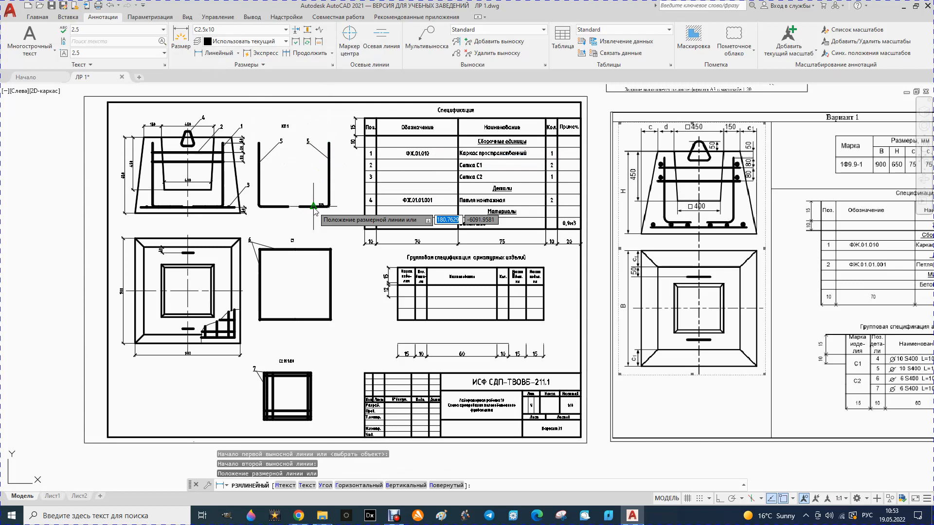
{"action": "left_click", "coordinate": [341, 207]}
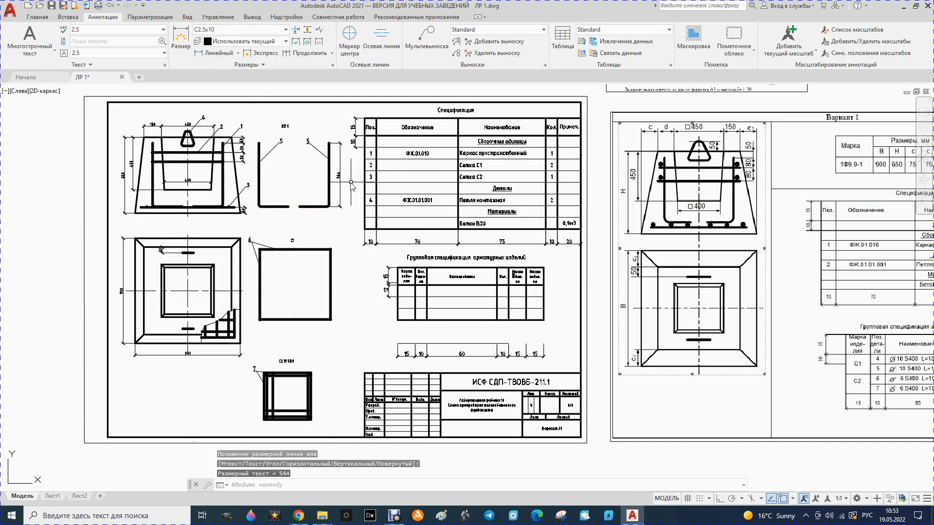
- Add a horizontal linear dimension below the bottom leg of the right КП1 bar, from its inner end to the vertical part
{"action": "scroll", "coordinate": [351, 183], "scroll_direction": "up", "scroll_amount": 4}
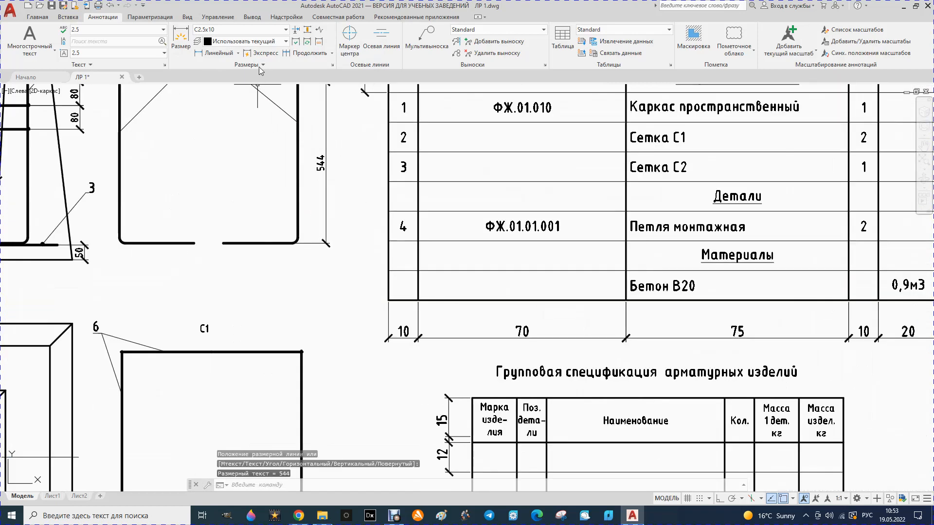
{"action": "left_click", "coordinate": [212, 54]}
{"action": "left_click", "coordinate": [223, 242]}
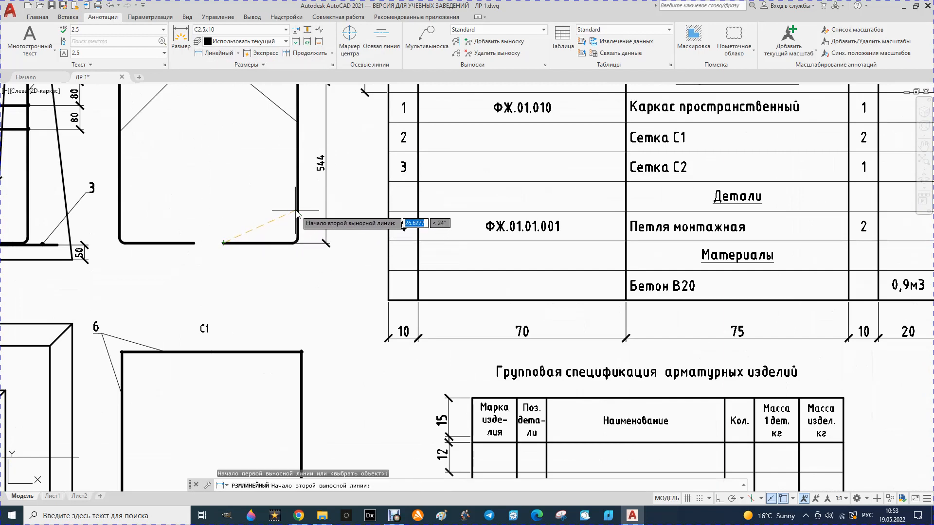
{"action": "left_click", "coordinate": [298, 210]}
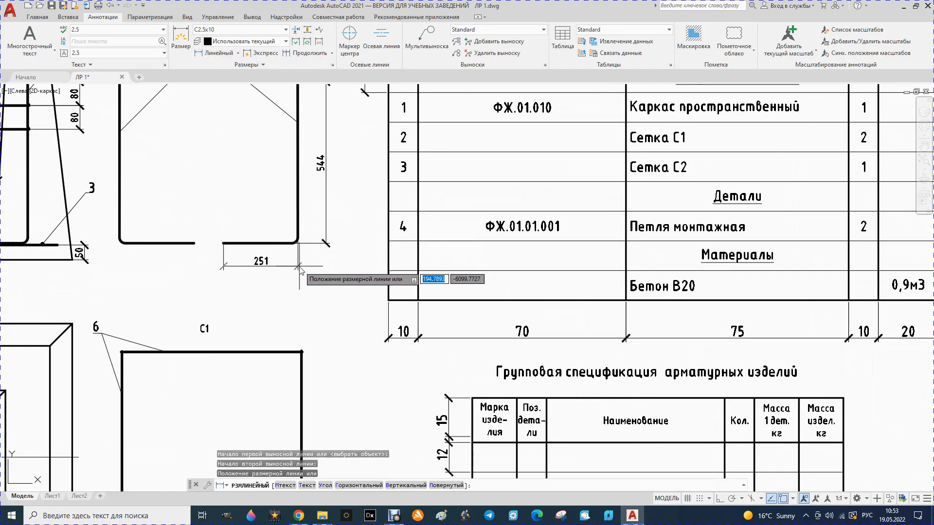
{"action": "left_click", "coordinate": [299, 265]}
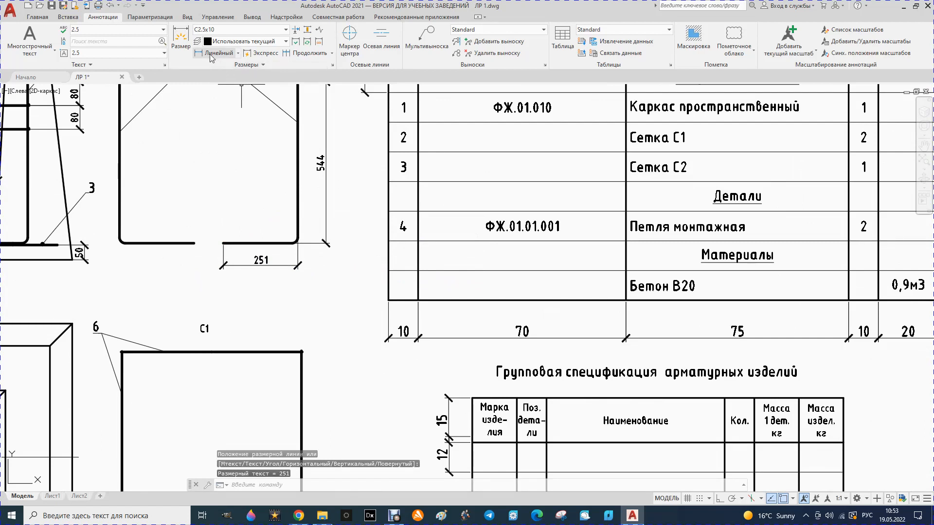
- Dimension the gap between the two bottom legs of КП1, in line with the adjacent leg dimension
{"action": "left_click", "coordinate": [215, 55]}
{"action": "left_click", "coordinate": [195, 242]}
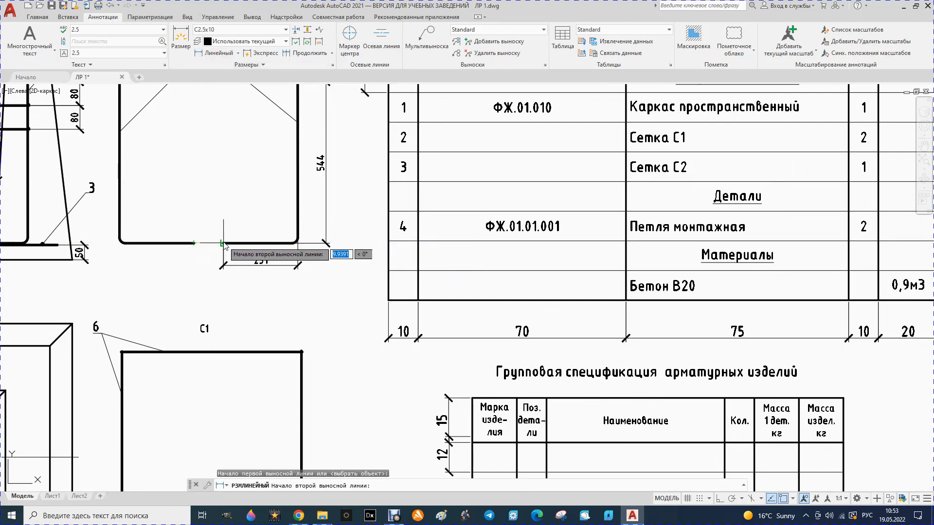
{"action": "left_click", "coordinate": [224, 243]}
{"action": "left_click", "coordinate": [226, 267]}
{"action": "key", "text": "Escape"}
- Override the text of the КП1 gap dimension with 100
{"action": "scroll", "coordinate": [203, 274], "scroll_direction": "up", "scroll_amount": 2}
{"action": "scroll", "coordinate": [192, 252], "scroll_direction": "up", "scroll_amount": 2}
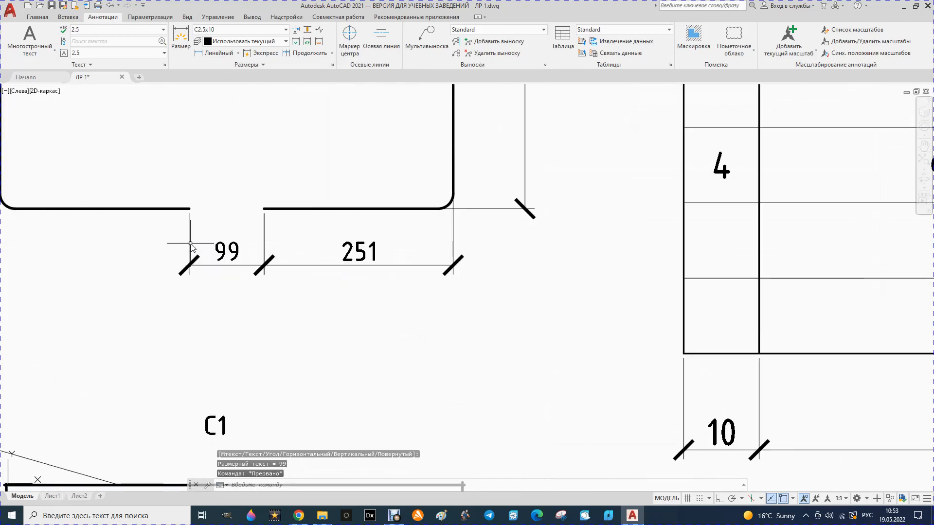
{"action": "double_click", "coordinate": [222, 253]}
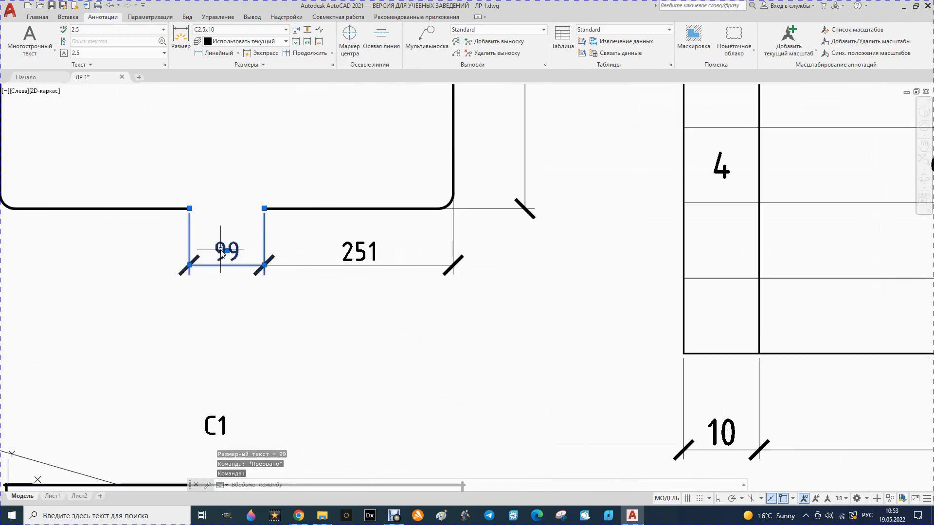
{"action": "type", "text": "1"}
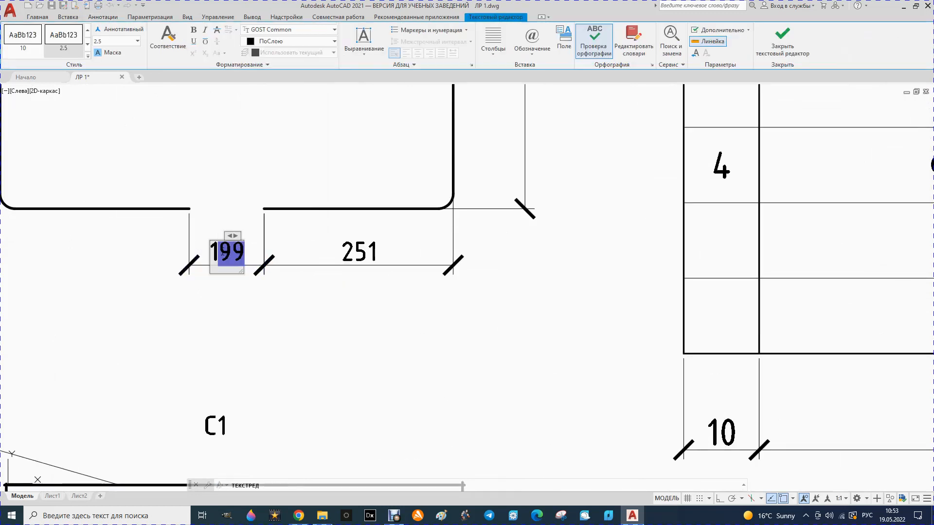
{"action": "type", "text": "00"}
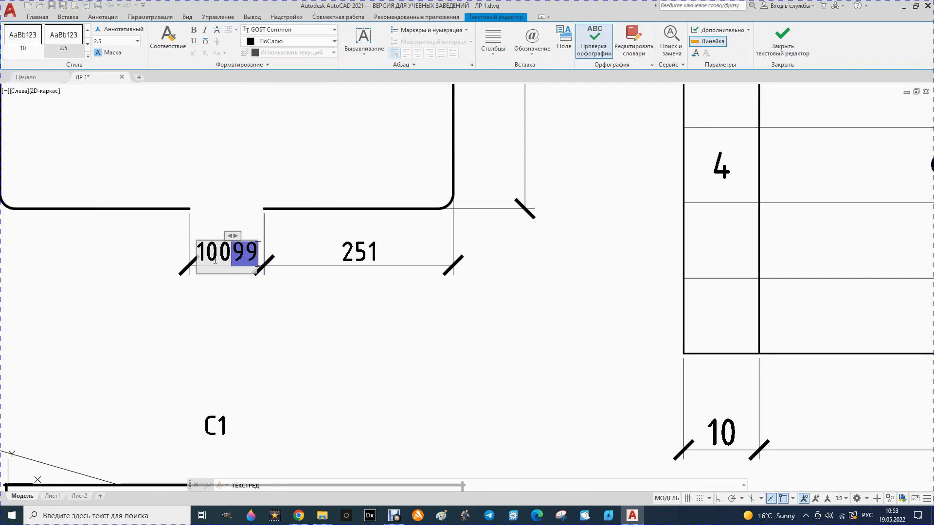
{"action": "key", "text": "Return"}
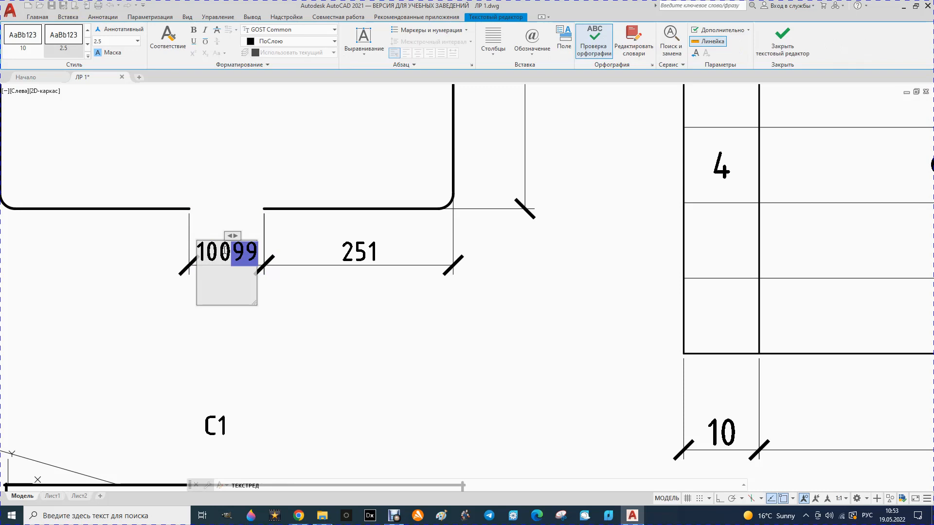
{"action": "key", "text": "Delete"}
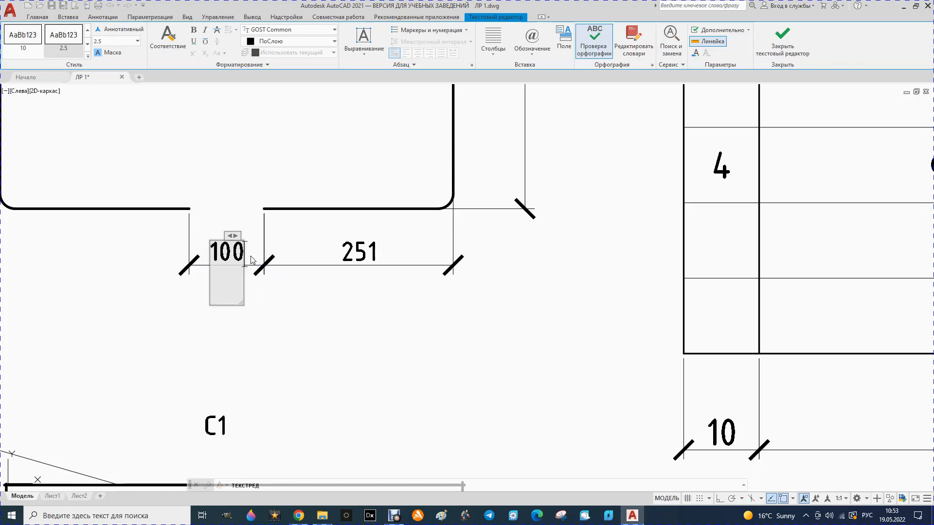
{"action": "left_click", "coordinate": [125, 246]}
{"action": "key", "text": "Escape"}
{"action": "scroll", "coordinate": [233, 250], "scroll_direction": "down", "scroll_amount": 4}
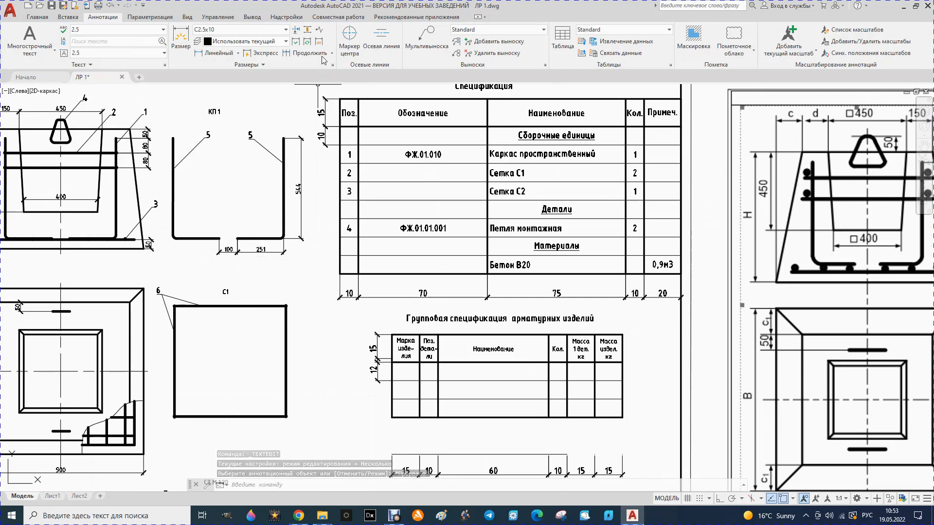
{"action": "left_click", "coordinate": [214, 52]}
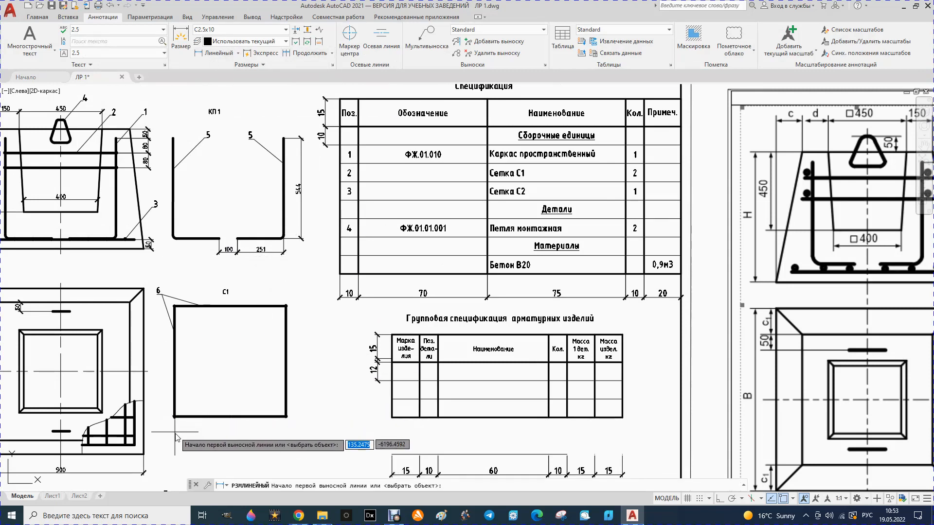
{"action": "scroll", "coordinate": [170, 422], "scroll_direction": "up", "scroll_amount": 5}
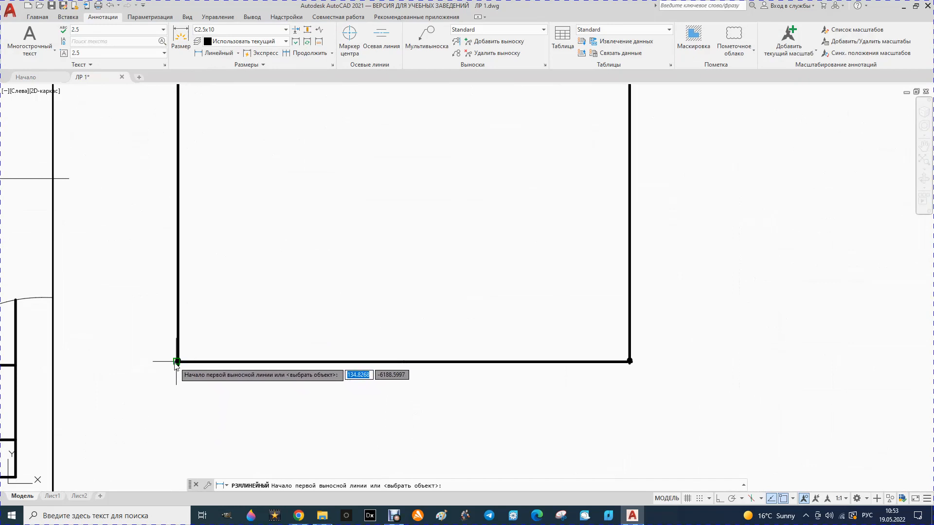
{"action": "scroll", "coordinate": [177, 363], "scroll_direction": "up", "scroll_amount": 2}
{"action": "left_click", "coordinate": [173, 359]}
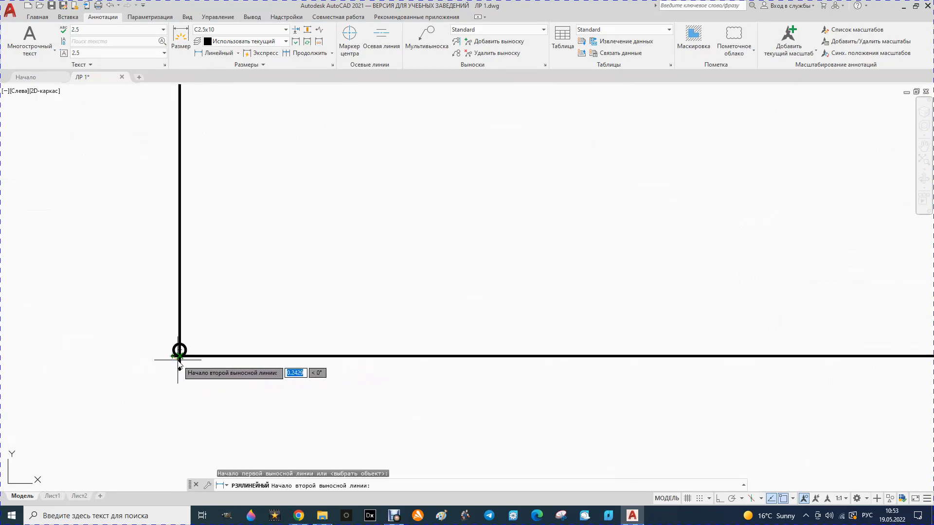
{"action": "left_click", "coordinate": [180, 359]}
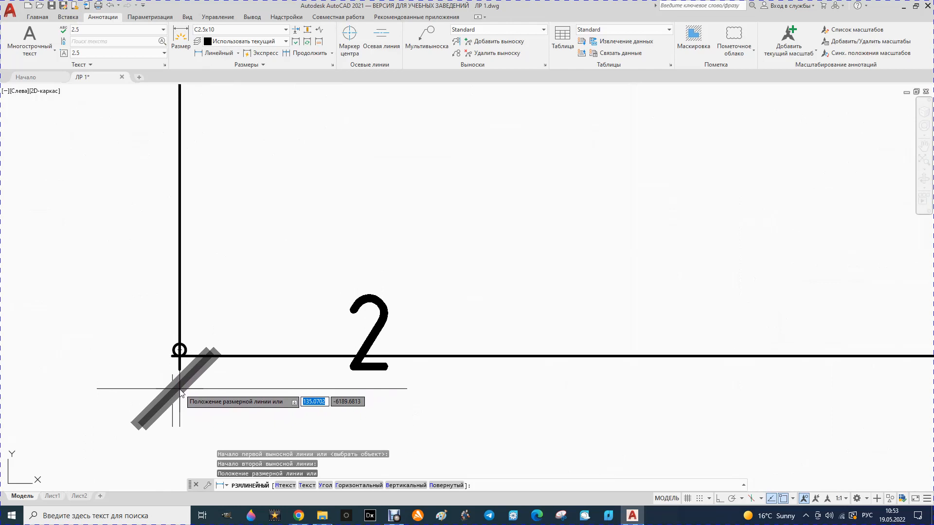
{"action": "left_click", "coordinate": [184, 414]}
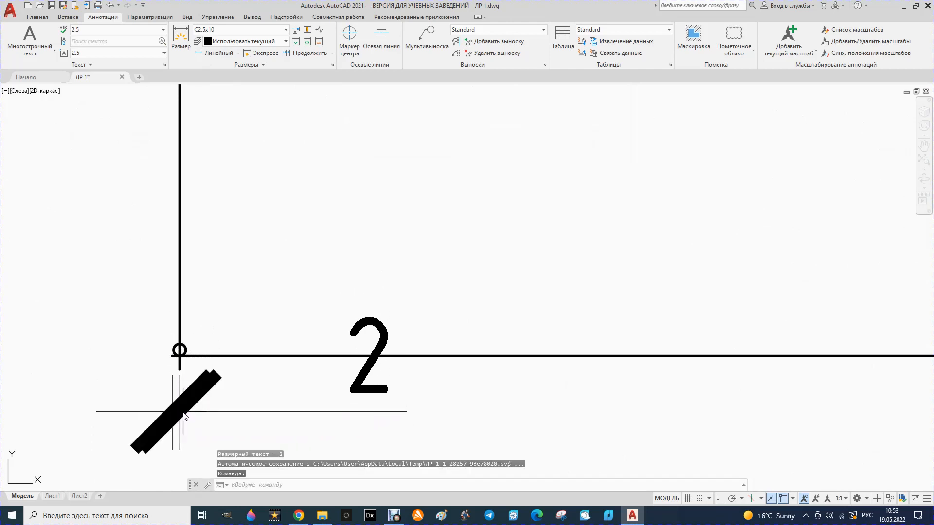
{"action": "scroll", "coordinate": [146, 374], "scroll_direction": "down", "scroll_amount": 4}
{"action": "scroll", "coordinate": [144, 374], "scroll_direction": "up", "scroll_amount": 2}
{"action": "key", "text": "Escape"}
{"action": "left_click", "coordinate": [160, 373]}
{"action": "key", "text": "Delete"}
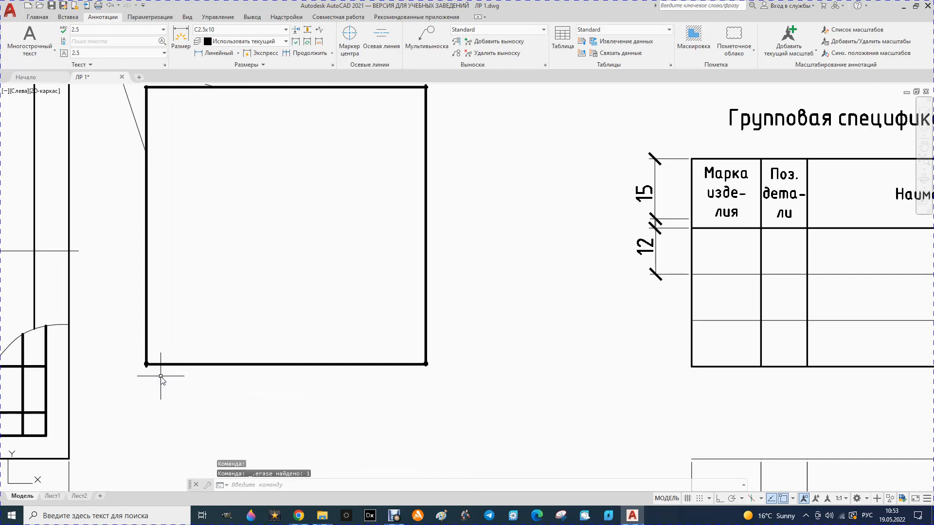
- Add a horizontal linear dimension below С1 for its full width, from the lower left corner to the lower right corner
{"action": "left_click", "coordinate": [213, 57]}
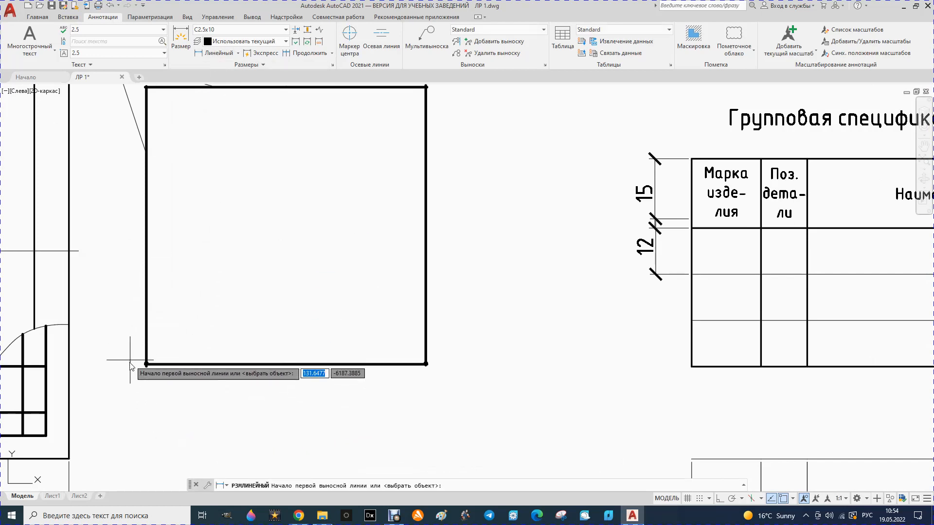
{"action": "scroll", "coordinate": [144, 372], "scroll_direction": "up", "scroll_amount": 4}
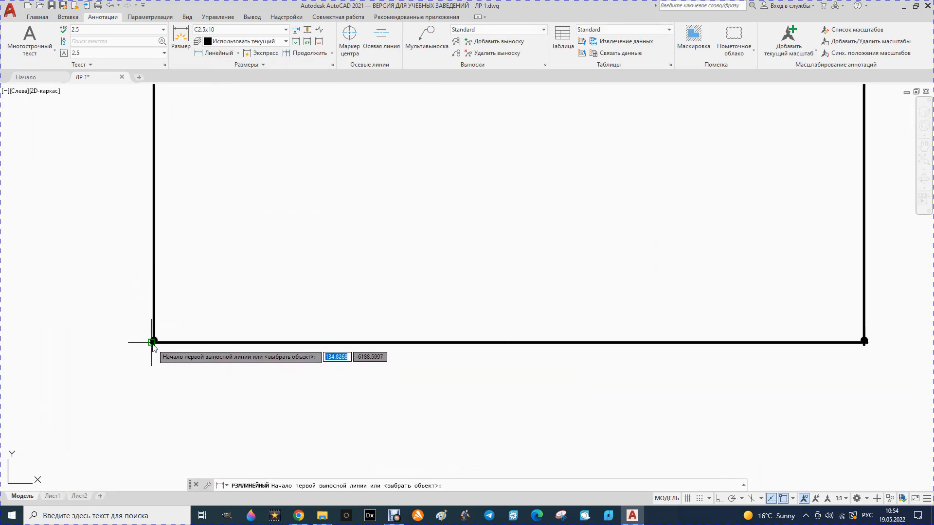
{"action": "left_click", "coordinate": [153, 348]}
{"action": "scroll", "coordinate": [135, 361], "scroll_direction": "down", "scroll_amount": 4}
{"action": "scroll", "coordinate": [263, 336], "scroll_direction": "down", "scroll_amount": 2}
{"action": "scroll", "coordinate": [221, 357], "scroll_direction": "up", "scroll_amount": 5}
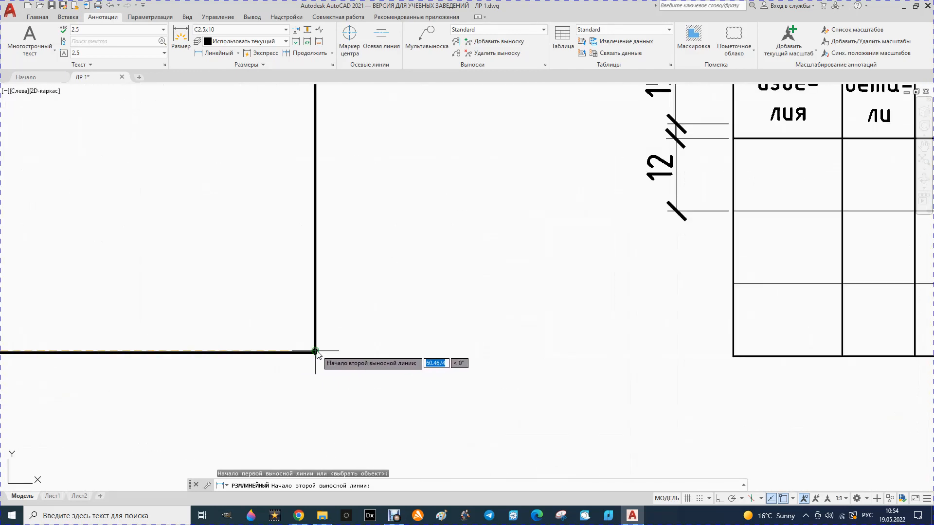
{"action": "left_click", "coordinate": [314, 352]}
{"action": "left_click", "coordinate": [316, 392]}
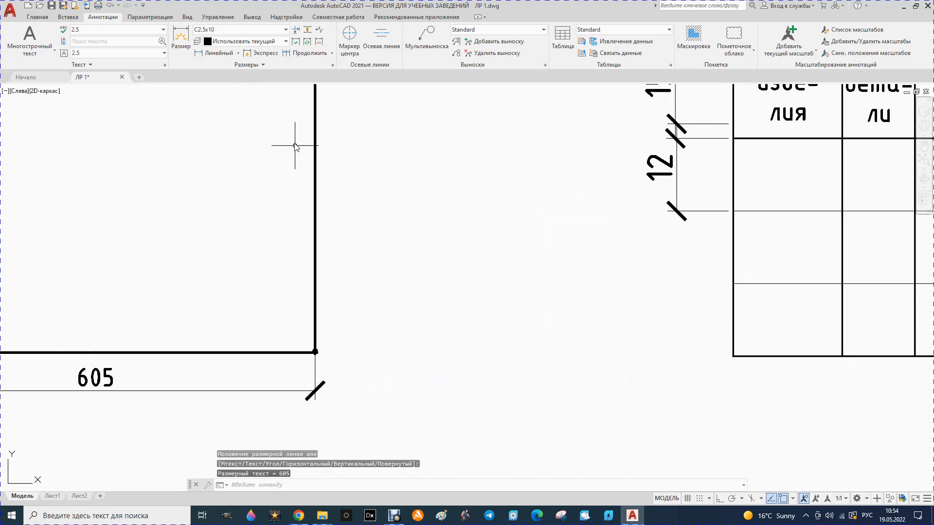
{"action": "left_click", "coordinate": [221, 52]}
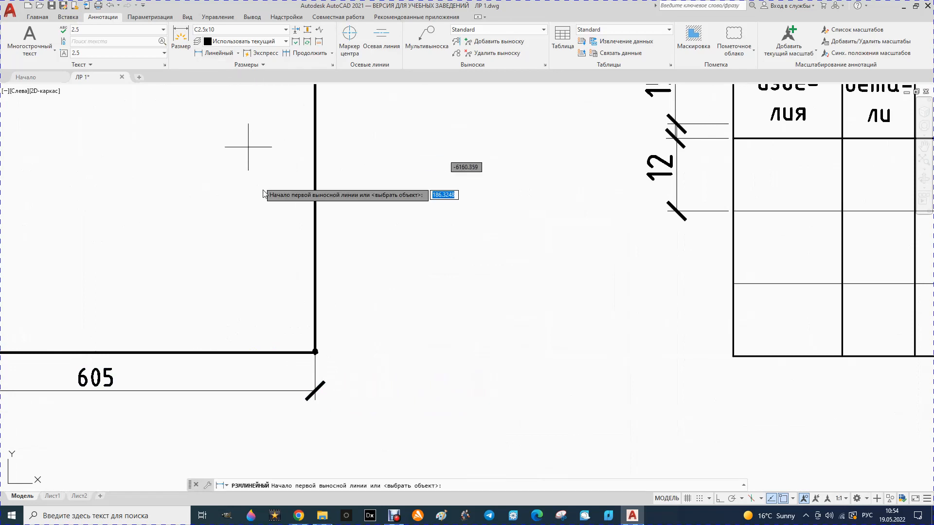
{"action": "left_click", "coordinate": [316, 352]}
{"action": "scroll", "coordinate": [317, 352], "scroll_direction": "down", "scroll_amount": 5}
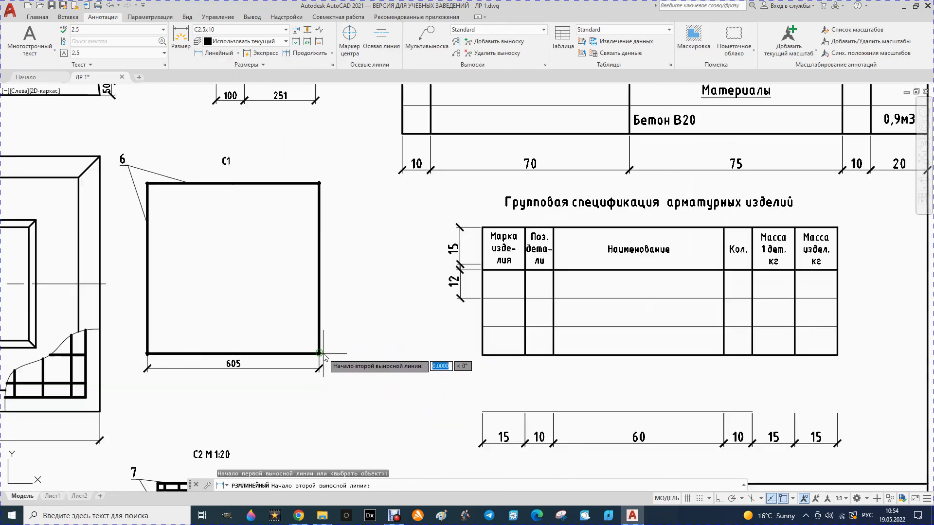
{"action": "left_click", "coordinate": [320, 184]}
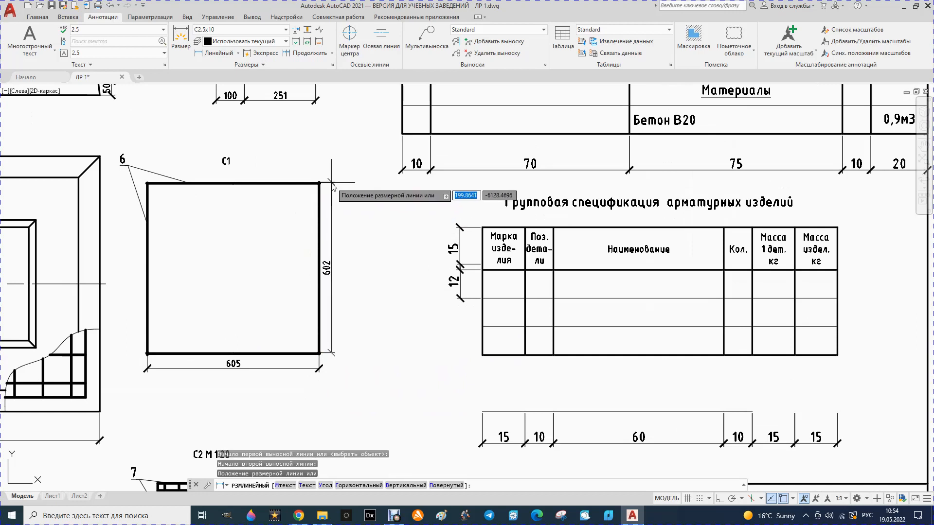
{"action": "scroll", "coordinate": [337, 180], "scroll_direction": "up", "scroll_amount": 4}
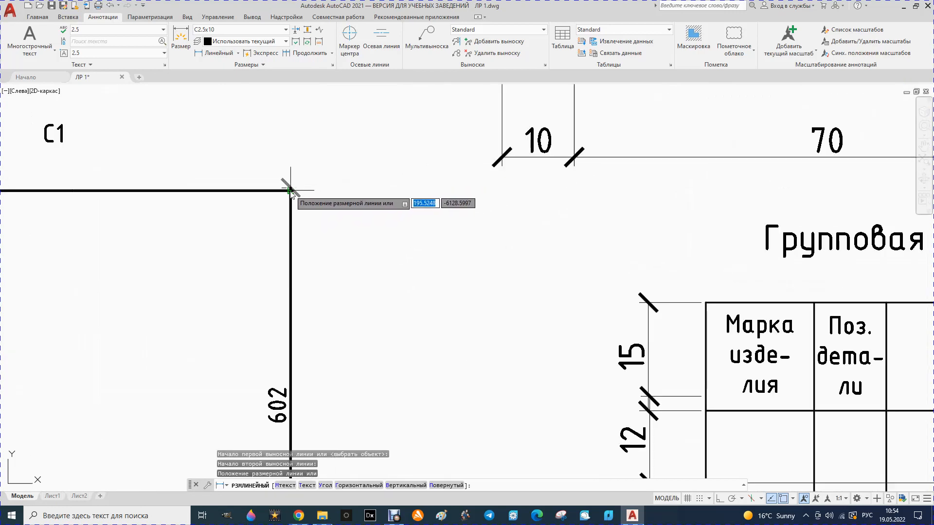
{"action": "scroll", "coordinate": [290, 189], "scroll_direction": "up", "scroll_amount": 4}
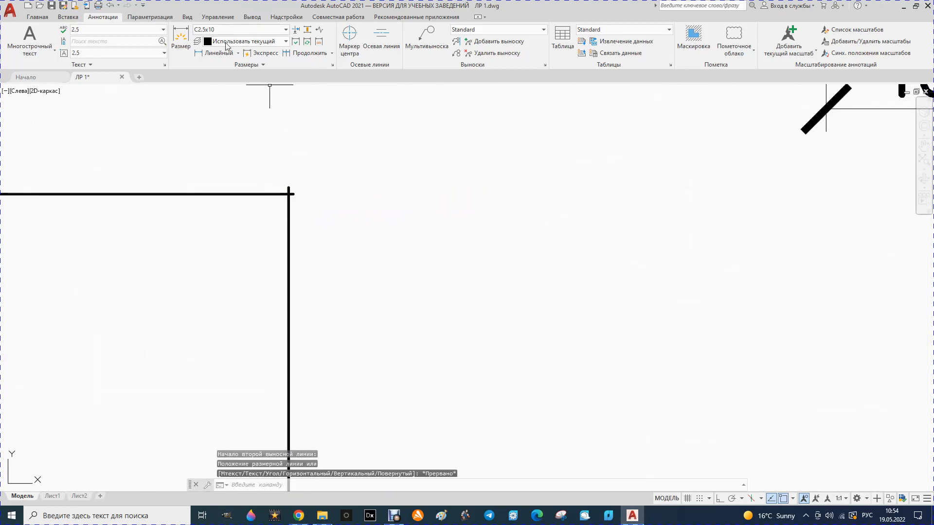
- Add a vertical linear dimension for the full height of С1, placed outside its right side
{"action": "left_click", "coordinate": [219, 58]}
{"action": "scroll", "coordinate": [292, 238], "scroll_direction": "down", "scroll_amount": 5}
{"action": "scroll", "coordinate": [278, 437], "scroll_direction": "up", "scroll_amount": 3}
{"action": "scroll", "coordinate": [292, 430], "scroll_direction": "up", "scroll_amount": 6}
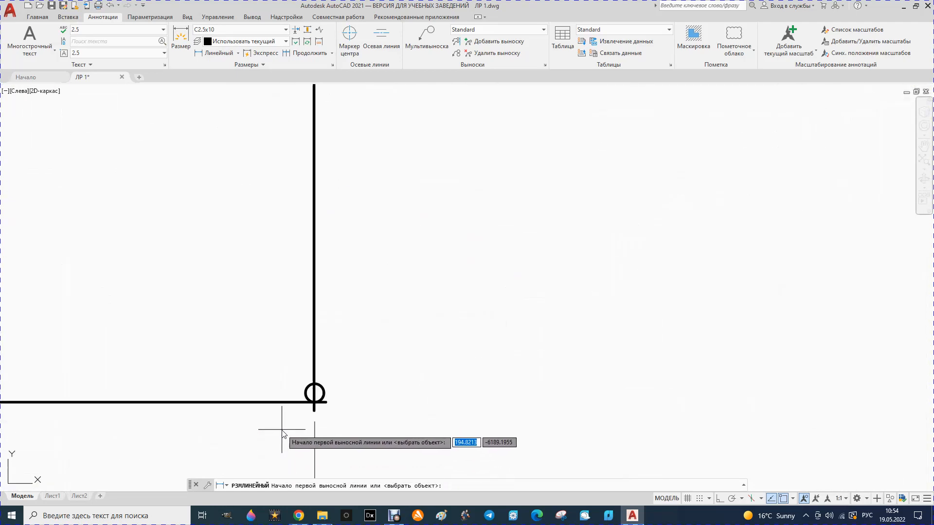
{"action": "left_click", "coordinate": [314, 403]}
{"action": "scroll", "coordinate": [314, 403], "scroll_direction": "down", "scroll_amount": 5}
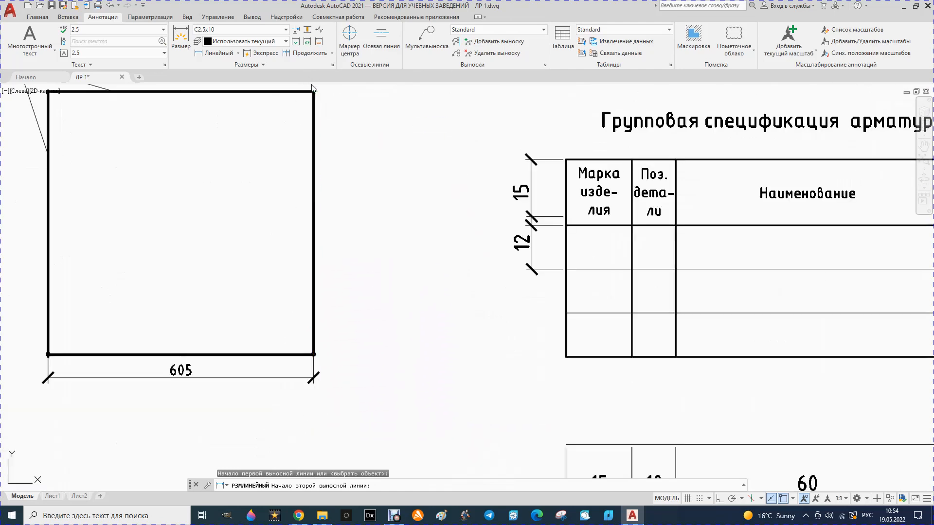
{"action": "left_click", "coordinate": [314, 91]}
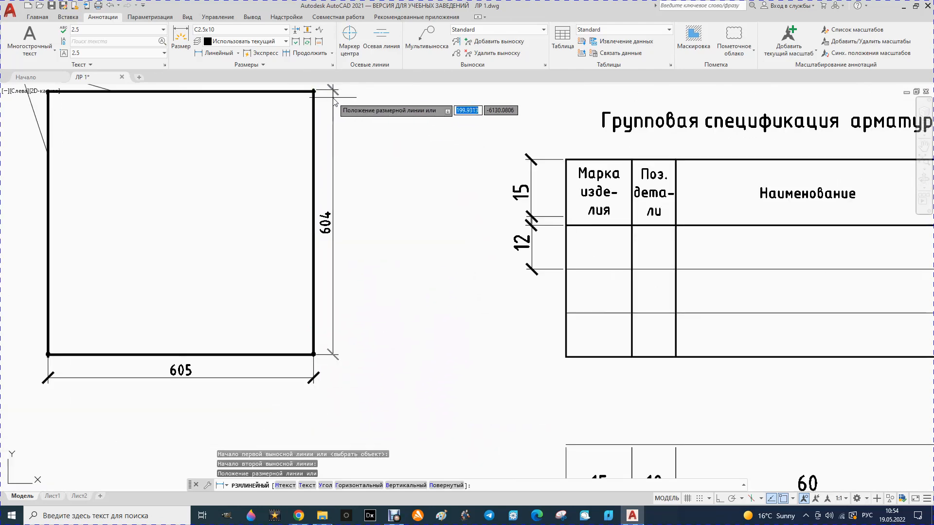
{"action": "left_click", "coordinate": [335, 101]}
{"action": "key", "text": "Escape"}
{"action": "key", "text": "Escape"}
- Override the text of the vertical С1 dimension with 605
{"action": "left_click", "coordinate": [327, 226]}
{"action": "double_click", "coordinate": [327, 227]}
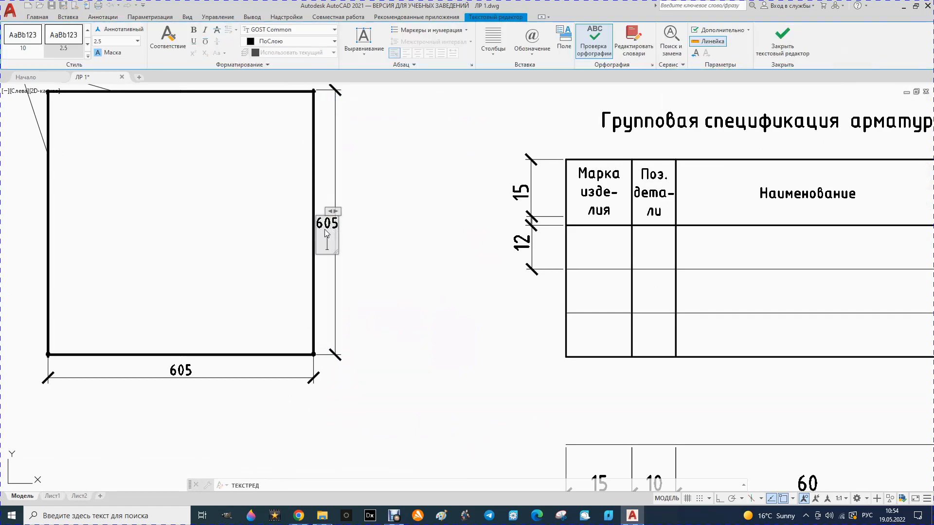
{"action": "left_click", "coordinate": [363, 237]}
{"action": "key", "text": "Escape"}
- Set the linear measurement scale of the current dimension style C2.5x10 to 20 for the 1:20 С2 view
{"action": "scroll", "coordinate": [351, 246], "scroll_direction": "down", "scroll_amount": 6}
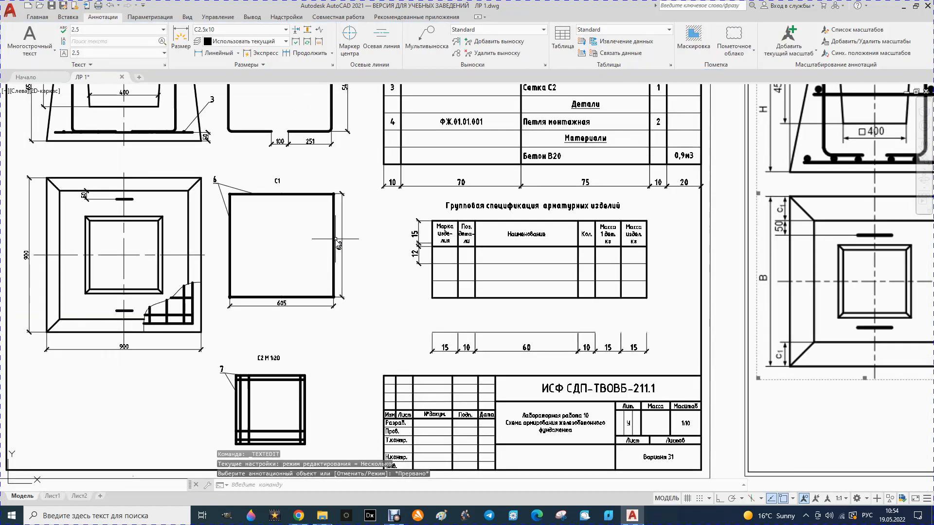
{"action": "scroll", "coordinate": [305, 368], "scroll_direction": "up", "scroll_amount": 6}
{"action": "scroll", "coordinate": [300, 165], "scroll_direction": "down", "scroll_amount": 5}
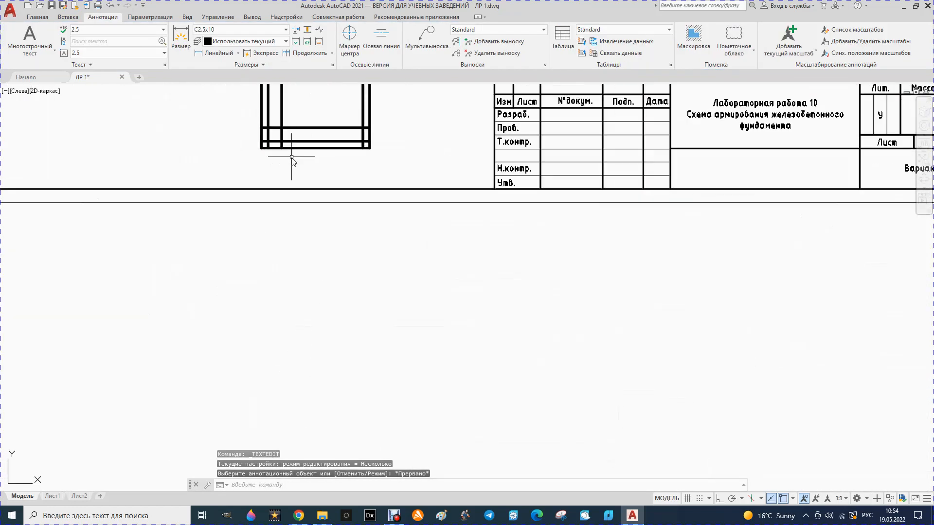
{"action": "scroll", "coordinate": [307, 124], "scroll_direction": "up", "scroll_amount": 2}
{"action": "scroll", "coordinate": [307, 125], "scroll_direction": "up", "scroll_amount": 2}
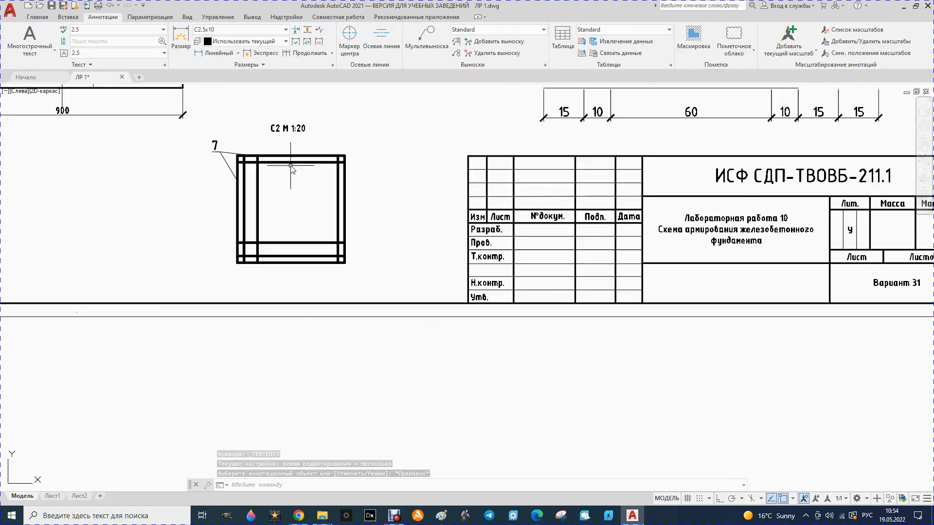
{"action": "left_click", "coordinate": [285, 30]}
{"action": "left_click", "coordinate": [285, 30]}
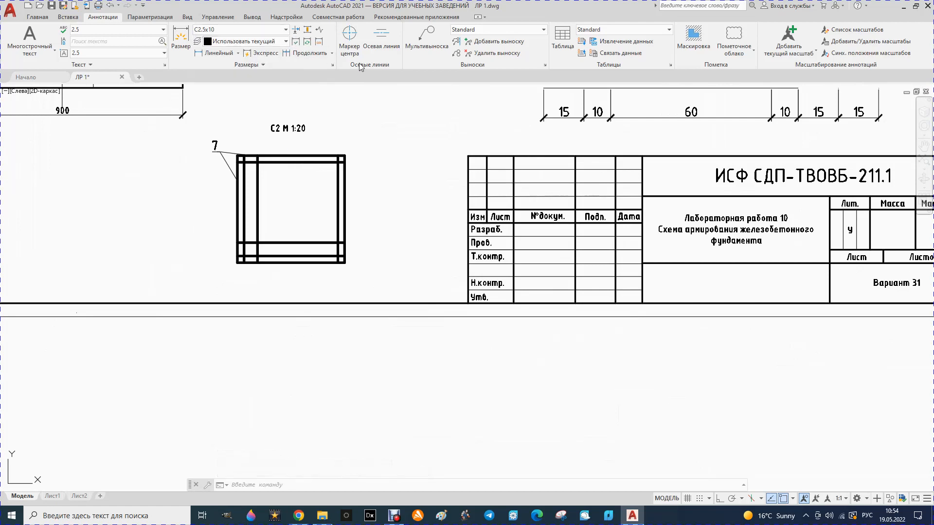
{"action": "left_click", "coordinate": [333, 65]}
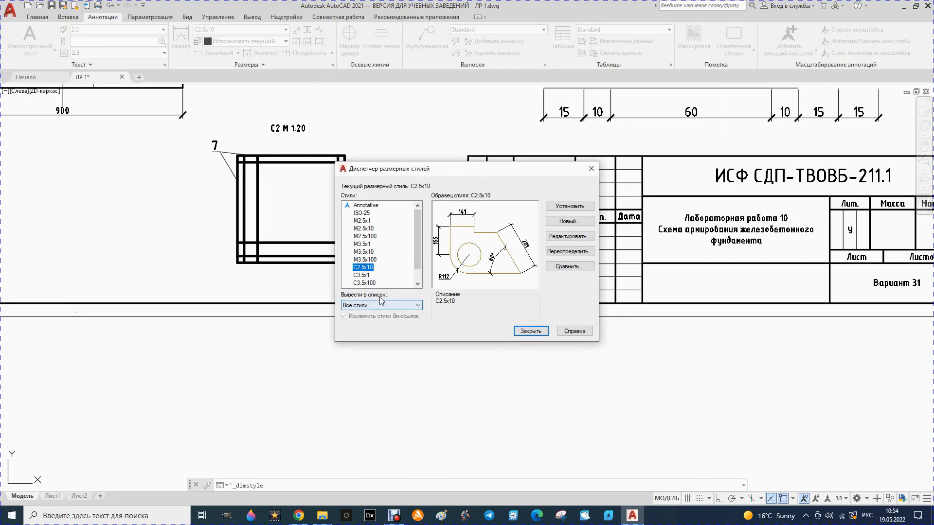
{"action": "left_click", "coordinate": [556, 238]}
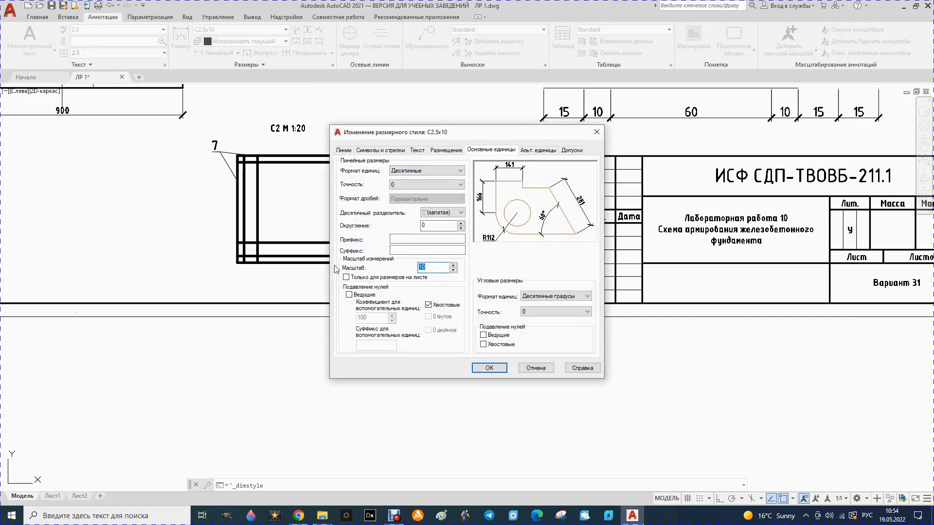
{"action": "left_click", "coordinate": [491, 368]}
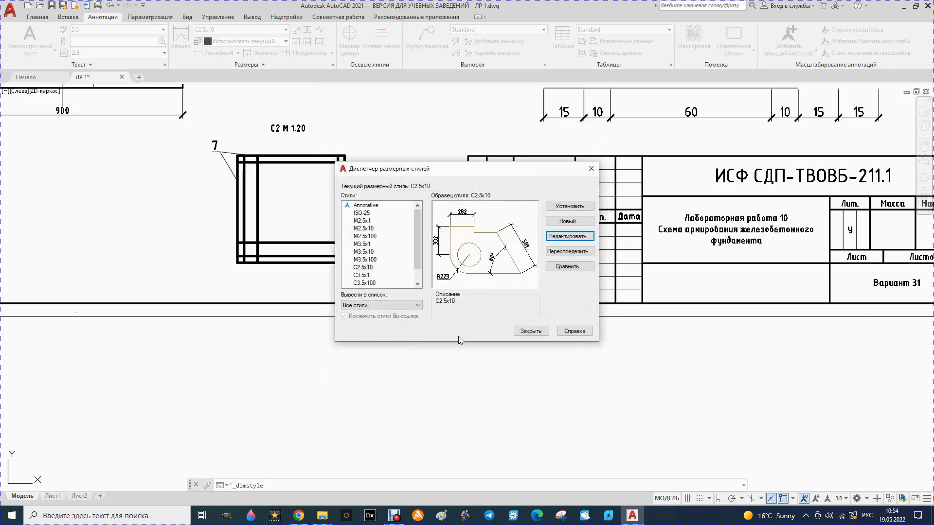
- Rename the dimension style C2.5x10 as C2.5x20 and close the dimension style manager
{"action": "right_click", "coordinate": [357, 269]}
{"action": "left_click", "coordinate": [384, 285]}
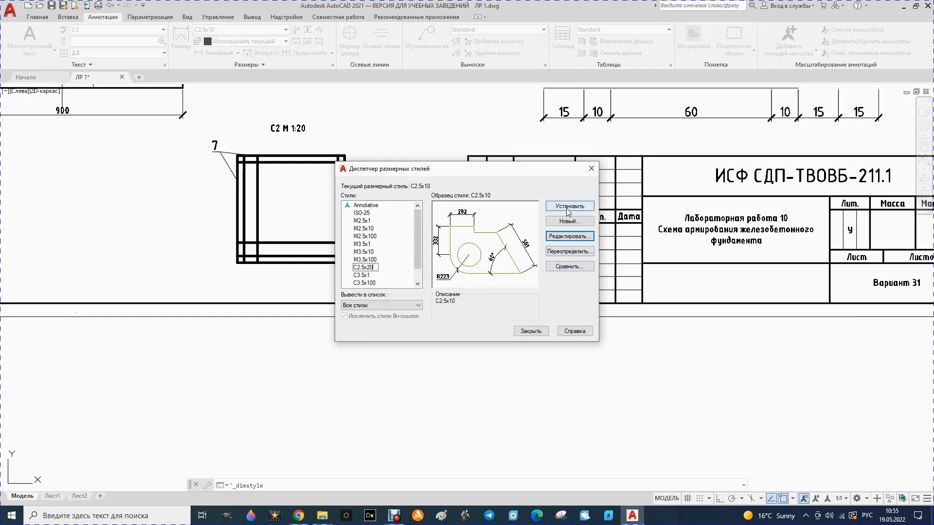
{"action": "left_click", "coordinate": [542, 333]}
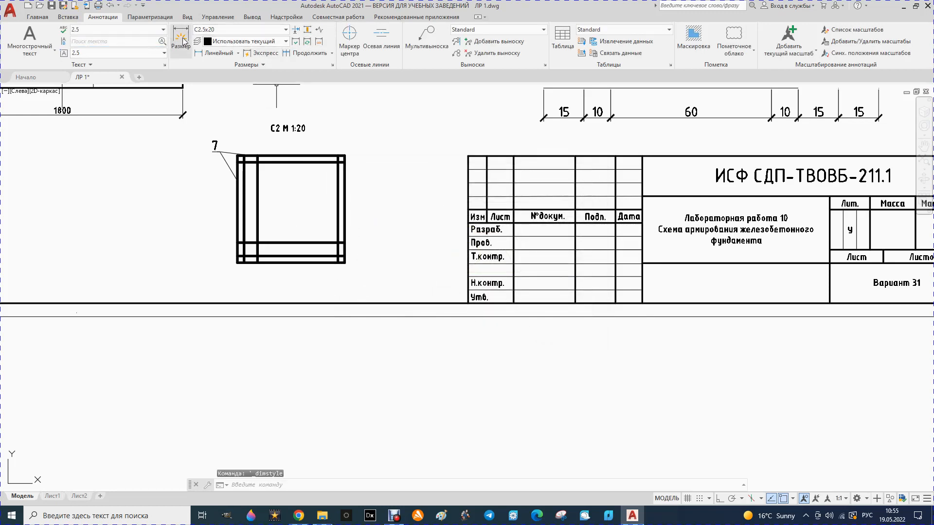
- Dimension the spacing between the two leftmost vertical bars of С2, placing the dimension line below the mesh
{"action": "left_click", "coordinate": [184, 42]}
{"action": "scroll", "coordinate": [245, 277], "scroll_direction": "up", "scroll_amount": 3}
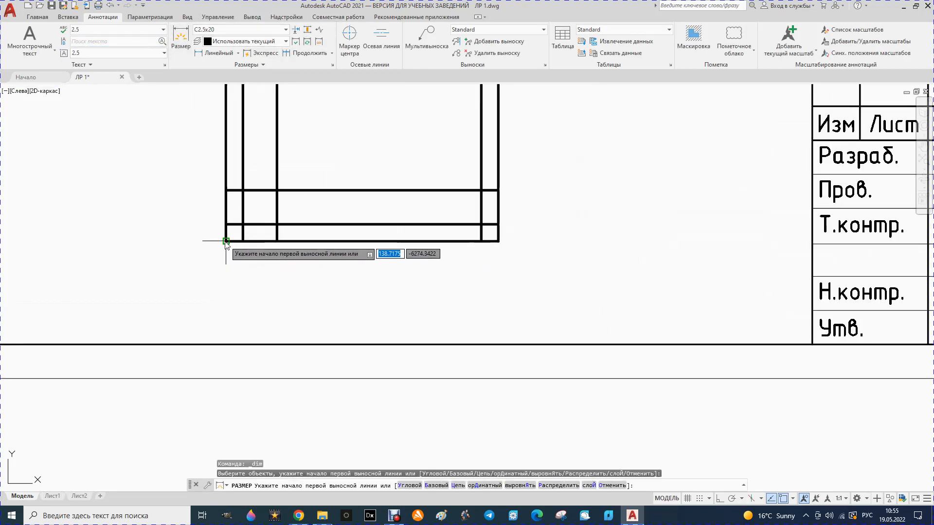
{"action": "left_click", "coordinate": [225, 241]}
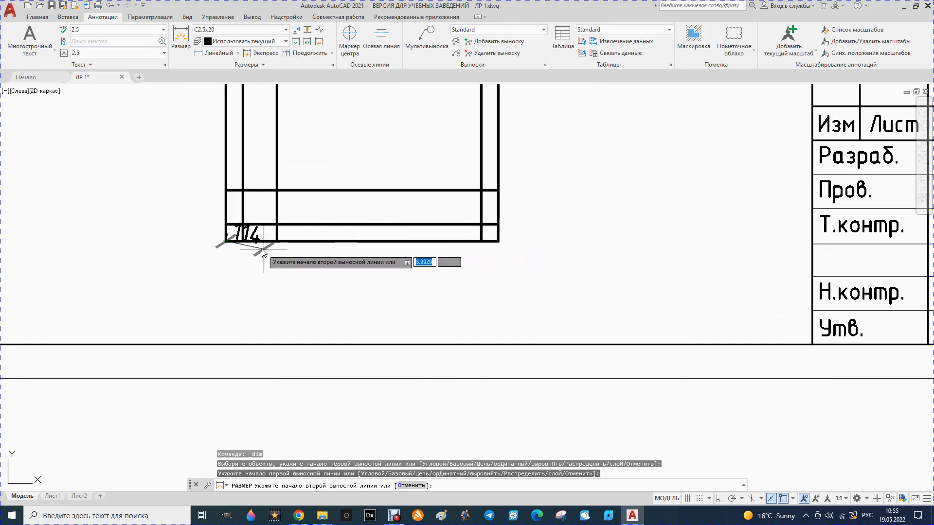
{"action": "scroll", "coordinate": [232, 246], "scroll_direction": "up", "scroll_amount": 2}
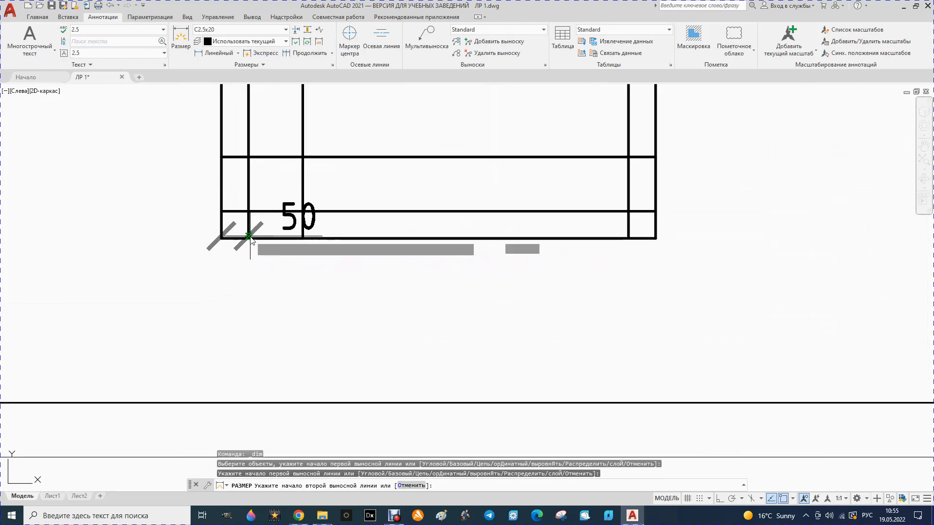
{"action": "left_click", "coordinate": [249, 237]}
{"action": "left_click", "coordinate": [257, 287]}
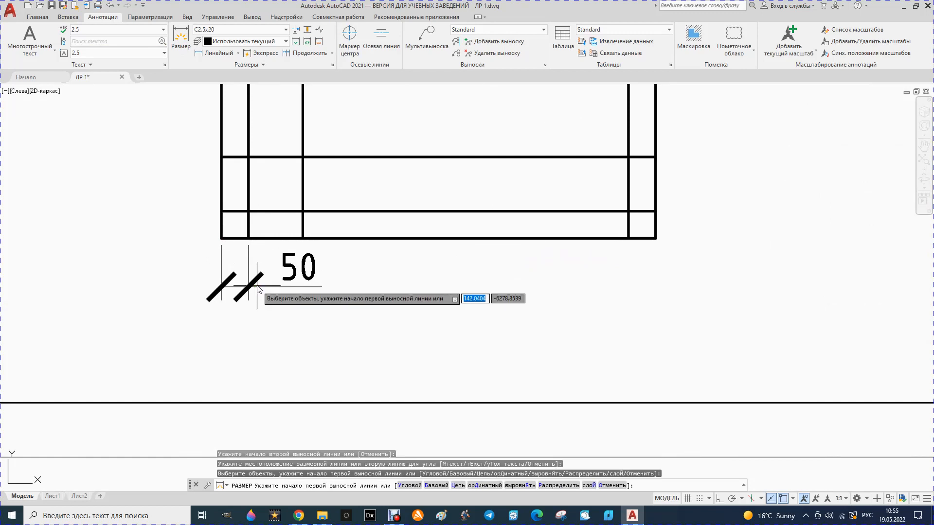
- Add a linear dimension between the second and third vertical bars of С2, aligned with the existing dimension line below the mesh
{"action": "left_click", "coordinate": [214, 53]}
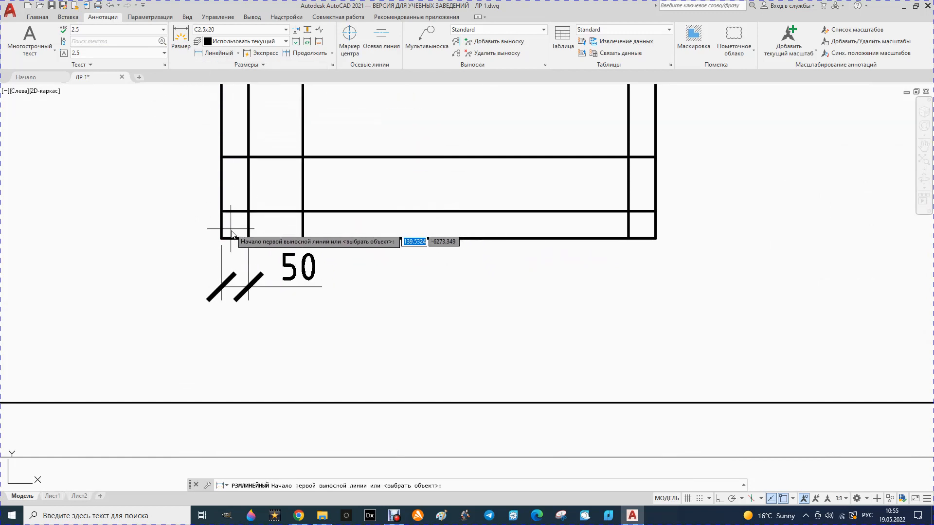
{"action": "left_click", "coordinate": [249, 239]}
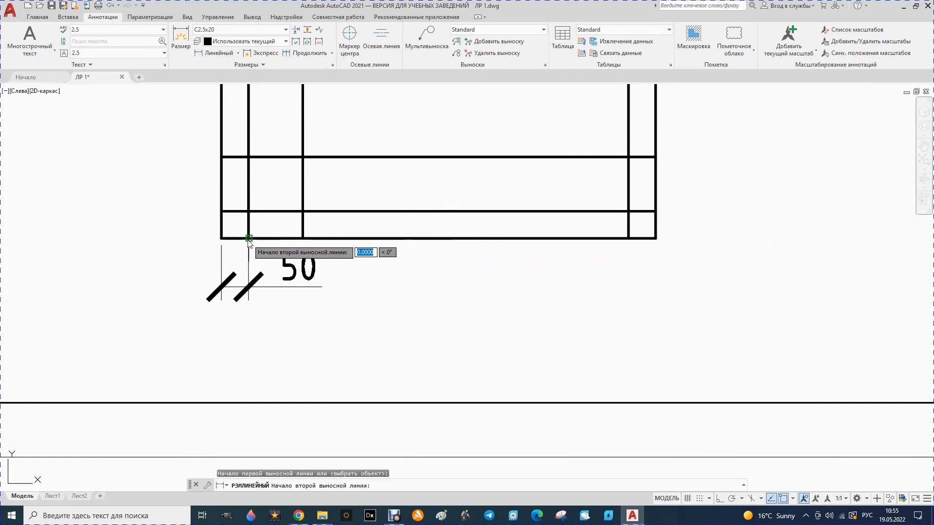
{"action": "left_click", "coordinate": [302, 238]}
{"action": "left_click", "coordinate": [302, 288]}
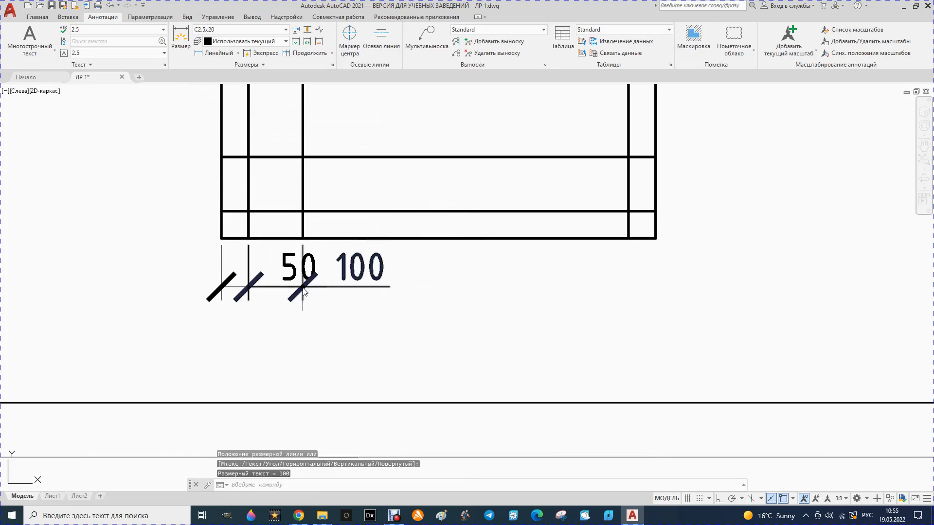
- Dimension the wide gap between the third and fourth vertical bars of С2 on the same dimension line below the mesh
{"action": "left_click", "coordinate": [220, 53]}
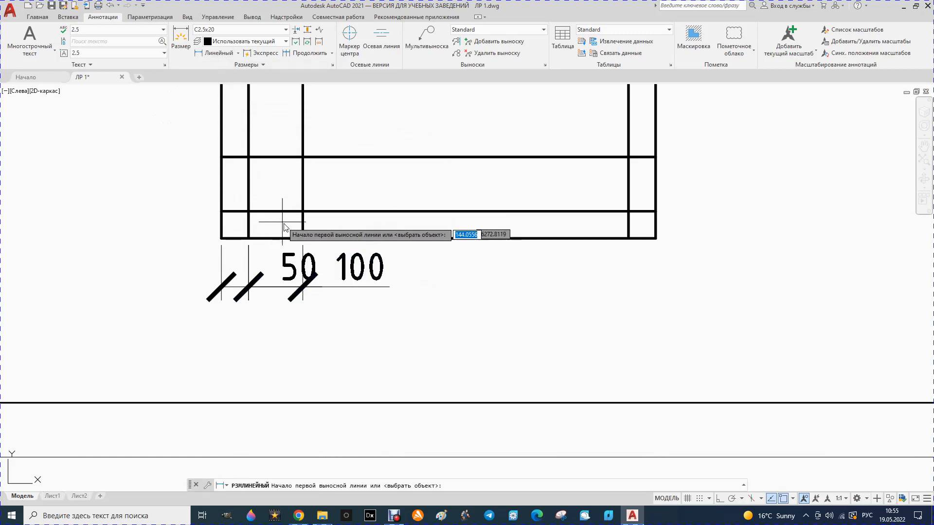
{"action": "left_click", "coordinate": [302, 238]}
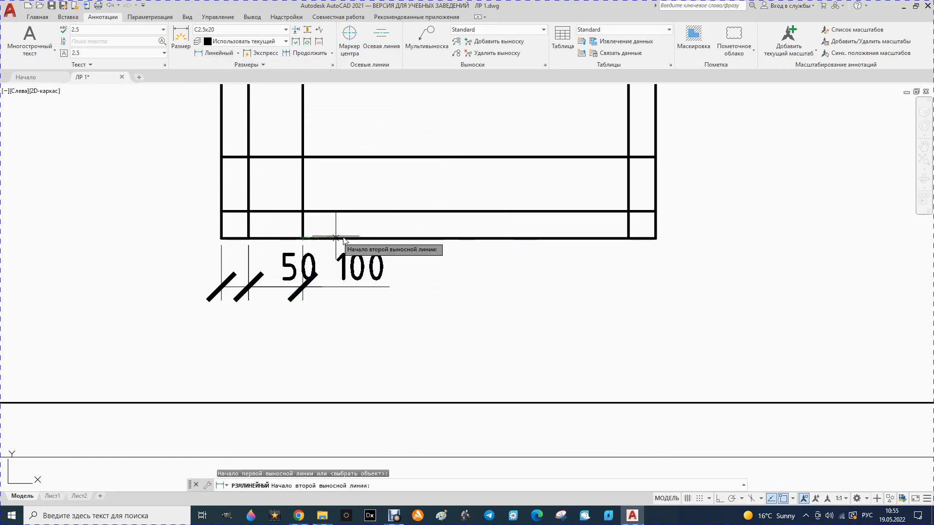
{"action": "left_click", "coordinate": [628, 240]}
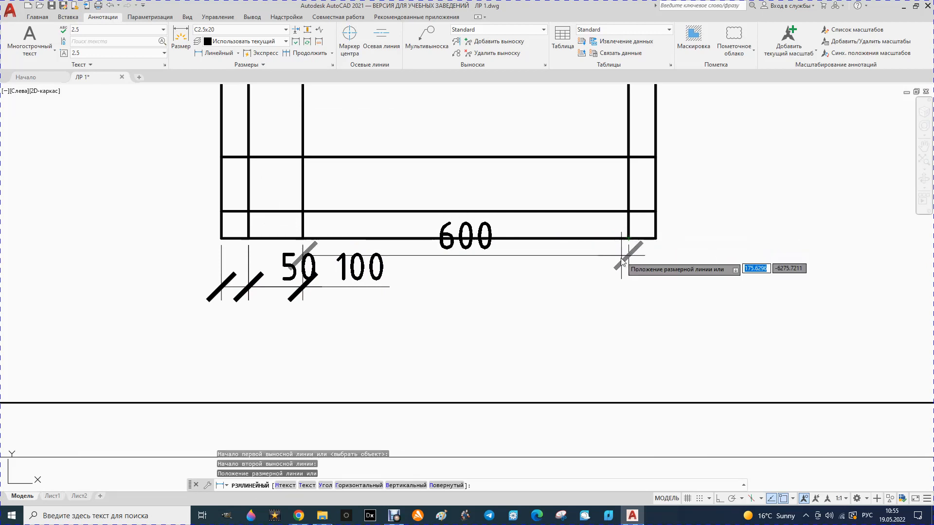
{"action": "left_click", "coordinate": [619, 287]}
{"action": "key", "text": "Escape"}
{"action": "key", "text": "Escape"}
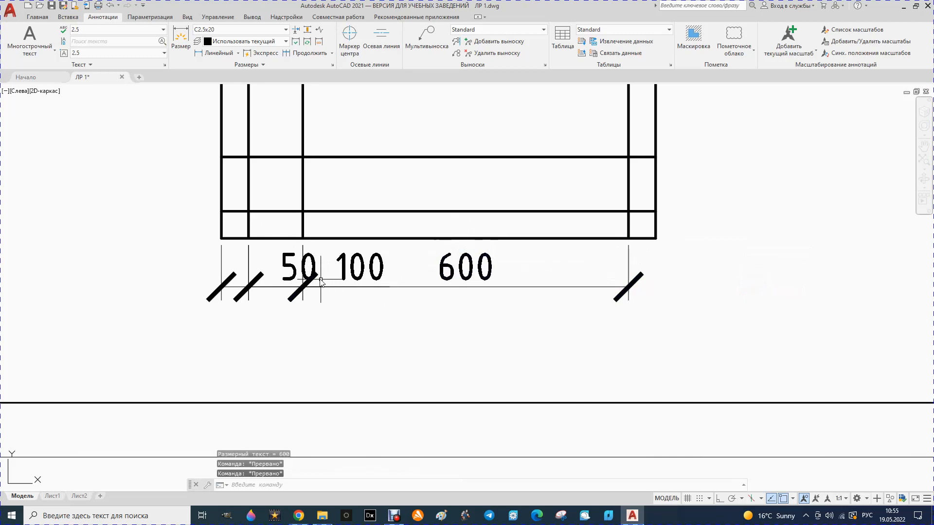
- Move the text of the leftmost С2 dimension outside its extension lines, to the left of the mesh
{"action": "left_click", "coordinate": [288, 268]}
{"action": "left_click", "coordinate": [299, 267]}
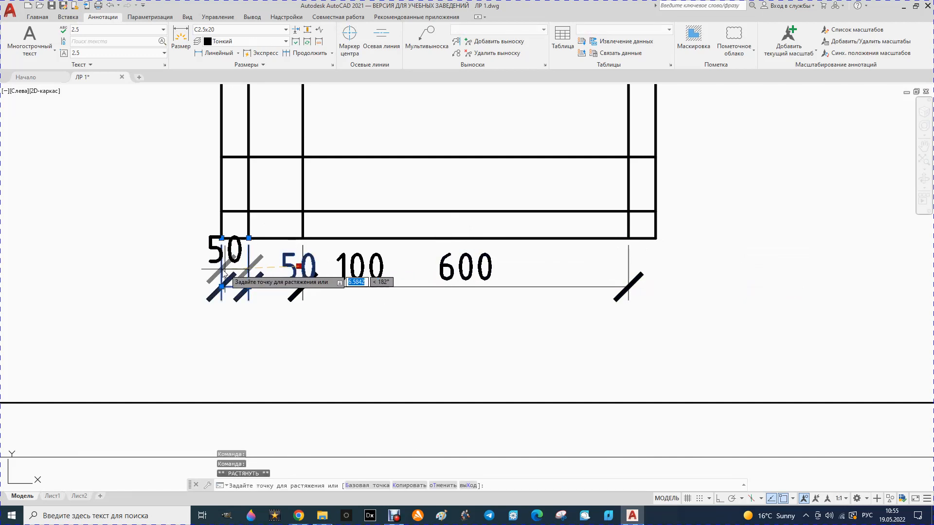
{"action": "left_click", "coordinate": [181, 287]}
{"action": "key", "text": "Escape"}
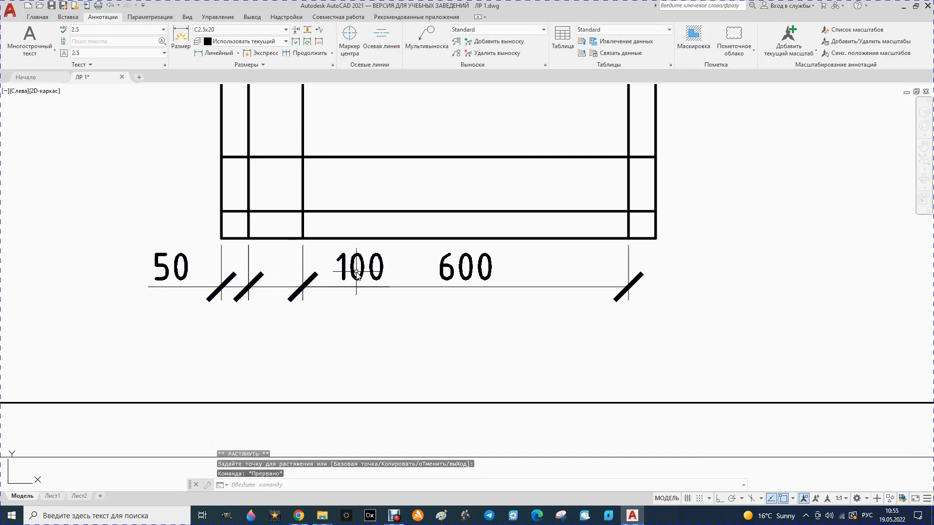
- Override the text of the wide horizontal dimension below С2 with 100*6
{"action": "left_click", "coordinate": [452, 274]}
{"action": "left_click", "coordinate": [450, 279]}
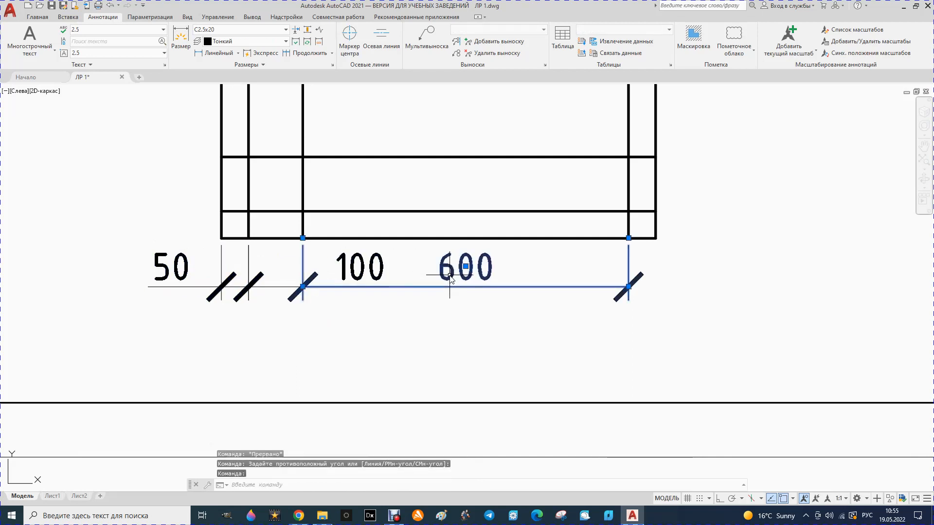
{"action": "double_click", "coordinate": [450, 279]}
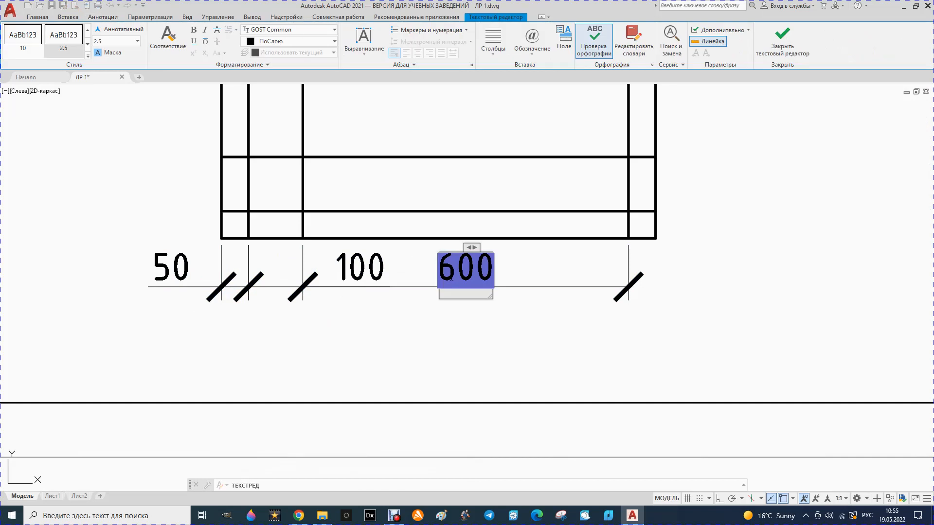
{"action": "type", "text": "1000"}
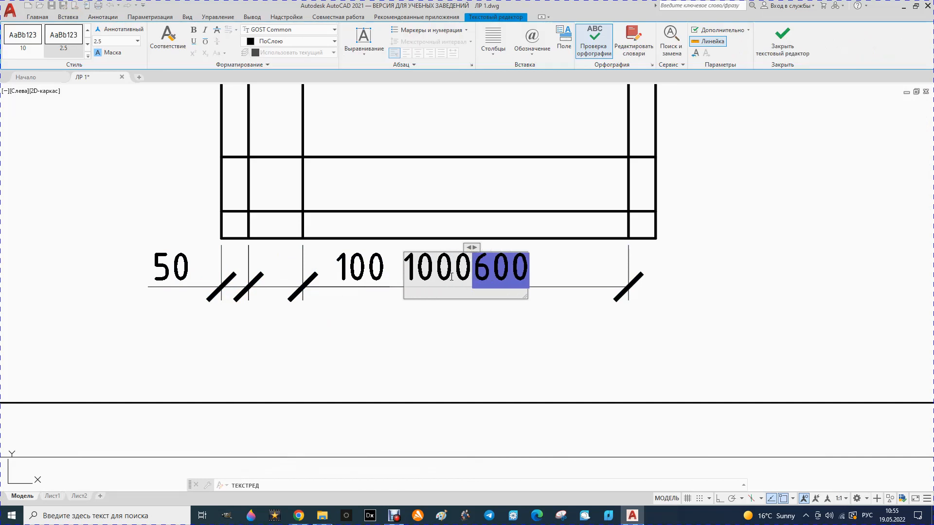
{"action": "key", "text": "BackSpace"}
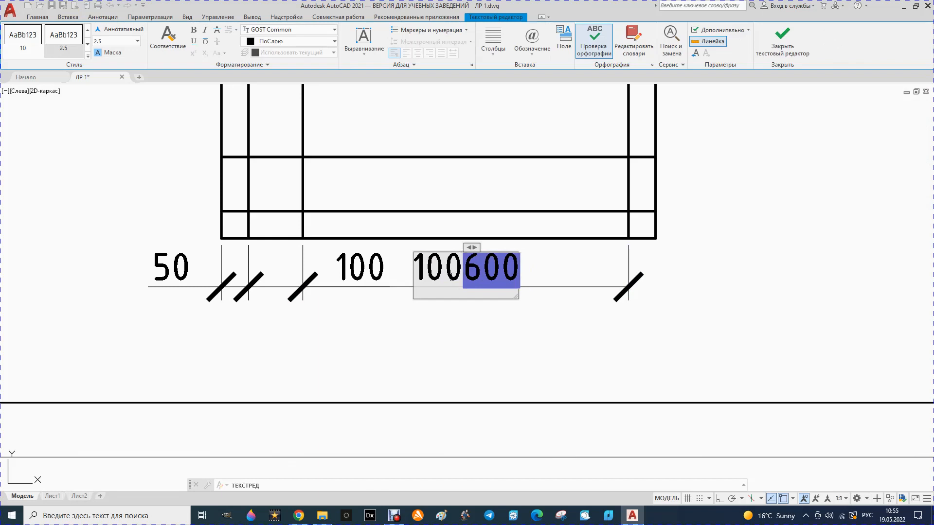
{"action": "key", "text": "BackSpace"}
{"action": "key", "text": "BackSpace"}
{"action": "type", "text": "0"}
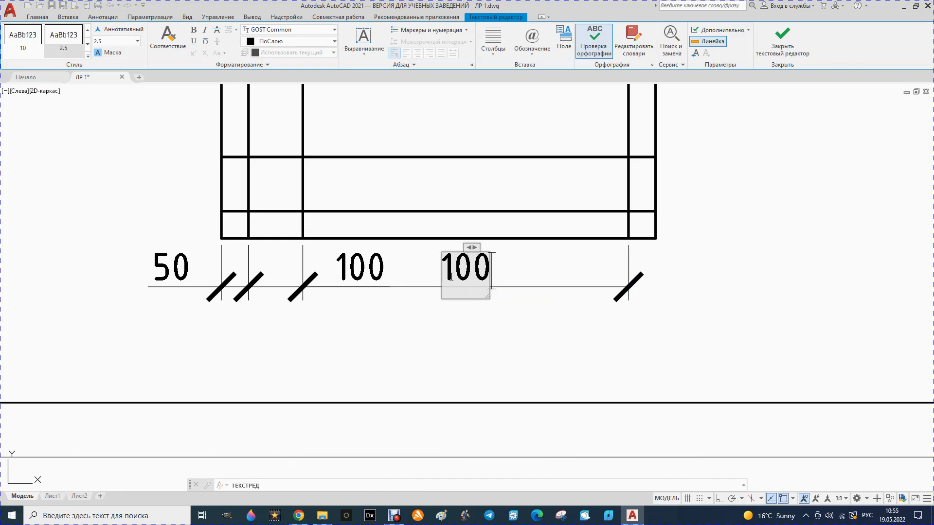
{"action": "type", "text": "*6"}
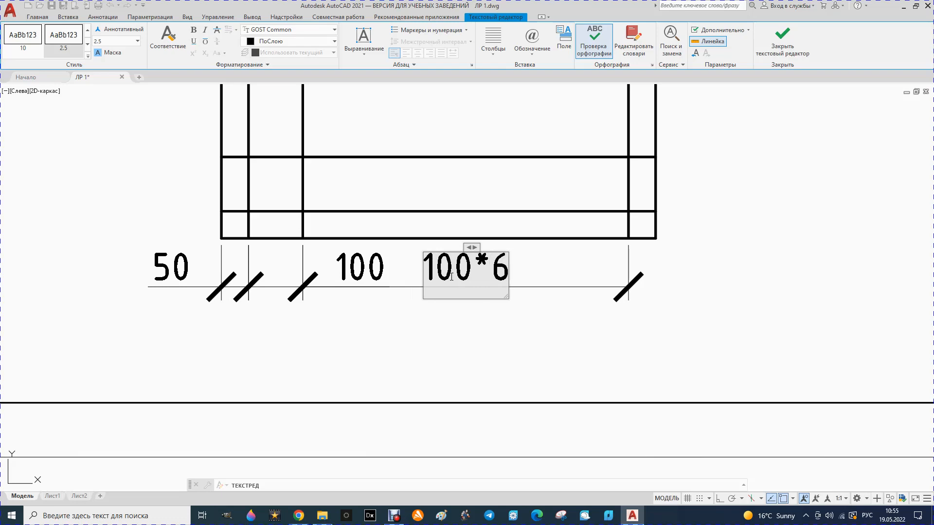
{"action": "left_click", "coordinate": [433, 332]}
{"action": "scroll", "coordinate": [380, 316], "scroll_direction": "down", "scroll_amount": 4}
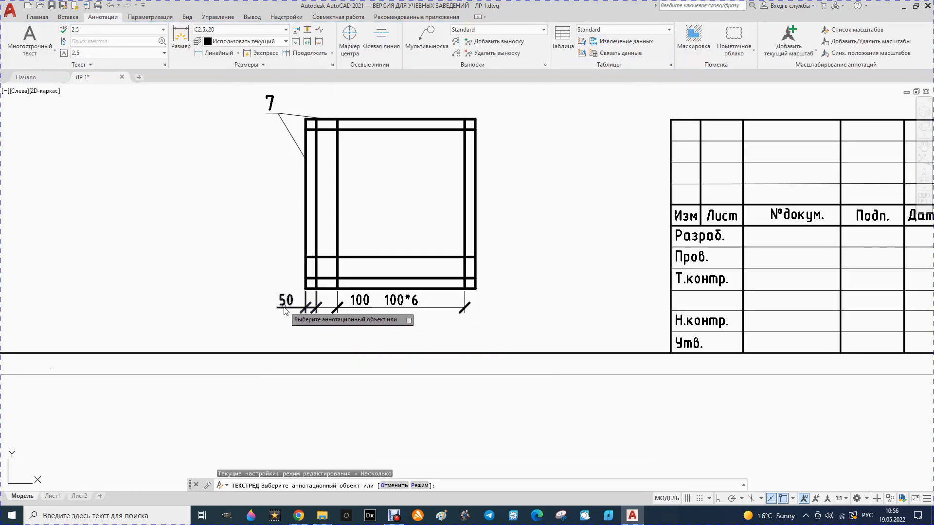
{"action": "left_click", "coordinate": [211, 53]}
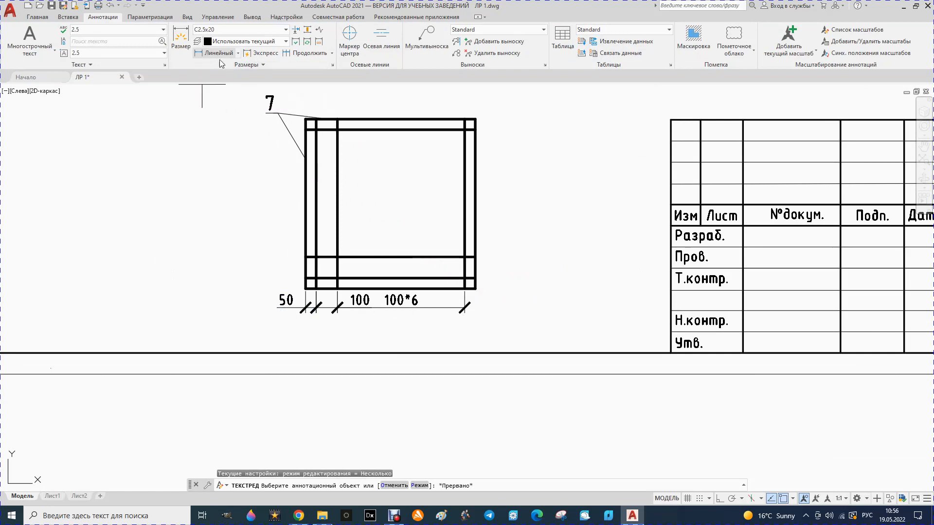
{"action": "scroll", "coordinate": [486, 304], "scroll_direction": "up", "scroll_amount": 4}
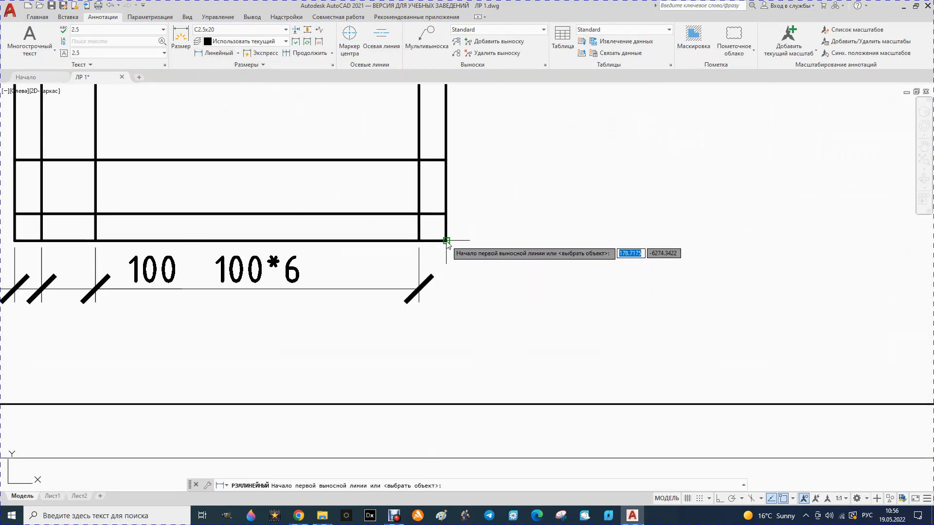
{"action": "left_click", "coordinate": [446, 220]}
{"action": "key", "text": "Escape"}
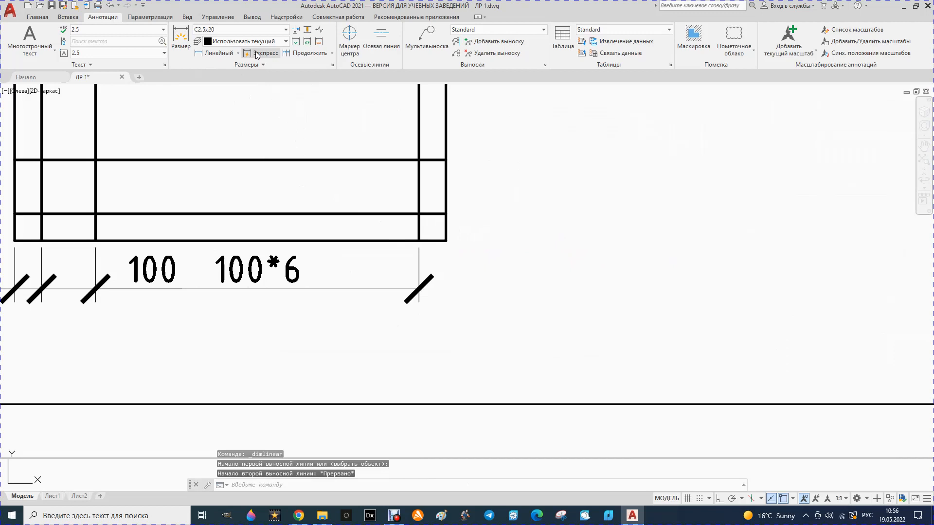
{"action": "left_click", "coordinate": [257, 53]}
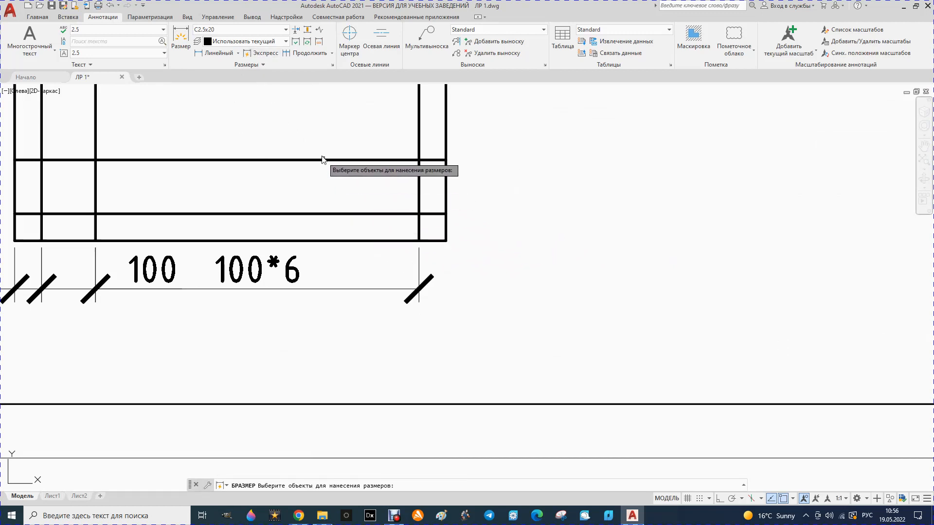
{"action": "key", "text": "Escape"}
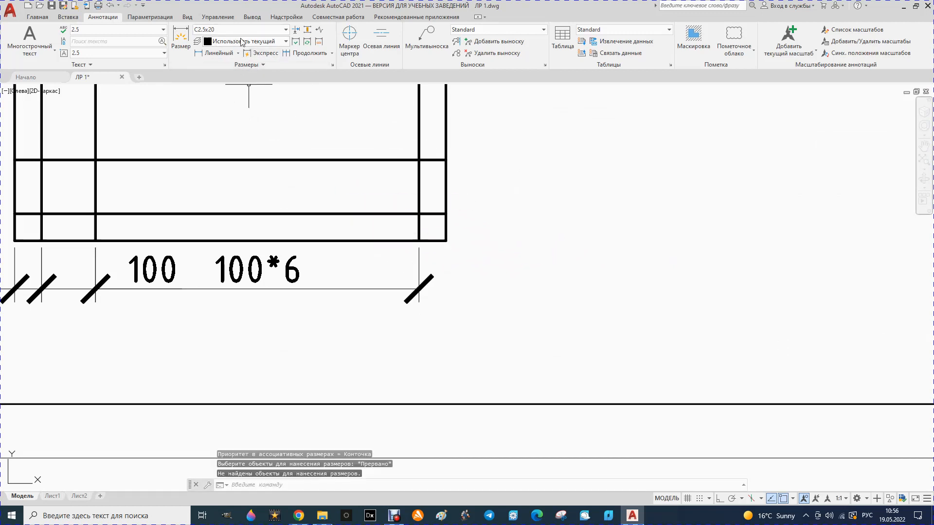
- Quick-dimension the three lower horizontal bars and the second bar from the top of С2 as a vertical chain right of the mesh
{"action": "left_click", "coordinate": [262, 55]}
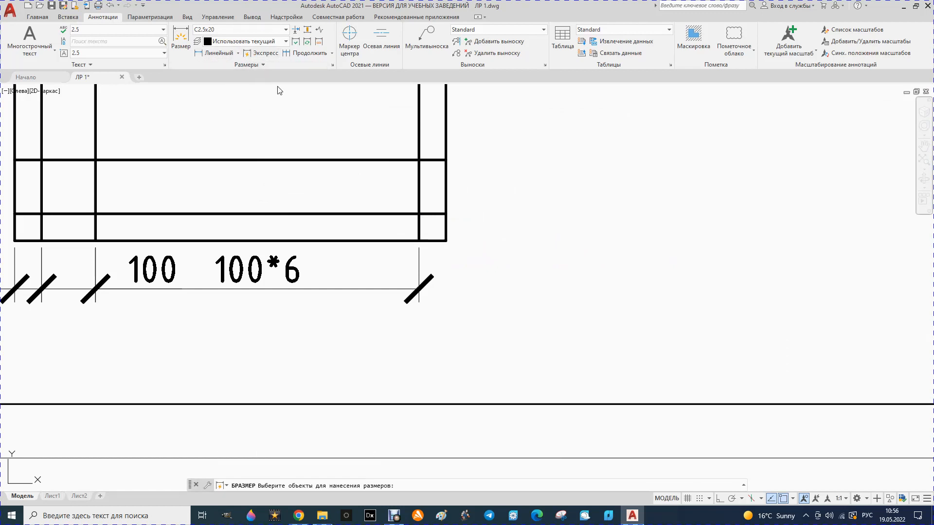
{"action": "left_click", "coordinate": [427, 241]}
{"action": "left_click", "coordinate": [427, 212]}
{"action": "left_click", "coordinate": [427, 212]}
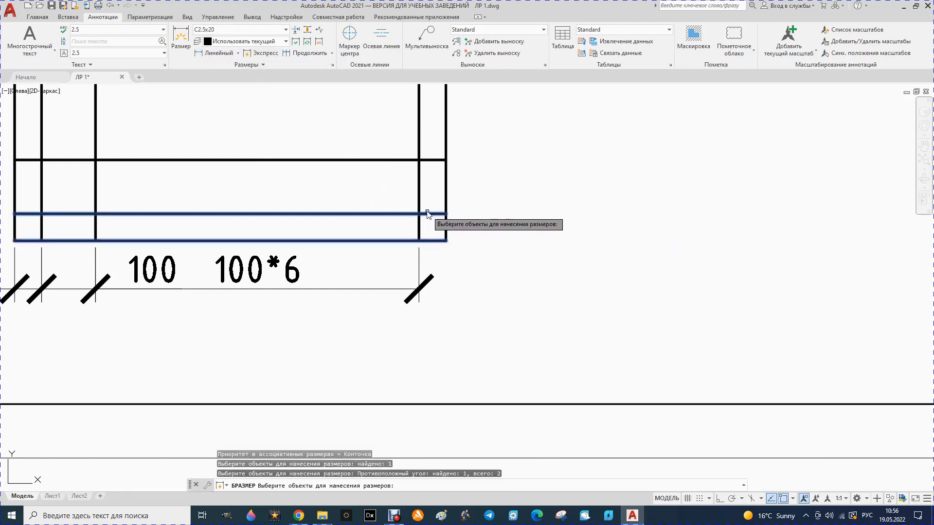
{"action": "left_click", "coordinate": [428, 160]}
{"action": "scroll", "coordinate": [428, 224], "scroll_direction": "down", "scroll_amount": 3}
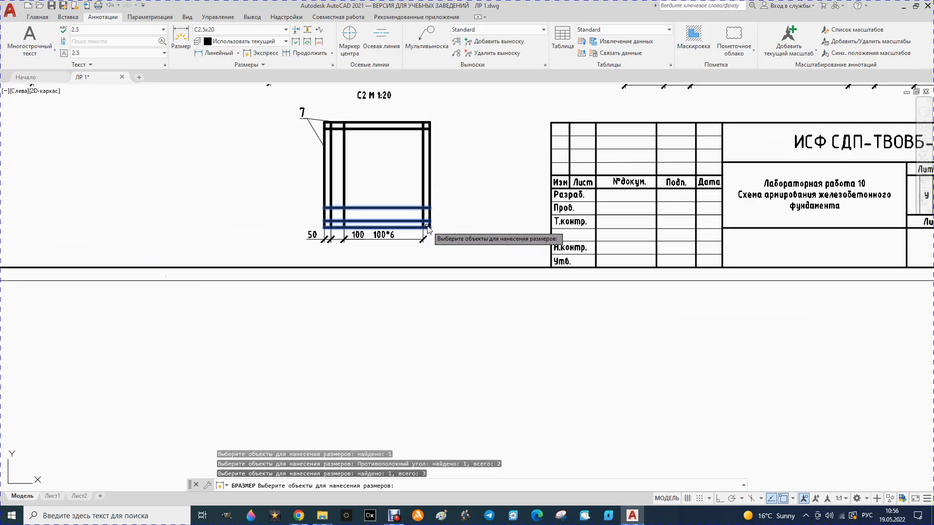
{"action": "scroll", "coordinate": [428, 139], "scroll_direction": "up", "scroll_amount": 4}
{"action": "left_click", "coordinate": [423, 116]}
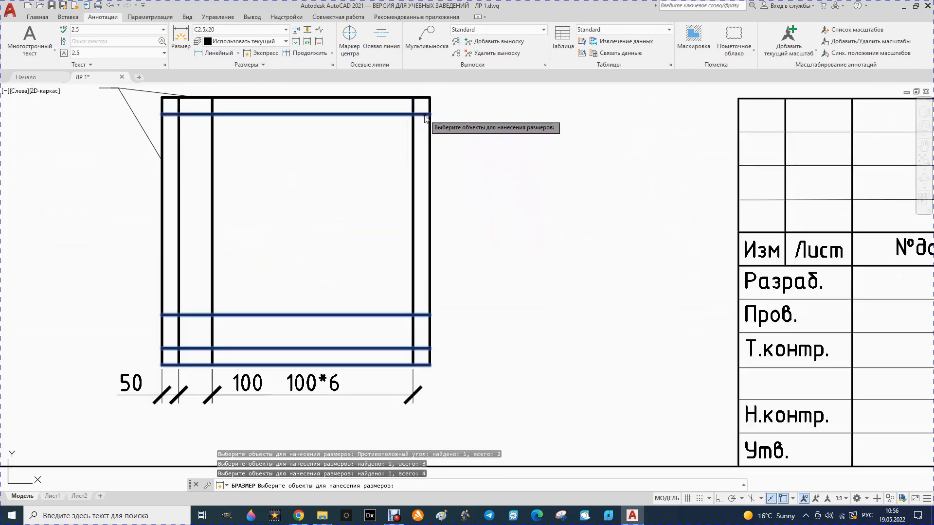
{"action": "key", "text": "Return"}
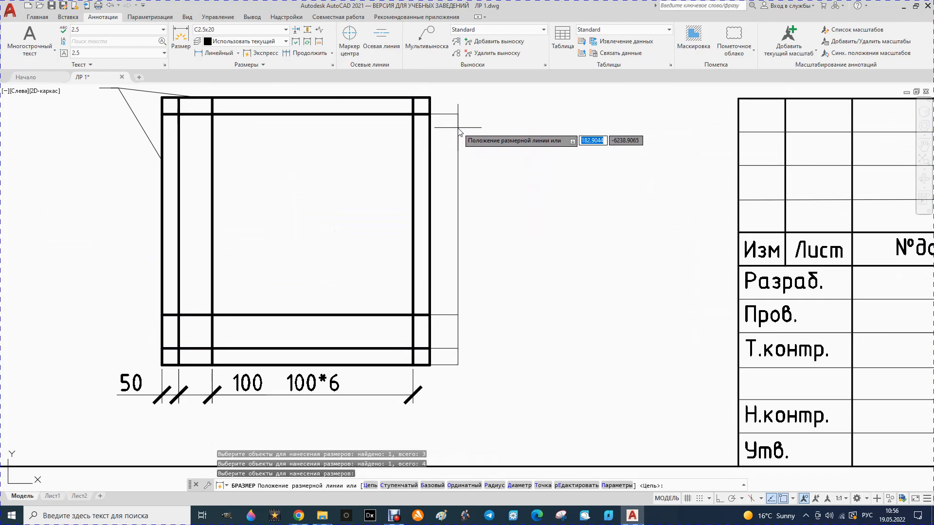
{"action": "left_click", "coordinate": [460, 129]}
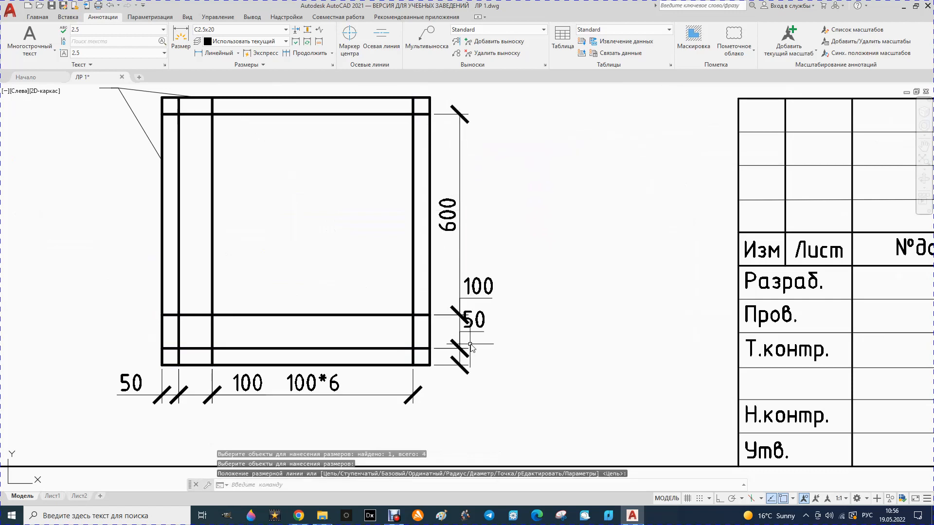
- Move the text of the lowest vertical С2 dimension below the chain, keeping its dimension line aligned with the others
{"action": "key", "text": "Escape"}
{"action": "left_click", "coordinate": [481, 330]}
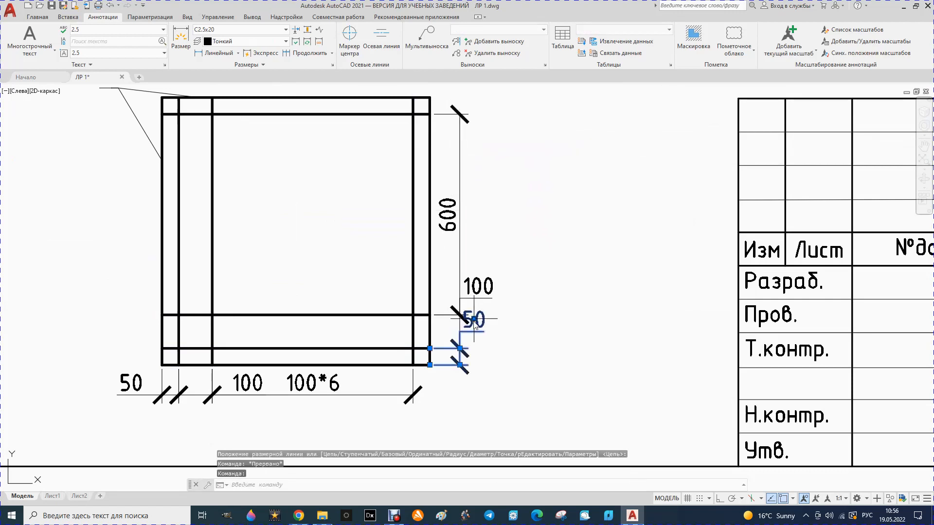
{"action": "left_click", "coordinate": [475, 319]}
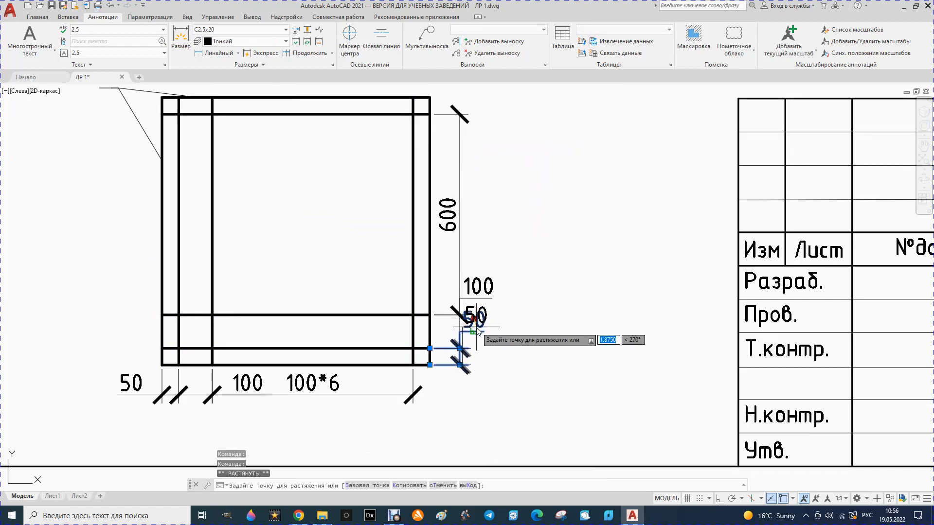
{"action": "left_click", "coordinate": [476, 396]}
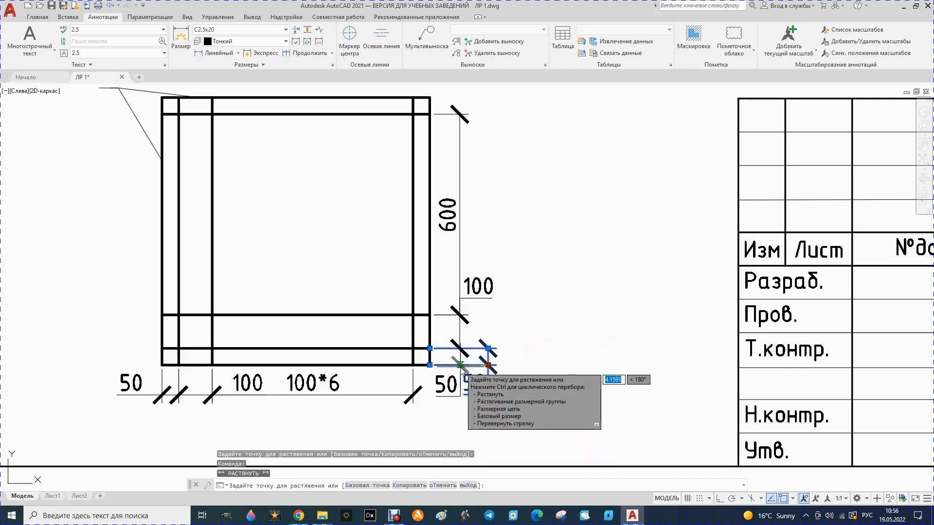
{"action": "key", "text": "Escape"}
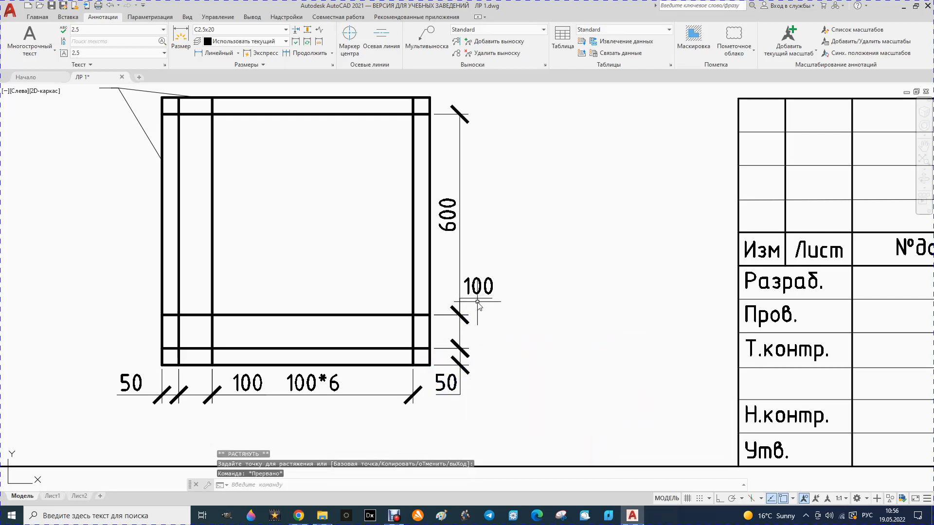
- Override the text of the longest vertical dimension right of С2 with 100*6
{"action": "double_click", "coordinate": [445, 227]}
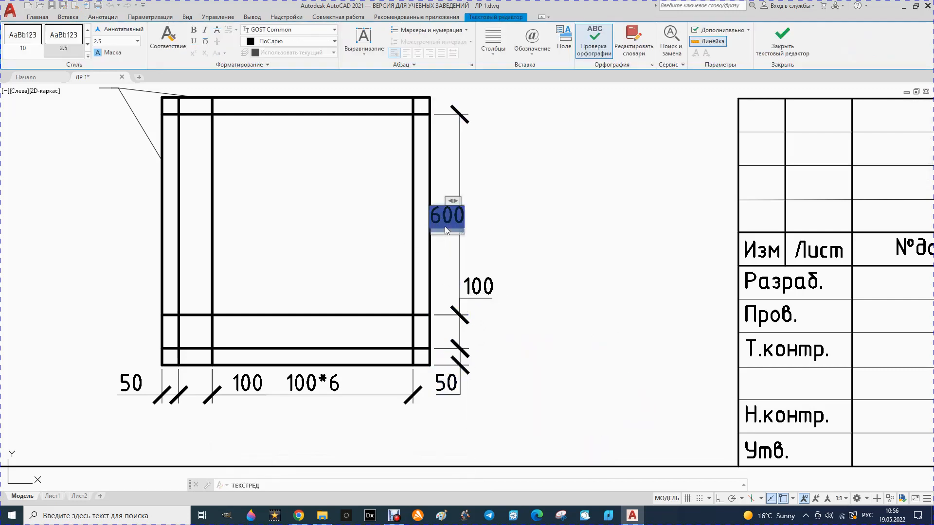
{"action": "type", "text": "100*"}
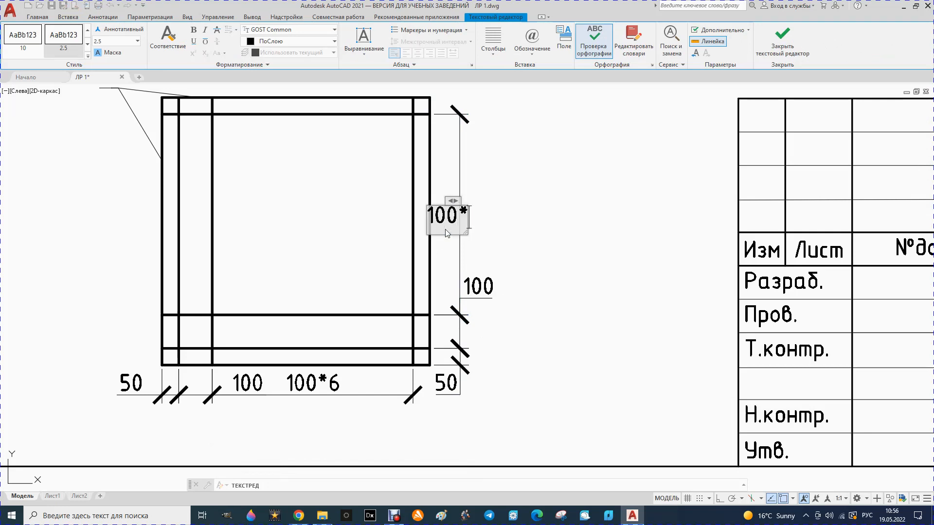
{"action": "left_click", "coordinate": [511, 229]}
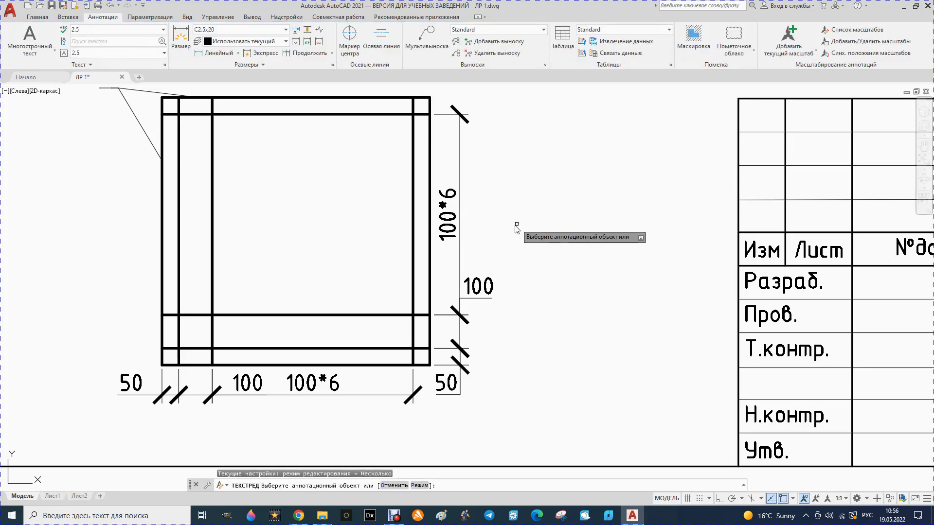
{"action": "key", "text": "Escape"}
{"action": "scroll", "coordinate": [371, 275], "scroll_direction": "down", "scroll_amount": 6}
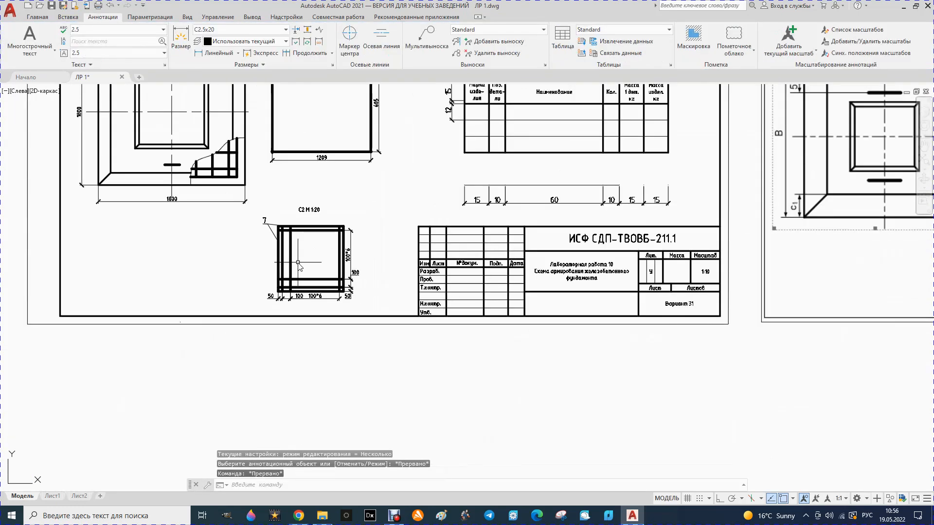
- Delete the thin horizontal line above the 15–10–60–10–15–15 dimension chain below the Групповая спецификация арматурных изделий table
{"action": "scroll", "coordinate": [299, 265], "scroll_direction": "down", "scroll_amount": 2}
{"action": "scroll", "coordinate": [451, 219], "scroll_direction": "up", "scroll_amount": 5}
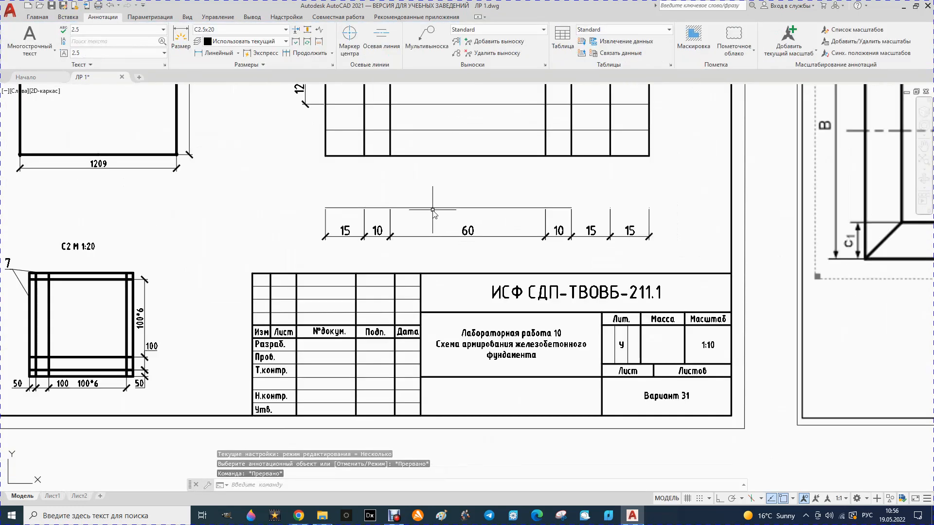
{"action": "left_click", "coordinate": [432, 210]}
{"action": "key", "text": "Delete"}
- Move the column-width dimension chain up so its extension lines start at the bottom edge of the Групповая спецификация table
{"action": "mouse_move", "coordinate": [311, 240]}
{"action": "left_mouse_down"}
{"action": "mouse_move", "coordinate": [321, 197]}
{"action": "mouse_move", "coordinate": [680, 195]}
{"action": "mouse_move", "coordinate": [555, 255]}
{"action": "mouse_move", "coordinate": [309, 245]}
{"action": "left_mouse_up"}
{"action": "left_click", "coordinate": [36, 18]}
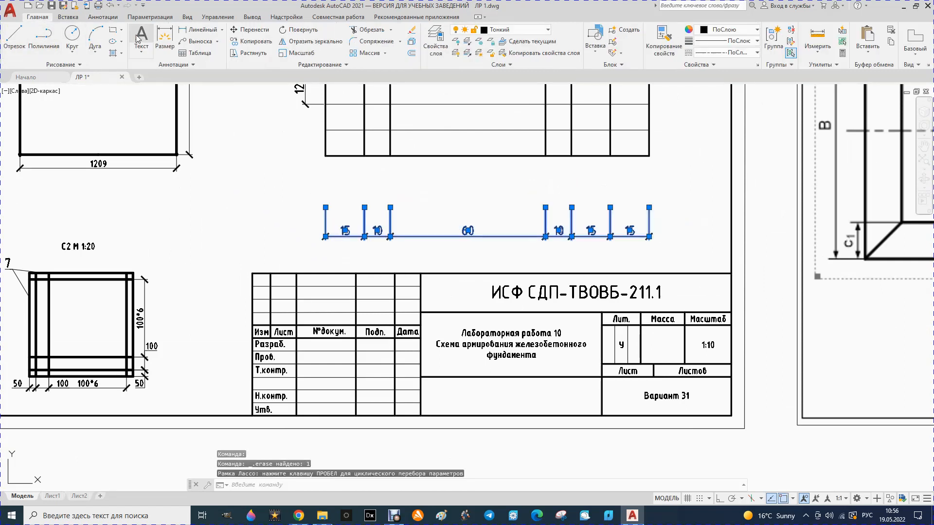
{"action": "left_click", "coordinate": [251, 30]}
{"action": "left_click", "coordinate": [325, 208]}
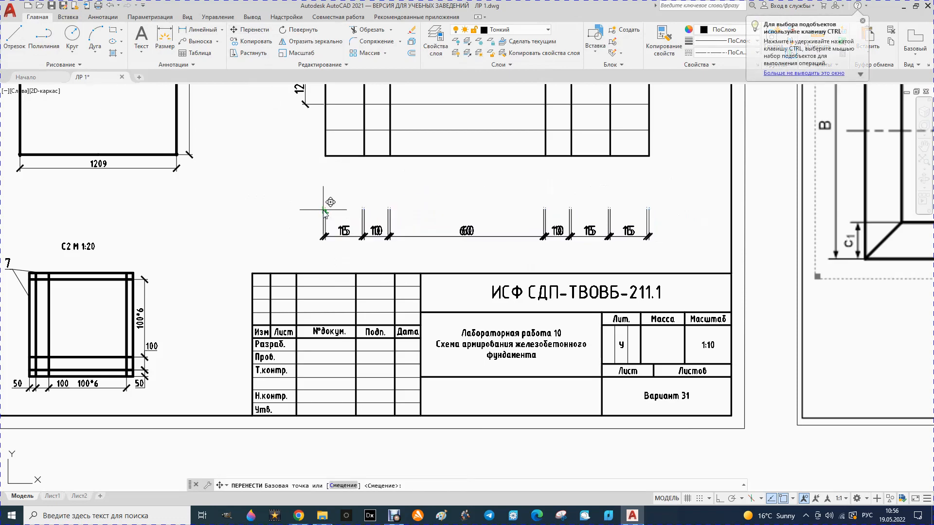
{"action": "left_click", "coordinate": [324, 156]}
- Add multiline text КП, centred in the first cell under Марка изделия in the group specification table, and save it
{"action": "scroll", "coordinate": [345, 242], "scroll_direction": "down", "scroll_amount": 6}
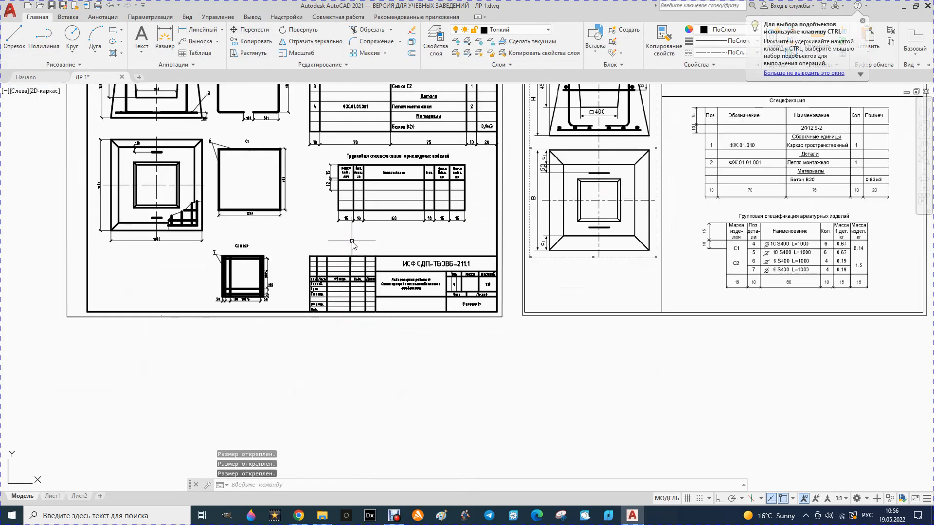
{"action": "scroll", "coordinate": [427, 205], "scroll_direction": "up", "scroll_amount": 4}
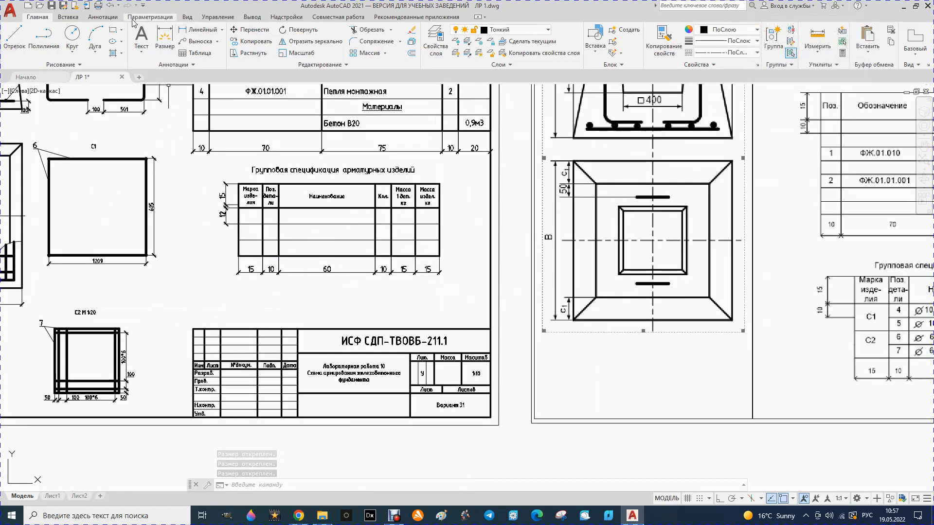
{"action": "left_click", "coordinate": [102, 17]}
{"action": "left_click", "coordinate": [53, 52]}
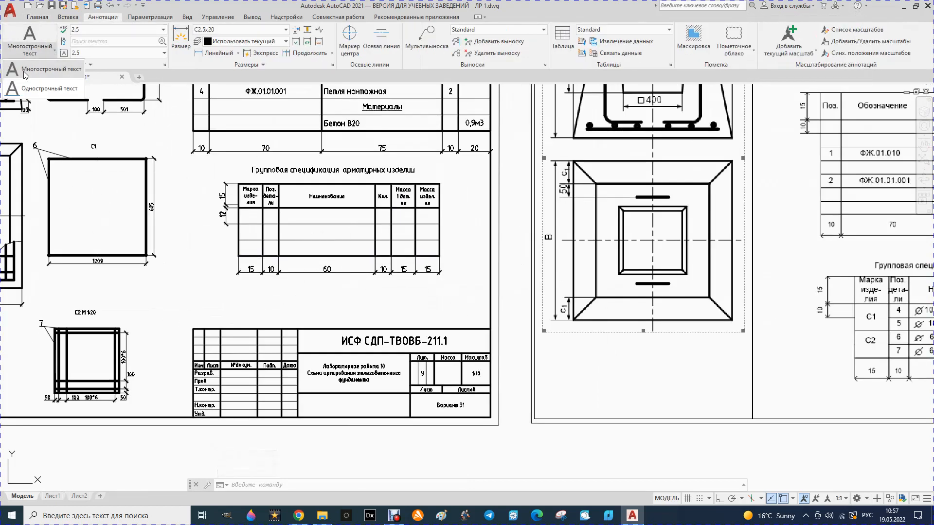
{"action": "scroll", "coordinate": [223, 226], "scroll_direction": "up", "scroll_amount": 2}
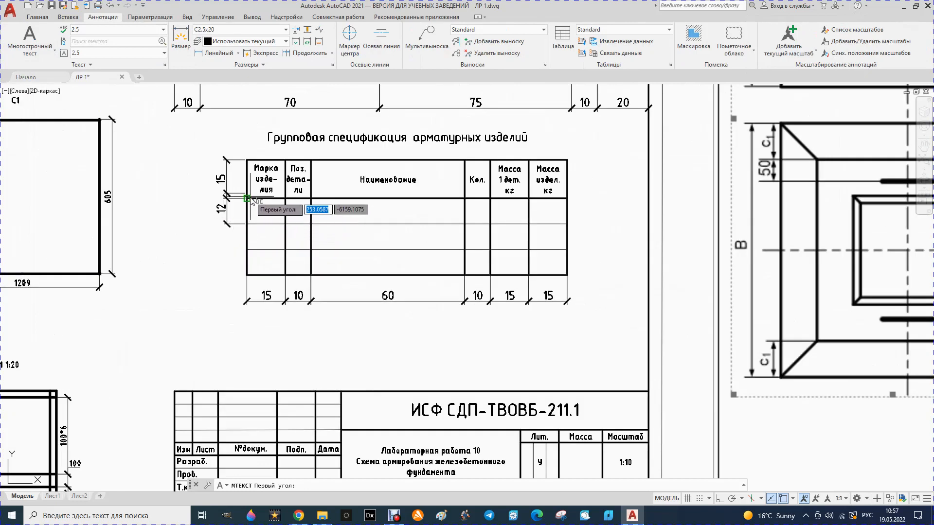
{"action": "left_click", "coordinate": [248, 199]}
{"action": "left_click", "coordinate": [289, 228]}
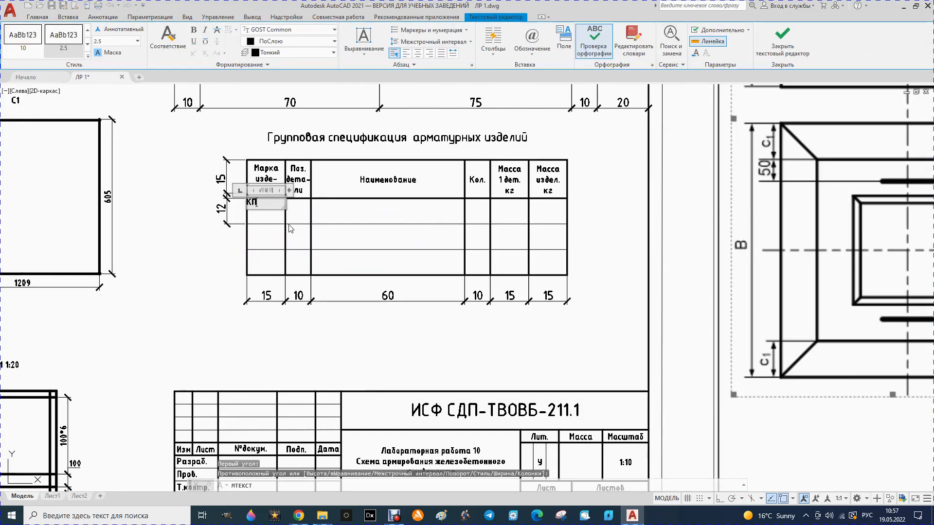
{"action": "left_click", "coordinate": [364, 41]}
{"action": "left_click", "coordinate": [373, 111]}
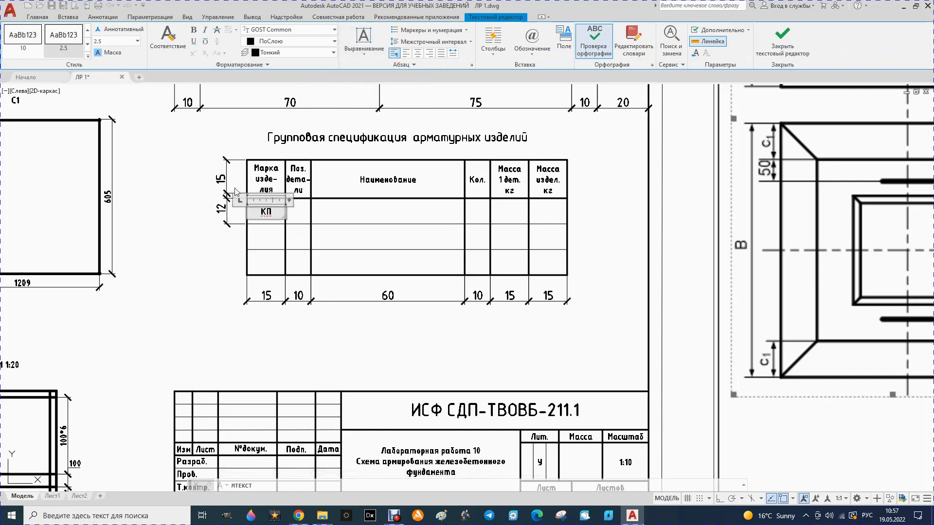
{"action": "key", "text": "Escape"}
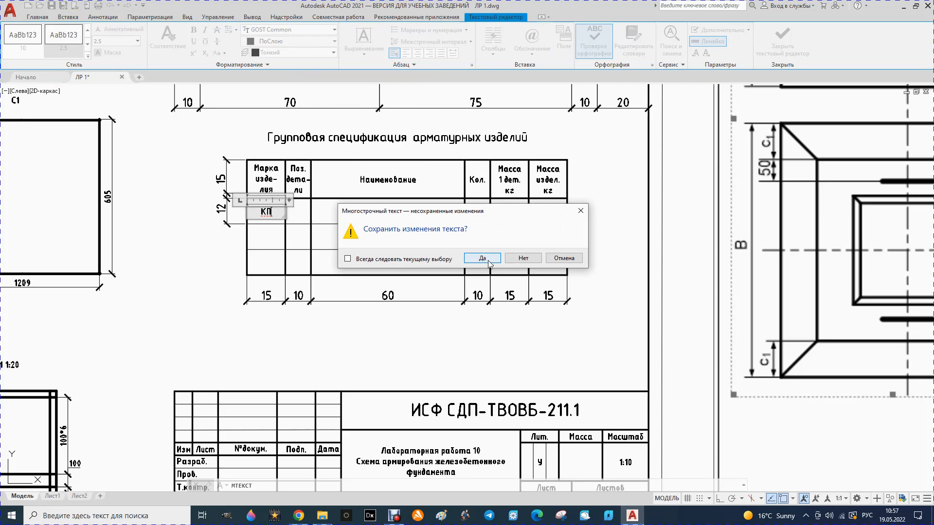
{"action": "left_click", "coordinate": [482, 258]}
{"action": "scroll", "coordinate": [367, 266], "scroll_direction": "down", "scroll_amount": 2}
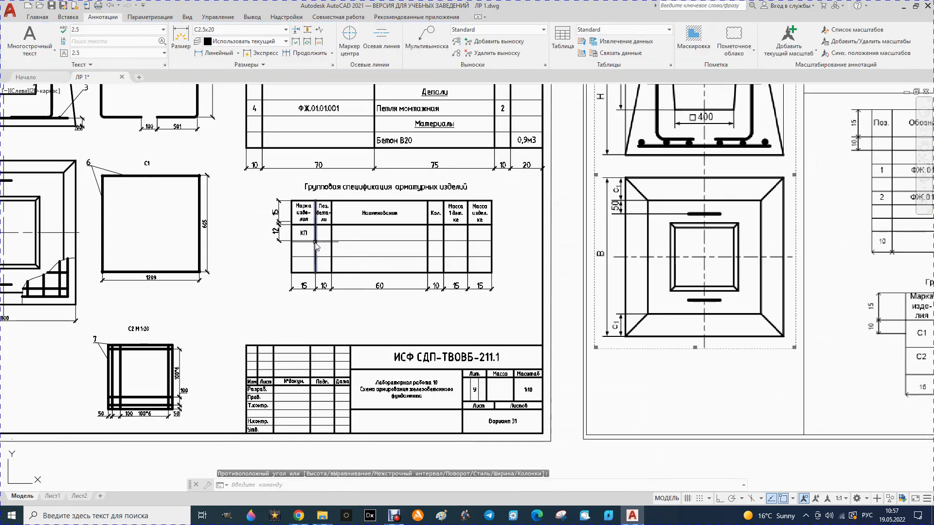
{"action": "scroll", "coordinate": [320, 244], "scroll_direction": "down", "scroll_amount": 3}
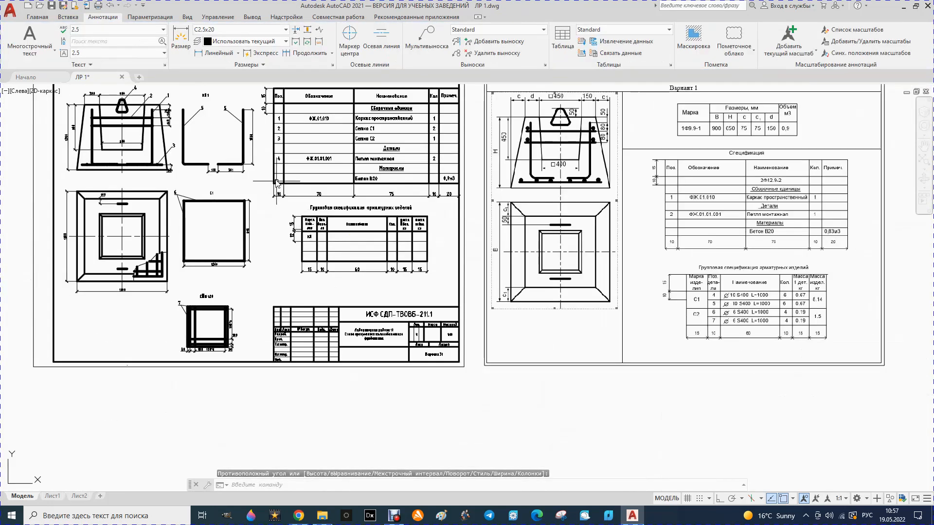
{"action": "scroll", "coordinate": [321, 241], "scroll_direction": "up", "scroll_amount": 3}
{"action": "scroll", "coordinate": [320, 239], "scroll_direction": "up", "scroll_amount": 2}
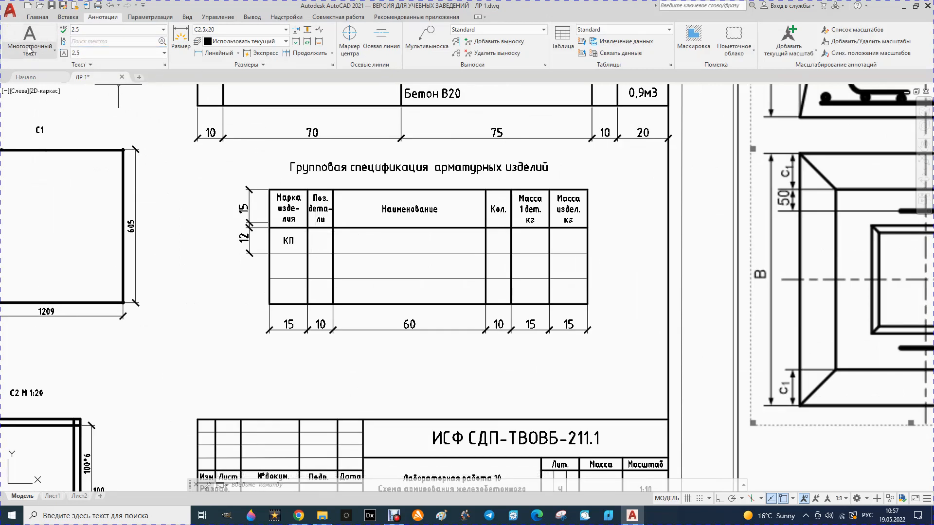
{"action": "left_click", "coordinate": [53, 55]}
{"action": "left_click", "coordinate": [29, 90]}
{"action": "left_click", "coordinate": [306, 228]}
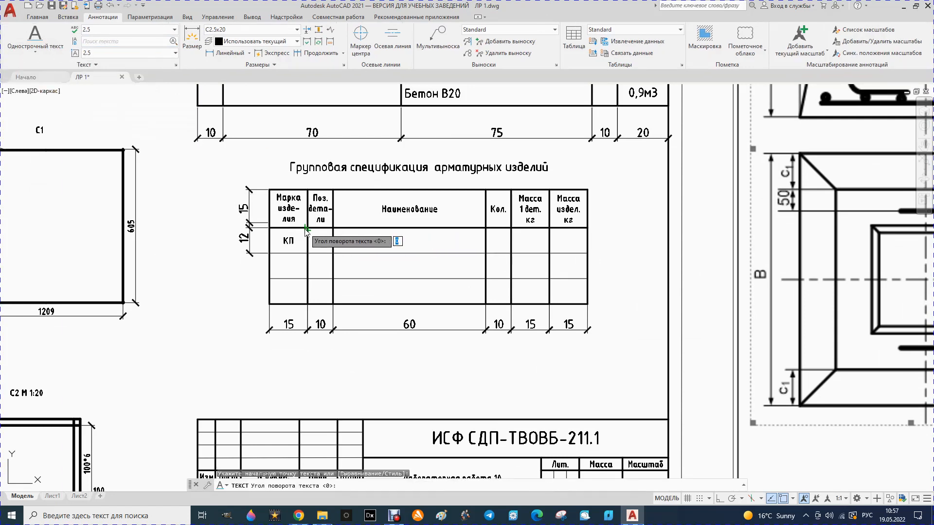
{"action": "key", "text": "Escape"}
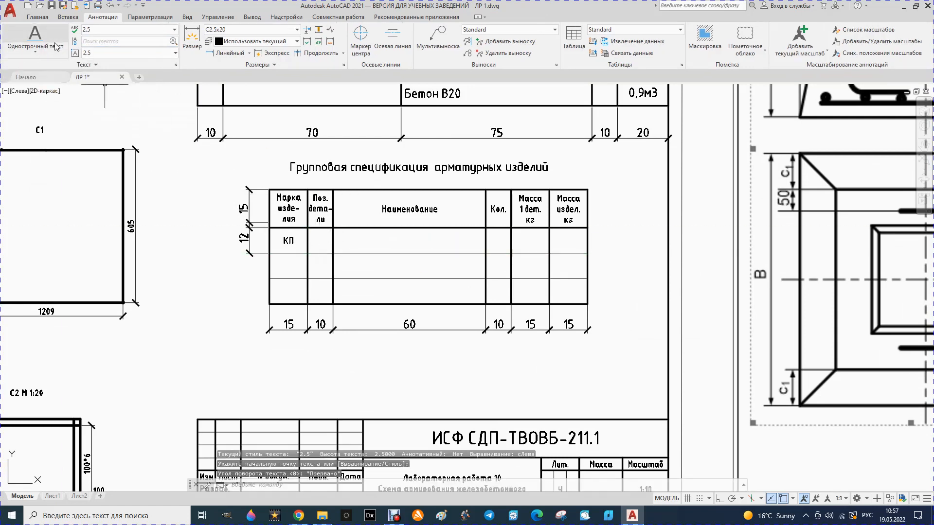
- Add multiline text 5, centred in the Поз. детали cell of the КП row, and save it
{"action": "left_click", "coordinate": [34, 57]}
{"action": "left_click", "coordinate": [50, 69]}
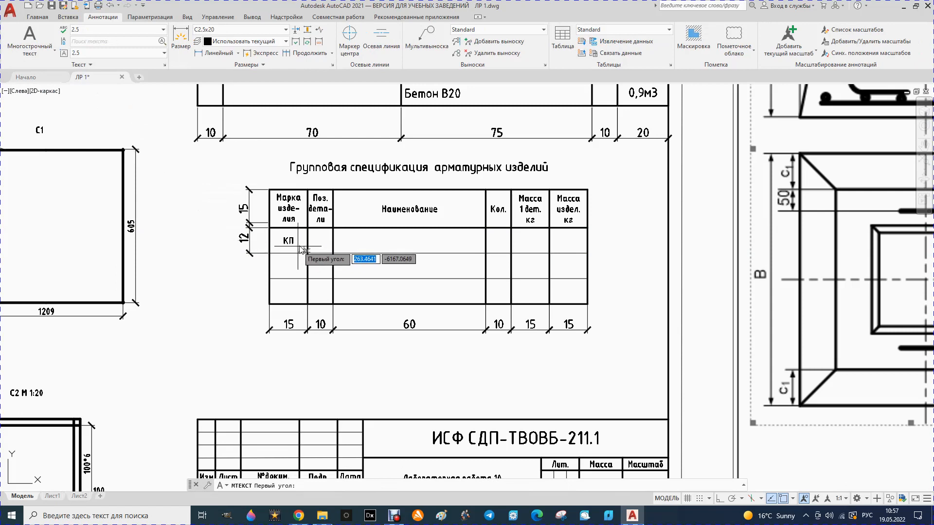
{"action": "left_click", "coordinate": [308, 229]}
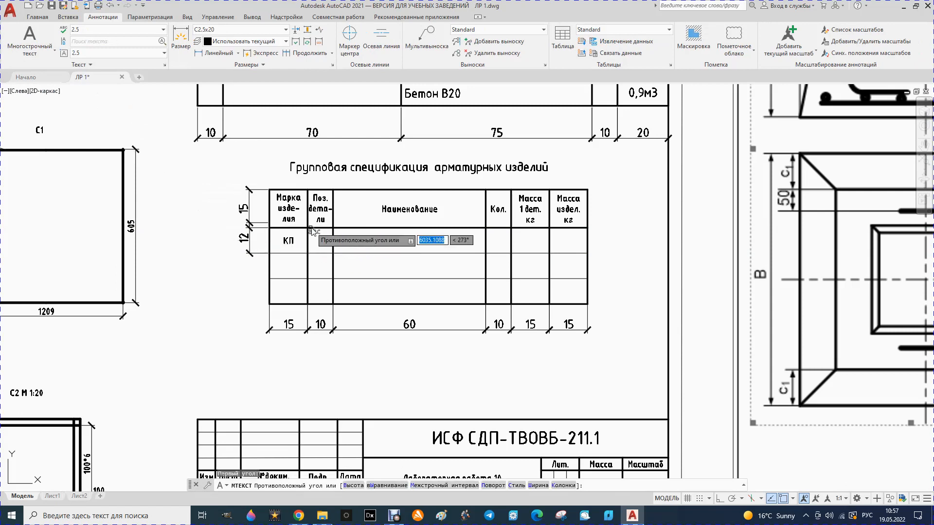
{"action": "left_click", "coordinate": [335, 260]}
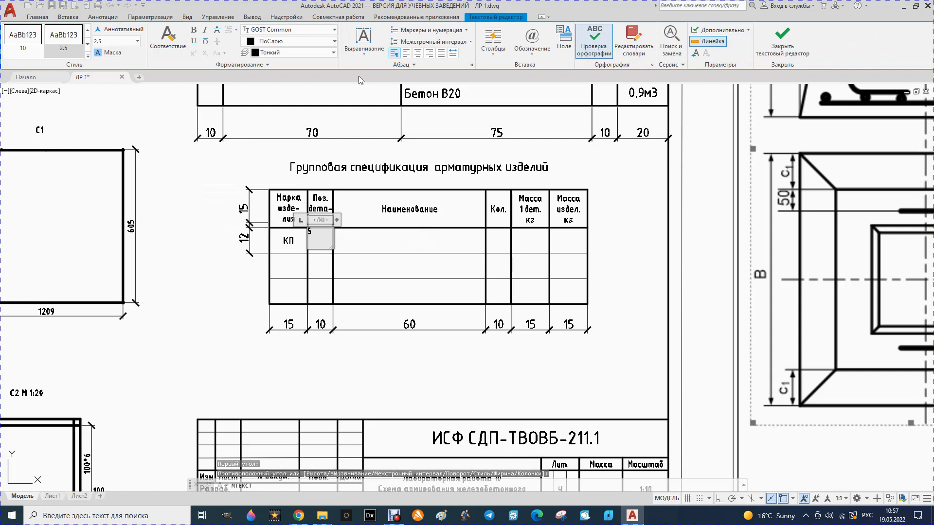
{"action": "key", "text": "BackSpace"}
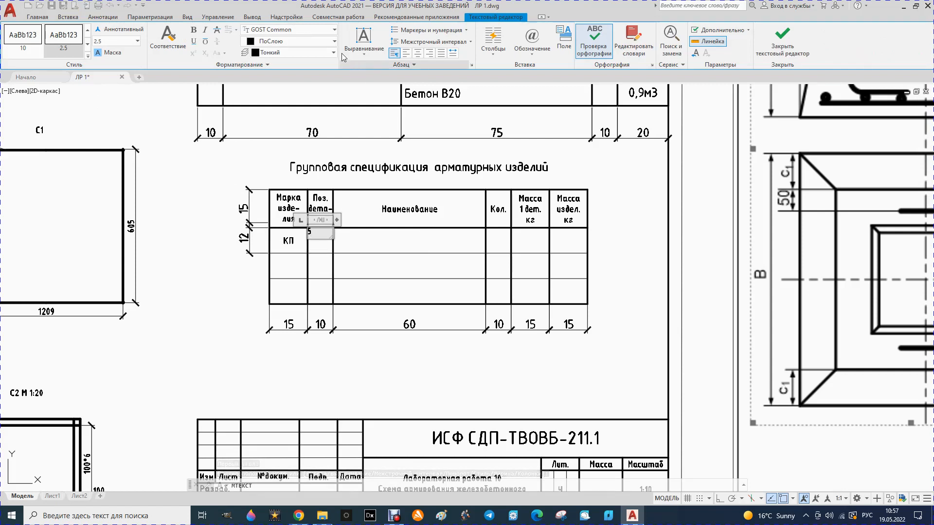
{"action": "left_click", "coordinate": [366, 58]}
{"action": "left_click", "coordinate": [369, 113]}
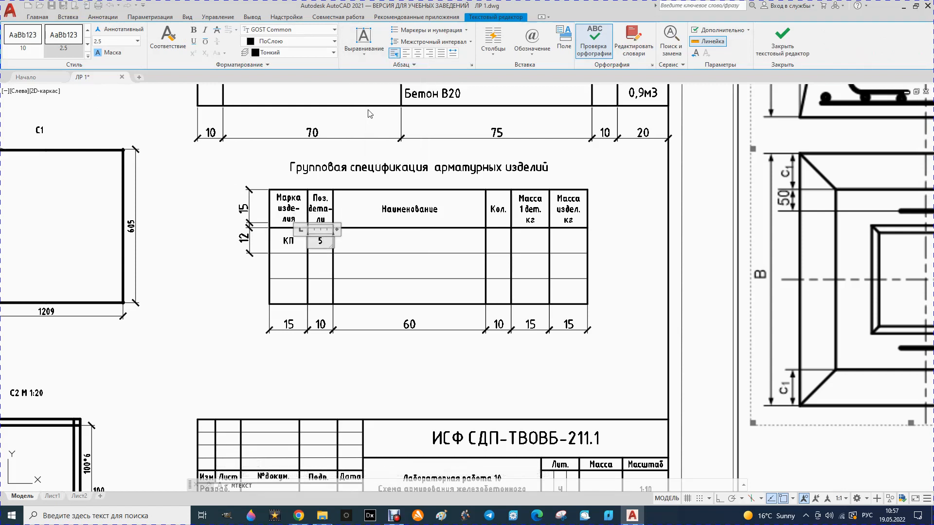
{"action": "key", "text": "Escape"}
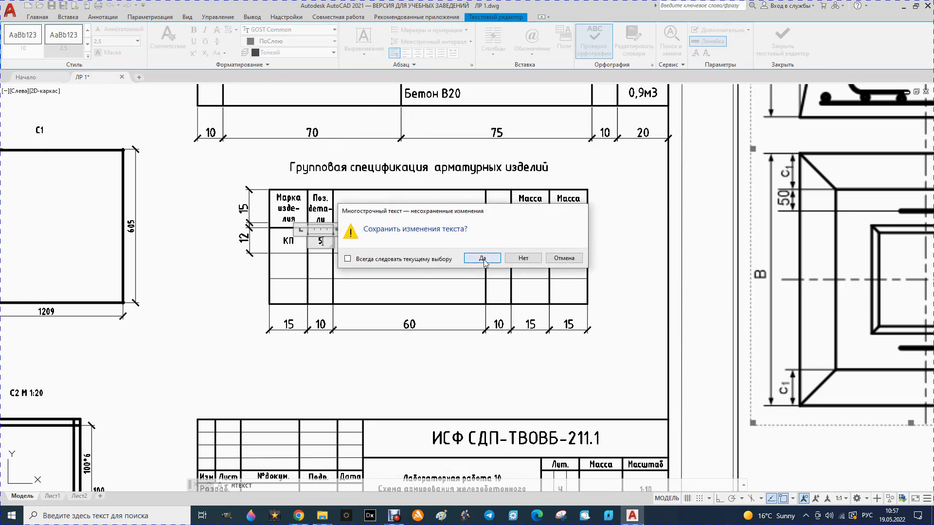
{"action": "left_click", "coordinate": [482, 258]}
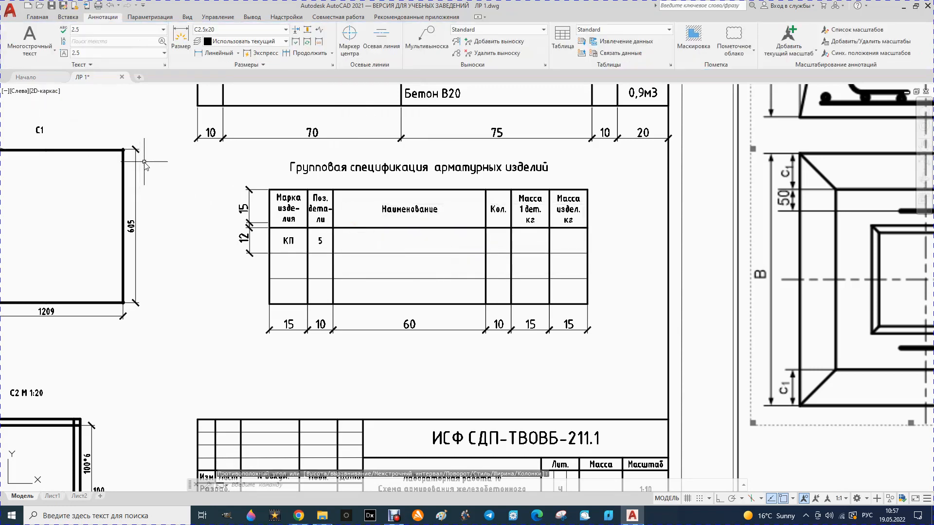
- Add multiline text with the diameter symbol followed by 10 S400 L= in the Наименование cell of the КП row
{"action": "scroll", "coordinate": [144, 165], "scroll_direction": "down", "scroll_amount": 4}
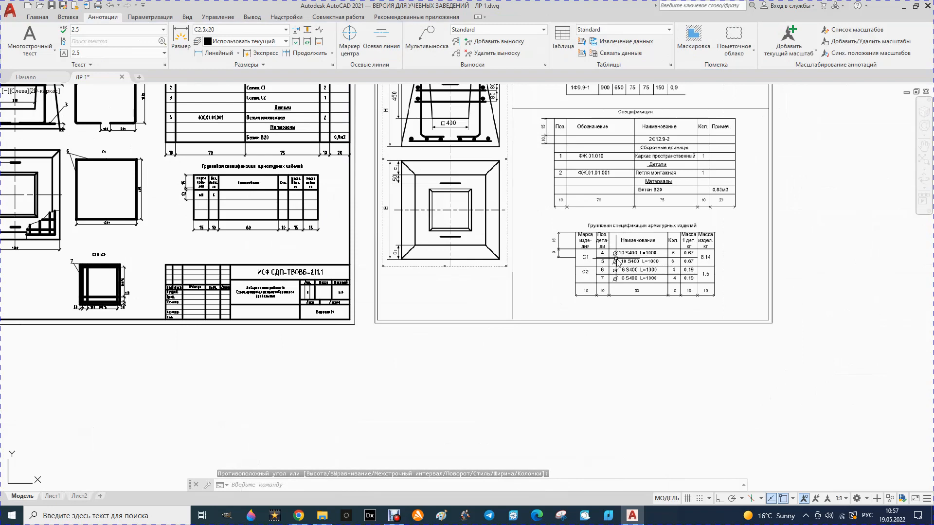
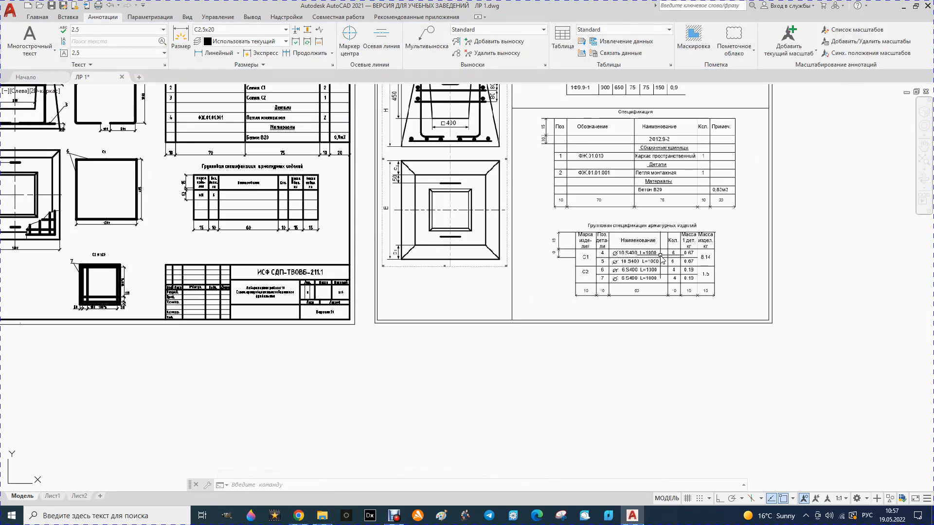
{"action": "scroll", "coordinate": [641, 263], "scroll_direction": "down", "scroll_amount": 3}
{"action": "scroll", "coordinate": [433, 244], "scroll_direction": "up", "scroll_amount": 5}
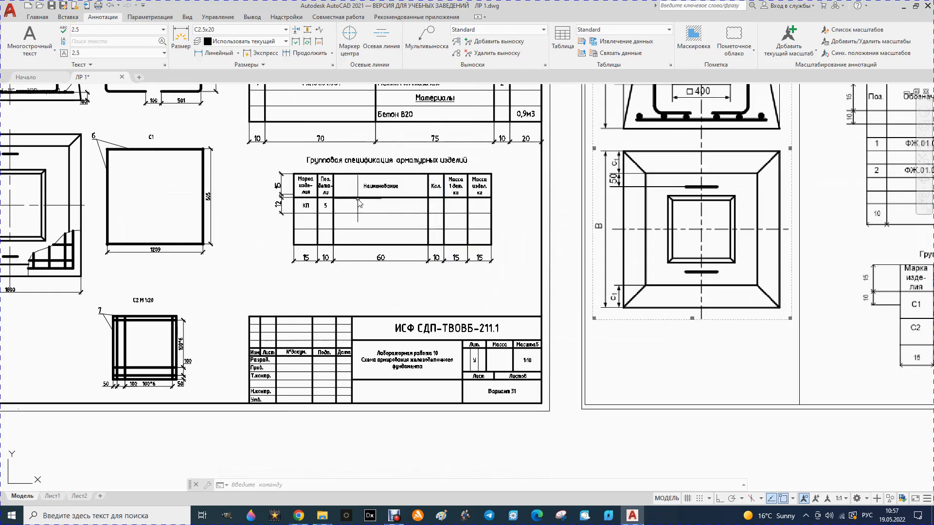
{"action": "scroll", "coordinate": [360, 204], "scroll_direction": "up", "scroll_amount": 2}
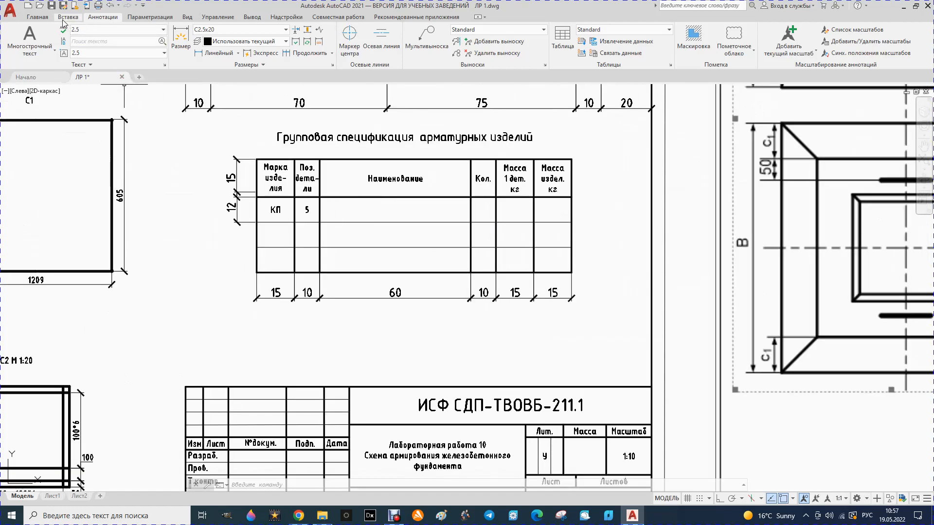
{"action": "left_click", "coordinate": [53, 53]}
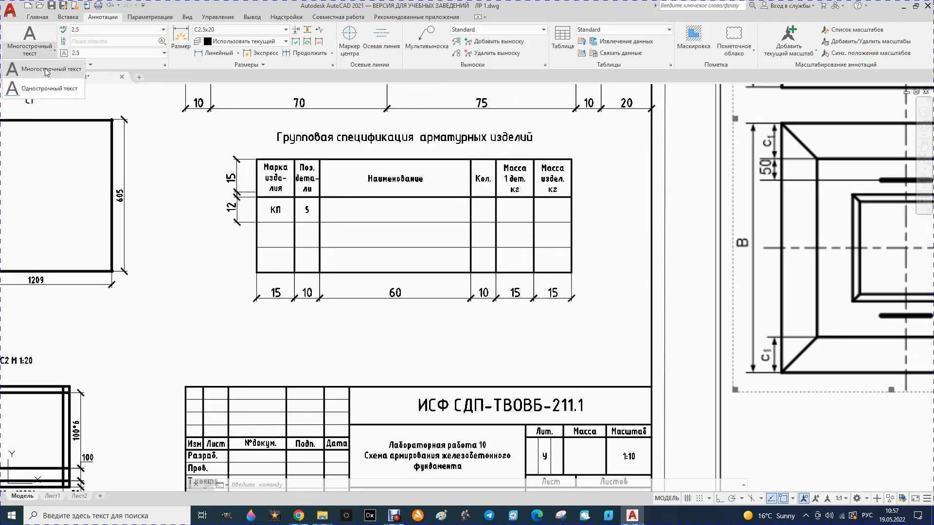
{"action": "left_click", "coordinate": [46, 72]}
{"action": "left_click", "coordinate": [320, 198]}
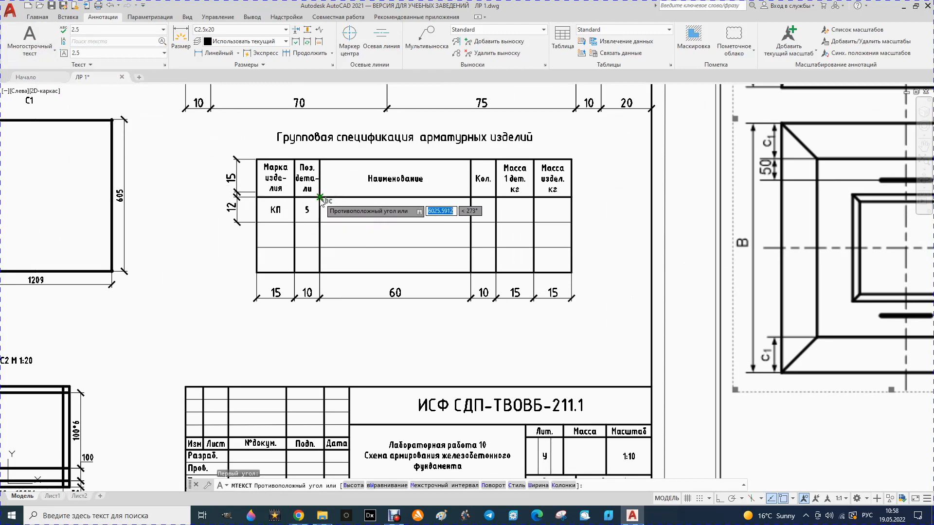
{"action": "left_click", "coordinate": [470, 222]}
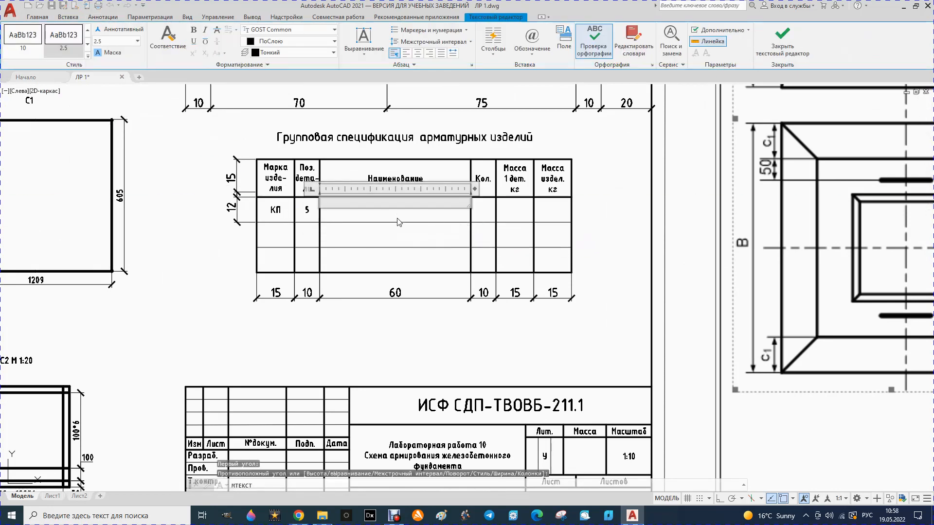
{"action": "left_click", "coordinate": [532, 58]}
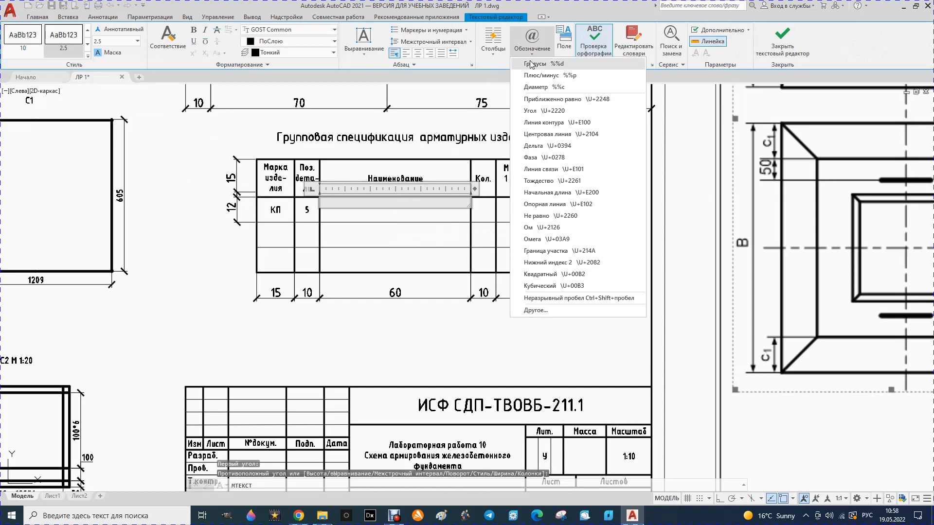
{"action": "left_click", "coordinate": [537, 91]}
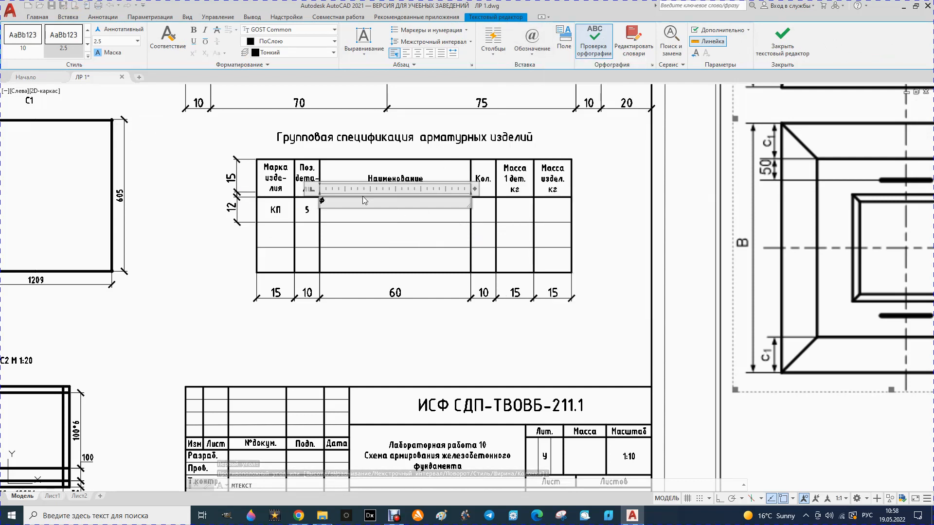
{"action": "key", "text": "alt+shift"}
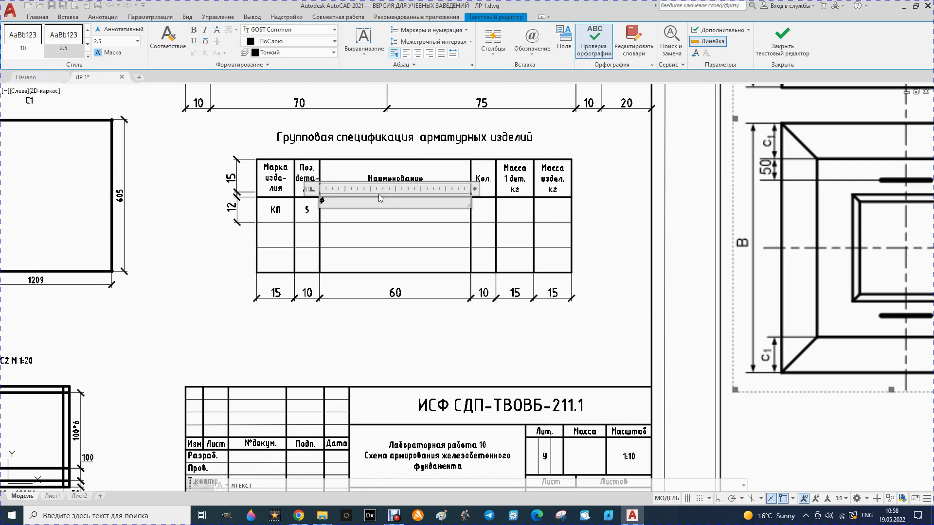
{"action": "type", "text": "10 S40"}
{"action": "type", "text": "0 L"}
{"action": "left_click", "coordinate": [182, 186]}
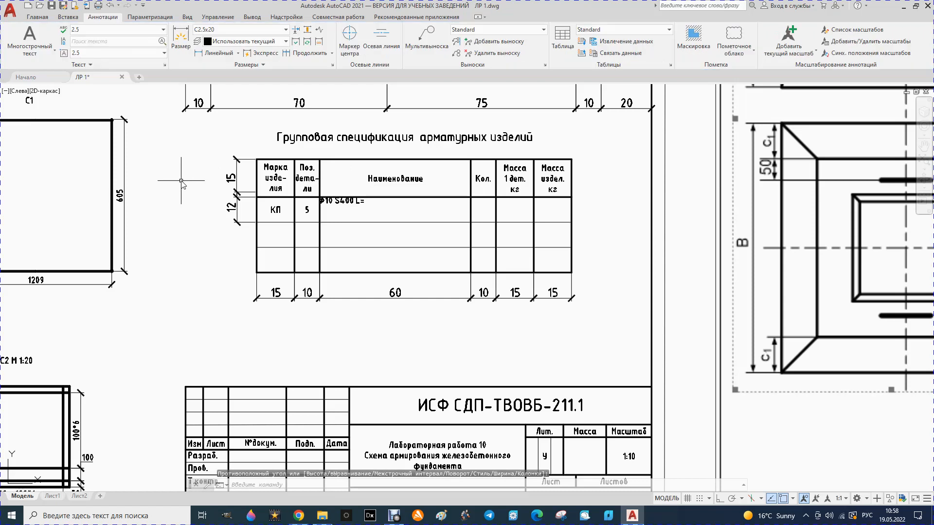
{"action": "key", "text": "Escape"}
- Set the justification of the Ø10 S400 L= text in the Наименование column to Middle Center
{"action": "left_click", "coordinate": [345, 201]}
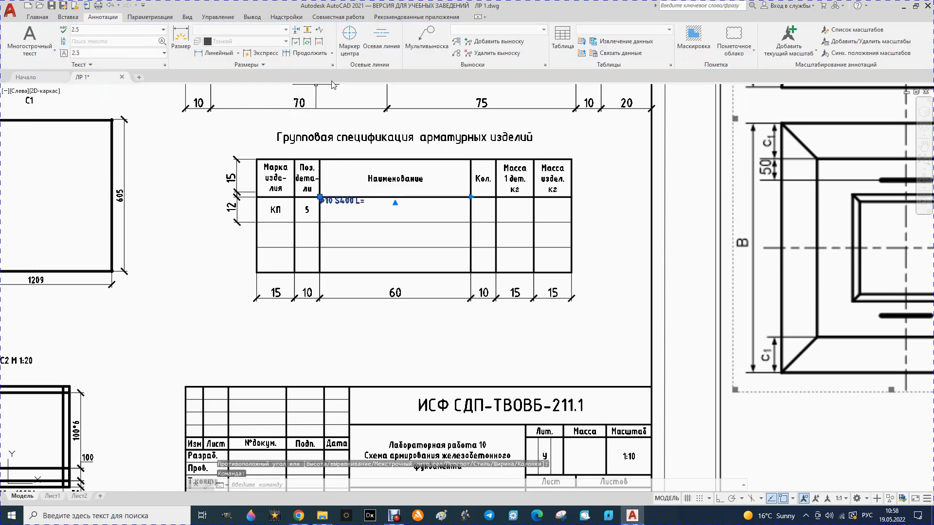
{"action": "double_click", "coordinate": [351, 201]}
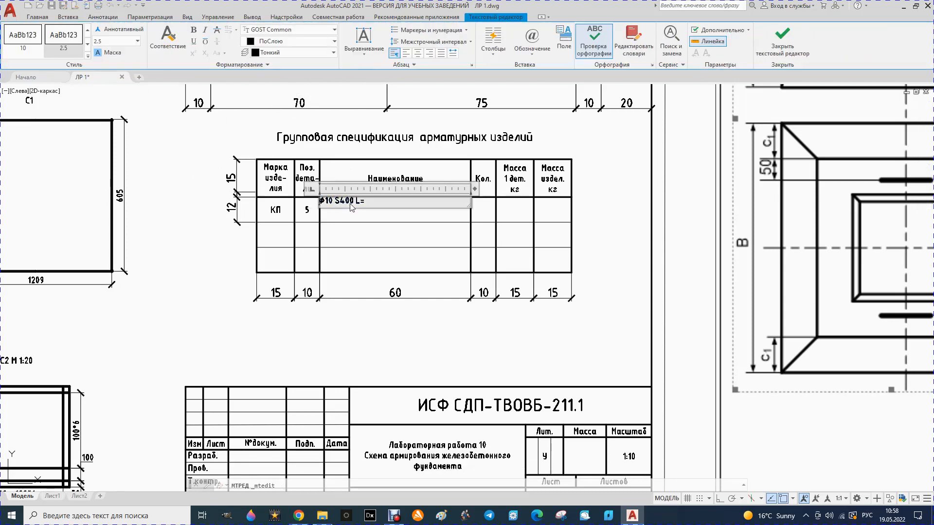
{"action": "left_click", "coordinate": [364, 42]}
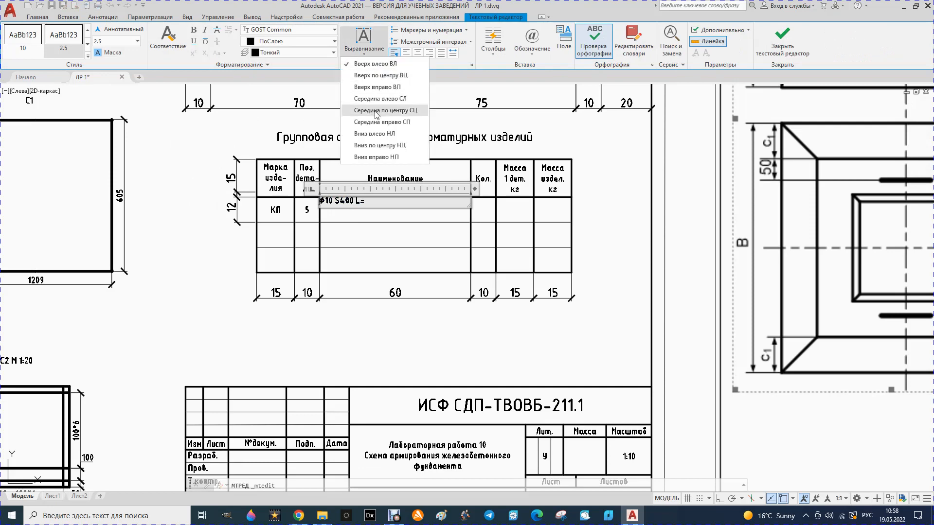
{"action": "left_click", "coordinate": [380, 111]}
{"action": "left_click", "coordinate": [219, 172]}
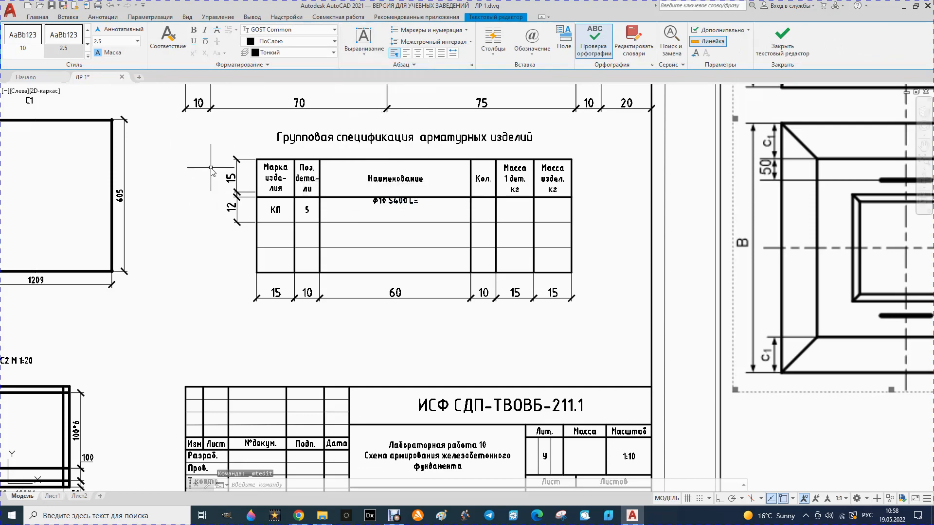
- Move the Ø10 S400 L= text straight down to the middle of the Наименование cell in the КП row
{"action": "left_click", "coordinate": [393, 202]}
{"action": "left_click", "coordinate": [394, 201]}
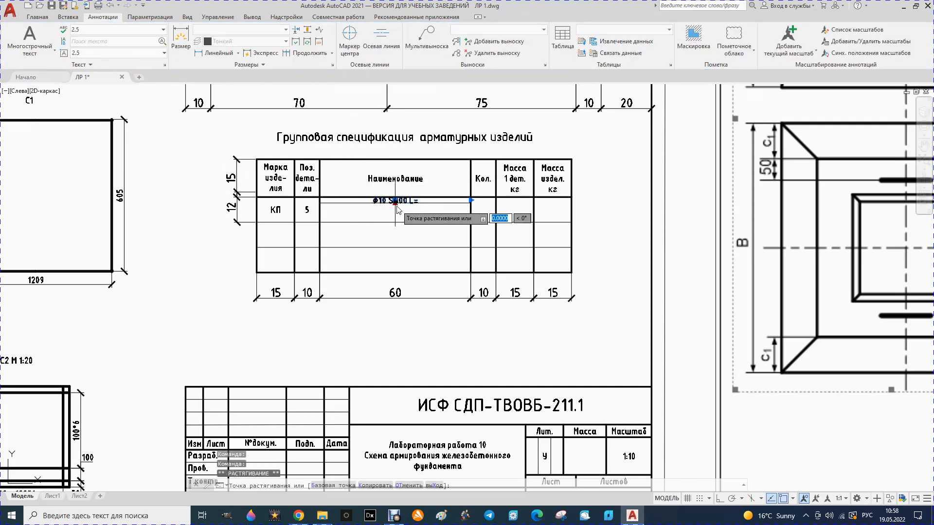
{"action": "key", "text": "Escape"}
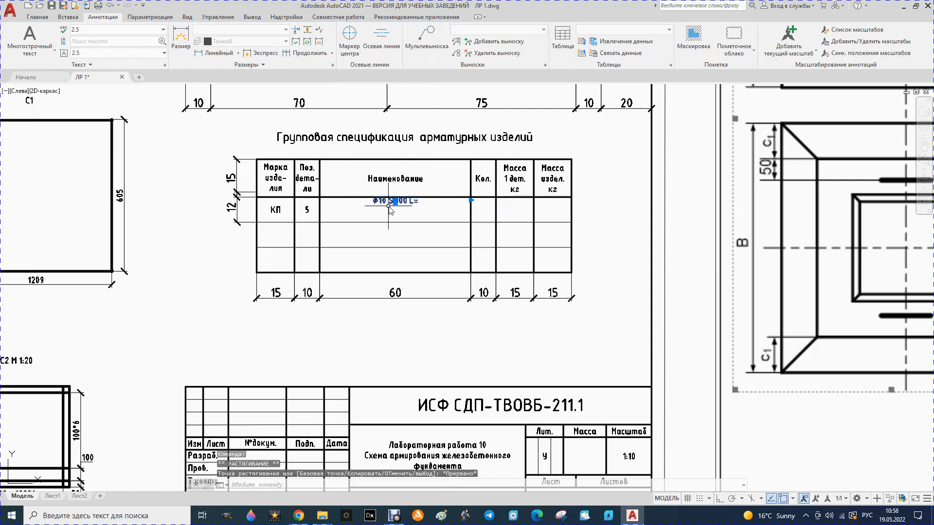
{"action": "key", "text": "Escape"}
{"action": "left_click", "coordinate": [389, 206]}
{"action": "left_click", "coordinate": [391, 200]}
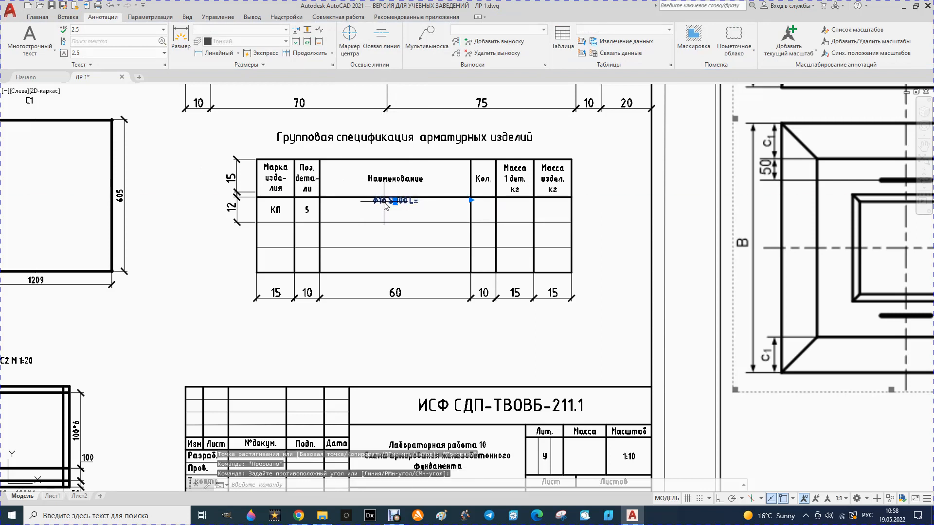
{"action": "left_click", "coordinate": [394, 201]}
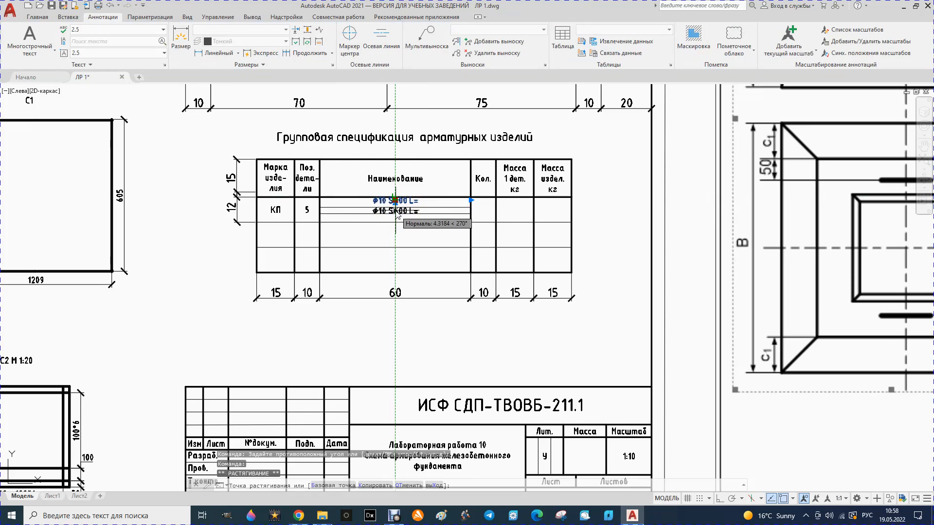
{"action": "left_click", "coordinate": [395, 211]}
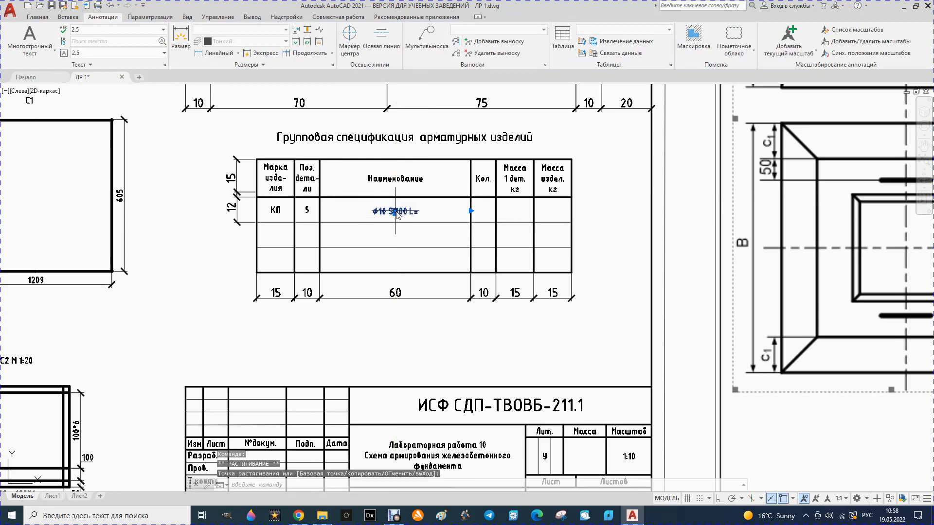
{"action": "key", "text": "Escape"}
- Delete the height dimension and the right foot's length dimension from the КП frame view
{"action": "scroll", "coordinate": [408, 216], "scroll_direction": "up", "scroll_amount": 2}
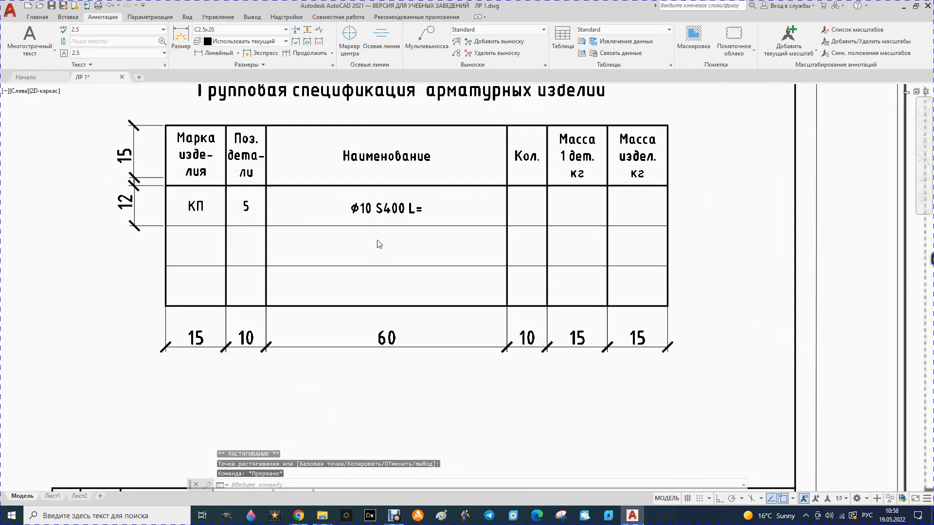
{"action": "scroll", "coordinate": [370, 234], "scroll_direction": "down", "scroll_amount": 6}
{"action": "scroll", "coordinate": [271, 143], "scroll_direction": "up", "scroll_amount": 5}
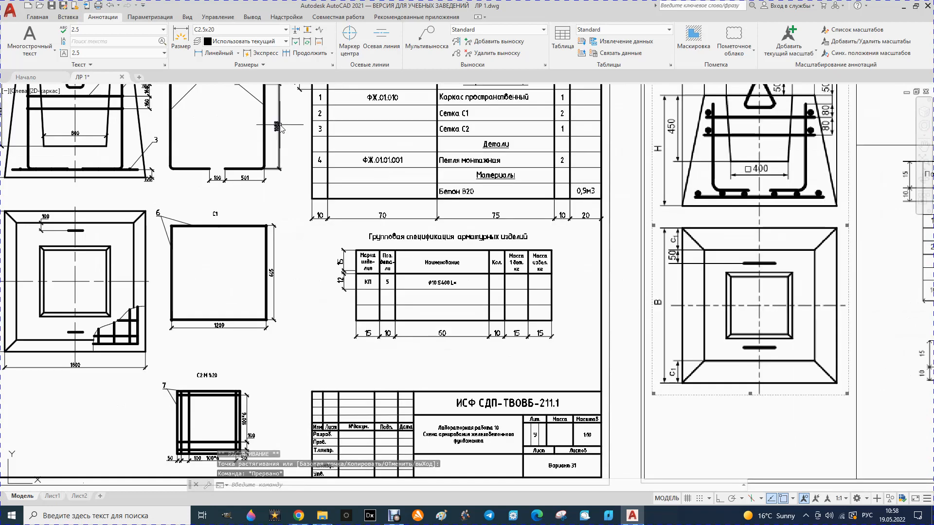
{"action": "scroll", "coordinate": [301, 183], "scroll_direction": "down", "scroll_amount": 3}
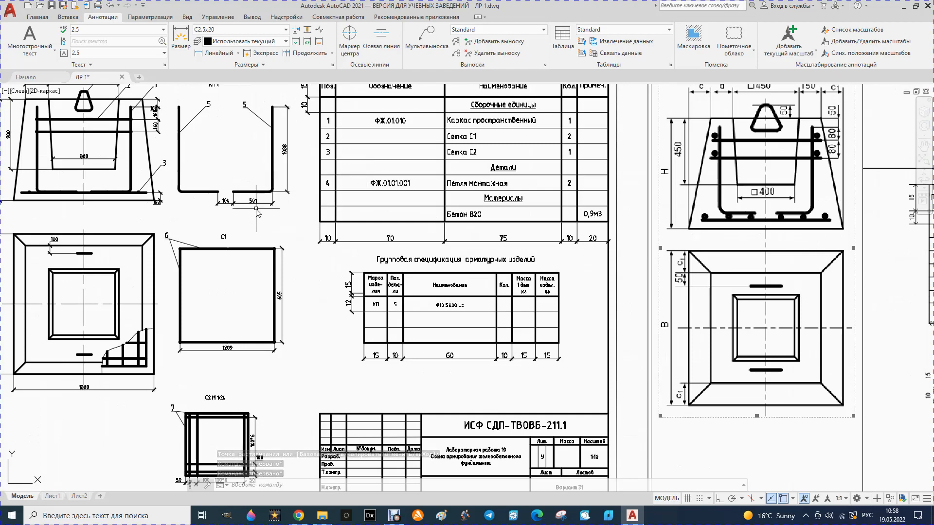
{"action": "scroll", "coordinate": [259, 208], "scroll_direction": "up", "scroll_amount": 4}
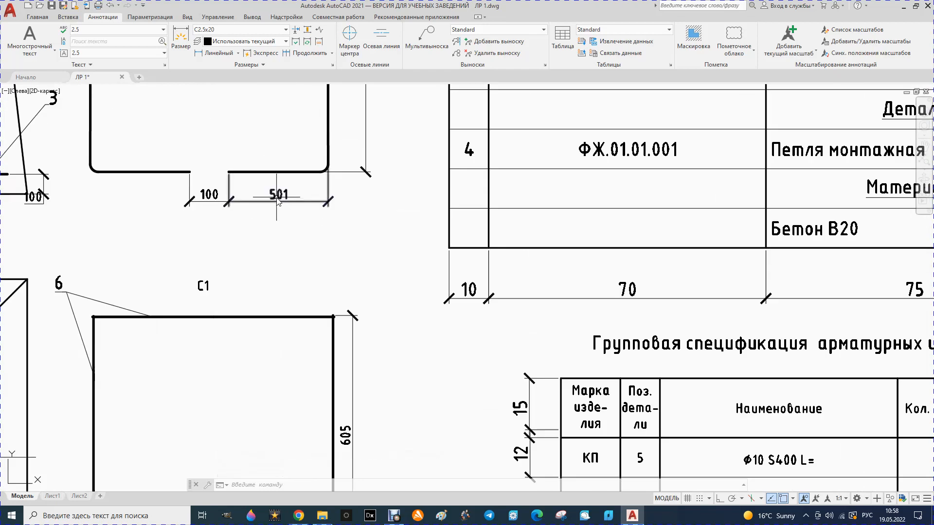
{"action": "scroll", "coordinate": [278, 199], "scroll_direction": "down", "scroll_amount": 4}
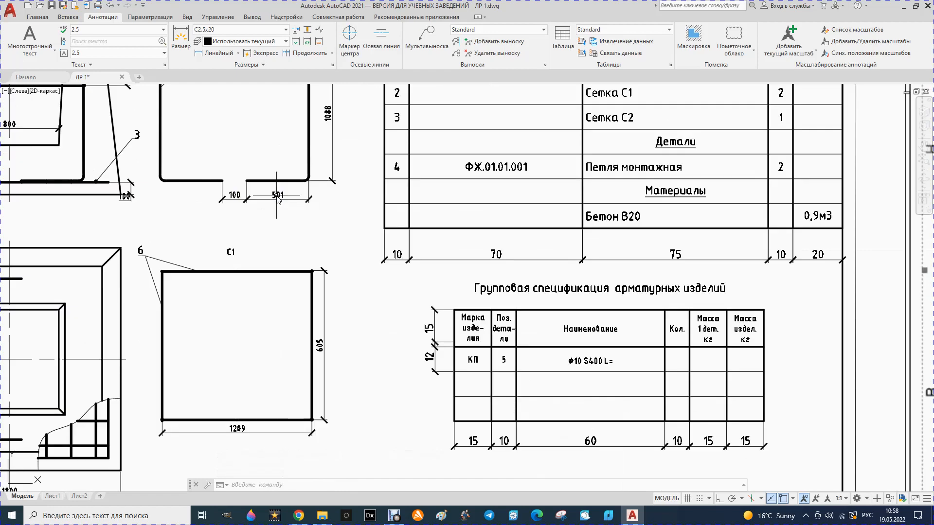
{"action": "left_click", "coordinate": [308, 154]}
{"action": "key", "text": "Delete"}
{"action": "left_click", "coordinate": [279, 195]}
{"action": "mouse_move", "coordinate": [278, 195]}
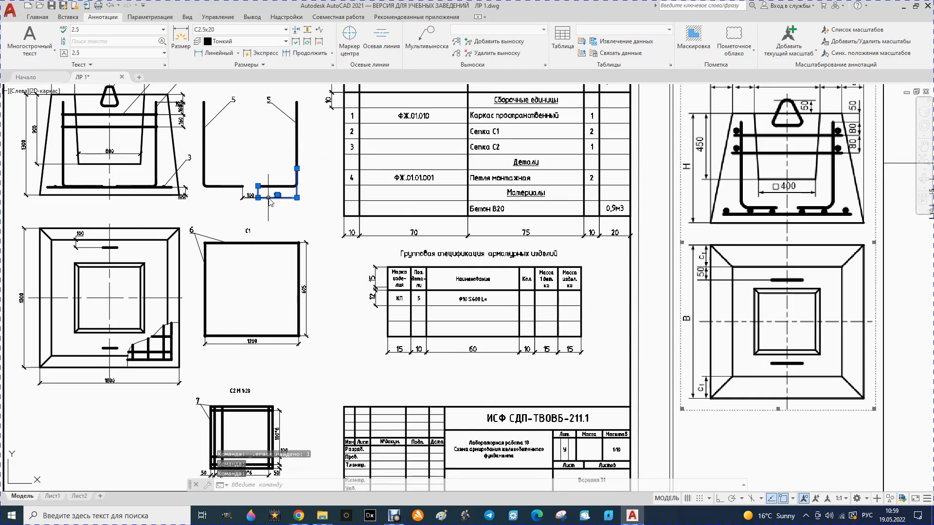
{"action": "key", "text": "Delete"}
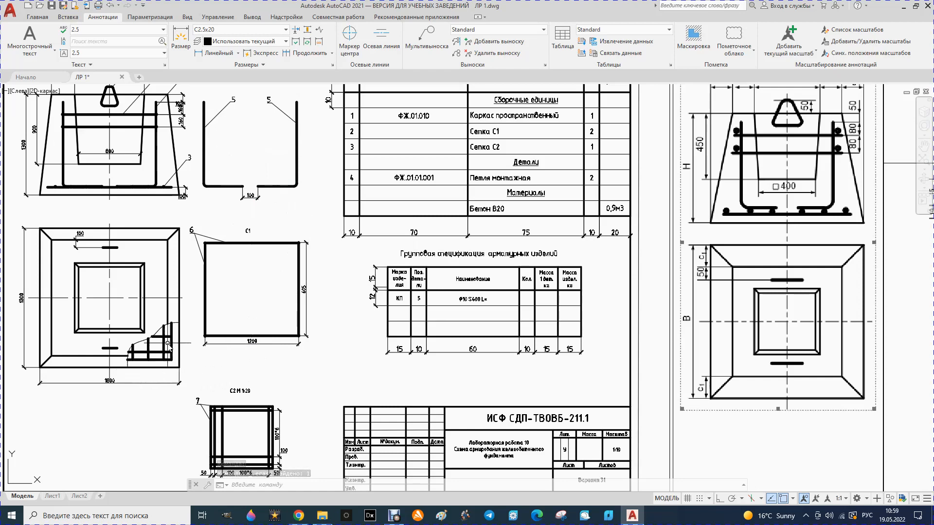
- Undo the deletion of the КП frame's height and foot-length dimensions
{"action": "scroll", "coordinate": [168, 343], "scroll_direction": "down", "scroll_amount": 2}
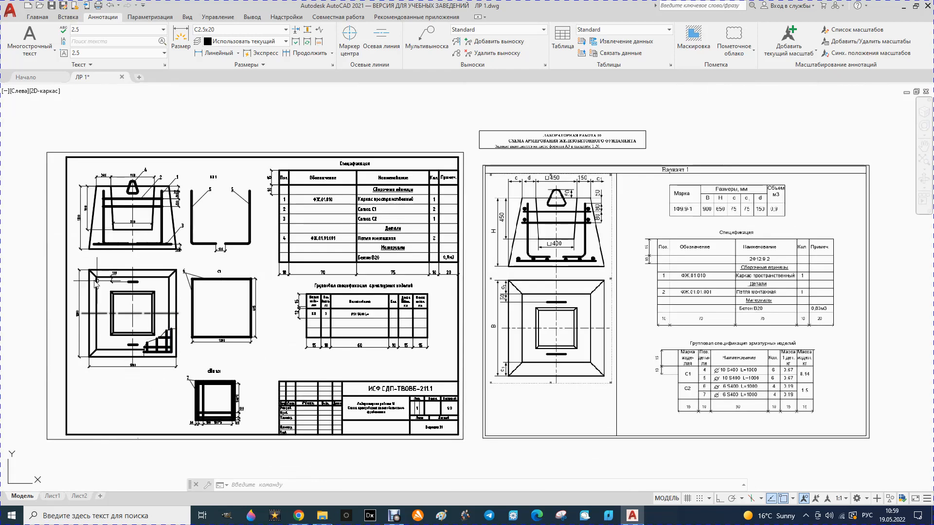
{"action": "scroll", "coordinate": [61, 245], "scroll_direction": "up", "scroll_amount": 3}
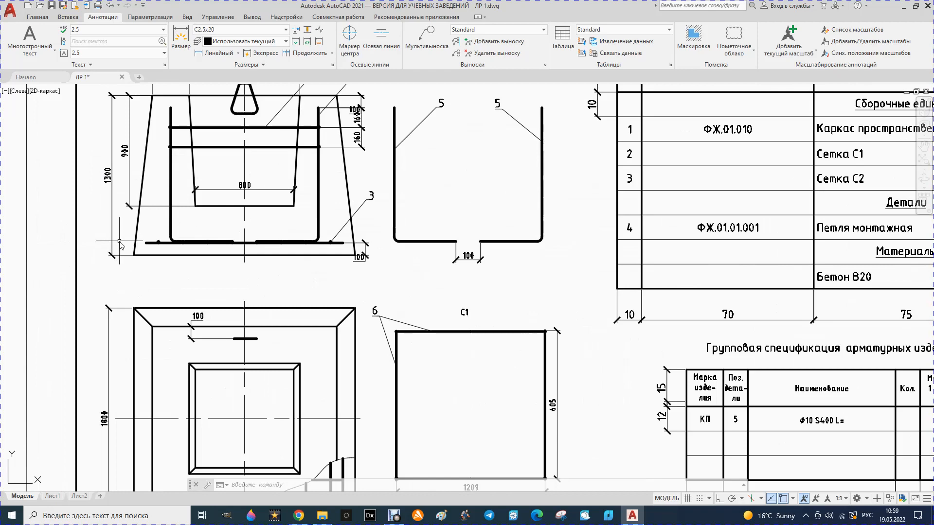
{"action": "scroll", "coordinate": [119, 242], "scroll_direction": "down", "scroll_amount": 3}
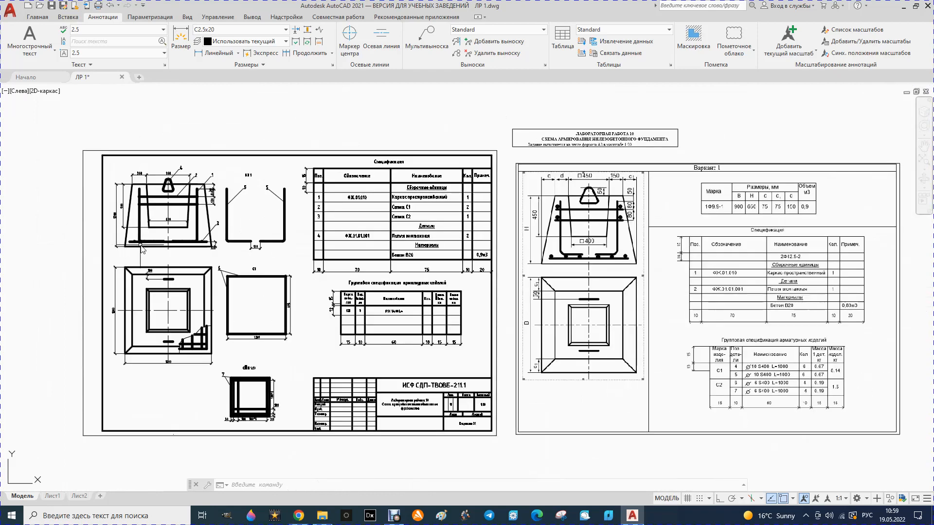
{"action": "left_click", "coordinate": [110, 7]}
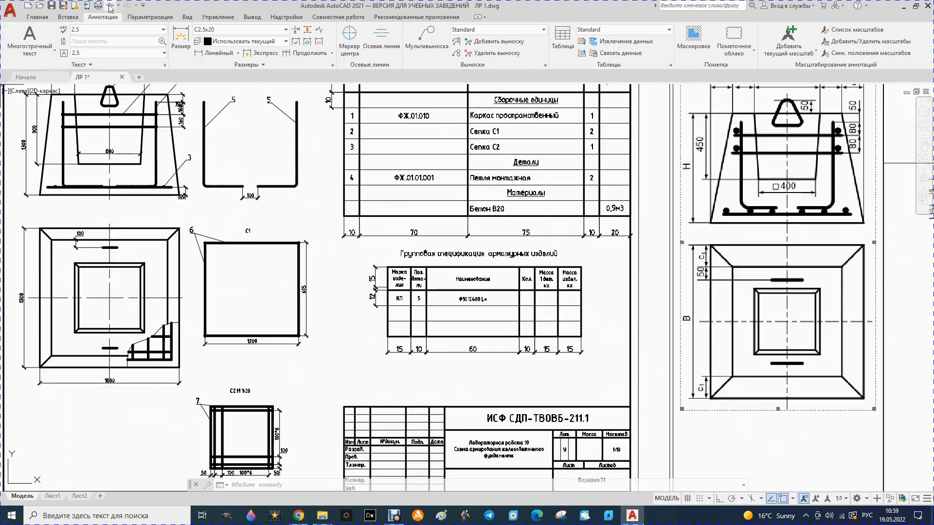
{"action": "left_click", "coordinate": [110, 6]}
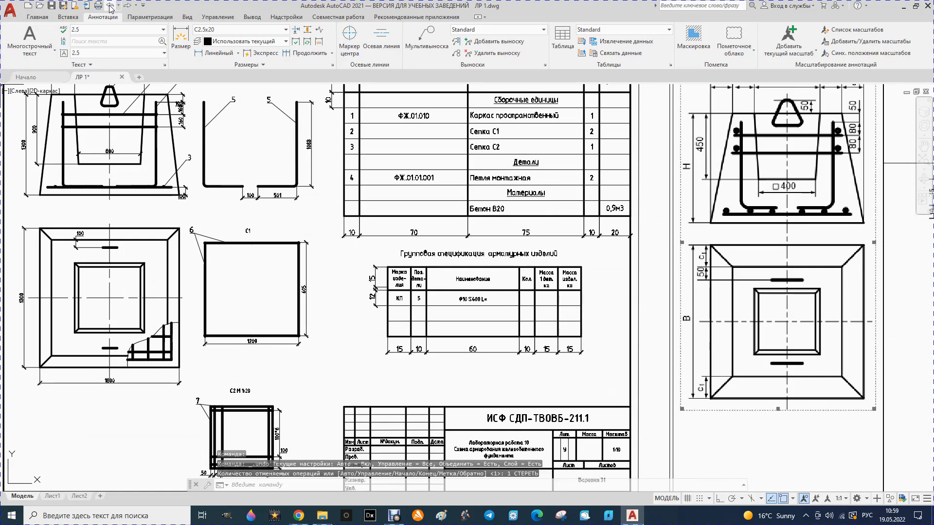
{"action": "left_click", "coordinate": [110, 7]}
{"action": "scroll", "coordinate": [448, 224], "scroll_direction": "down", "scroll_amount": 4}
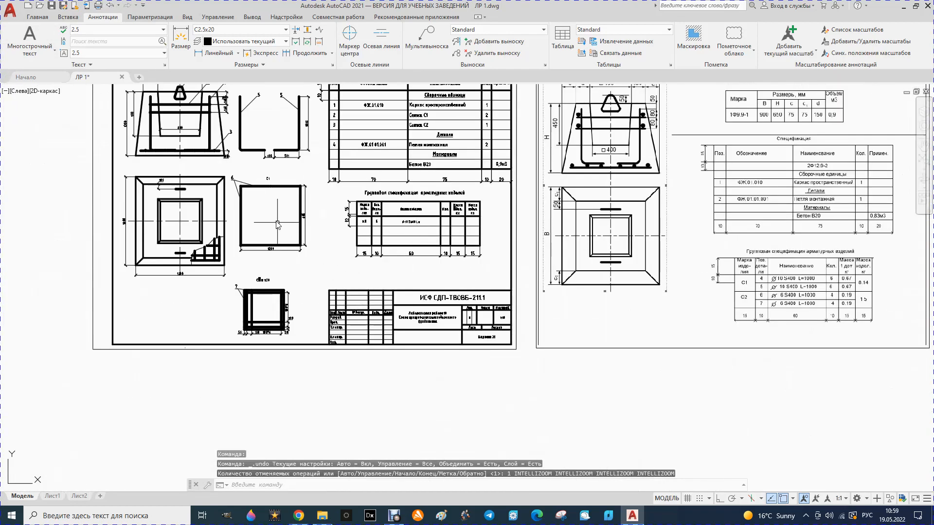
{"action": "scroll", "coordinate": [308, 112], "scroll_direction": "up", "scroll_amount": 4}
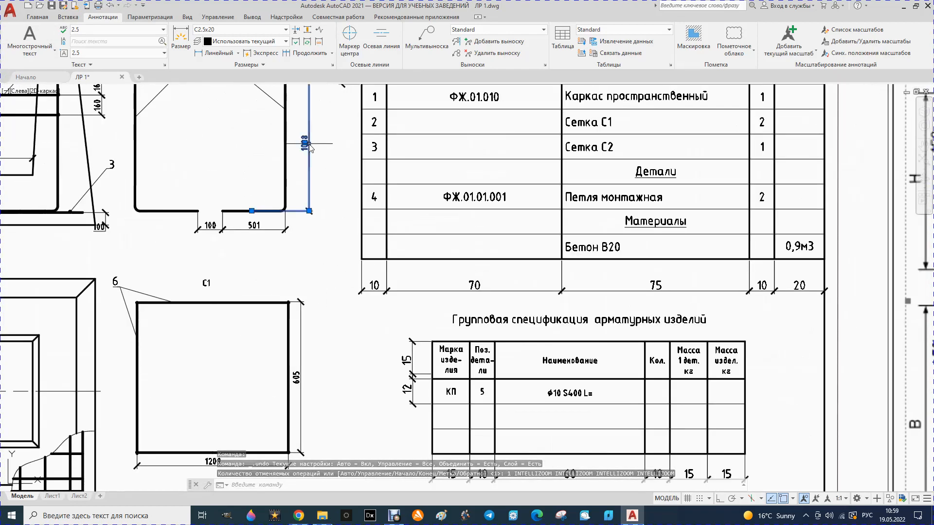
{"action": "left_click", "coordinate": [309, 144]}
{"action": "left_click", "coordinate": [341, 116]}
{"action": "key", "text": "Escape"}
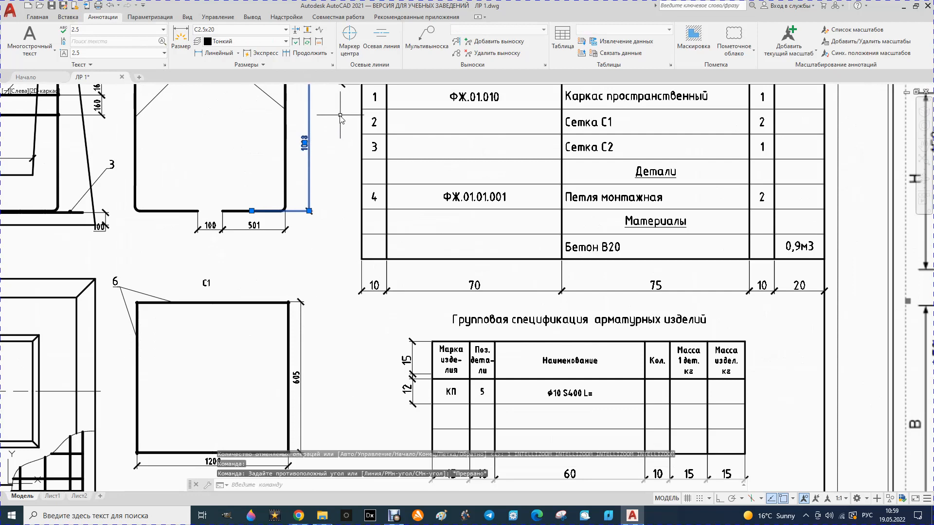
{"action": "key", "text": "Escape"}
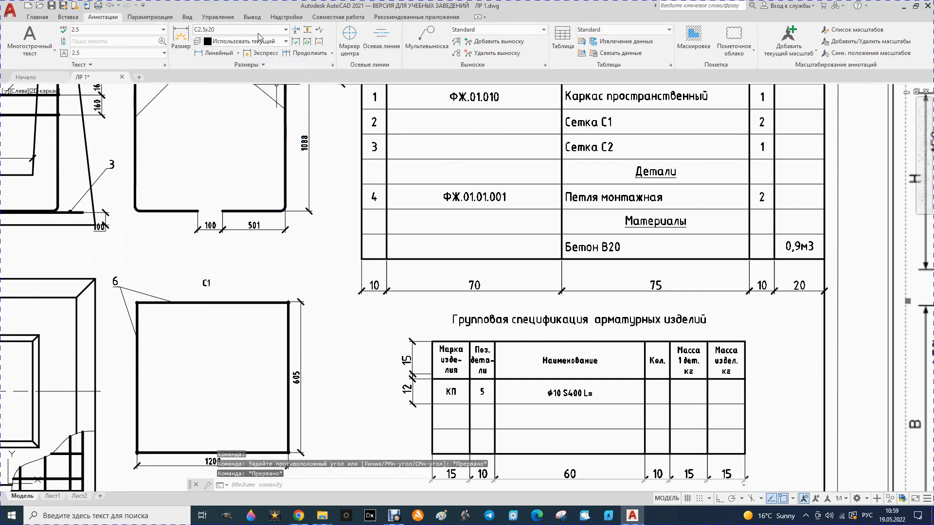
- Rename the dimension style C3.5x1 as C2.5x10 in the dimension style manager
{"action": "left_click", "coordinate": [334, 66]}
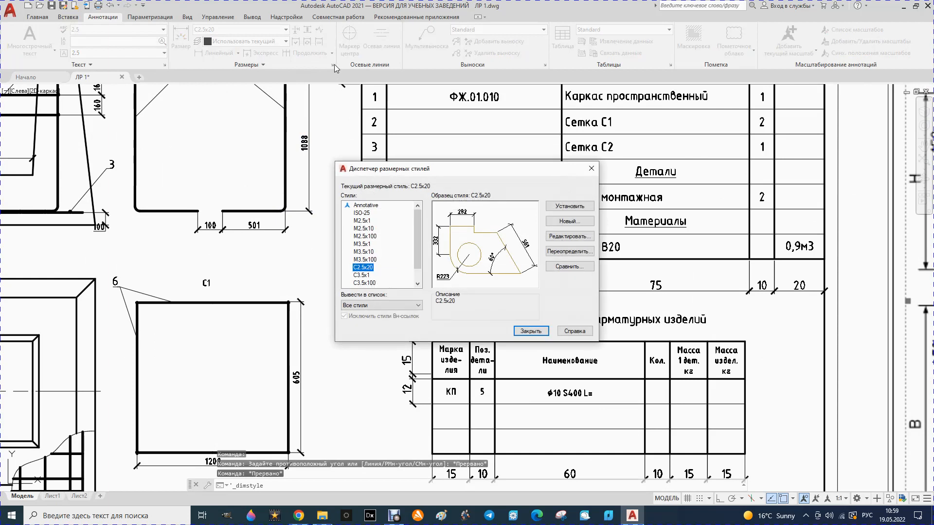
{"action": "left_click", "coordinate": [363, 276]}
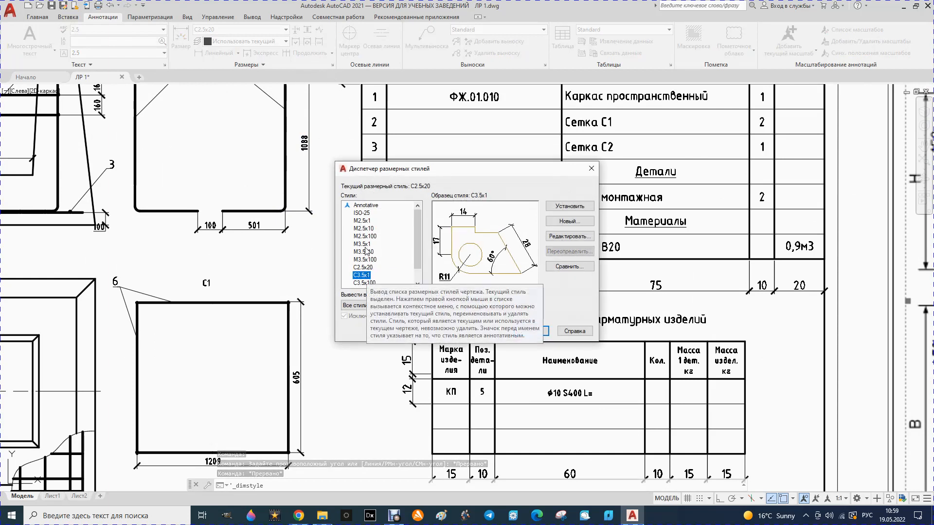
{"action": "scroll", "coordinate": [364, 267], "scroll_direction": "down", "scroll_amount": 1}
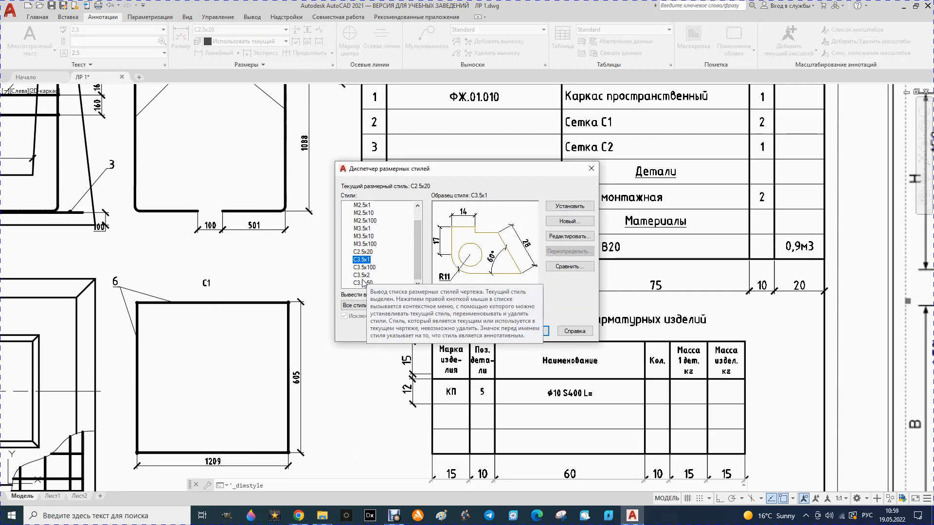
{"action": "left_click", "coordinate": [357, 262]}
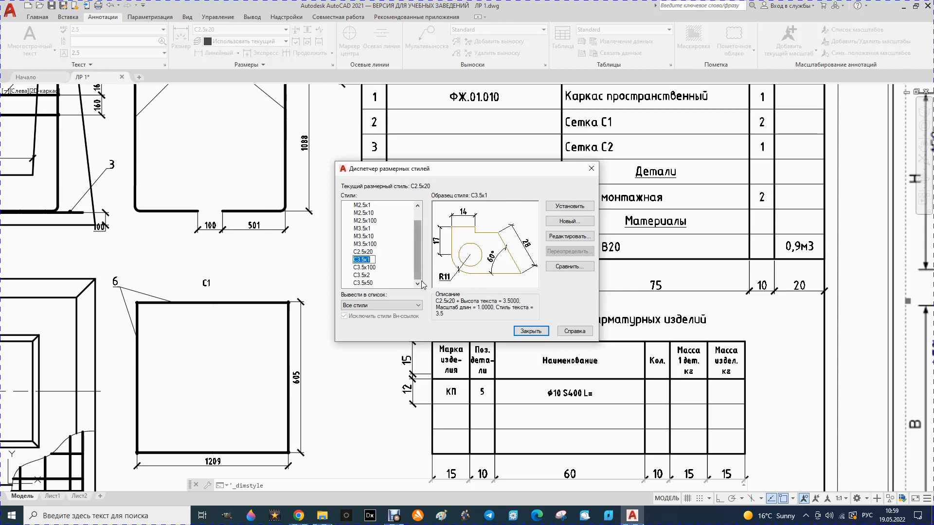
{"action": "right_click", "coordinate": [370, 261]}
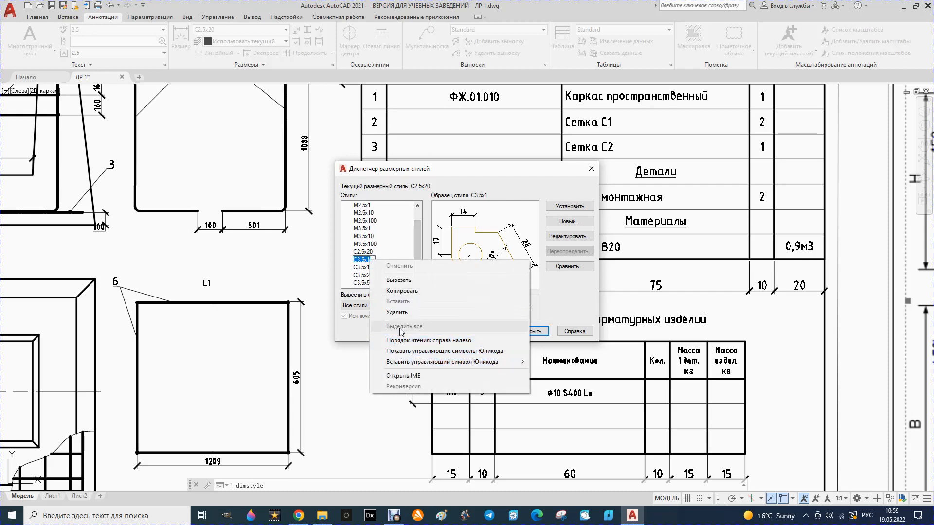
{"action": "left_click", "coordinate": [361, 276]}
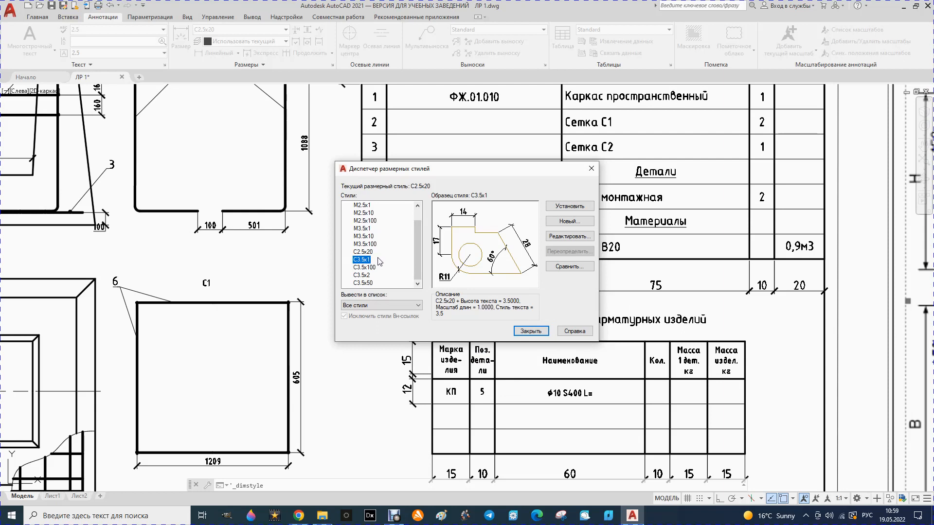
{"action": "right_click", "coordinate": [370, 265]}
{"action": "left_click", "coordinate": [401, 275]}
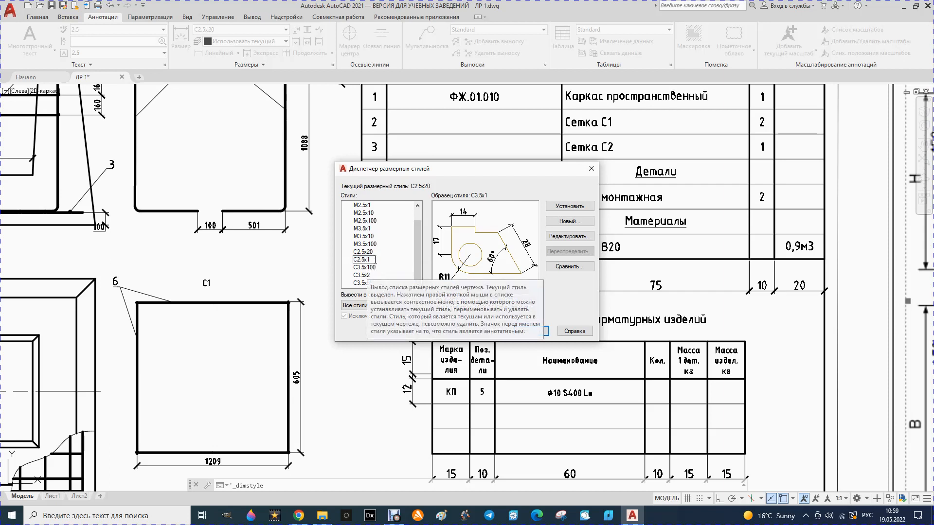
{"action": "left_click", "coordinate": [374, 259]}
{"action": "type", "text": "1"}
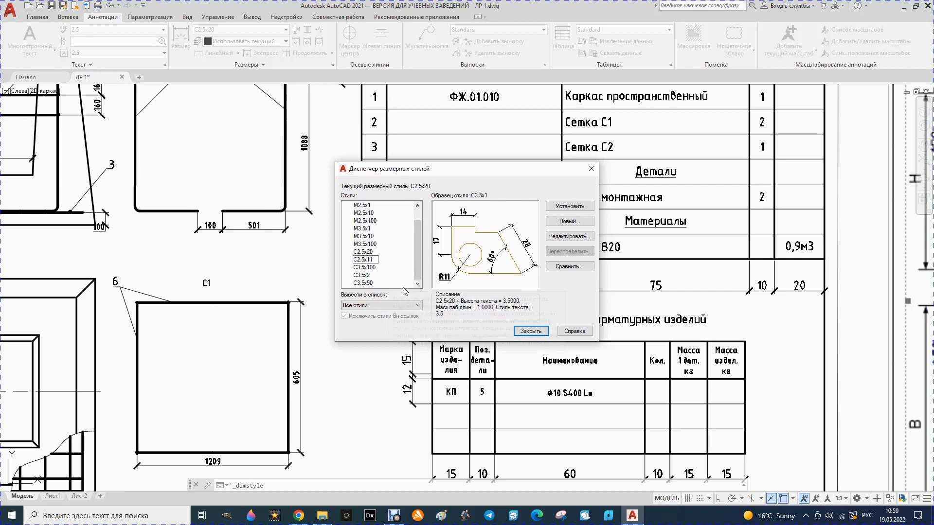
{"action": "key", "text": "BackSpace"}
{"action": "type", "text": "0"}
- Set the C2.5x10 dimension style's text style to 2.5 and its linear measurement scale to 10
{"action": "left_click", "coordinate": [562, 238]}
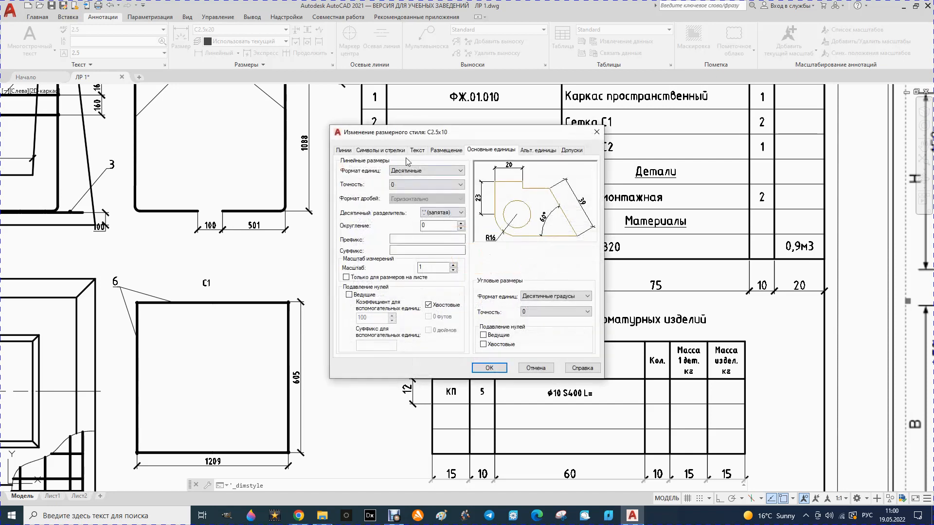
{"action": "left_click", "coordinate": [418, 150]}
{"action": "left_click", "coordinate": [451, 175]}
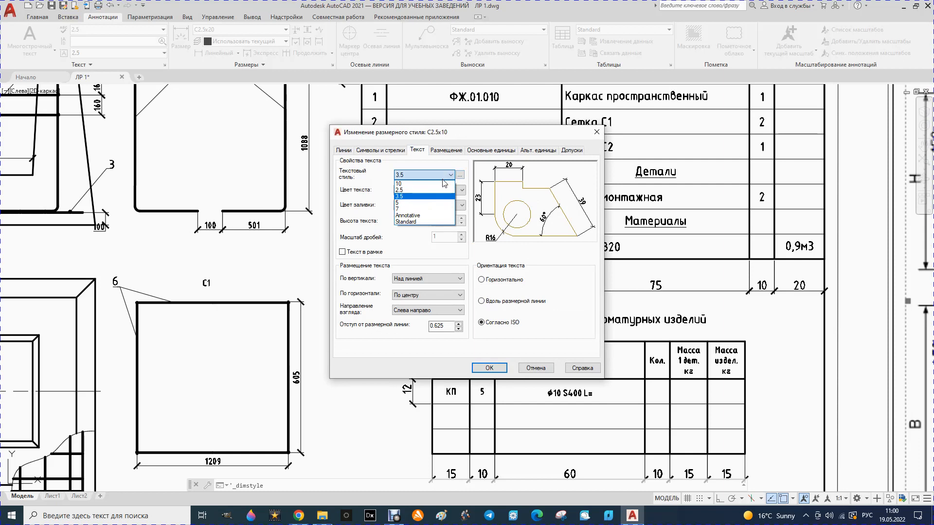
{"action": "left_click", "coordinate": [410, 194]}
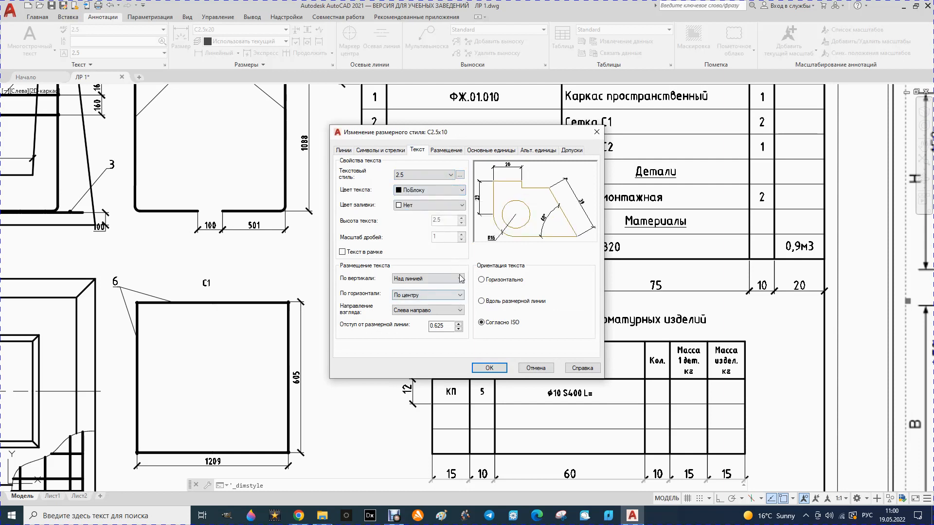
{"action": "left_click", "coordinate": [492, 151]}
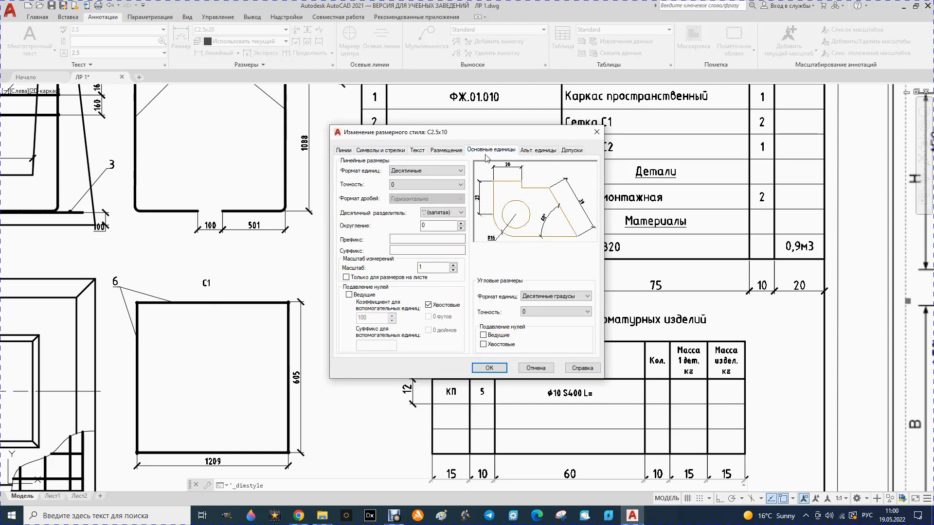
{"action": "left_click", "coordinate": [438, 267]}
{"action": "left_click", "coordinate": [488, 368]}
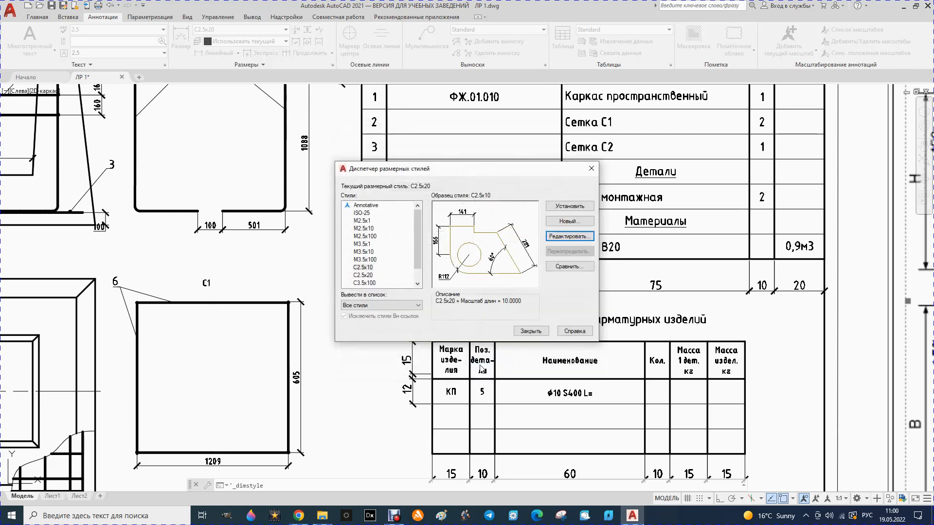
{"action": "left_click", "coordinate": [524, 333]}
- Apply the C2.5x10 dimension style to the foundation elevation and plan dimensions, the С1 mesh dimensions, and the КП 1 height and right foot length
{"action": "scroll", "coordinate": [364, 315], "scroll_direction": "down", "scroll_amount": 5}
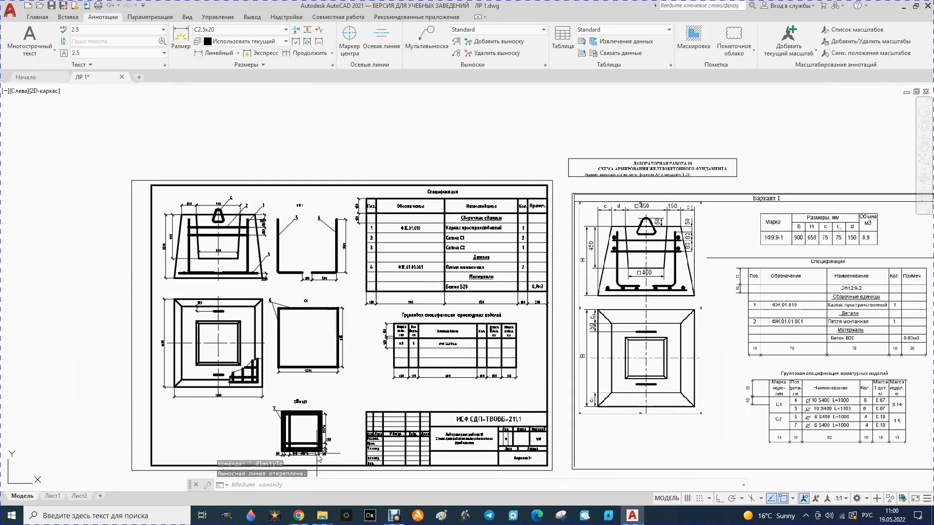
{"action": "scroll", "coordinate": [314, 454], "scroll_direction": "up", "scroll_amount": 6}
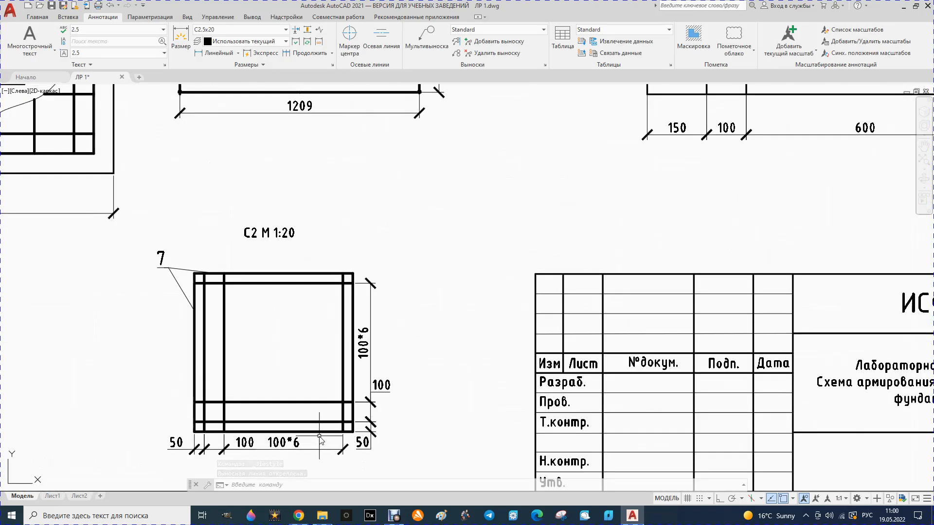
{"action": "scroll", "coordinate": [360, 389], "scroll_direction": "down", "scroll_amount": 4}
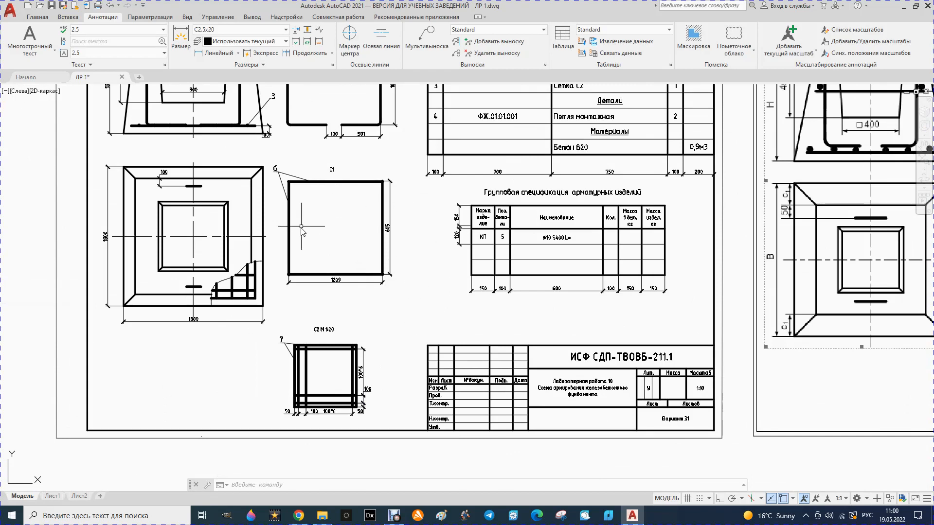
{"action": "scroll", "coordinate": [304, 221], "scroll_direction": "down", "scroll_amount": 2}
{"action": "scroll", "coordinate": [232, 120], "scroll_direction": "up", "scroll_amount": 2}
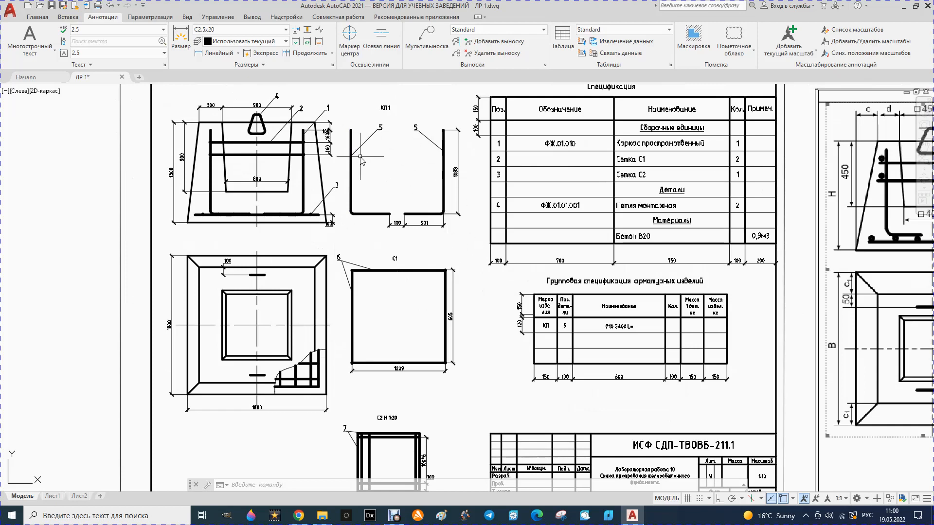
{"action": "left_click", "coordinate": [459, 175]}
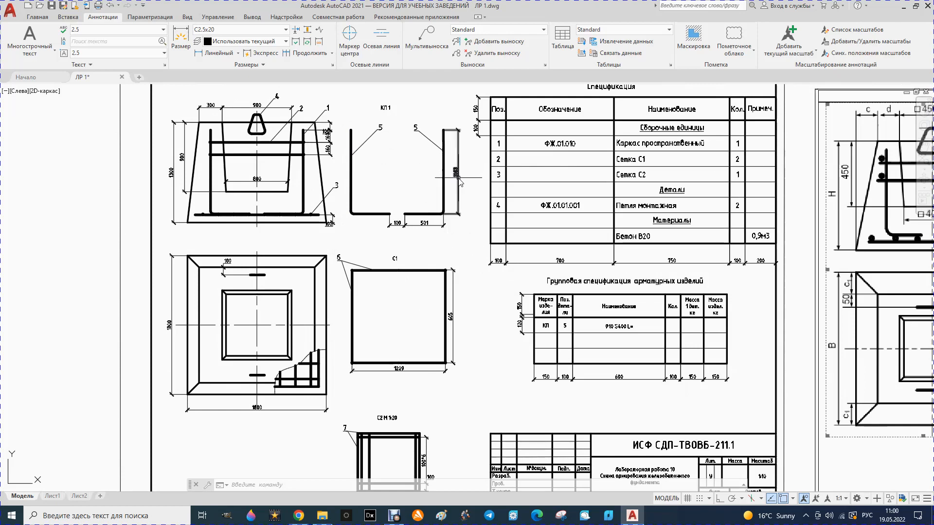
{"action": "left_click", "coordinate": [439, 225]}
{"action": "left_click", "coordinate": [394, 227]}
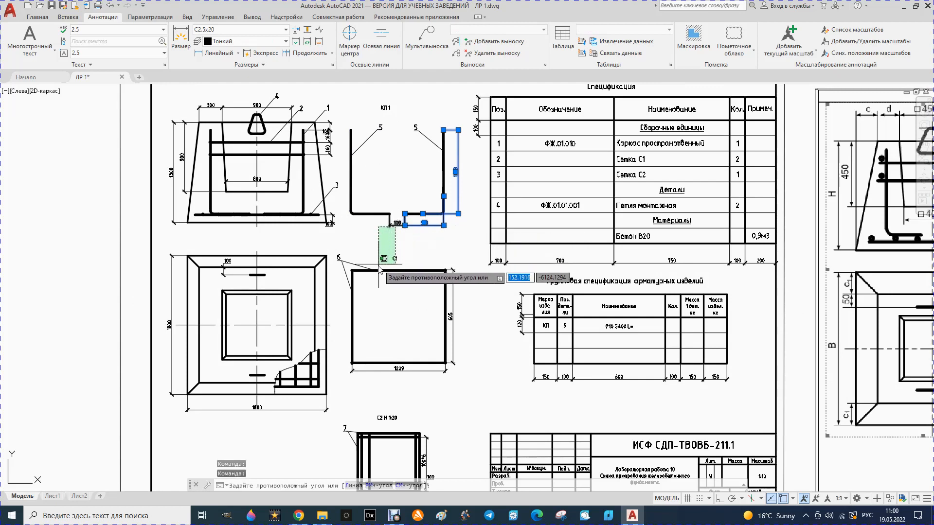
{"action": "key", "text": "Escape"}
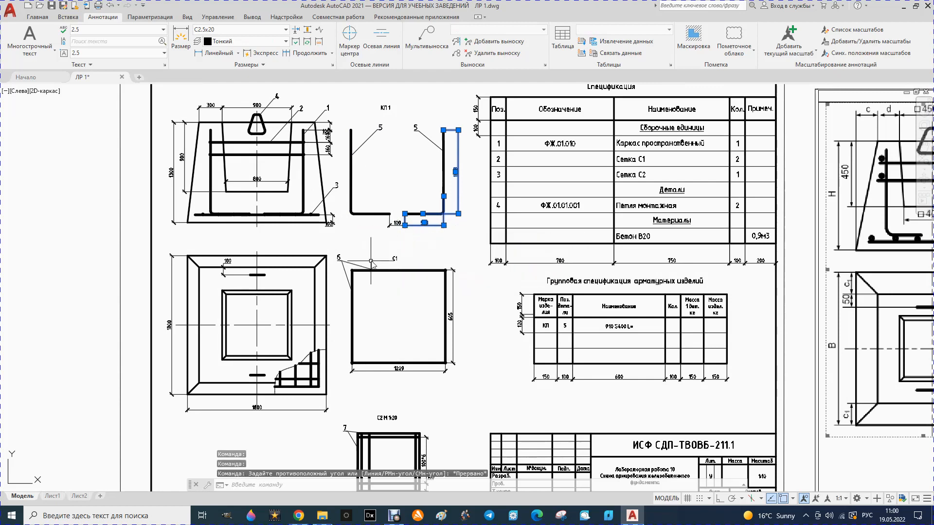
{"action": "left_click", "coordinate": [385, 368]}
{"action": "left_click", "coordinate": [453, 317]}
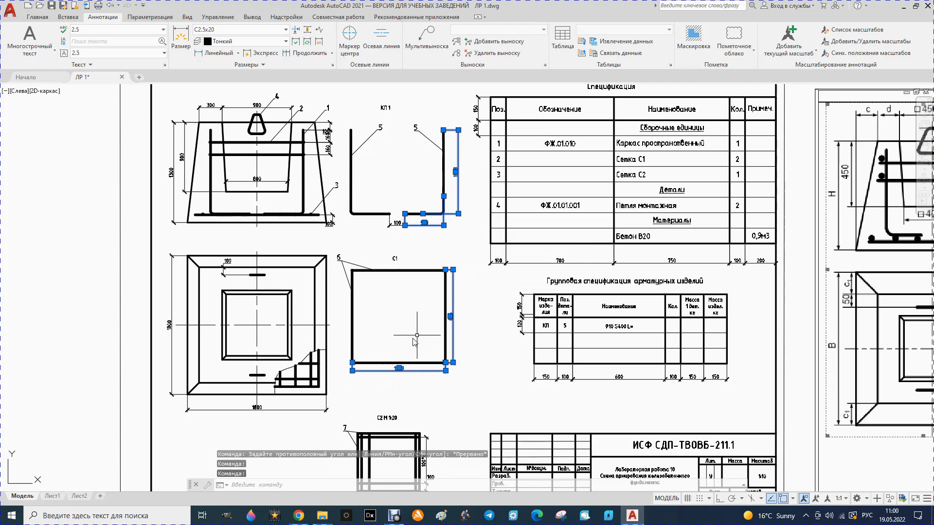
{"action": "left_click", "coordinate": [293, 410]}
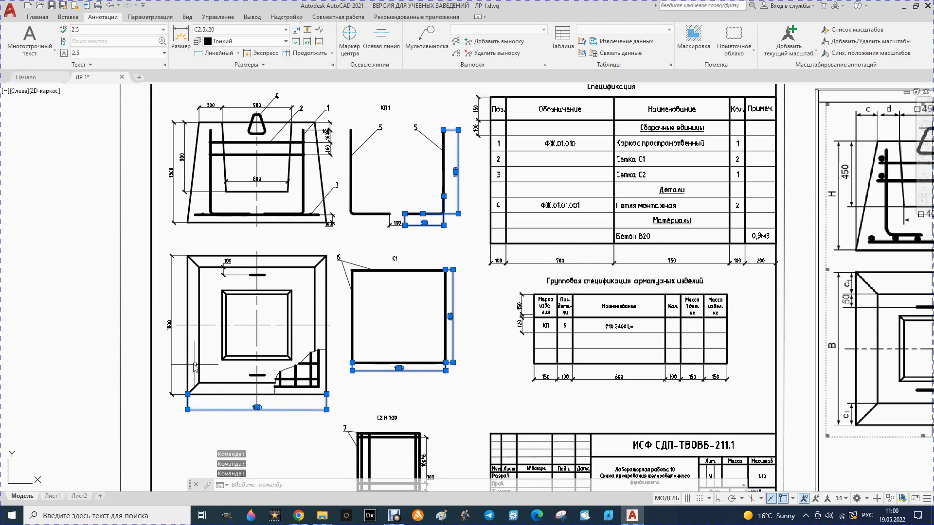
{"action": "left_click", "coordinate": [170, 317]}
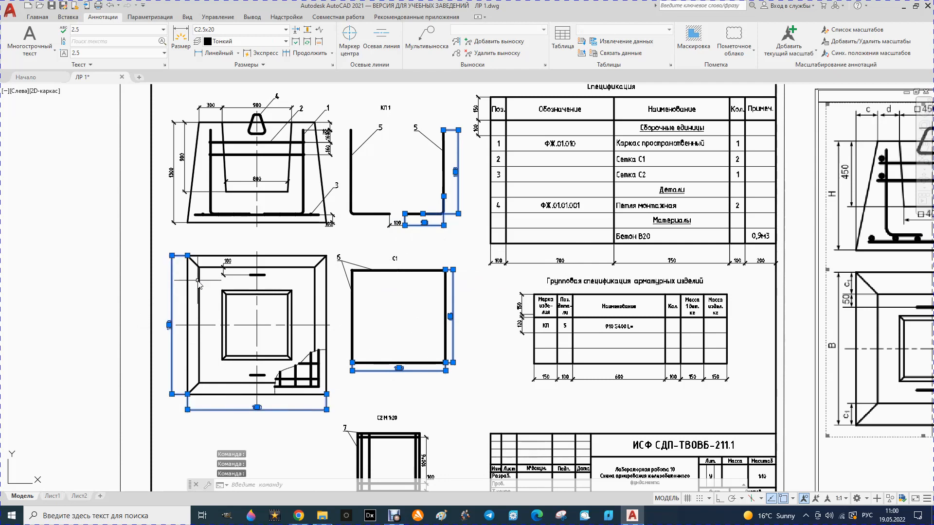
{"action": "left_click", "coordinate": [225, 263]}
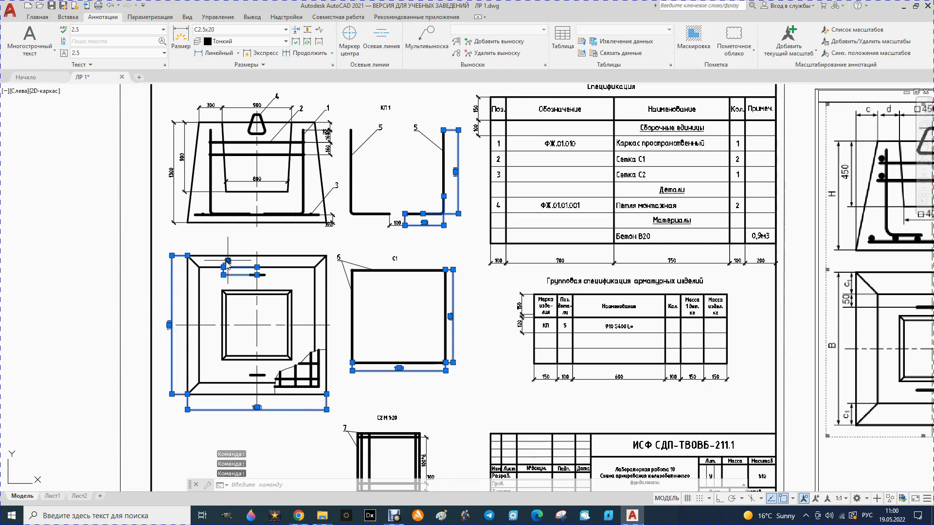
{"action": "left_click", "coordinate": [331, 224]}
{"action": "left_click", "coordinate": [332, 136]}
{"action": "scroll", "coordinate": [321, 120], "scroll_direction": "up", "scroll_amount": 4}
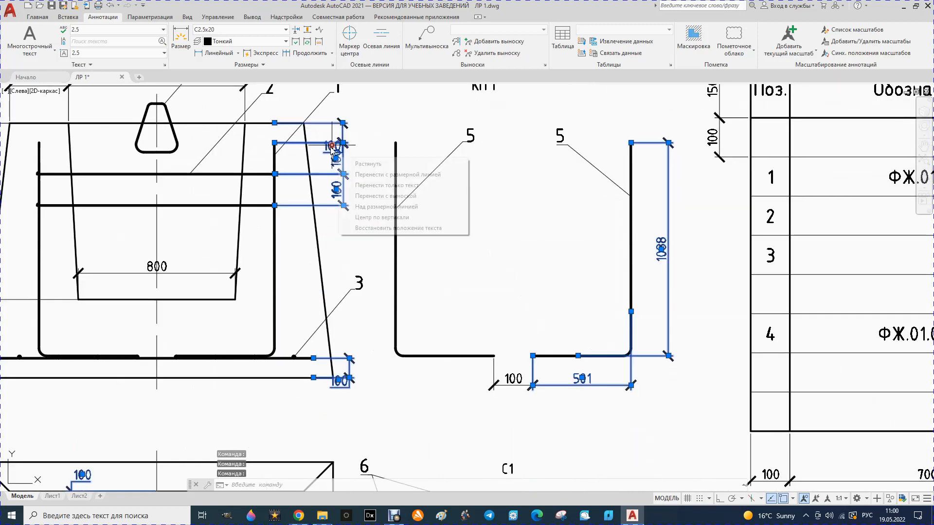
{"action": "scroll", "coordinate": [325, 149], "scroll_direction": "down", "scroll_amount": 4}
{"action": "left_click", "coordinate": [286, 133]}
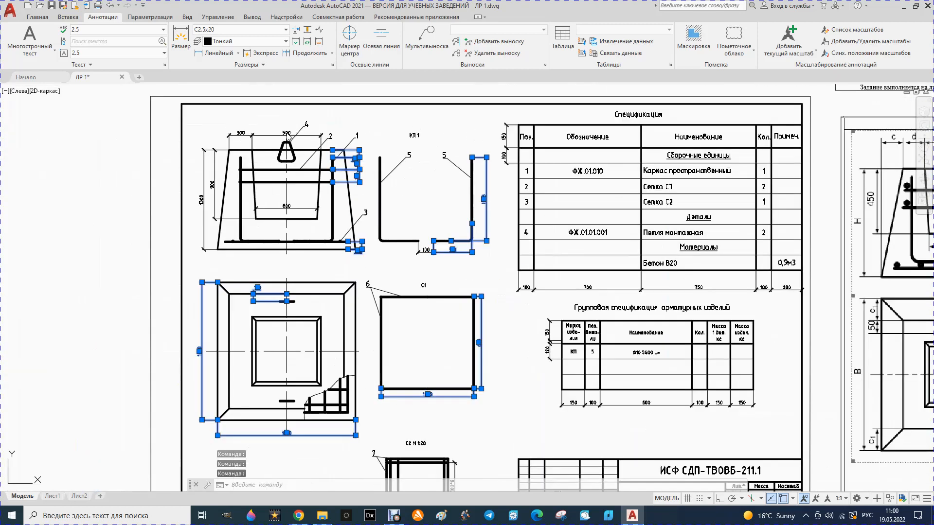
{"action": "left_click", "coordinate": [213, 174]}
{"action": "left_click", "coordinate": [204, 192]}
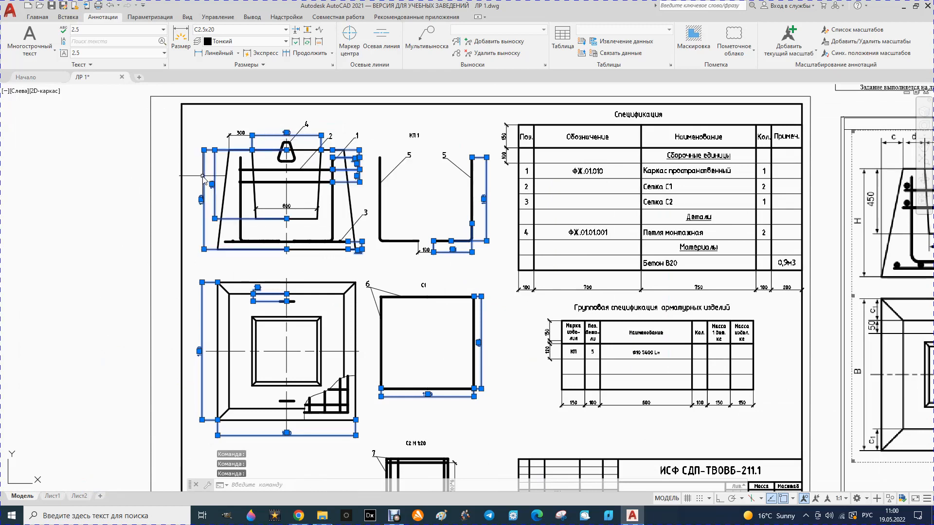
{"action": "left_click", "coordinate": [279, 205]}
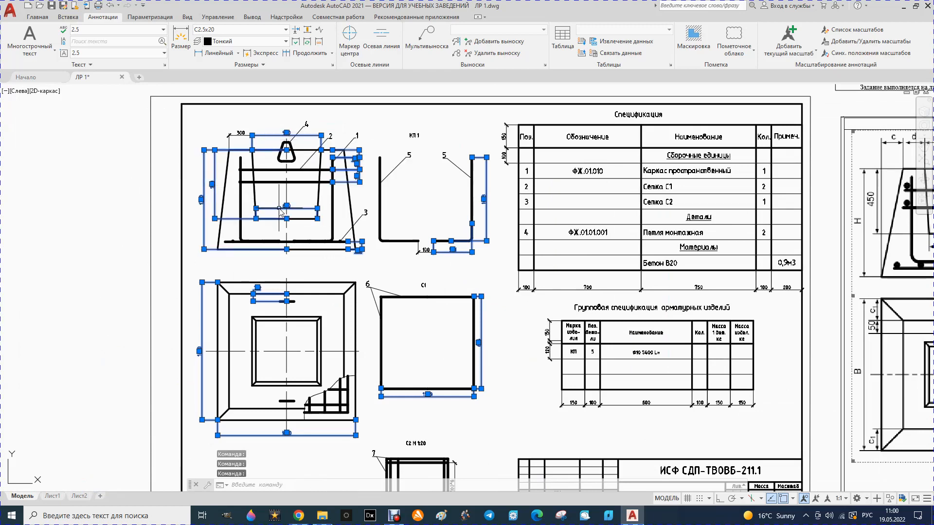
{"action": "left_click", "coordinate": [247, 137]}
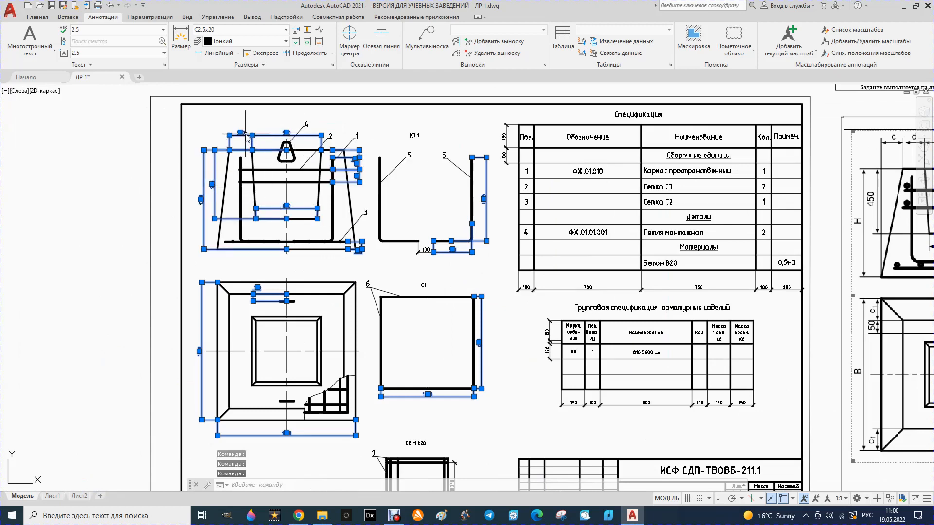
{"action": "left_click", "coordinate": [286, 29]}
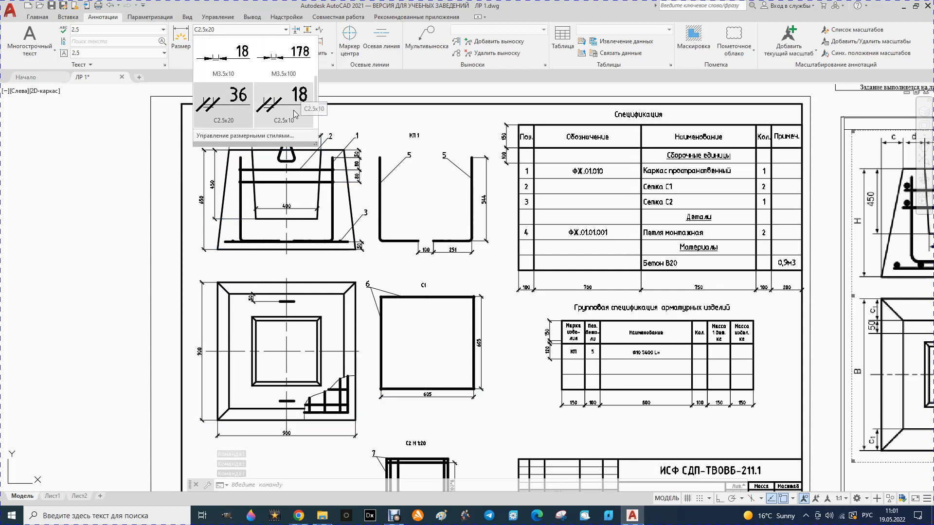
{"action": "left_click", "coordinate": [282, 121]}
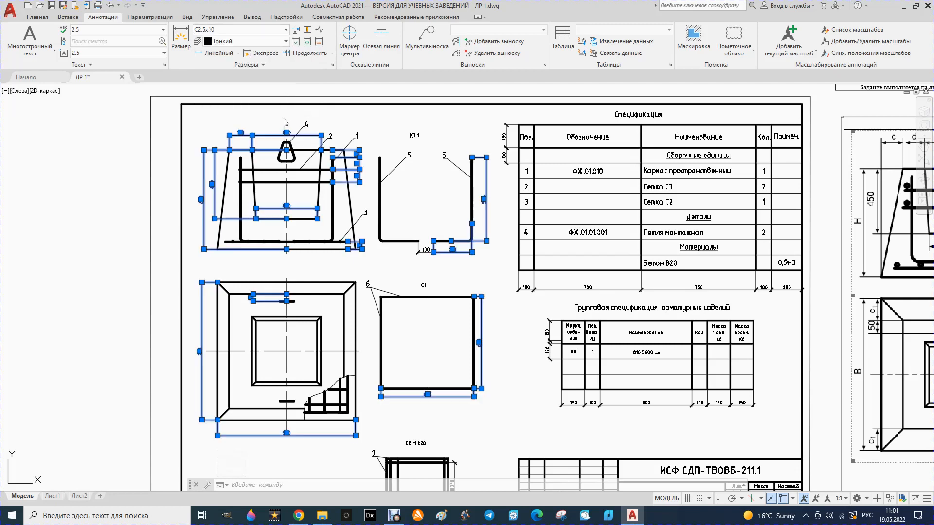
{"action": "key", "text": "Escape"}
- Delete the two row height dimensions and all the column width dimensions around the Спецификация table
{"action": "scroll", "coordinate": [248, 142], "scroll_direction": "down", "scroll_amount": 2}
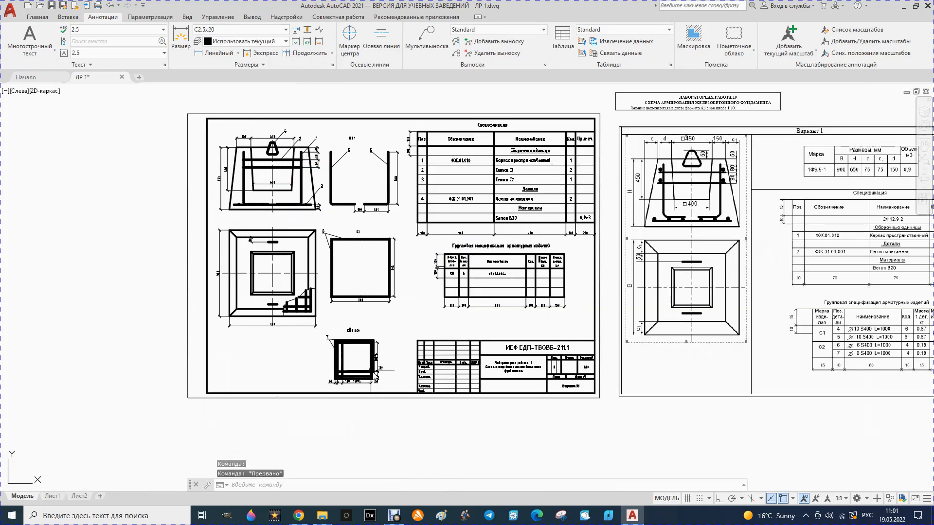
{"action": "scroll", "coordinate": [370, 373], "scroll_direction": "up", "scroll_amount": 3}
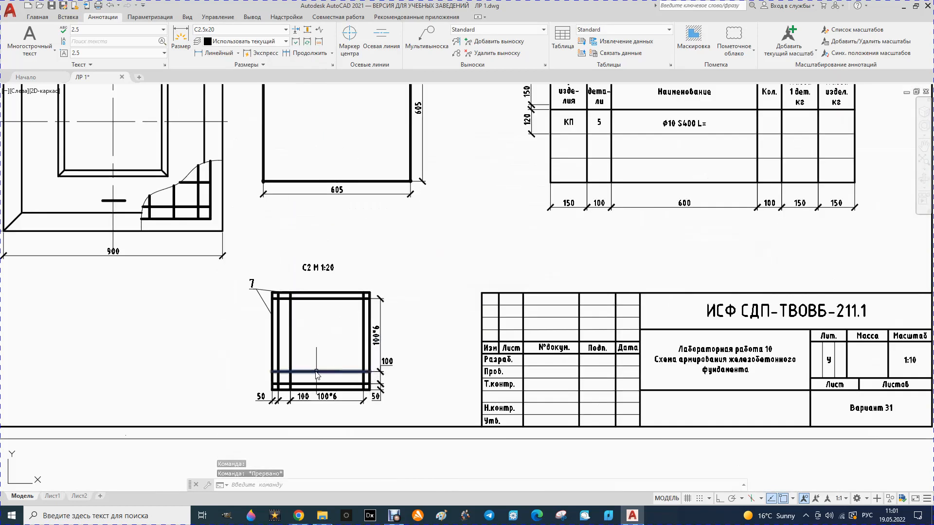
{"action": "scroll", "coordinate": [278, 373], "scroll_direction": "down", "scroll_amount": 4}
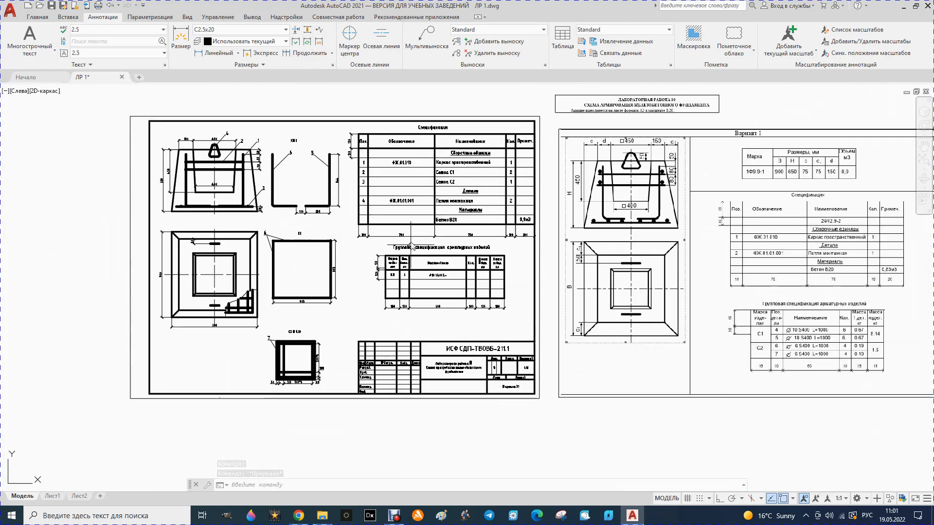
{"action": "scroll", "coordinate": [346, 143], "scroll_direction": "up", "scroll_amount": 4}
{"action": "left_click", "coordinate": [351, 144]}
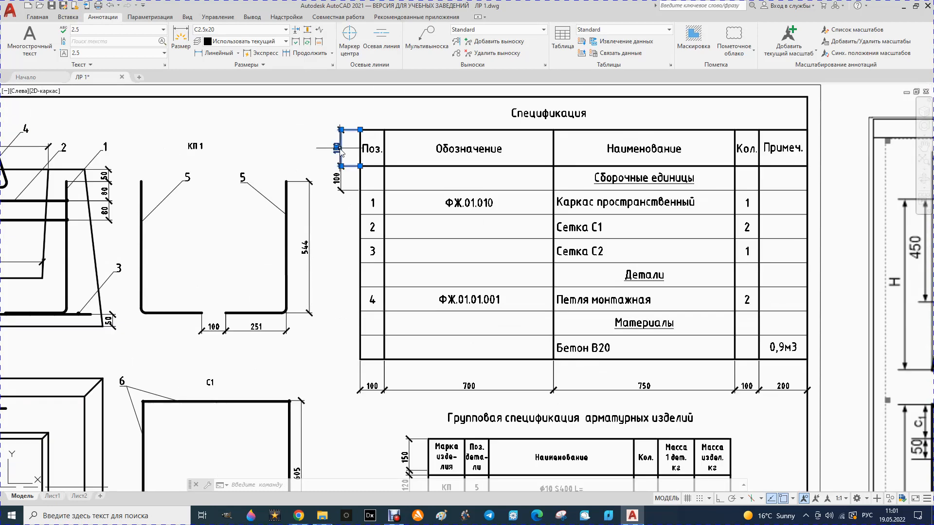
{"action": "left_click", "coordinate": [340, 179]}
{"action": "left_click", "coordinate": [369, 390]}
{"action": "left_click", "coordinate": [440, 389]}
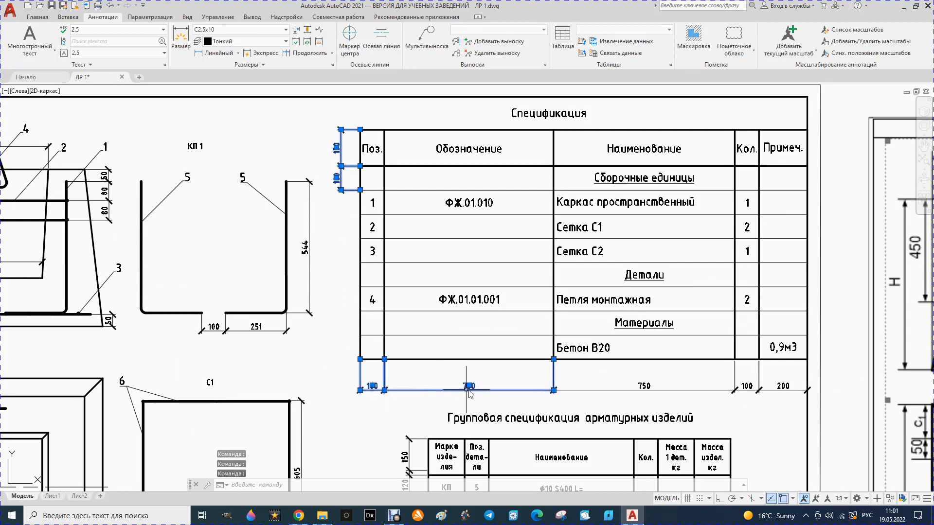
{"action": "left_click", "coordinate": [703, 391]}
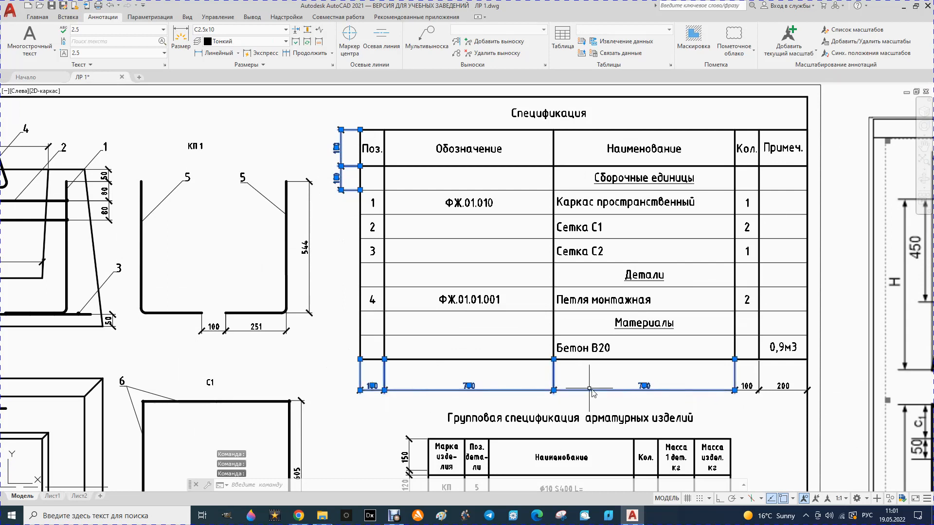
{"action": "left_click", "coordinate": [744, 390]}
{"action": "left_click", "coordinate": [781, 389]}
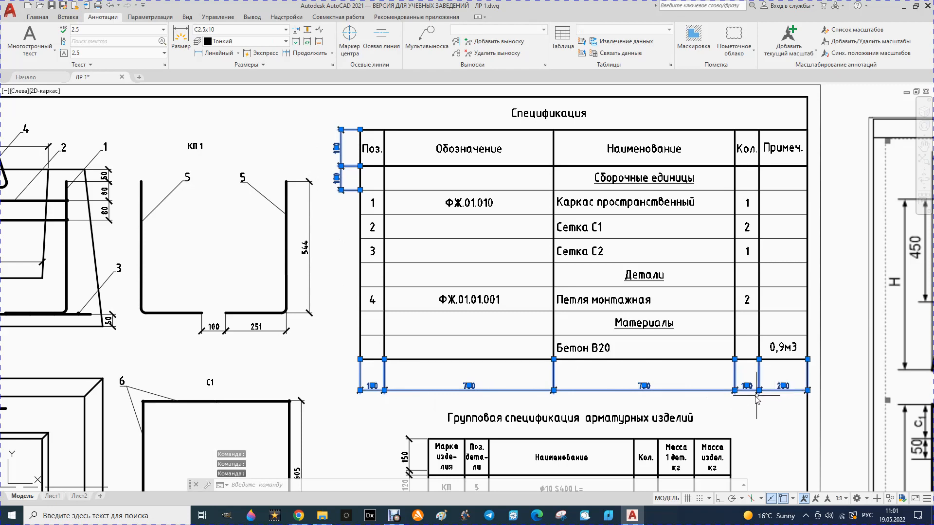
{"action": "key", "text": "Delete"}
- Delete the header and row height dimensions beside the Групповая спецификация арматурных изделий table
{"action": "scroll", "coordinate": [474, 339], "scroll_direction": "down", "scroll_amount": 6}
{"action": "scroll", "coordinate": [475, 339], "scroll_direction": "up", "scroll_amount": 6}
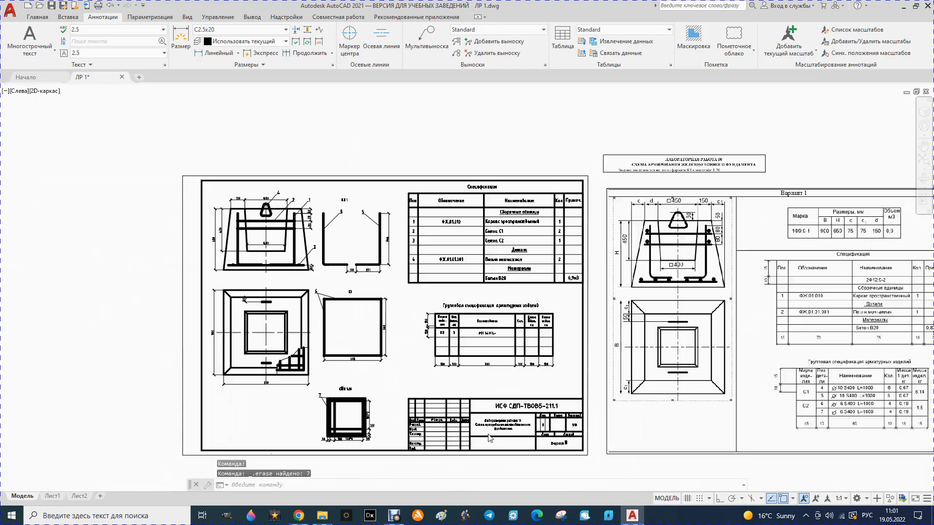
{"action": "left_click", "coordinate": [327, 143]}
{"action": "key", "text": "Delete"}
{"action": "left_click", "coordinate": [328, 163]}
{"action": "key", "text": "Delete"}
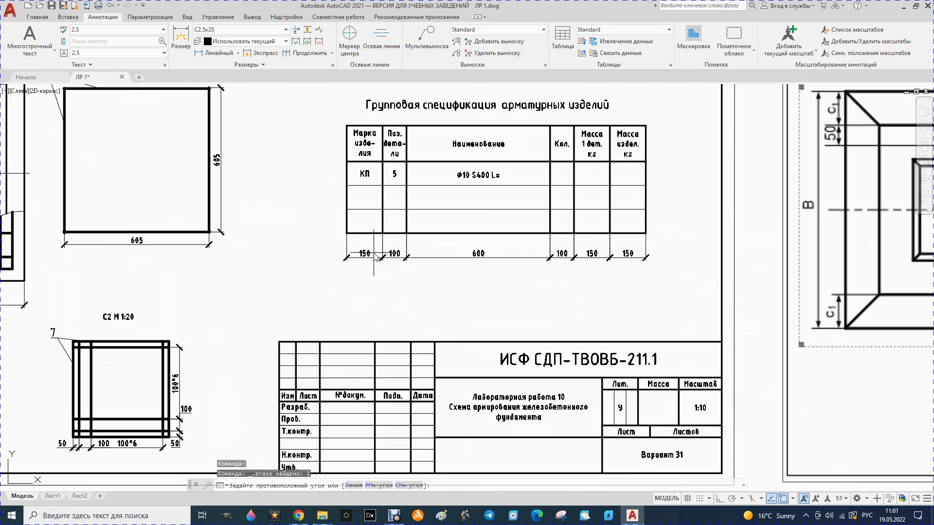
- Delete all the column width dimensions below the Групповая спецификация арматурных изделий table
{"action": "left_click", "coordinate": [370, 252]}
{"action": "left_click", "coordinate": [361, 264]}
{"action": "key", "text": "Delete"}
{"action": "left_click", "coordinate": [428, 257]}
{"action": "key", "text": "Delete"}
{"action": "left_click", "coordinate": [560, 258]}
{"action": "key", "text": "Delete"}
{"action": "left_click", "coordinate": [592, 257]}
{"action": "key", "text": "Delete"}
{"action": "left_click", "coordinate": [625, 258]}
{"action": "key", "text": "Delete"}
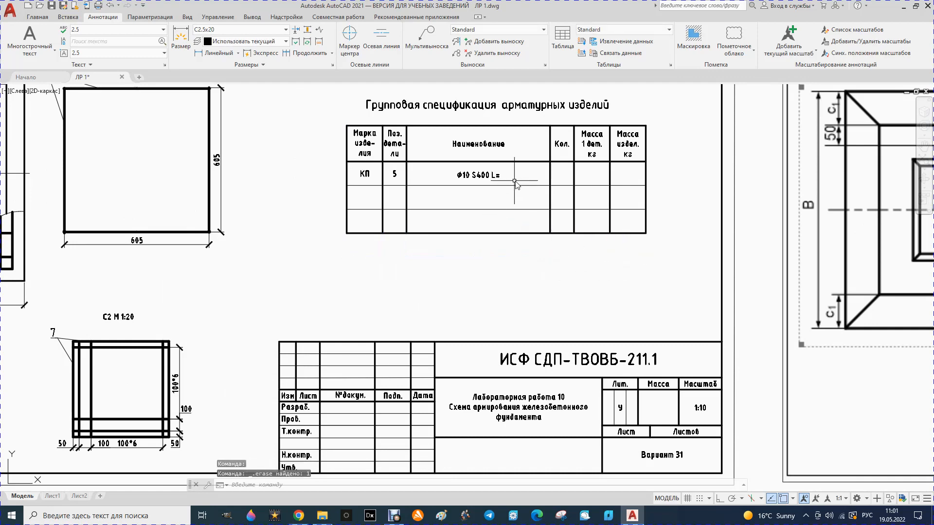
{"action": "scroll", "coordinate": [504, 186], "scroll_direction": "down", "scroll_amount": 5}
{"action": "scroll", "coordinate": [442, 168], "scroll_direction": "up", "scroll_amount": 5}
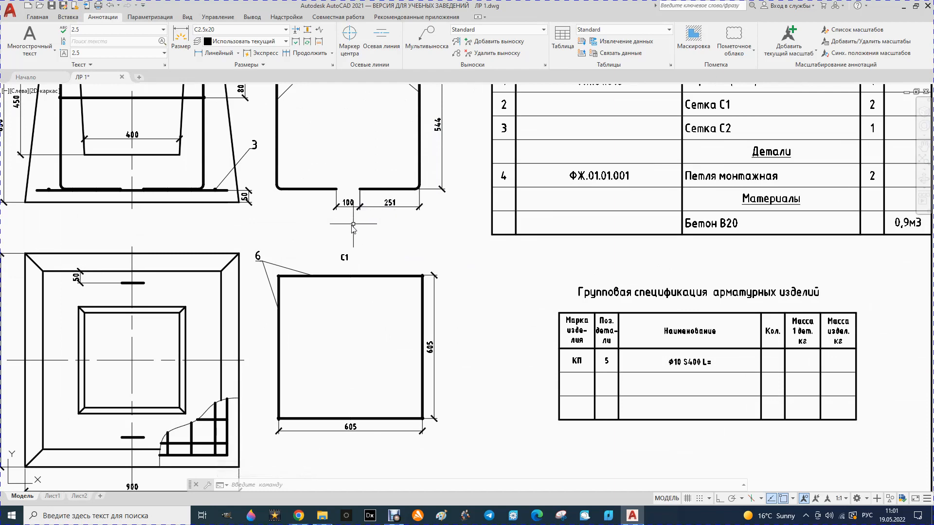
{"action": "scroll", "coordinate": [273, 243], "scroll_direction": "down", "scroll_amount": 2}
{"action": "scroll", "coordinate": [527, 313], "scroll_direction": "up", "scroll_amount": 4}
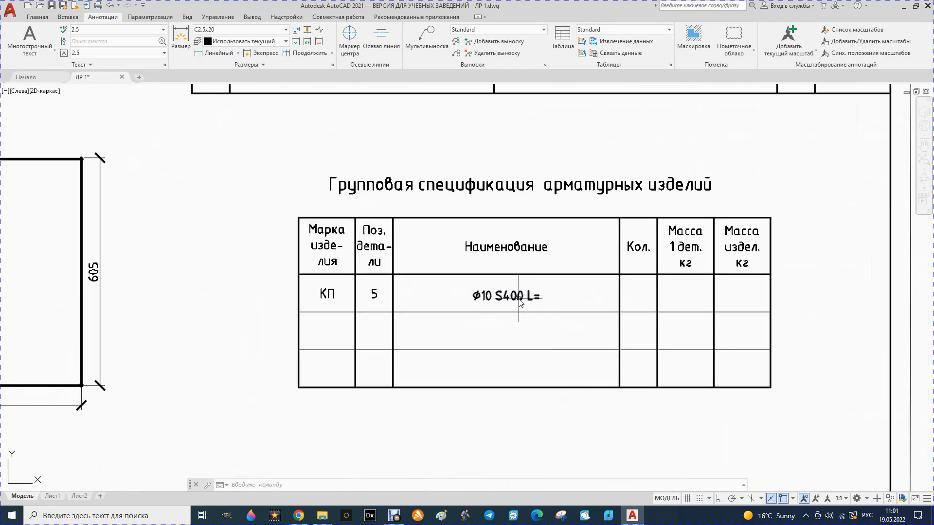
- Complete the Наименование entry in the КП row so it reads Ø10 S400 L=795
{"action": "double_click", "coordinate": [553, 298]}
{"action": "type", "text": "795"}
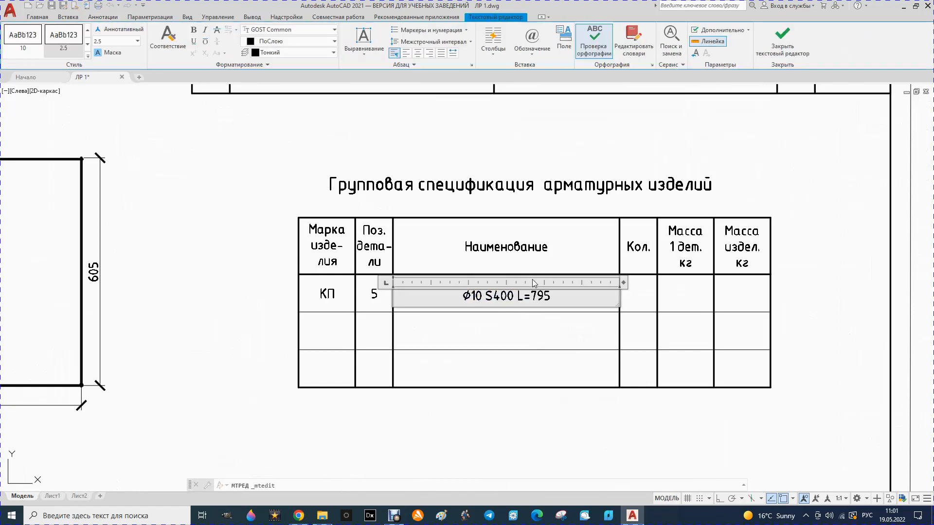
{"action": "left_click", "coordinate": [647, 296]}
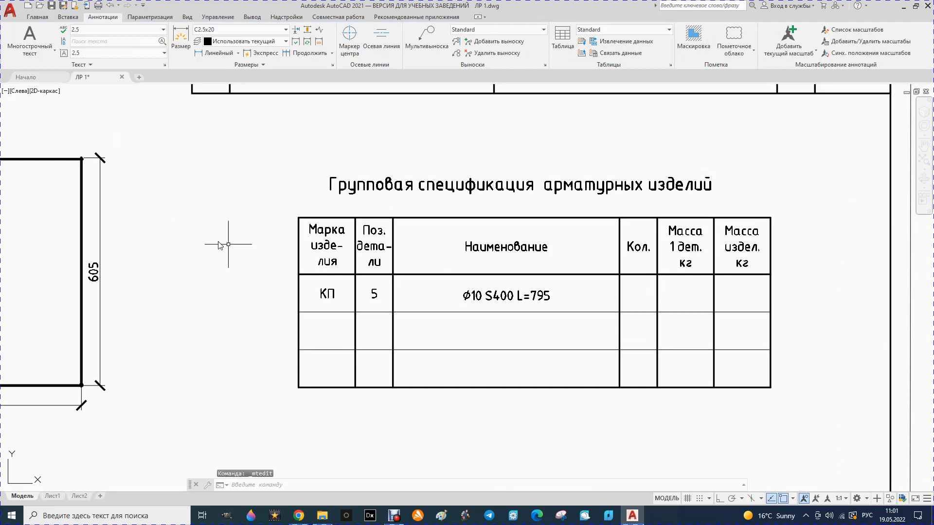
- Add the quantity 4 as multiline text in the КП row's Кол. cell, justified middle center
{"action": "left_click", "coordinate": [54, 52]}
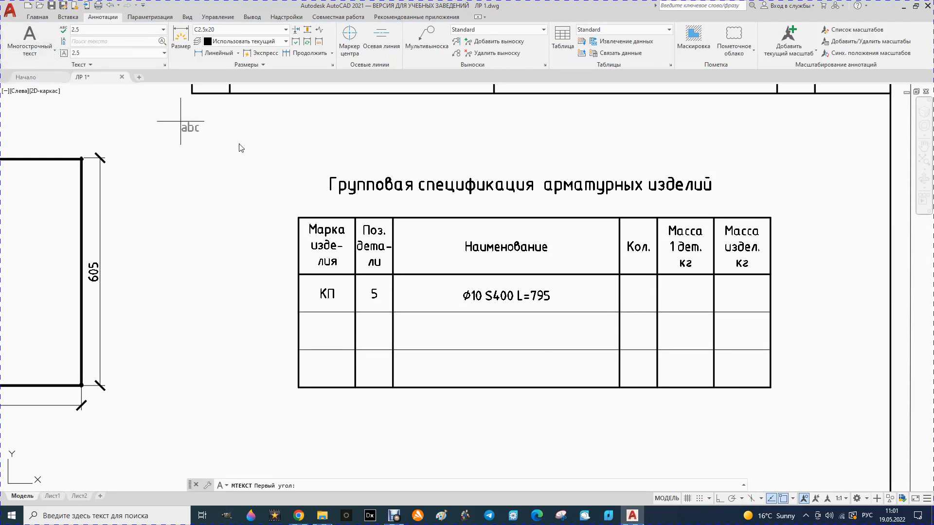
{"action": "left_click", "coordinate": [618, 275]}
{"action": "left_click", "coordinate": [660, 317]}
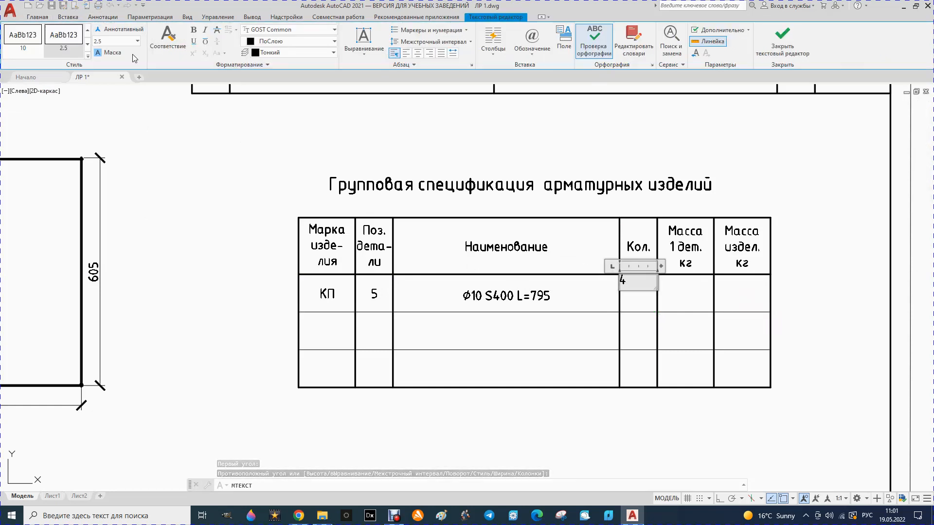
{"action": "left_click", "coordinate": [363, 48]}
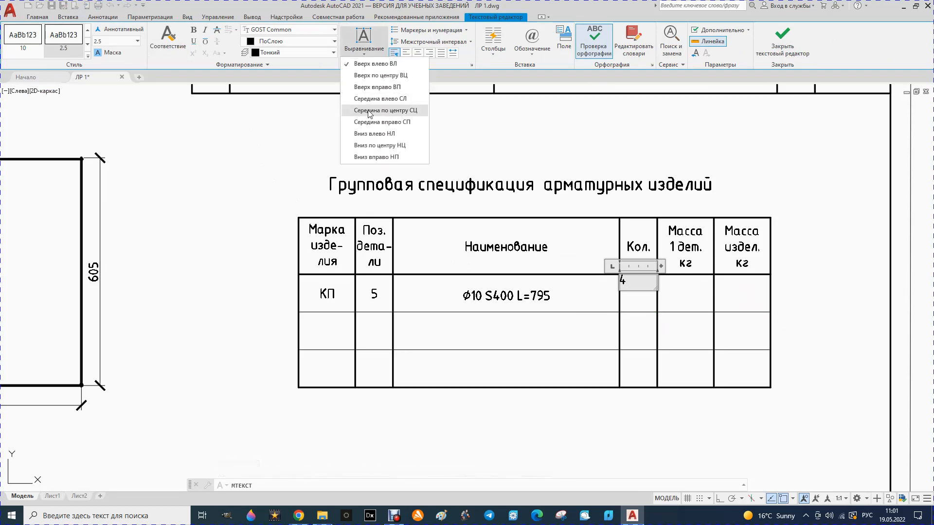
{"action": "left_click", "coordinate": [370, 111]}
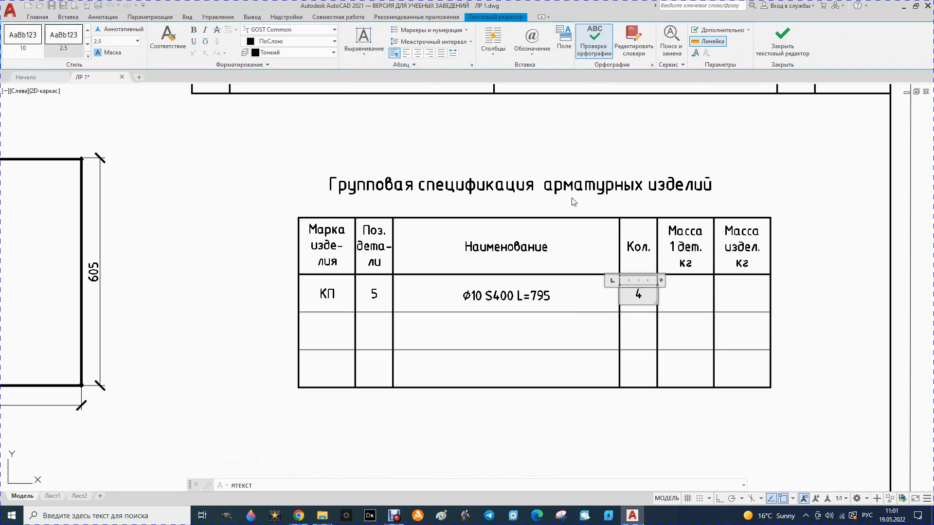
{"action": "left_click", "coordinate": [558, 158]}
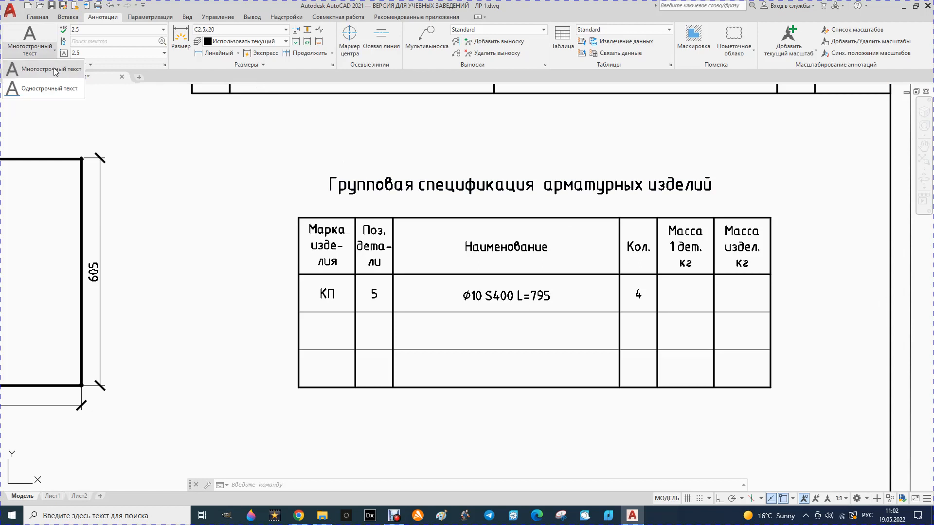
- Add 0,49 as multiline text in the КП row's Масса 1 дет. cell, justified middle center
{"action": "left_click", "coordinate": [53, 52]}
{"action": "left_click", "coordinate": [658, 275]}
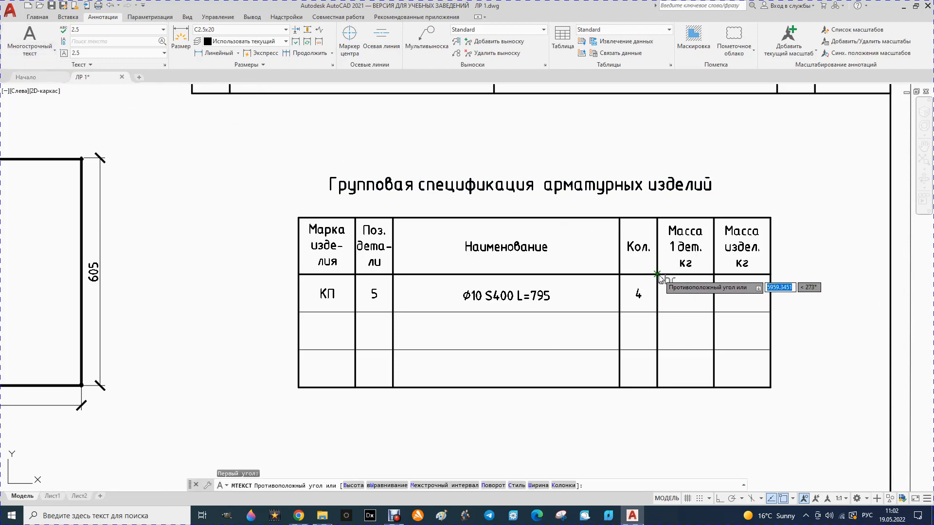
{"action": "left_click", "coordinate": [714, 313]}
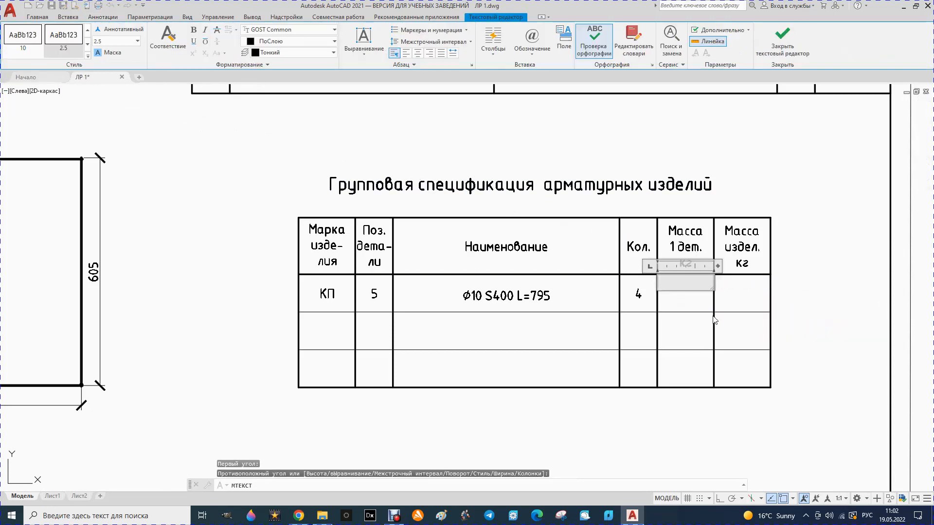
{"action": "type", "text": "0,49"}
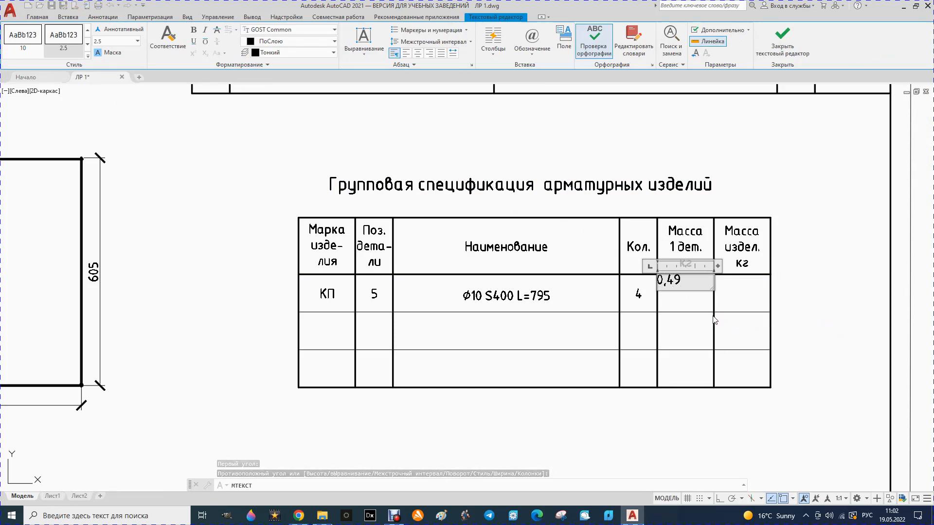
{"action": "left_click", "coordinate": [364, 43]}
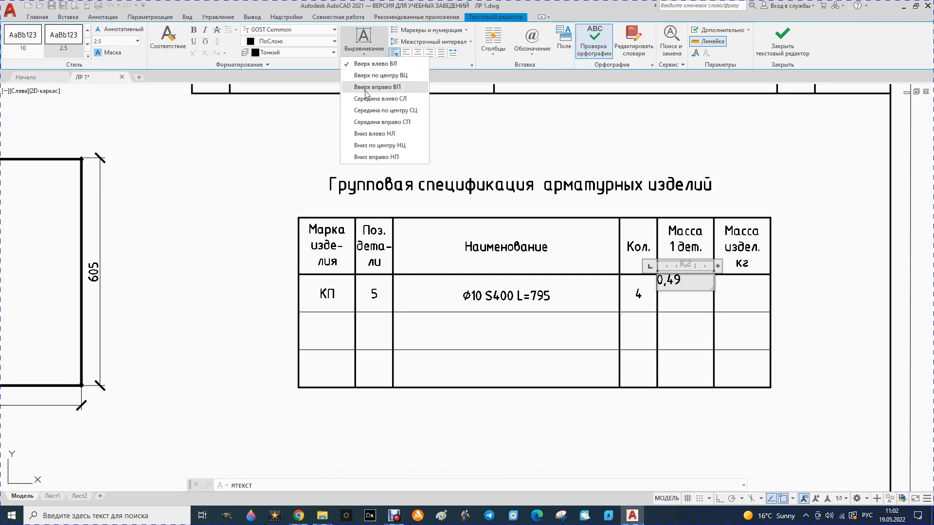
{"action": "left_click", "coordinate": [382, 110]}
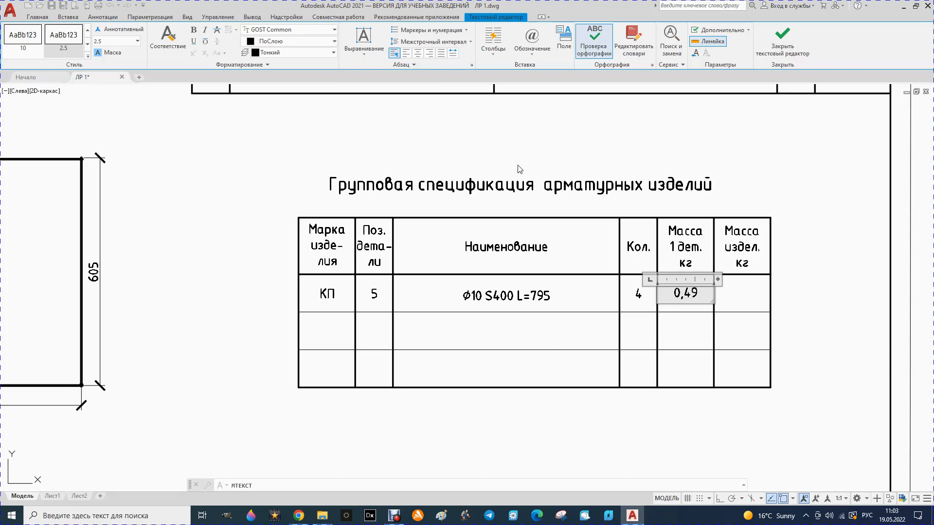
{"action": "left_click", "coordinate": [575, 161]}
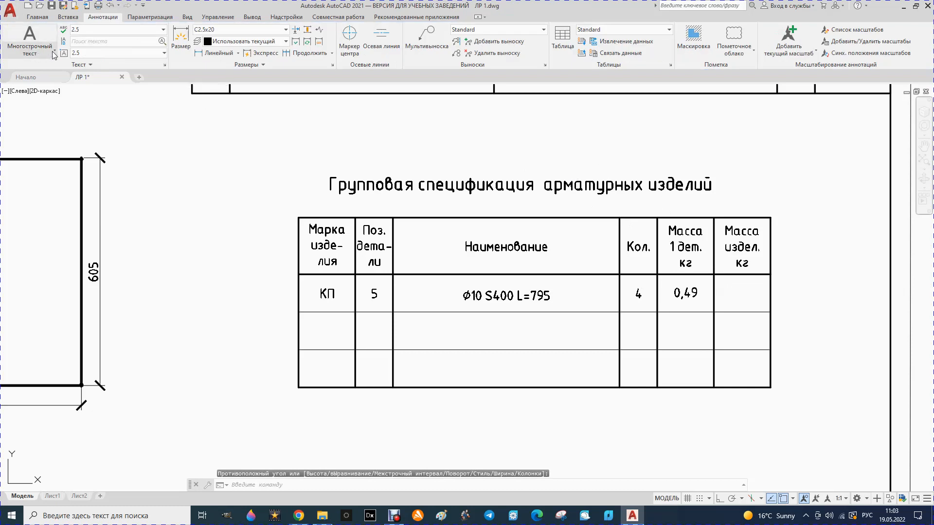
- Add 1,96 as multiline text in the КП row's Масса издел. cell, justify it middle center and save the text
{"action": "left_click", "coordinate": [51, 51]}
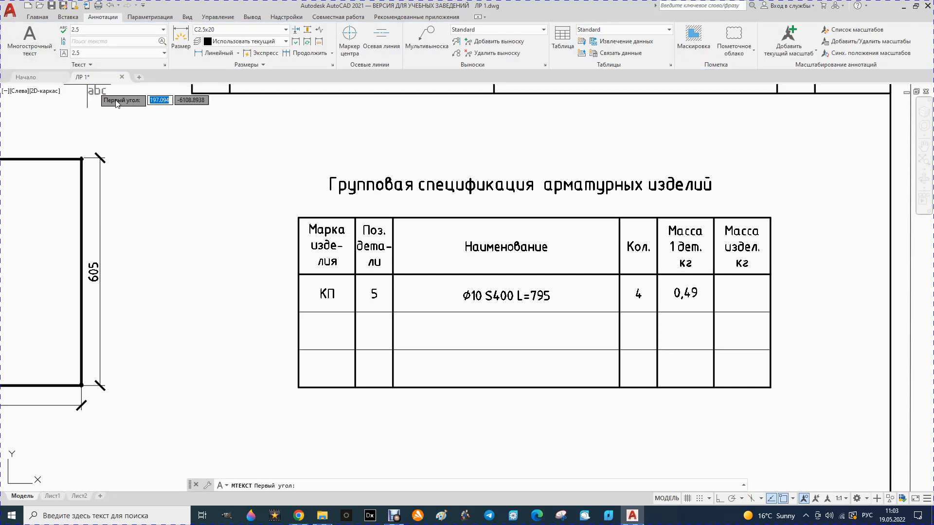
{"action": "left_click", "coordinate": [714, 275]}
{"action": "left_click", "coordinate": [771, 312]}
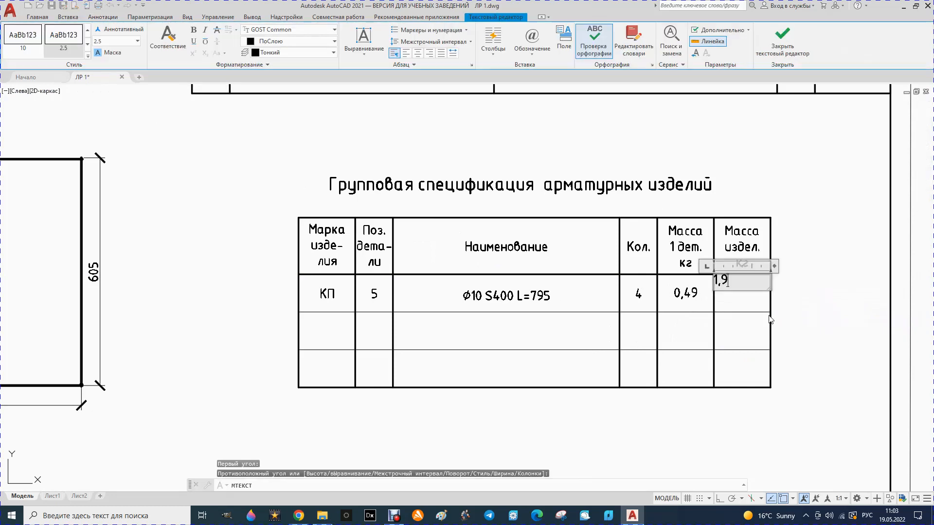
{"action": "type", "text": "1,96"}
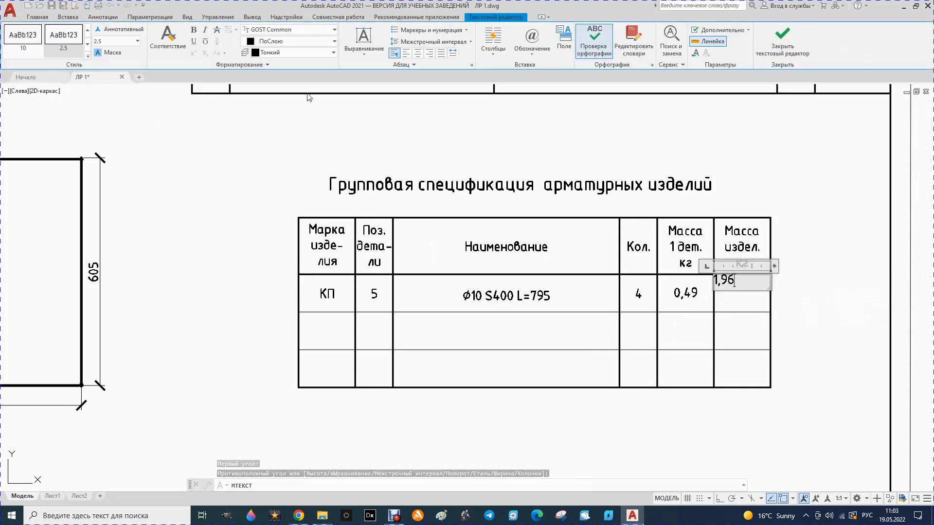
{"action": "left_click", "coordinate": [367, 58]}
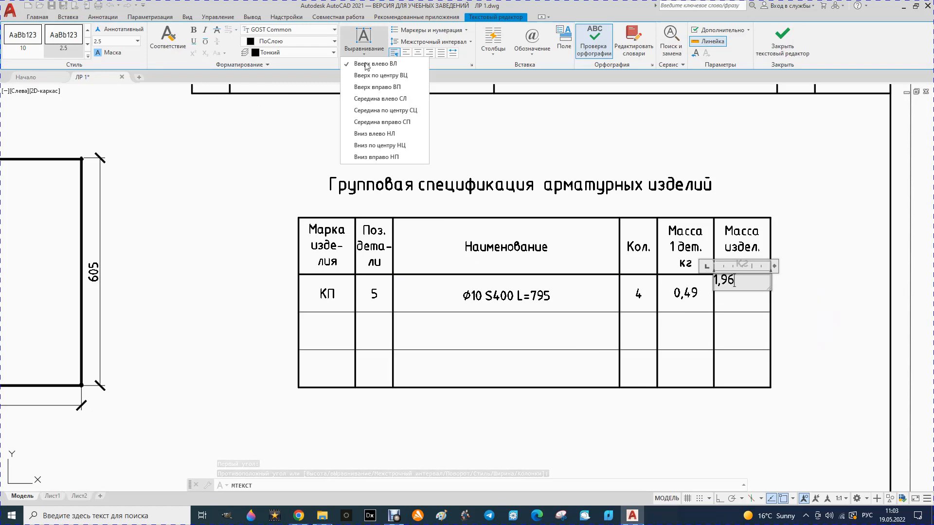
{"action": "left_click", "coordinate": [383, 111]}
{"action": "key", "text": "Escape"}
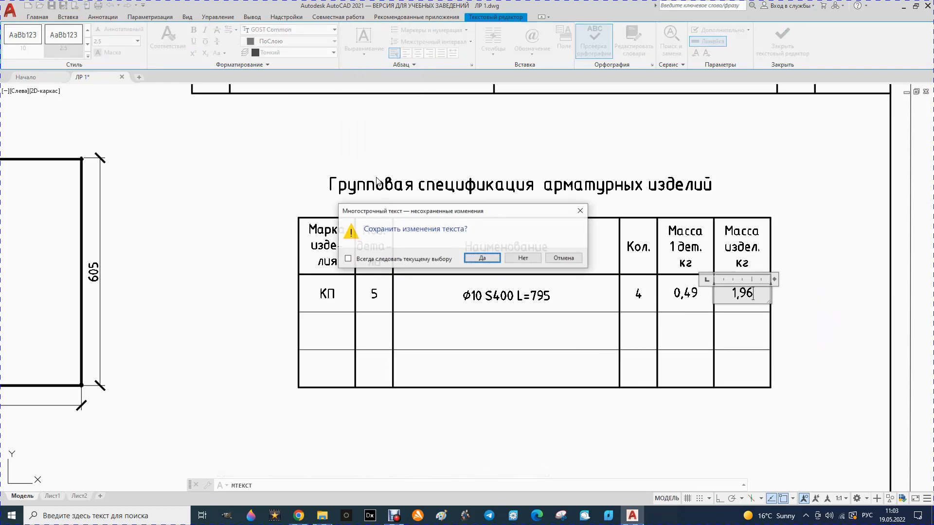
{"action": "left_click", "coordinate": [481, 259]}
- Add the mark С1 as middle-center multiline text in the Марка изделия cell of the second body row
{"action": "scroll", "coordinate": [455, 267], "scroll_direction": "down", "scroll_amount": 5}
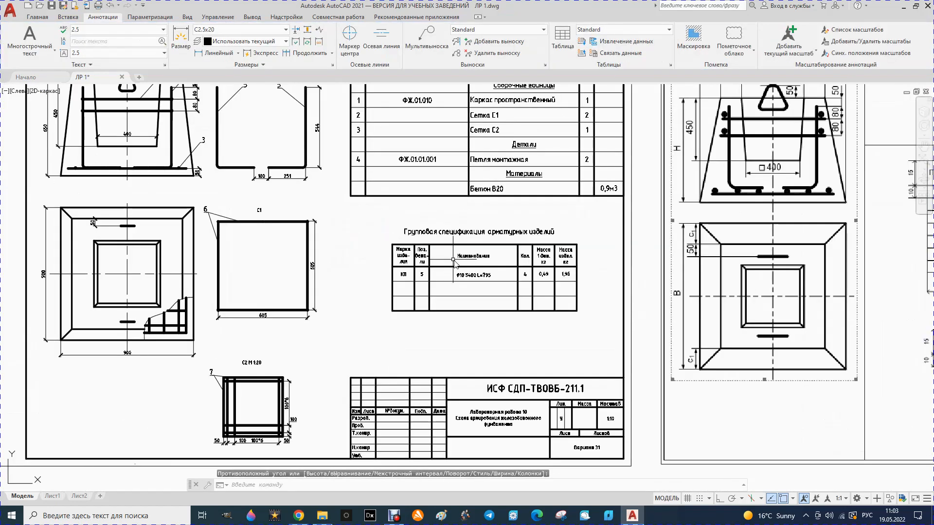
{"action": "scroll", "coordinate": [391, 289], "scroll_direction": "up", "scroll_amount": 2}
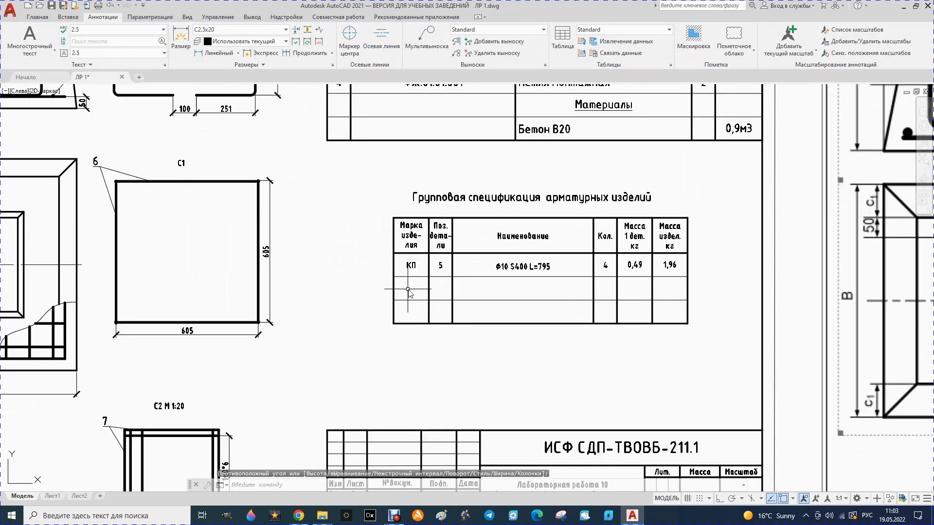
{"action": "left_click", "coordinate": [42, 52]}
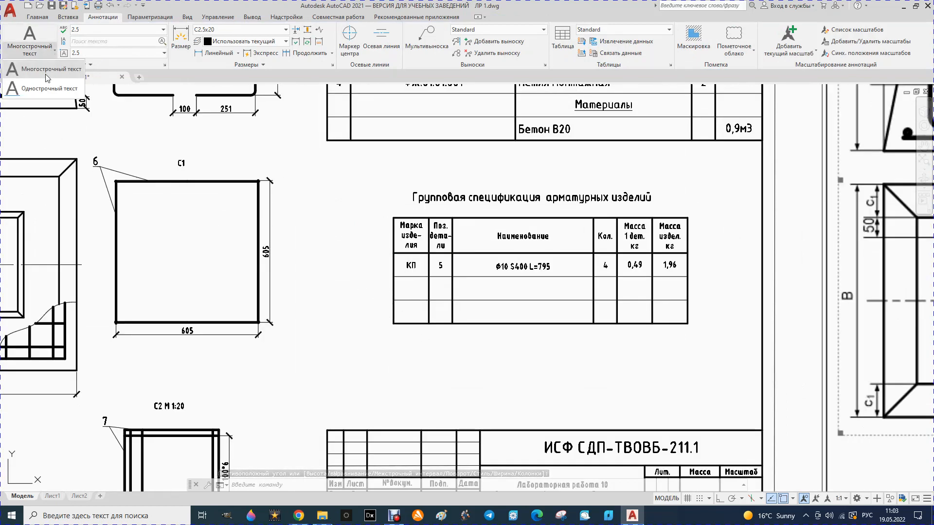
{"action": "left_click", "coordinate": [46, 73]}
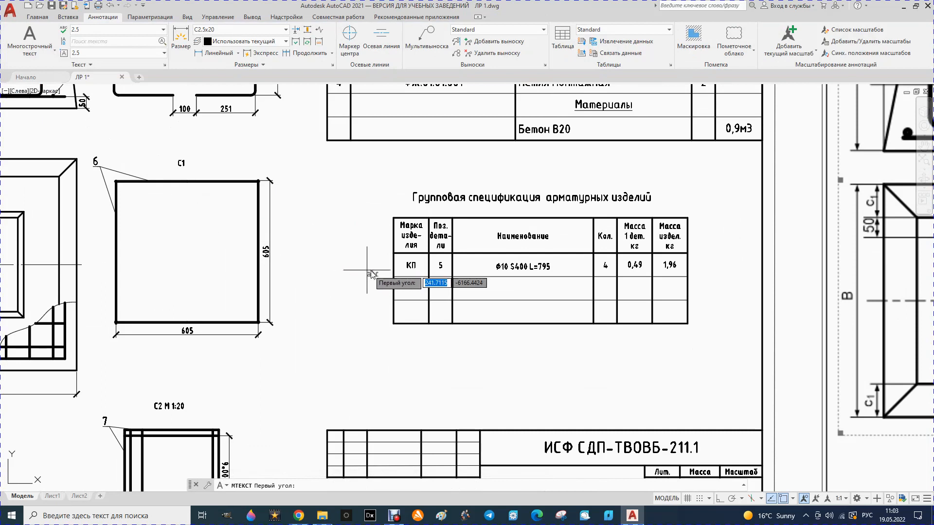
{"action": "left_click", "coordinate": [393, 277]}
{"action": "left_click", "coordinate": [428, 303]}
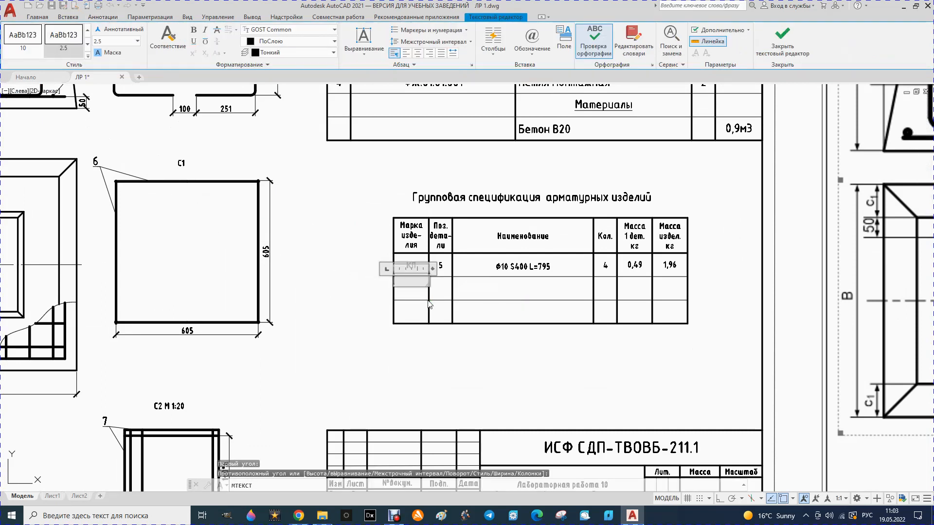
{"action": "type", "text": "C1"}
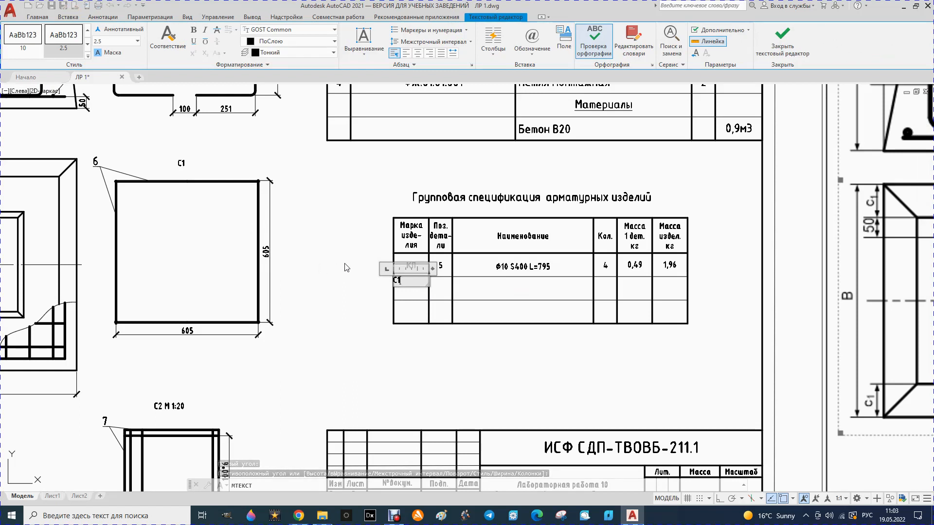
{"action": "left_click", "coordinate": [364, 43]}
{"action": "left_click", "coordinate": [386, 110]}
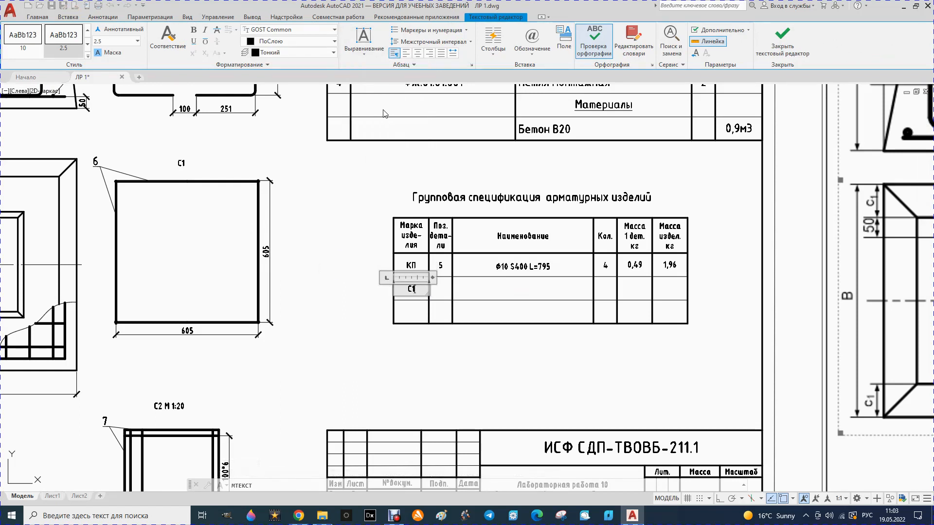
{"action": "left_click", "coordinate": [317, 180]}
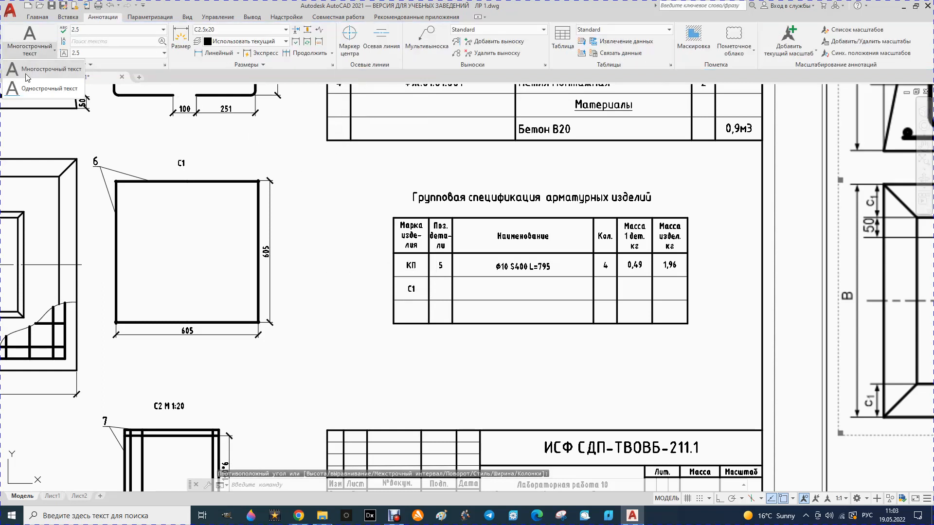
- Add the mark С2 as middle-center multiline text in the Марка изделия cell of the last row
{"action": "left_click", "coordinate": [29, 39]}
{"action": "left_click", "coordinate": [393, 300]}
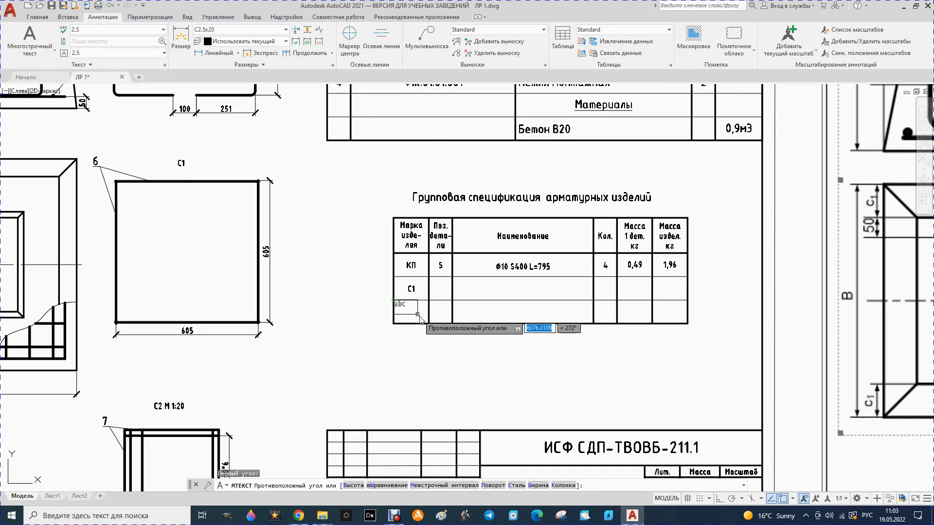
{"action": "left_click", "coordinate": [429, 324]}
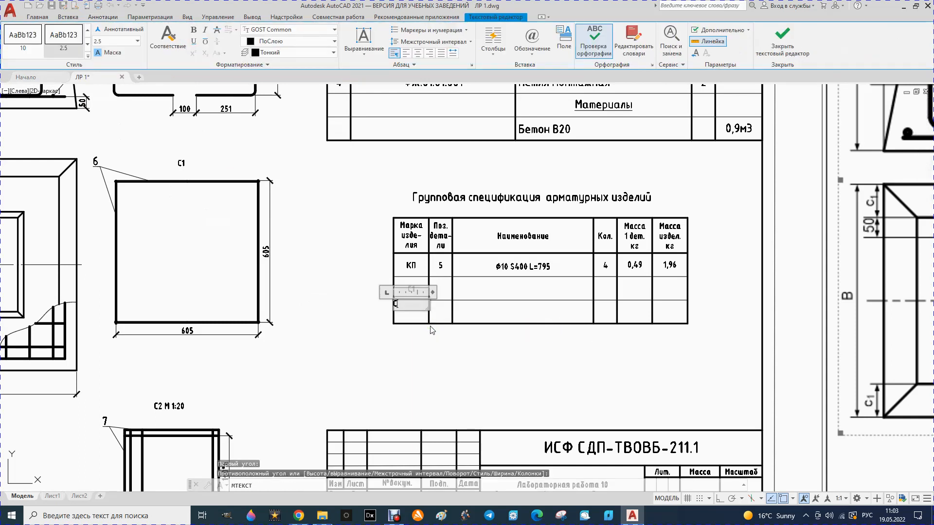
{"action": "type", "text": "C2"}
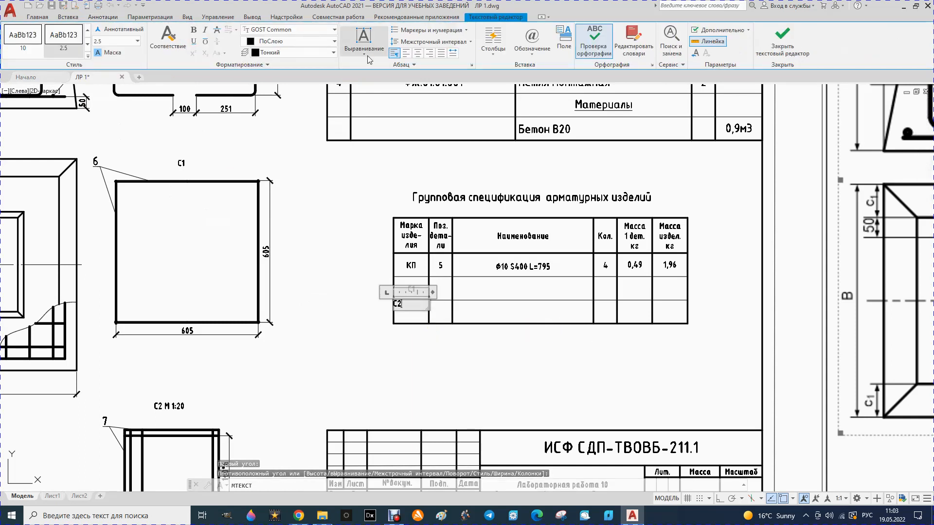
{"action": "left_click", "coordinate": [364, 41]}
{"action": "left_click", "coordinate": [380, 115]}
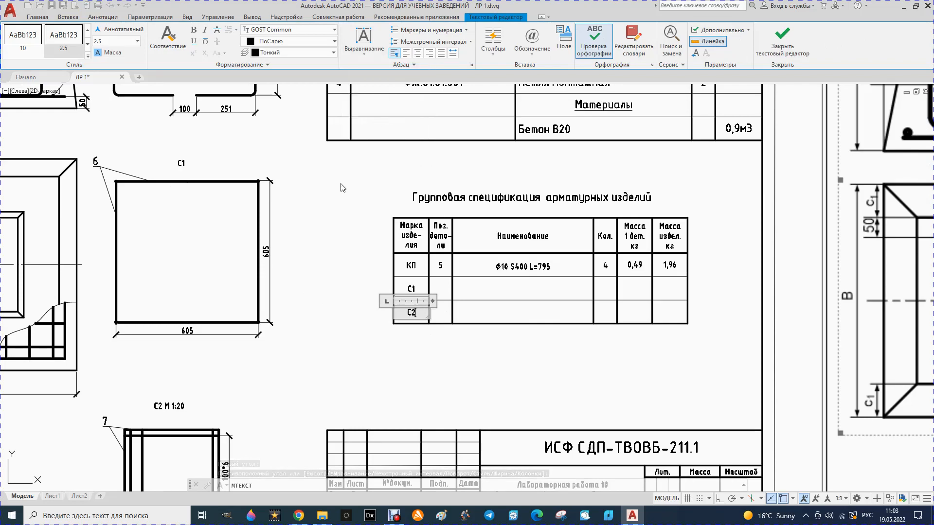
- Add 6 as multiline text in the С1 row's Поз. детали cell, justified middle center
{"action": "scroll", "coordinate": [272, 263], "scroll_direction": "down", "scroll_amount": 4}
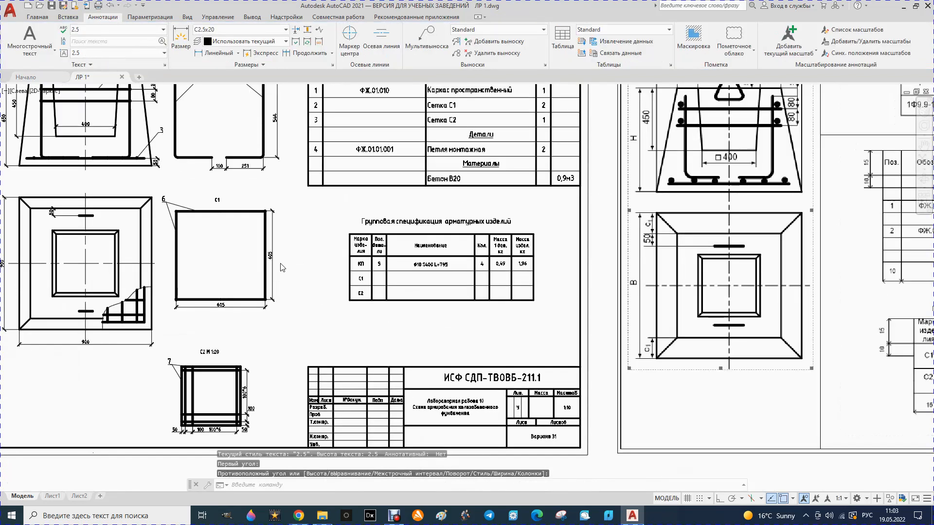
{"action": "scroll", "coordinate": [242, 236], "scroll_direction": "up", "scroll_amount": 4}
{"action": "scroll", "coordinate": [242, 236], "scroll_direction": "down", "scroll_amount": 5}
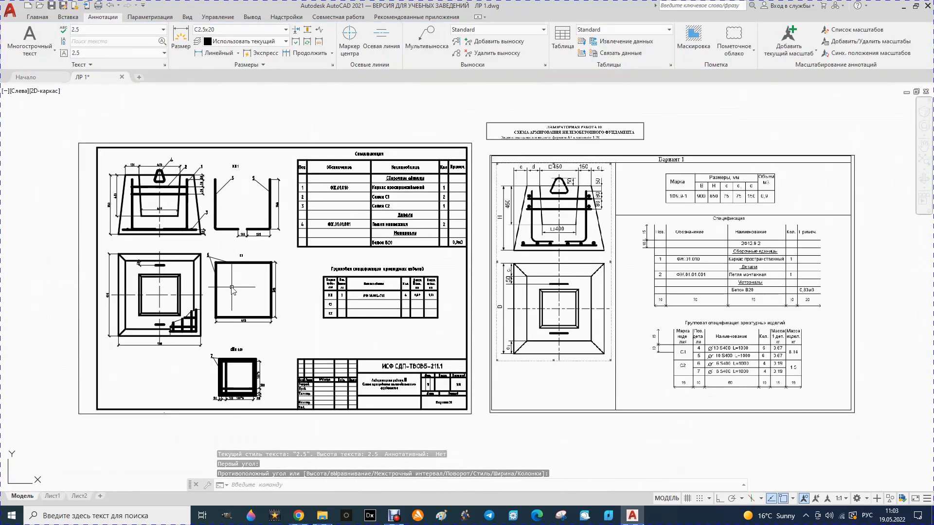
{"action": "scroll", "coordinate": [203, 249], "scroll_direction": "up", "scroll_amount": 4}
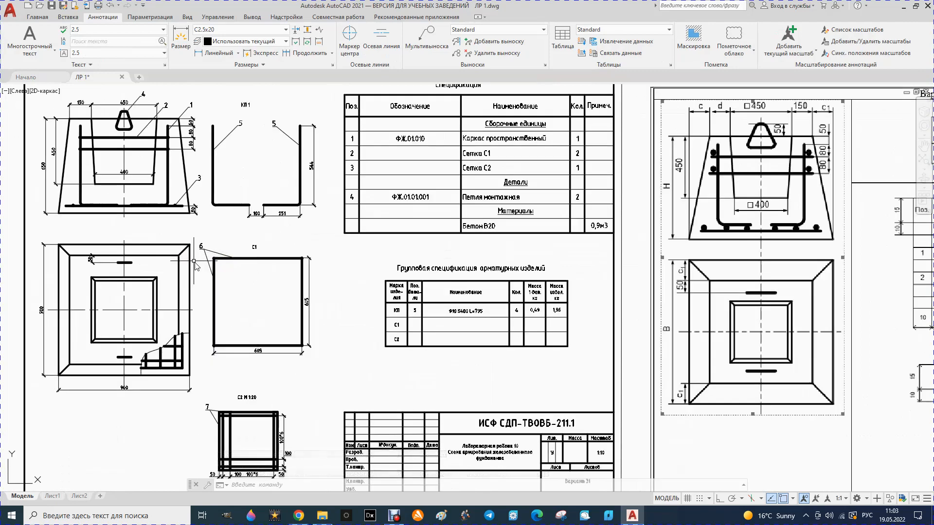
{"action": "scroll", "coordinate": [437, 336], "scroll_direction": "up", "scroll_amount": 4}
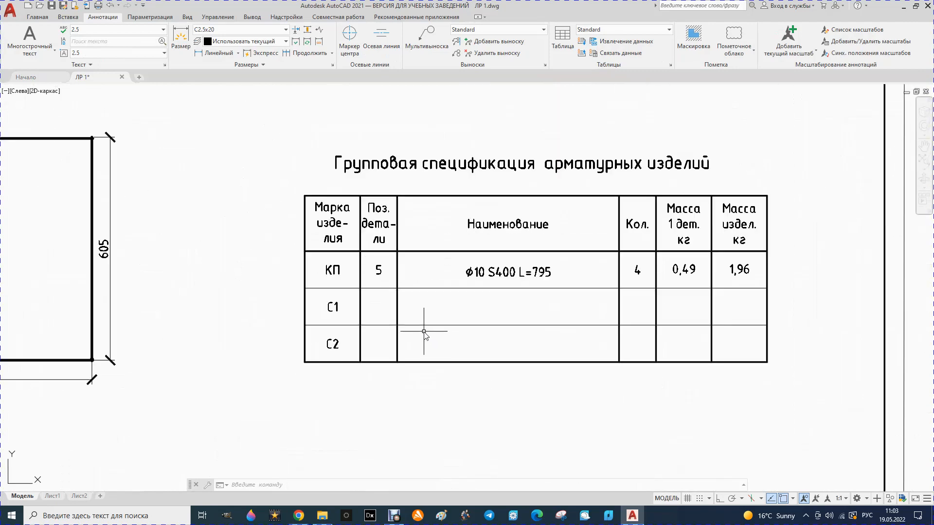
{"action": "left_click", "coordinate": [53, 57]}
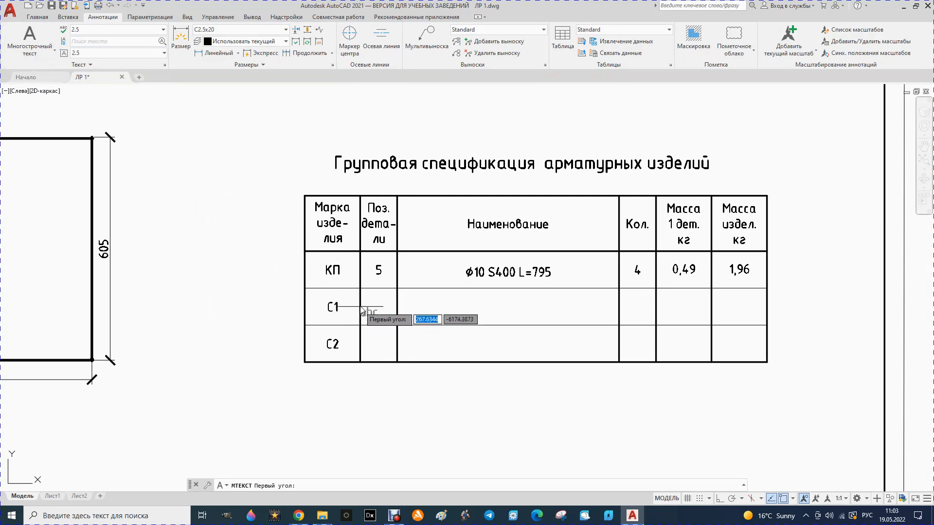
{"action": "left_click", "coordinate": [359, 288]}
{"action": "left_click", "coordinate": [400, 330]}
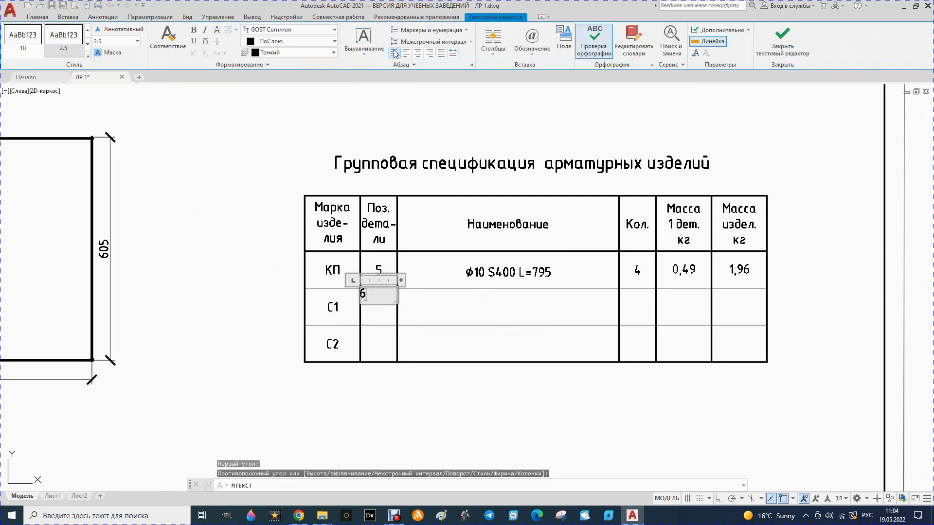
{"action": "left_click", "coordinate": [366, 55]}
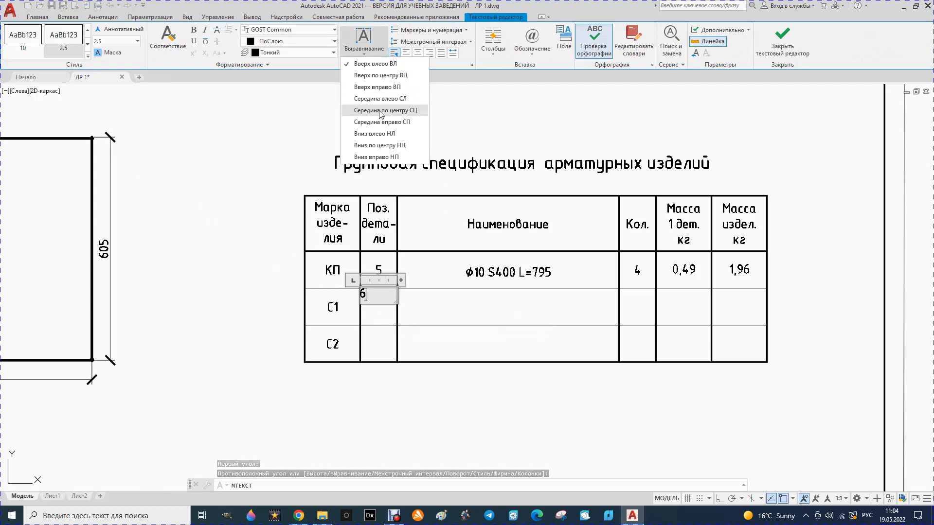
{"action": "left_click", "coordinate": [384, 109]}
{"action": "left_click", "coordinate": [156, 124]}
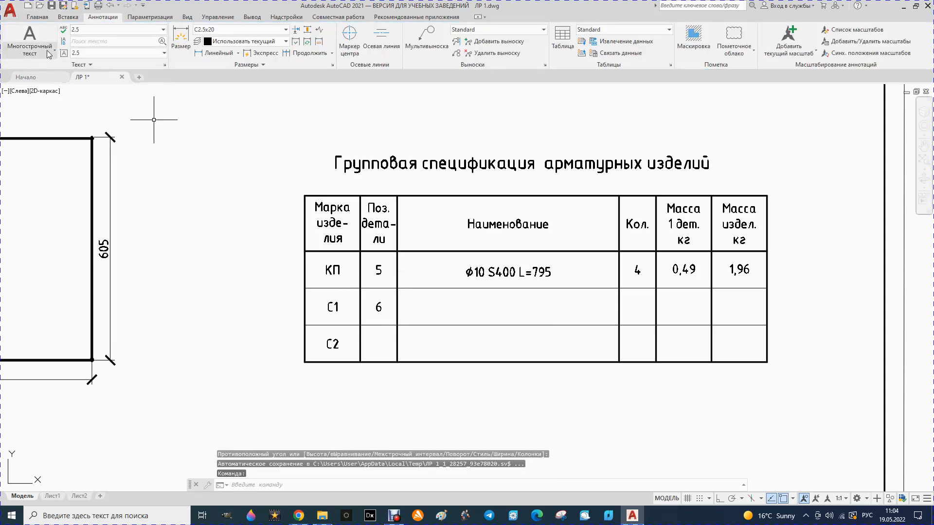
- Add 7 as multiline text in the С2 row's Поз. детали cell, justify it middle center and save the text
{"action": "left_click", "coordinate": [55, 50]}
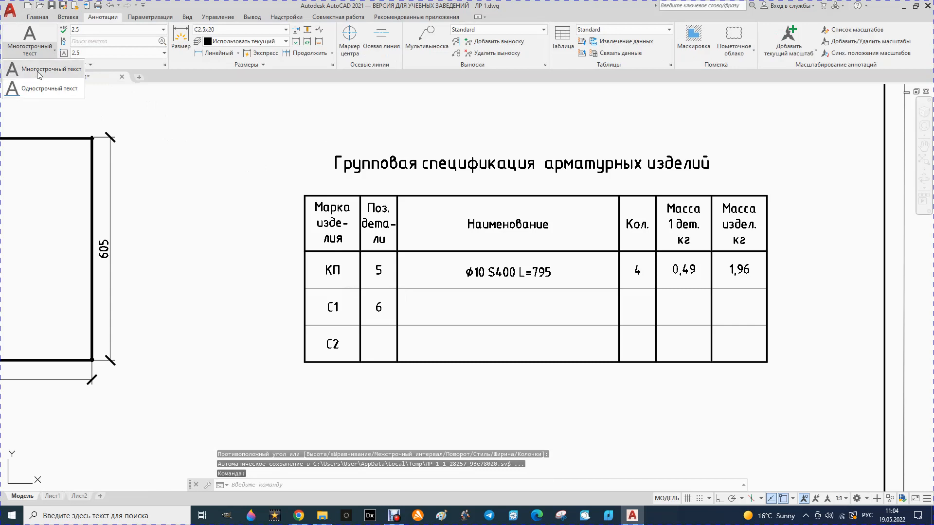
{"action": "left_click", "coordinate": [43, 71]}
{"action": "left_click", "coordinate": [359, 326]}
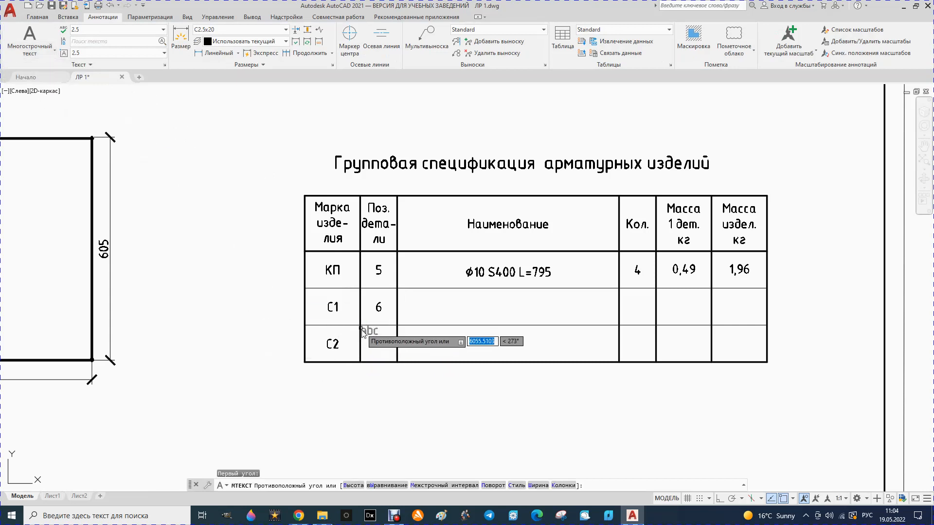
{"action": "left_click", "coordinate": [398, 362]}
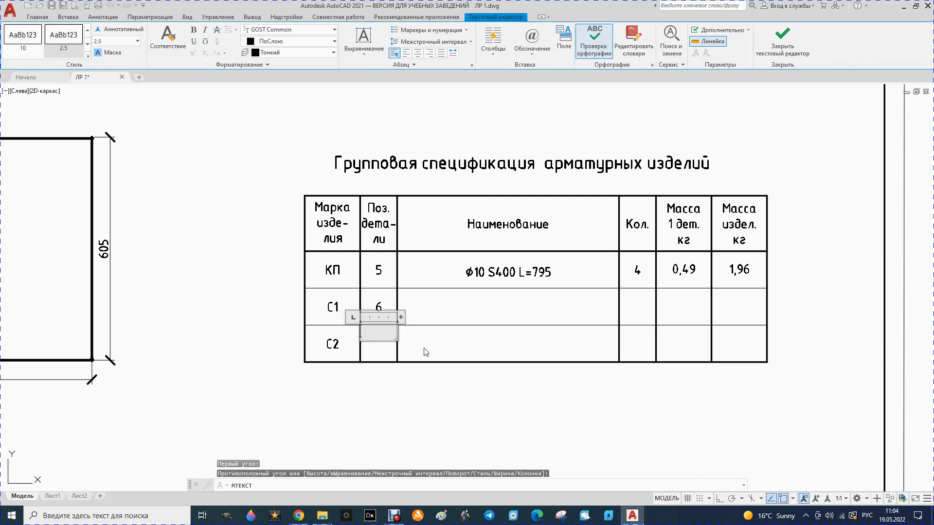
{"action": "scroll", "coordinate": [424, 351], "scroll_direction": "down", "scroll_amount": 2}
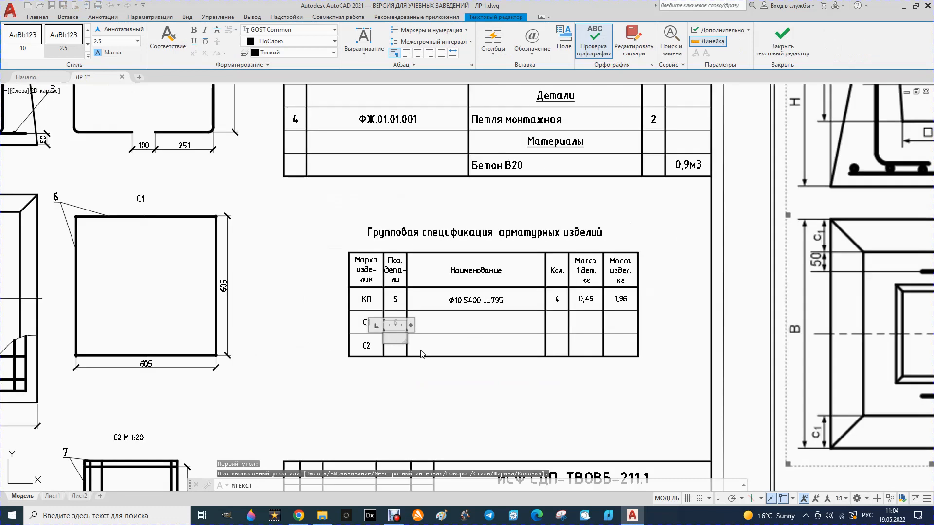
{"action": "scroll", "coordinate": [421, 353], "scroll_direction": "up", "scroll_amount": 4}
{"action": "type", "text": "7"}
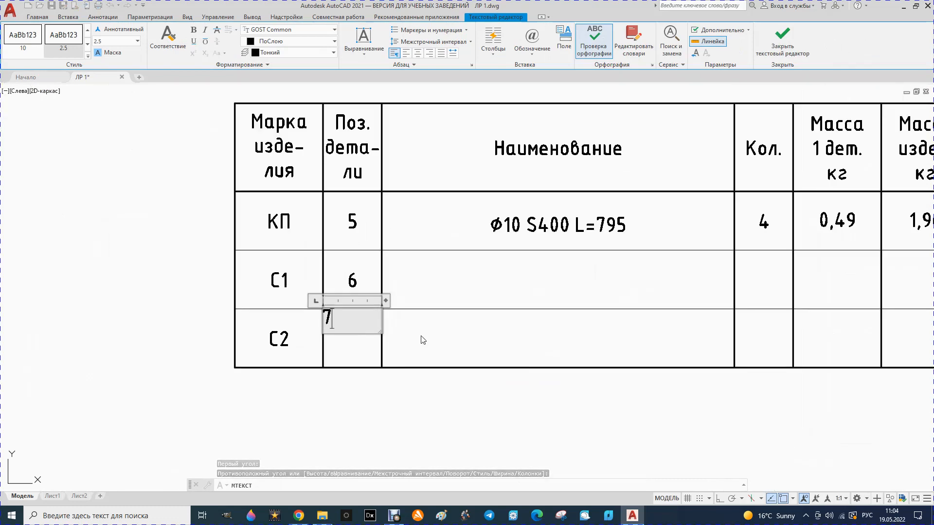
{"action": "left_click", "coordinate": [363, 41]}
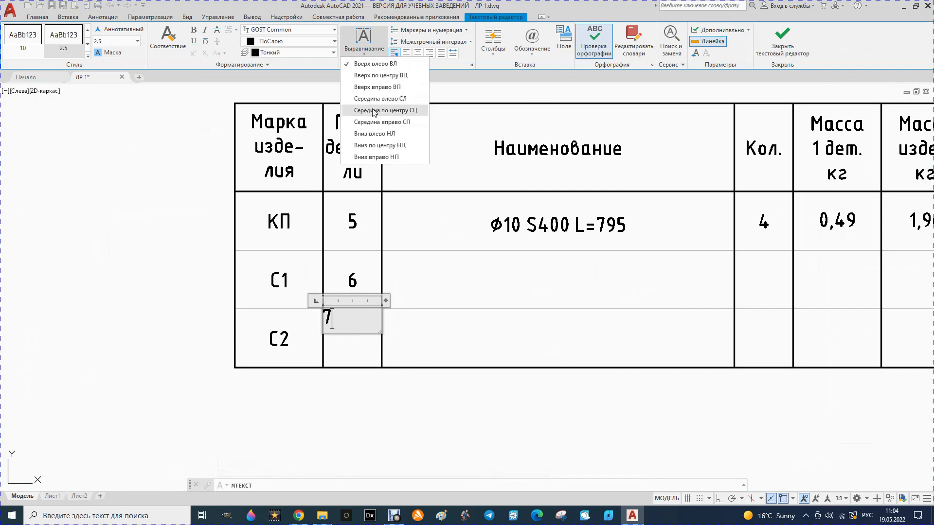
{"action": "left_click", "coordinate": [369, 111]}
{"action": "key", "text": "Escape"}
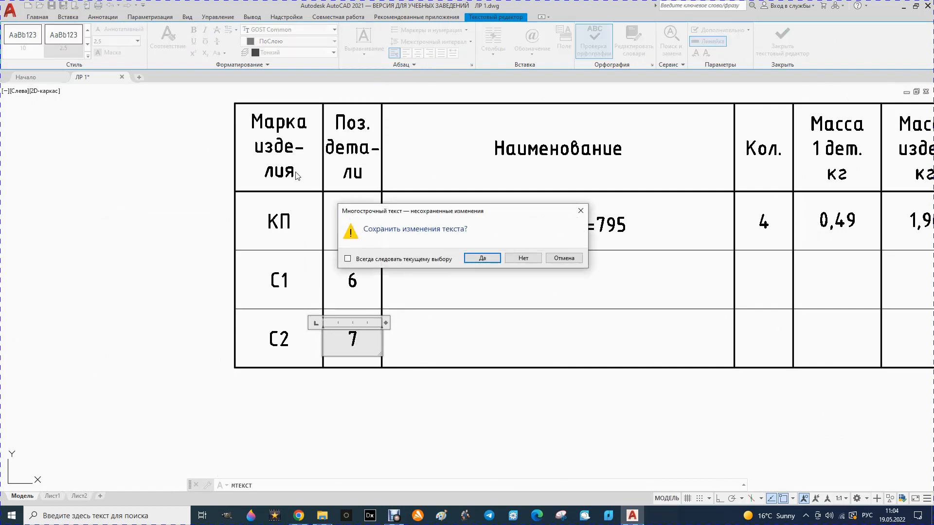
{"action": "left_click", "coordinate": [478, 260]}
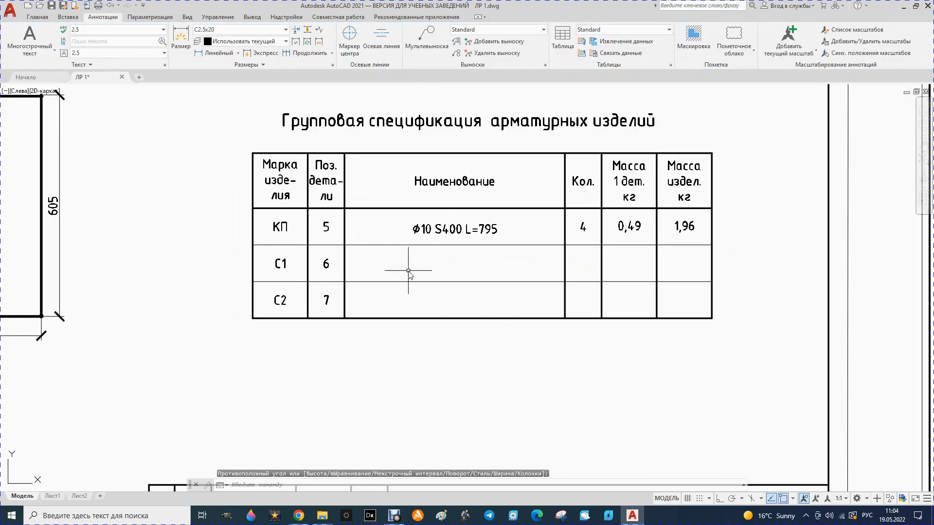